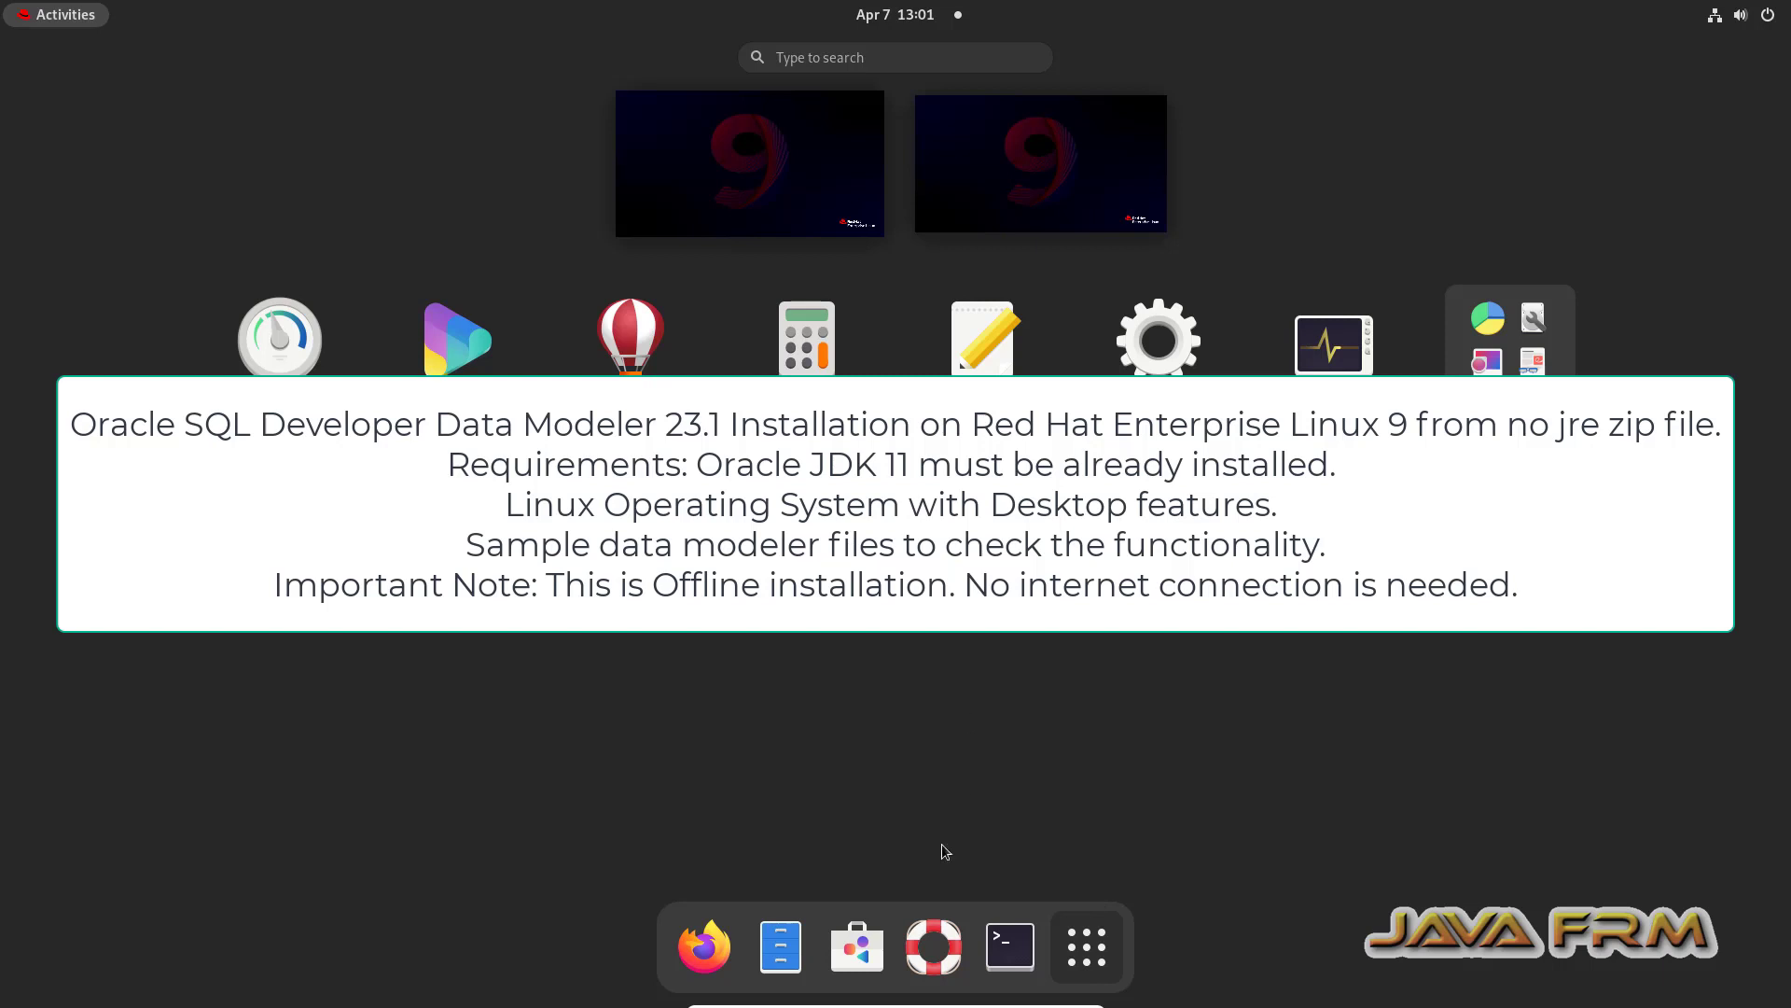
- Inspect the installed JDK files in /opt/jdk-11 with the file manager and return to the home folder
click(781, 947)
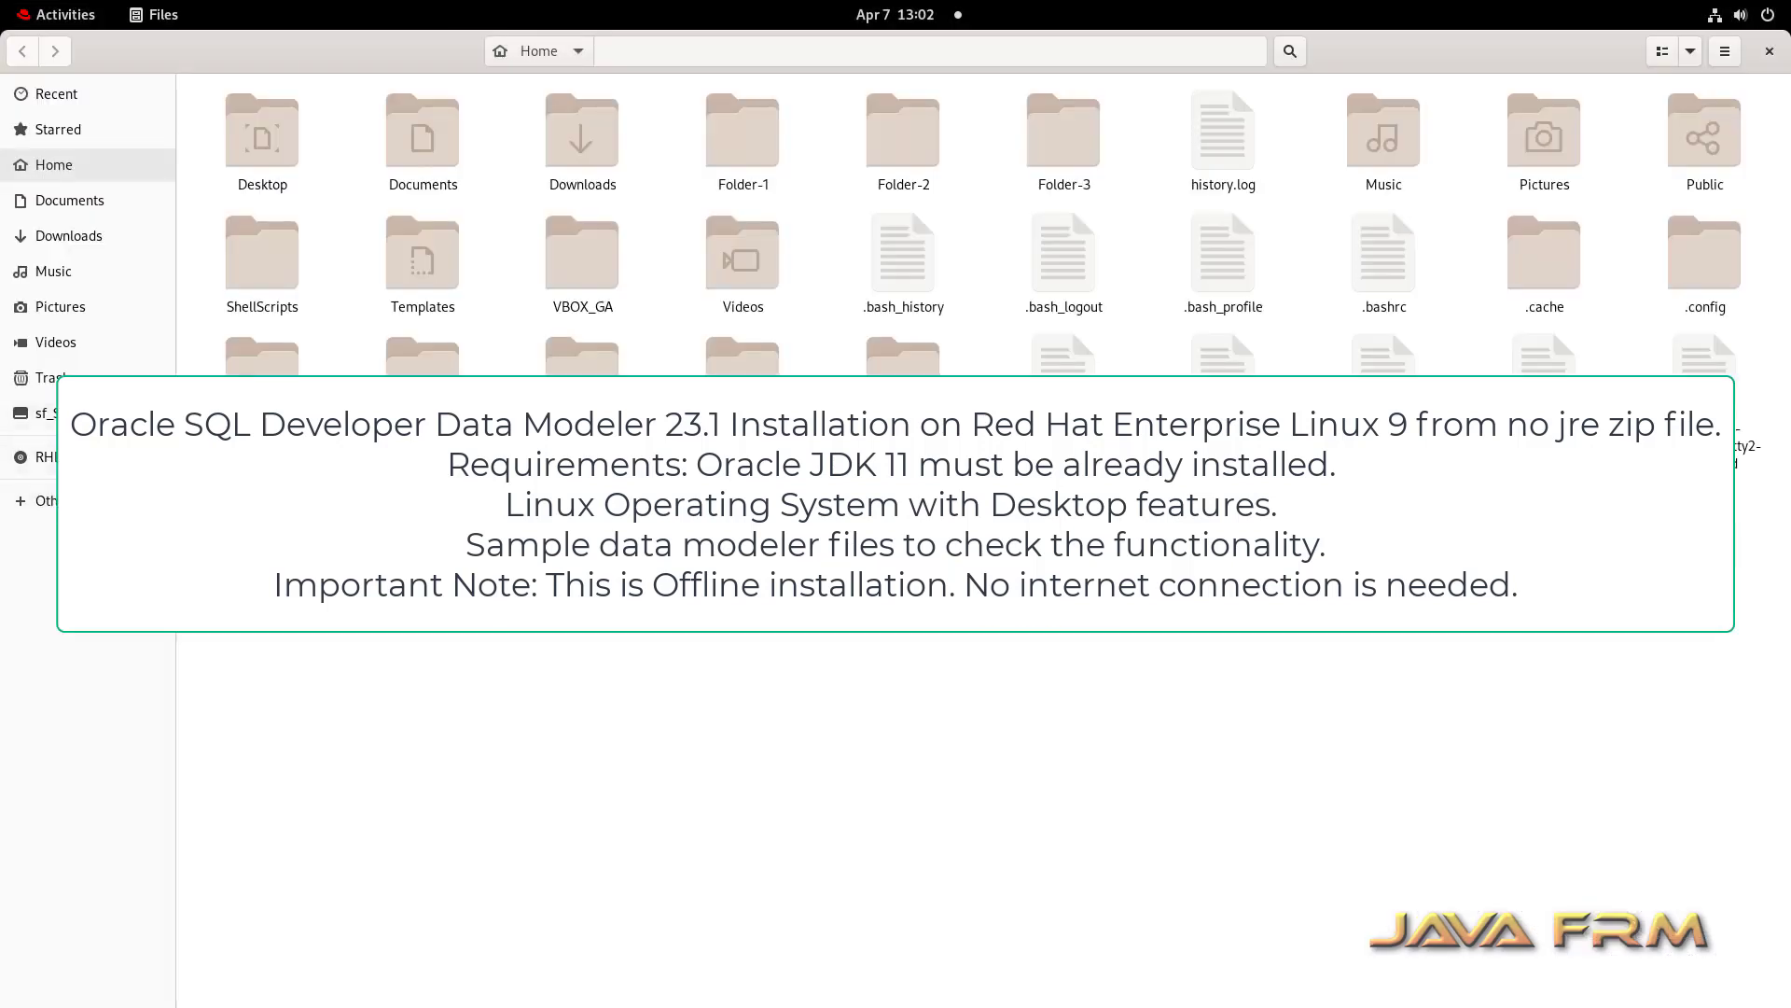
click(42, 500)
click(217, 121)
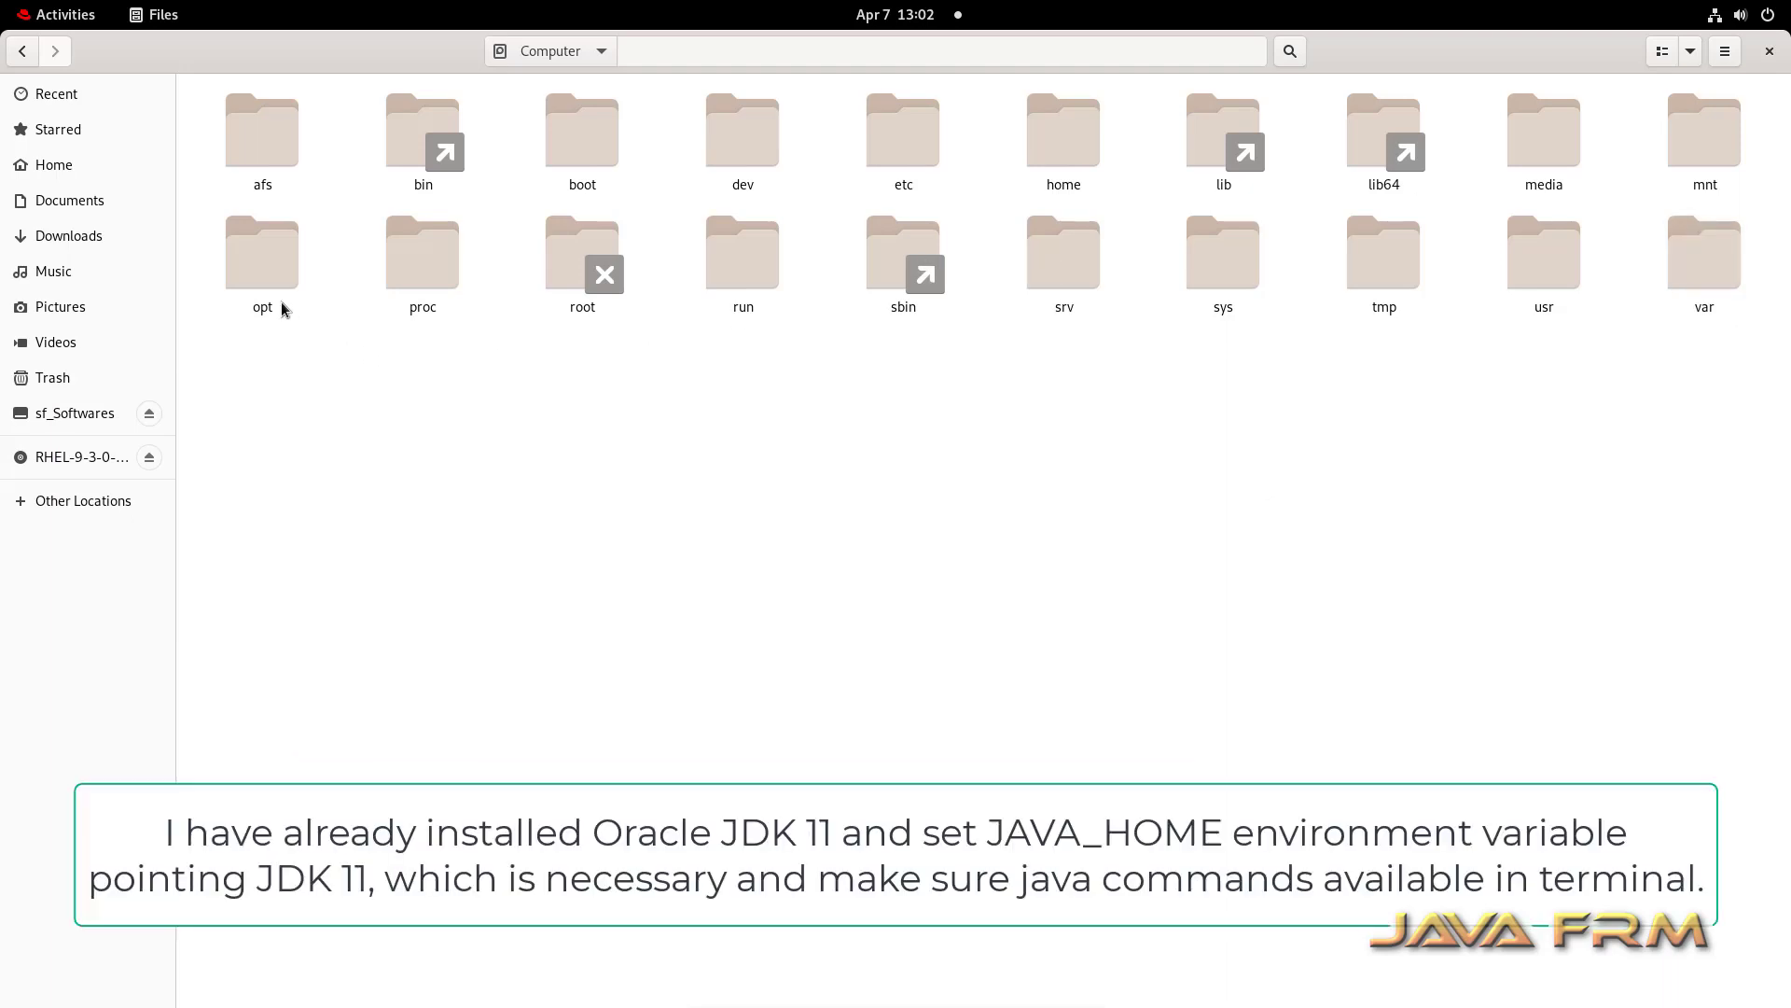
click(270, 280)
double_click(270, 280)
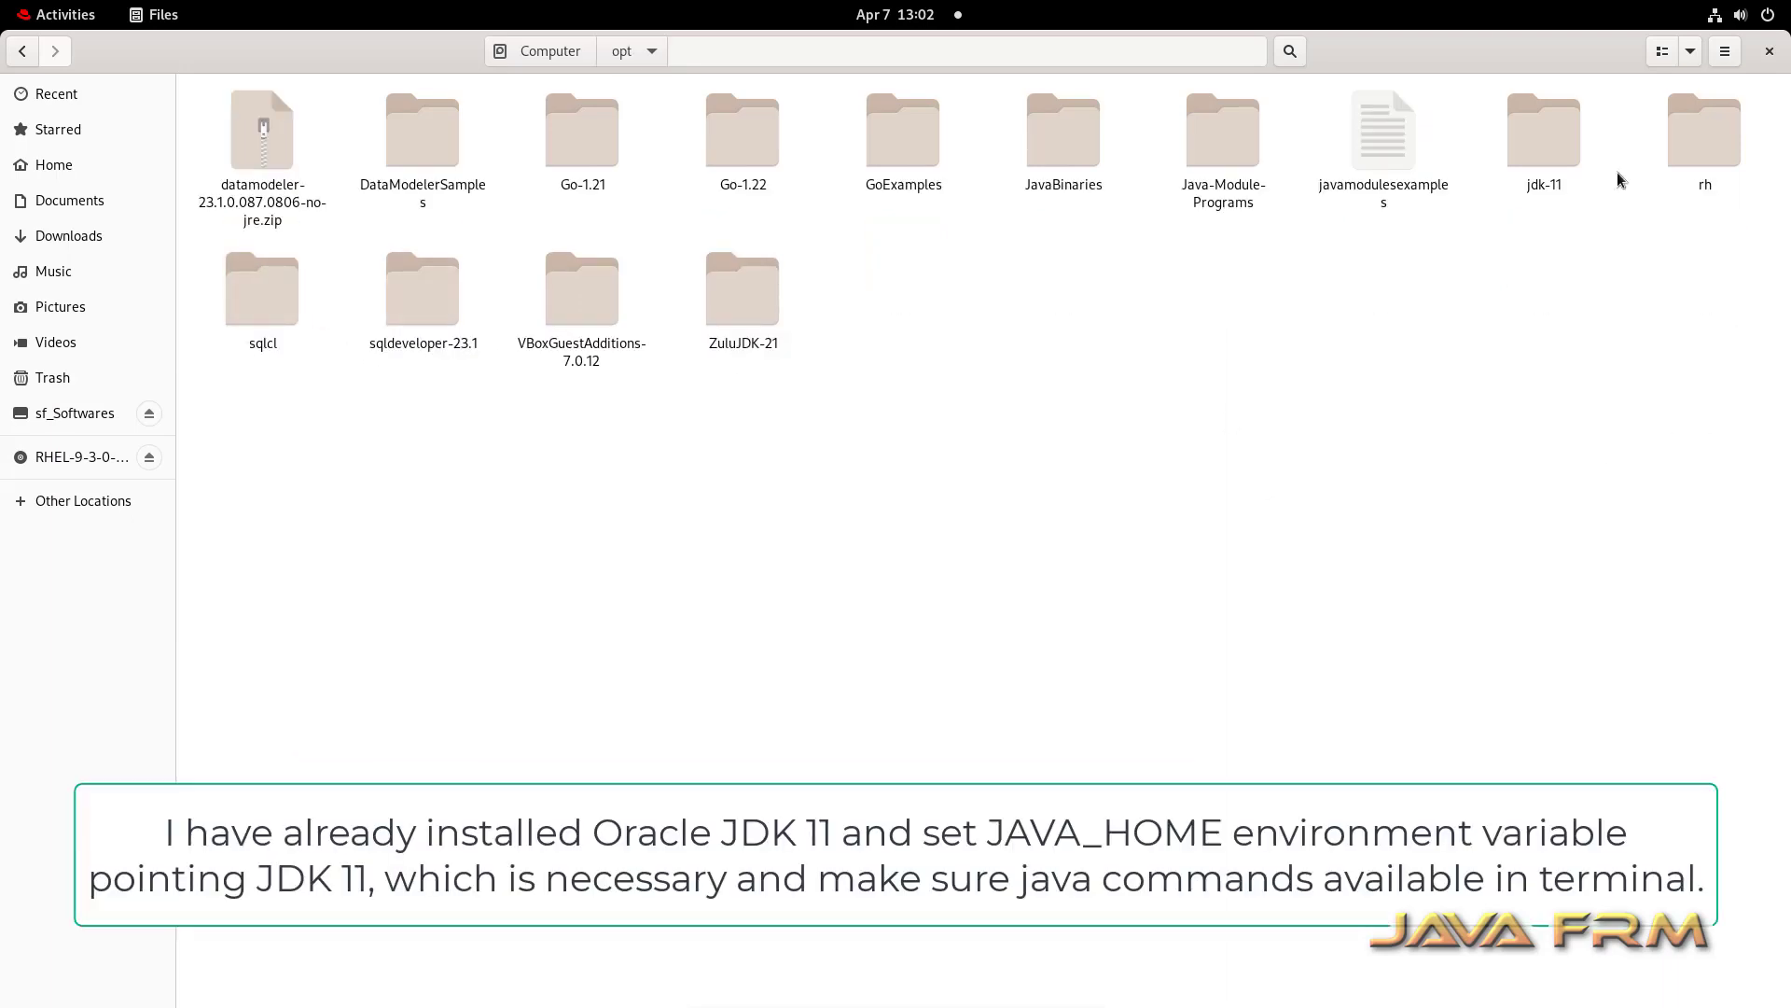
double_click(1556, 132)
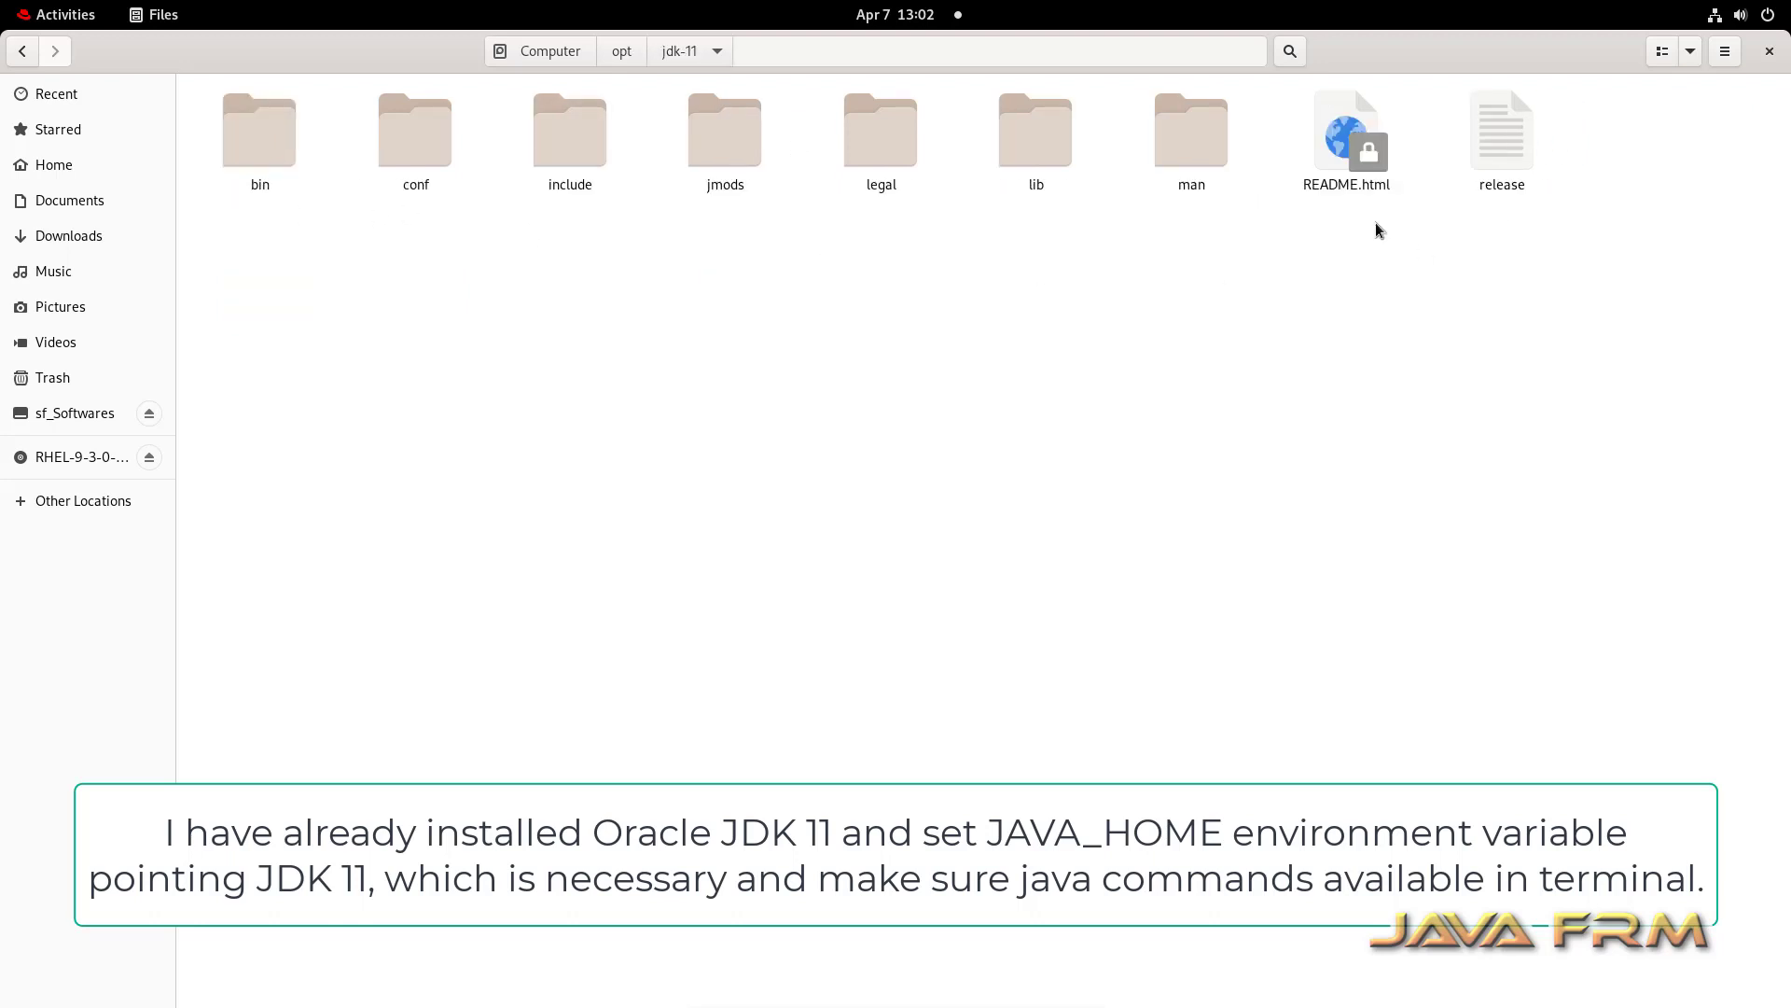
click(54, 168)
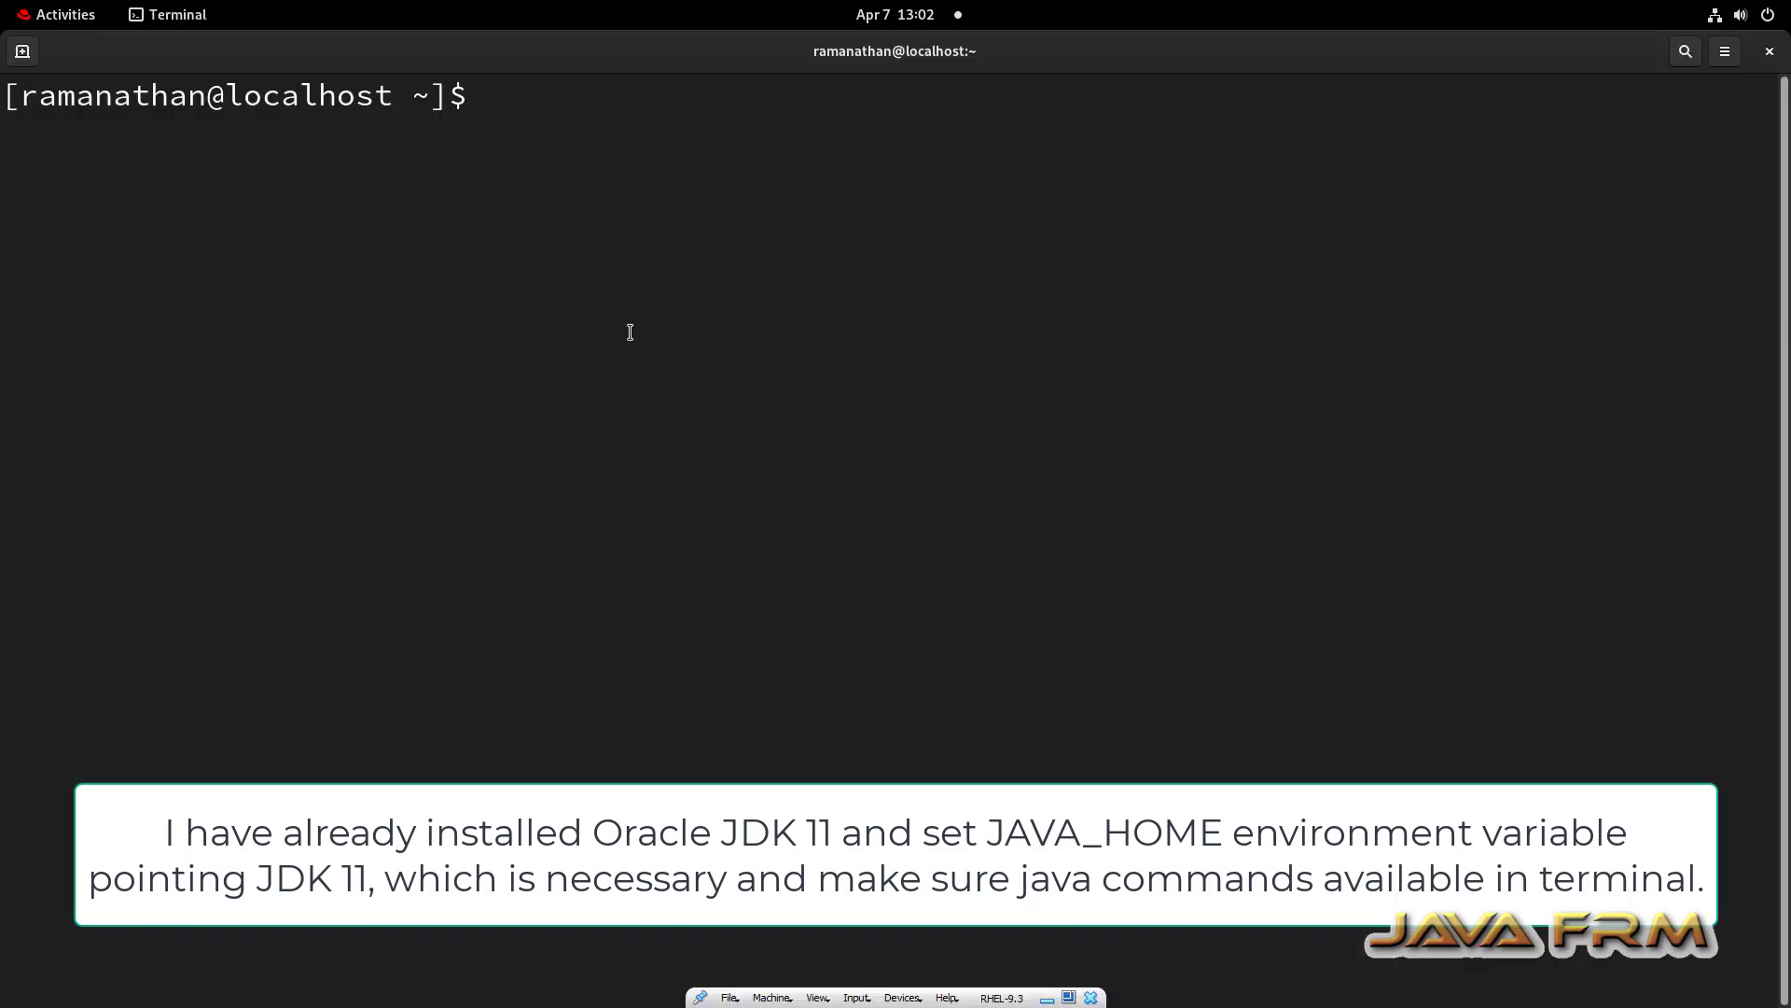
- In the terminal, check the Java version with java --version and locate its executable with which java
text(java --version)
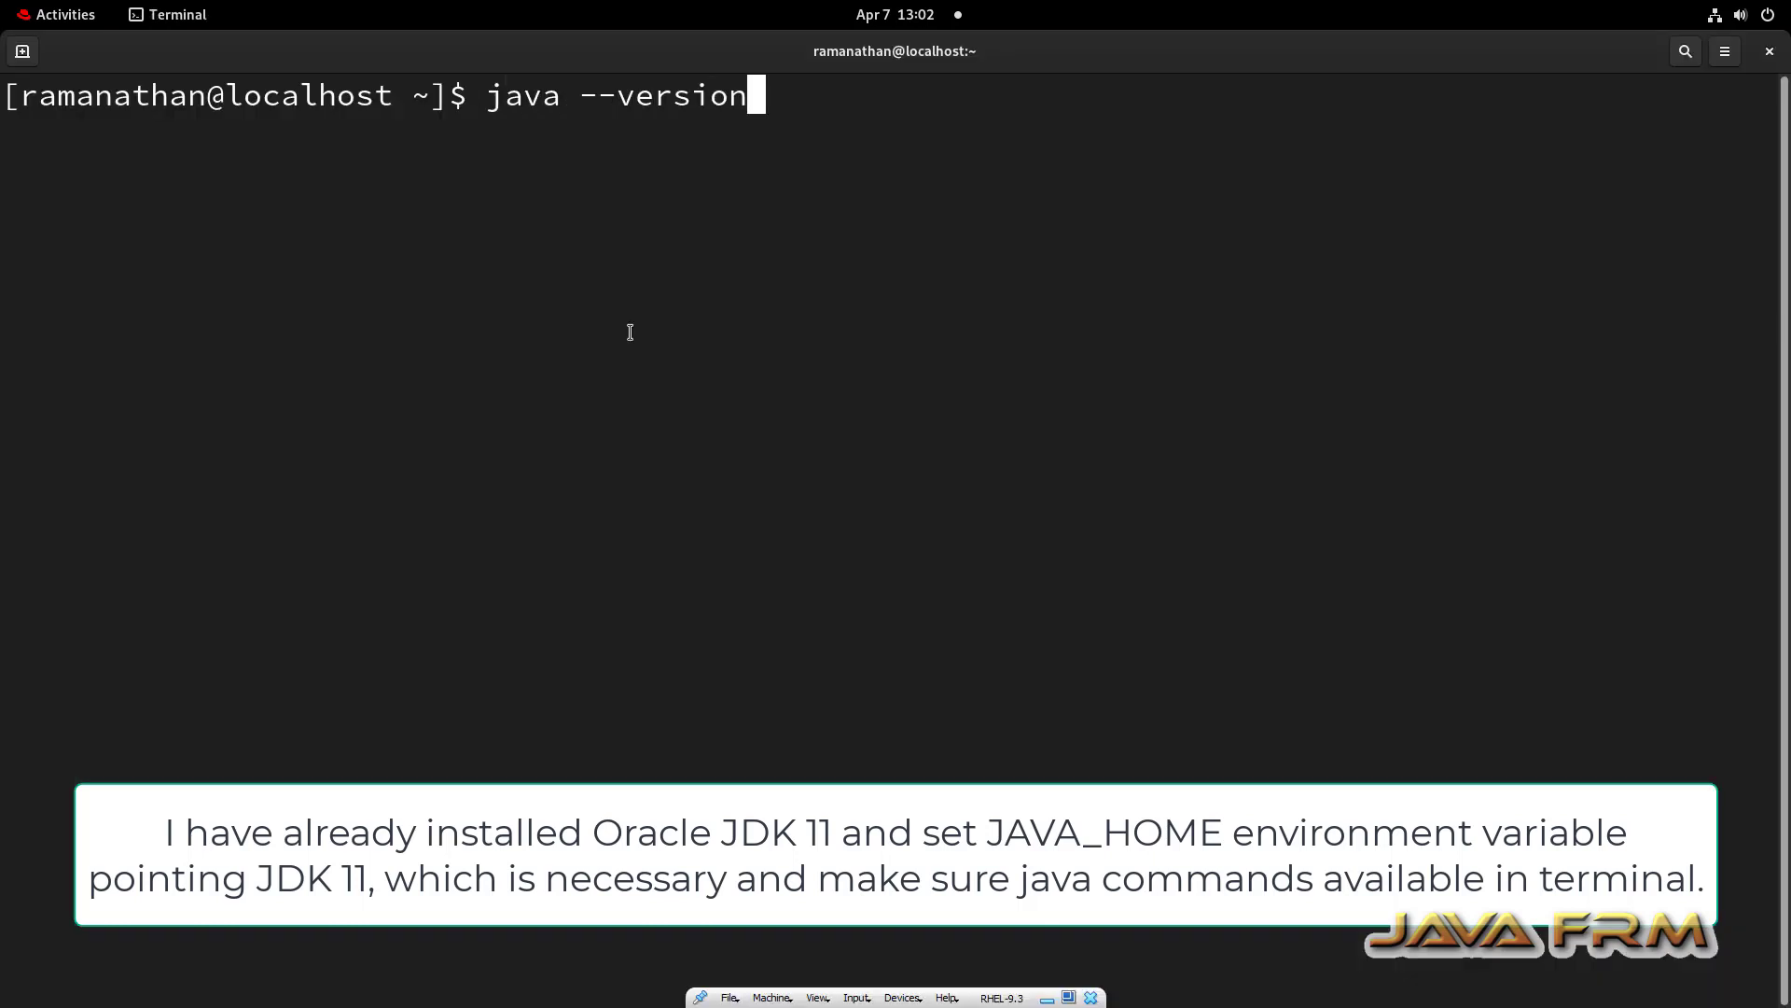
key(Return)
key(Return)
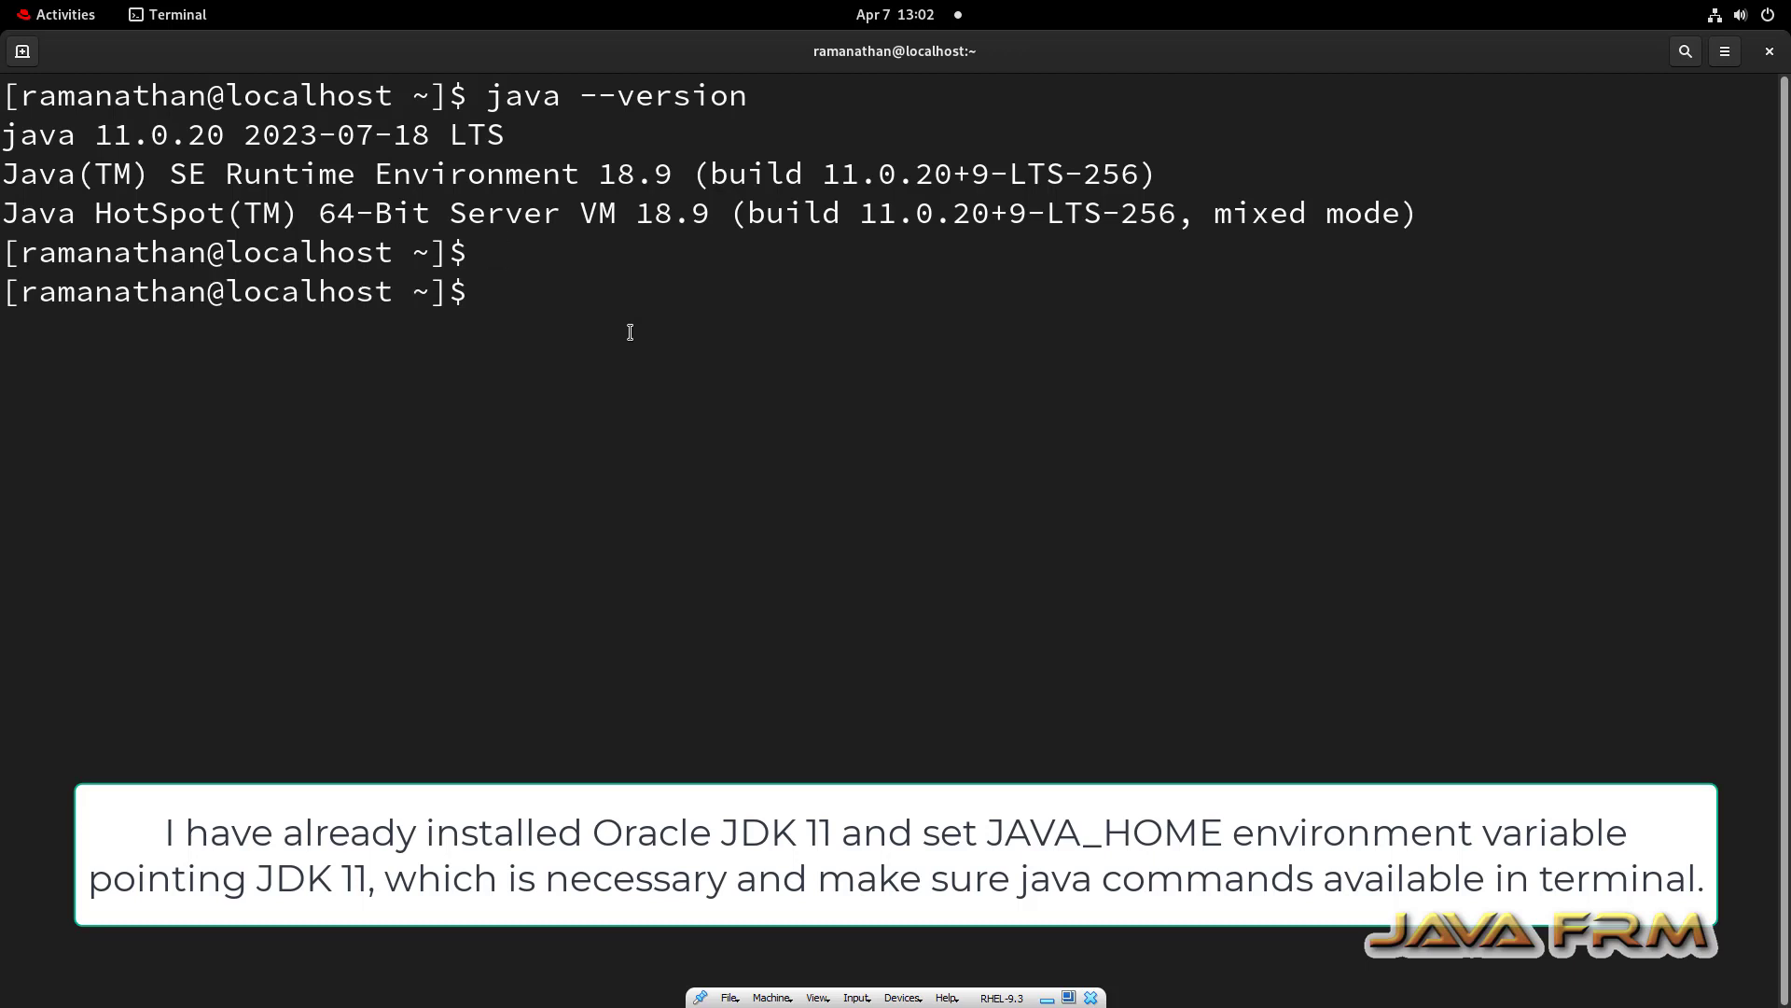
text(which ja)
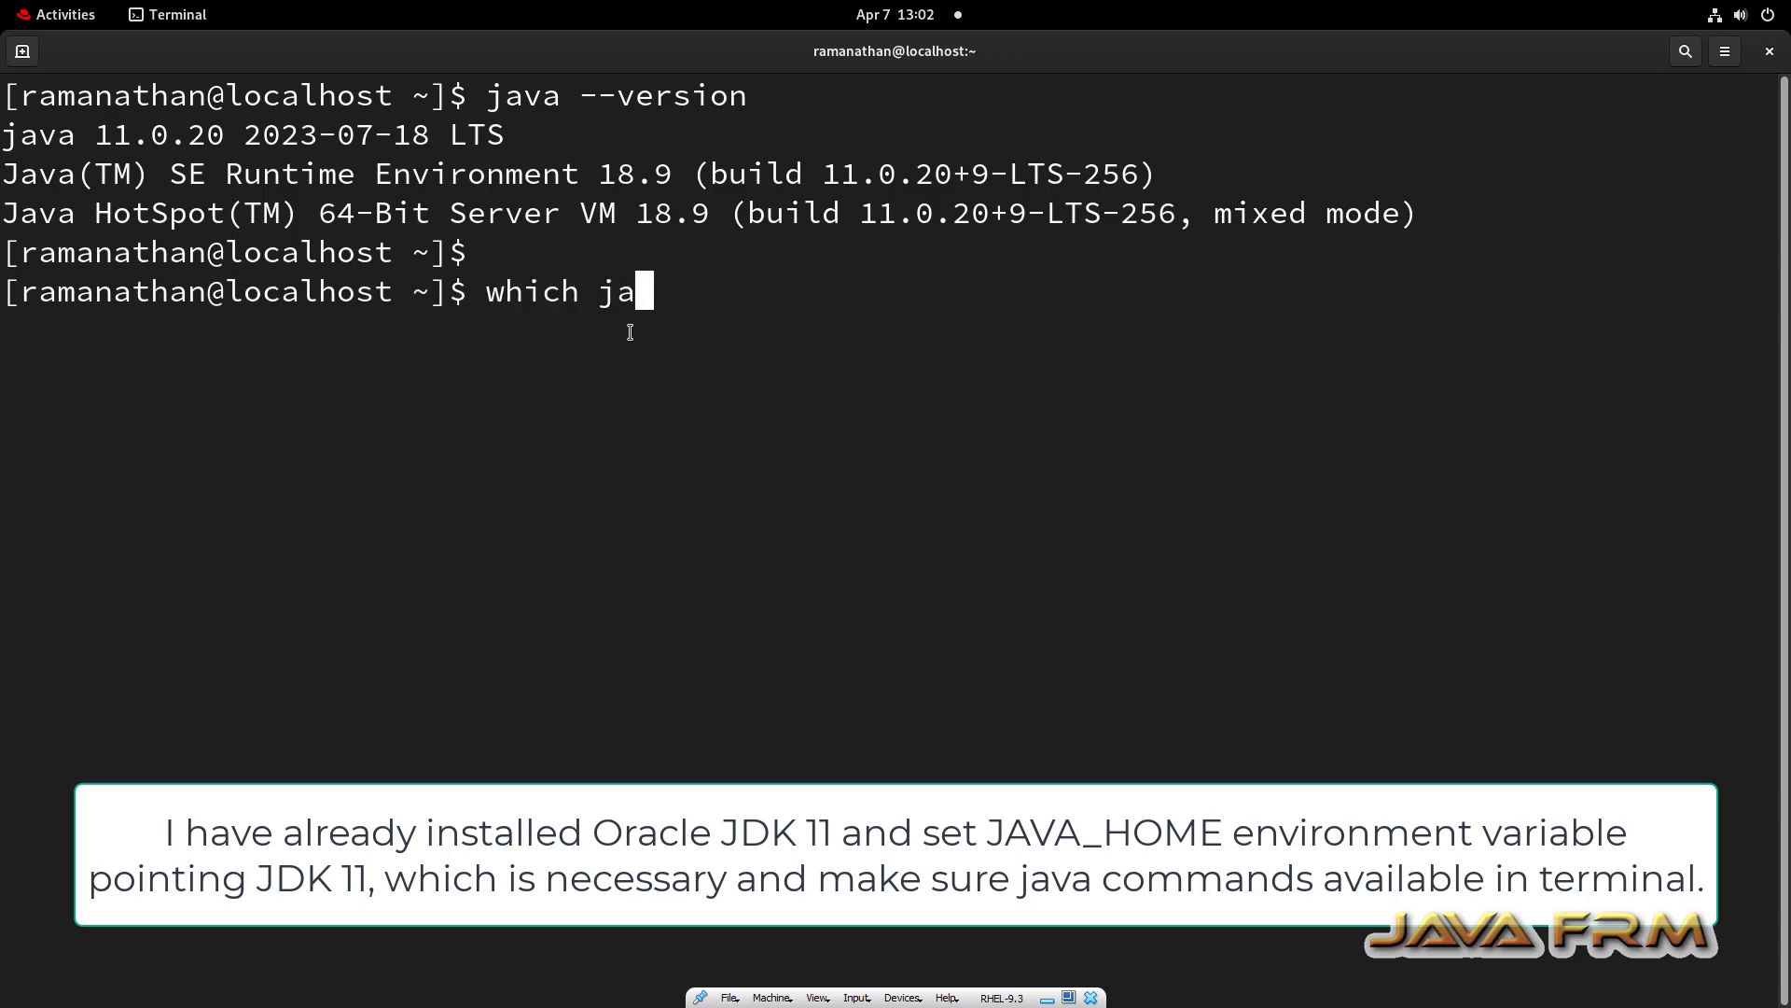
text(va)
key(Return)
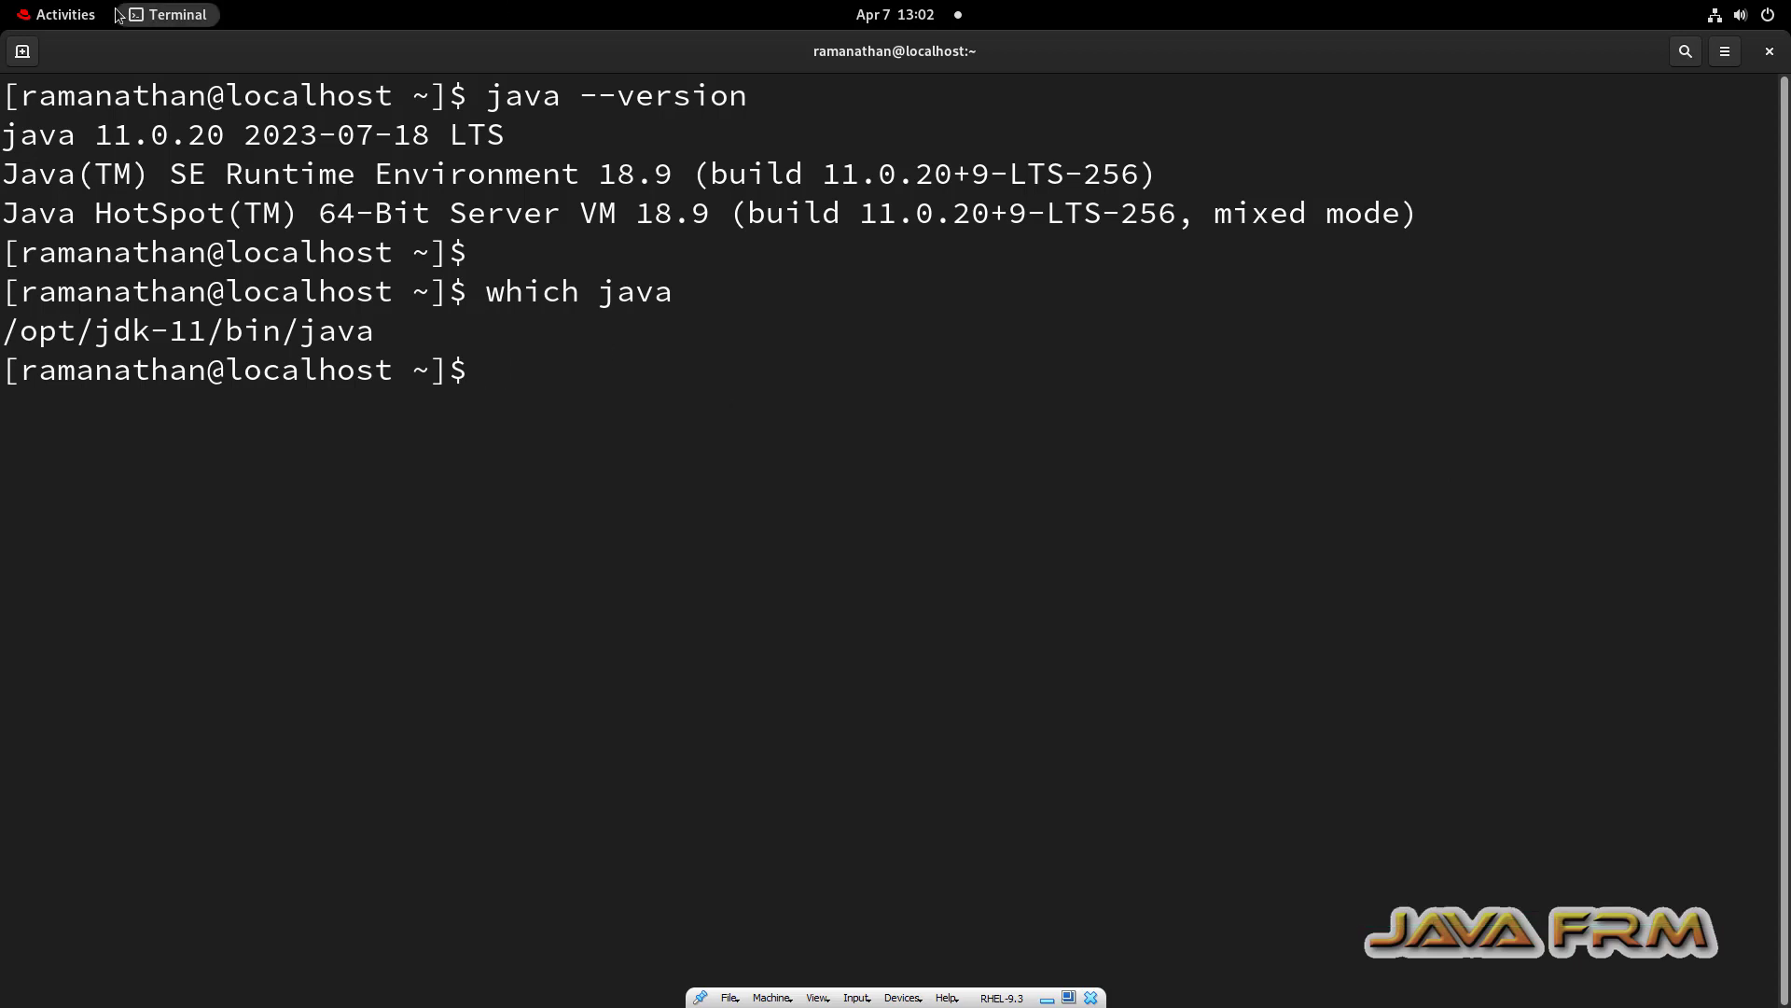
- Switch back to the file manager, open the /opt directory and show its contents as a list
click(62, 19)
click(636, 593)
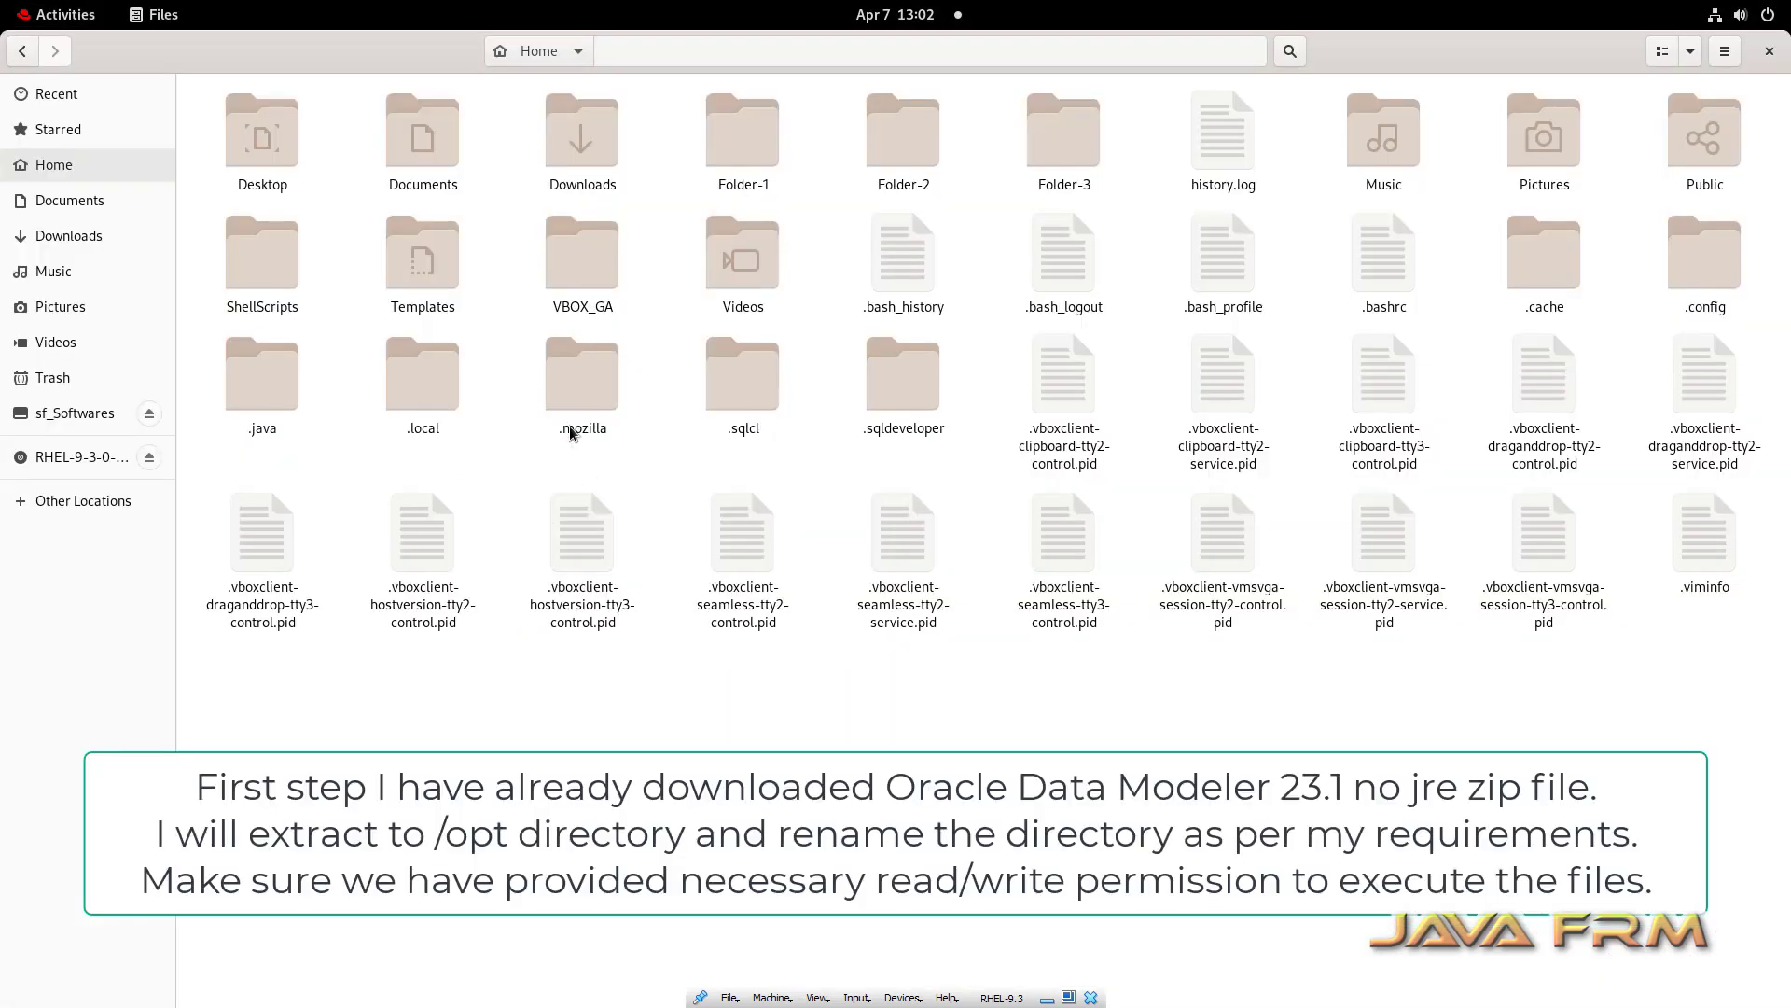
click(109, 501)
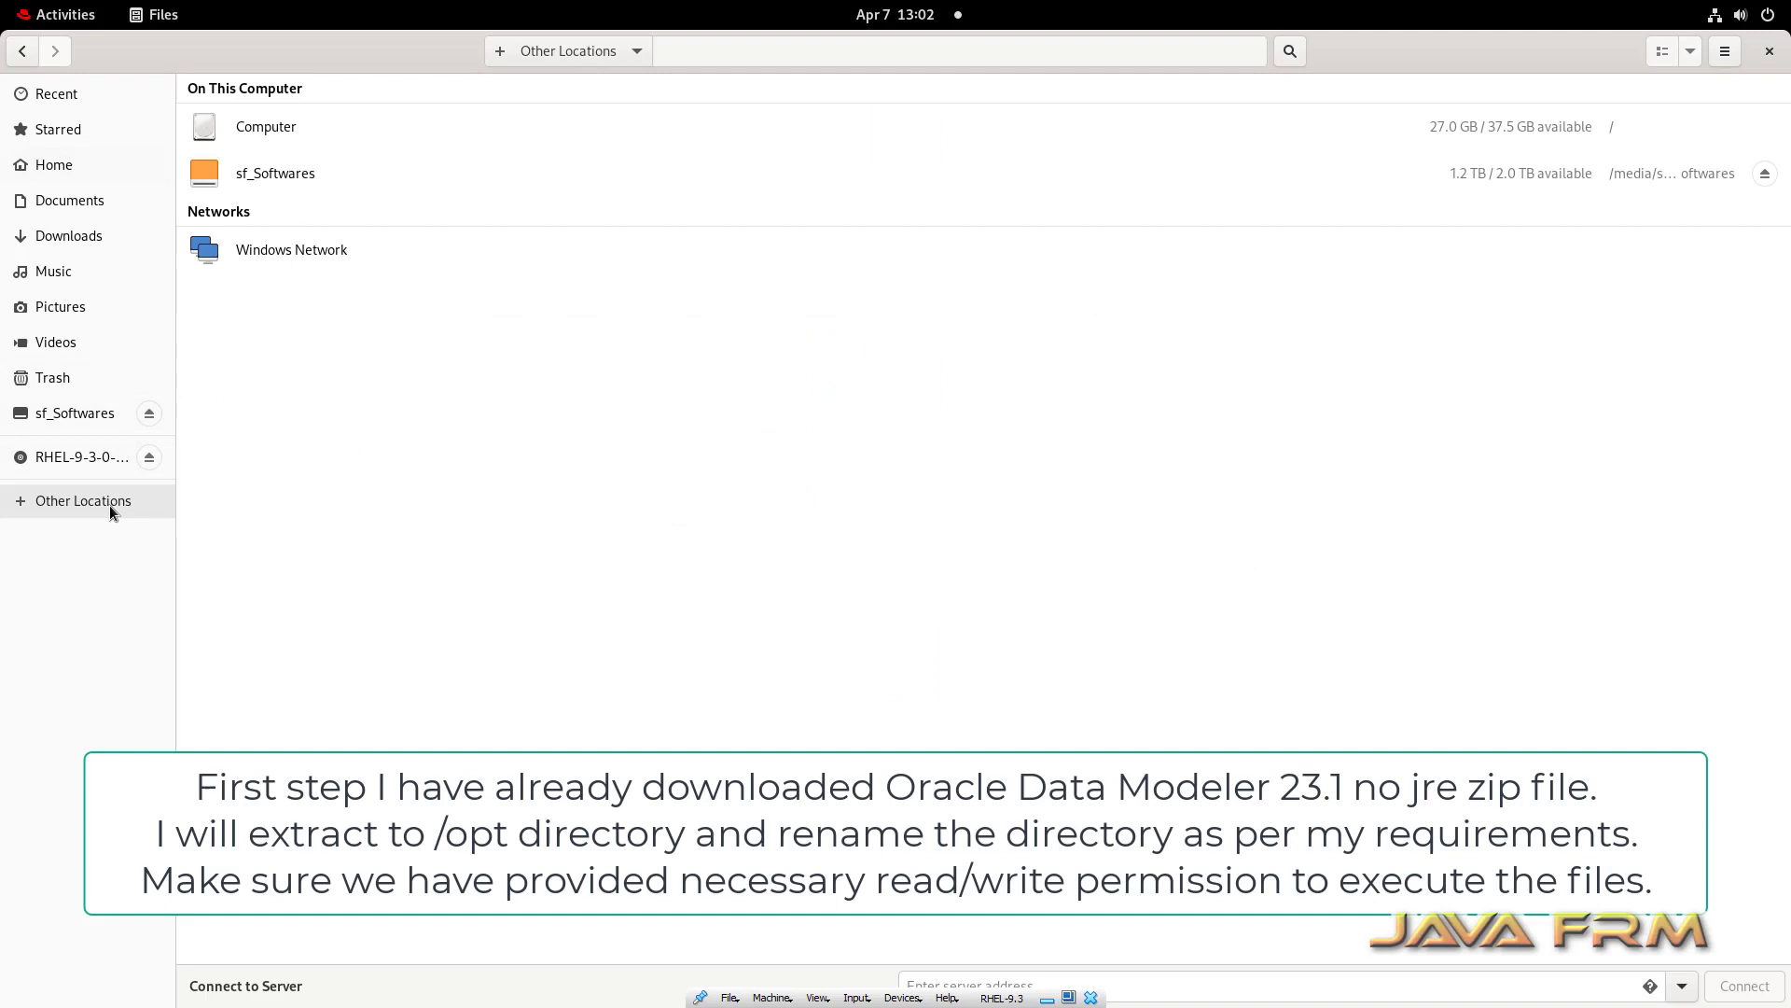
click(261, 129)
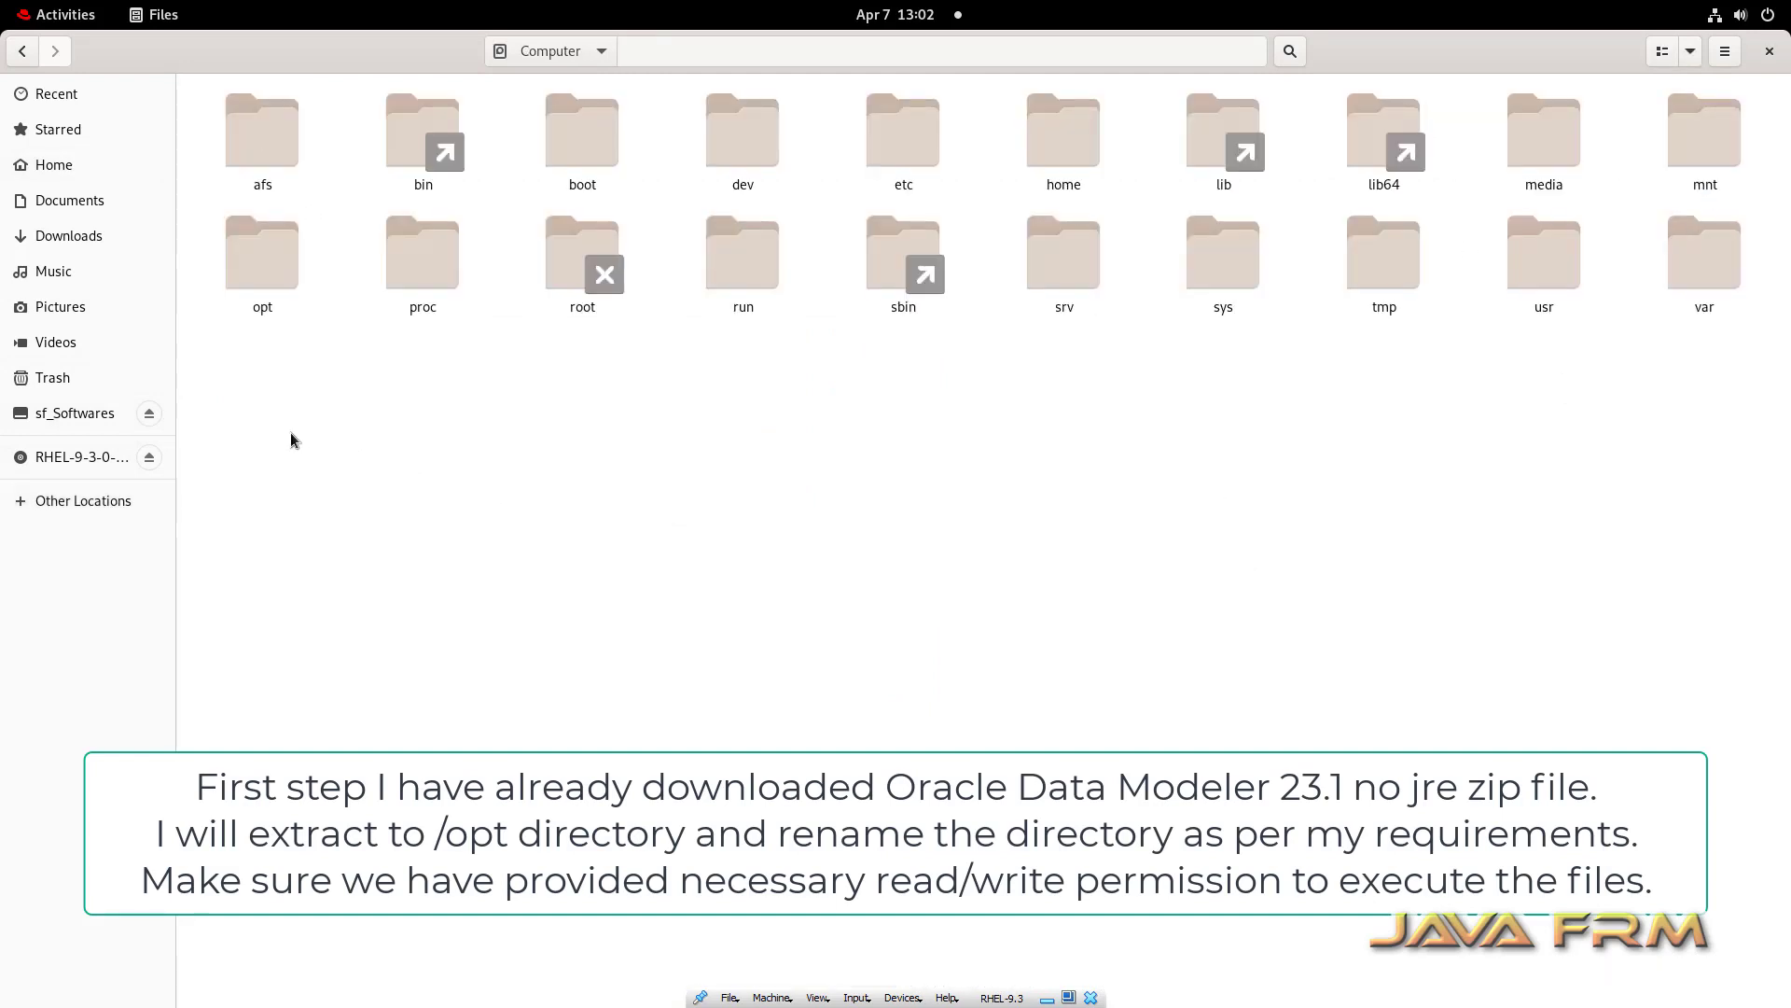
double_click(262, 257)
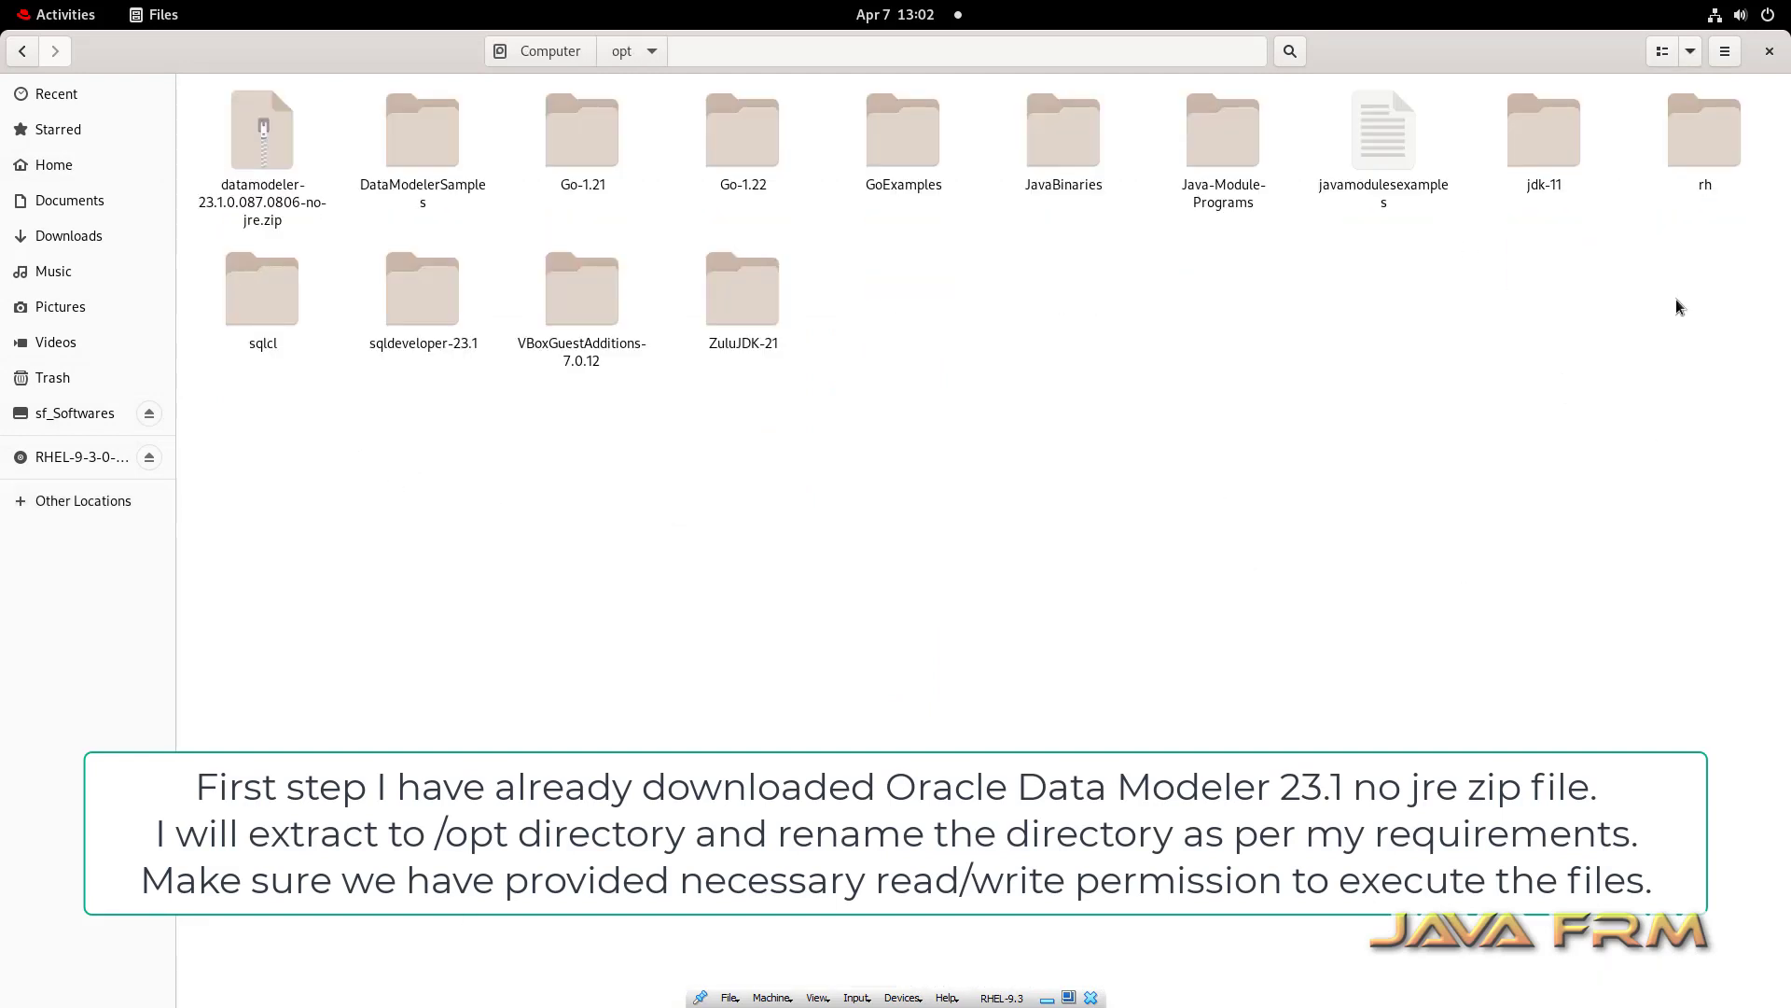
click(1662, 52)
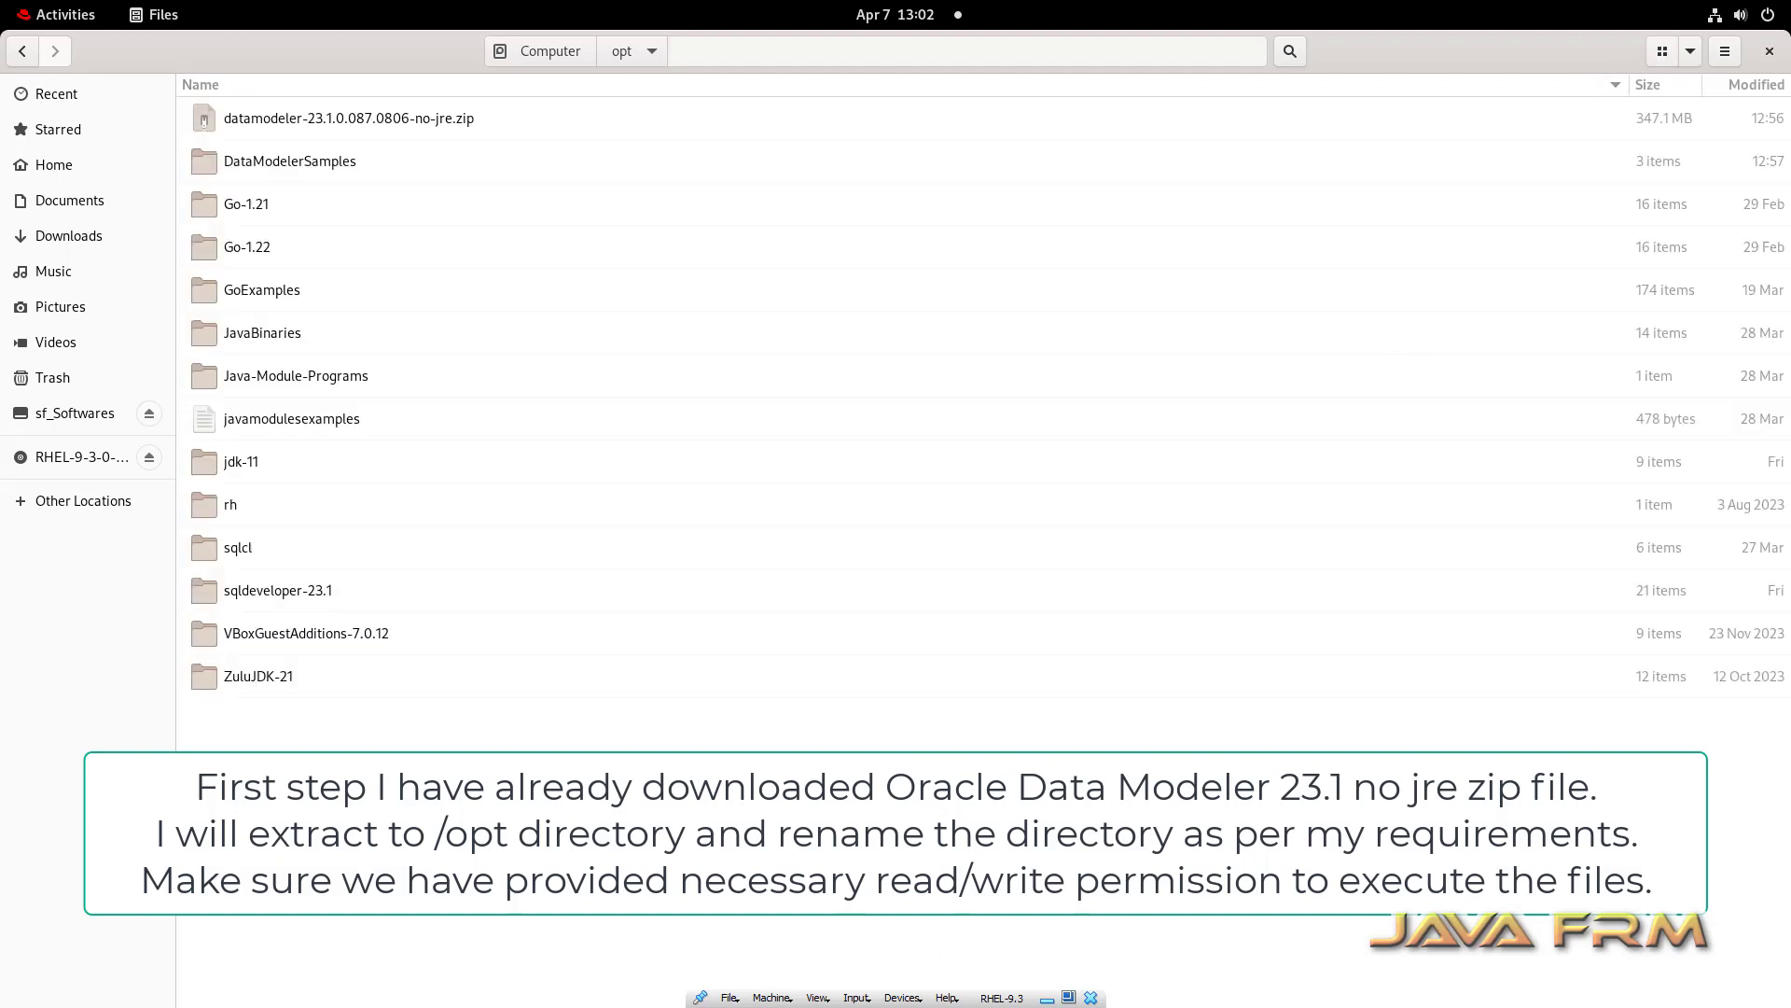
- Extract datamodeler-23.1.0.087.0806-no-jre.zip directly into the /opt directory
click(399, 119)
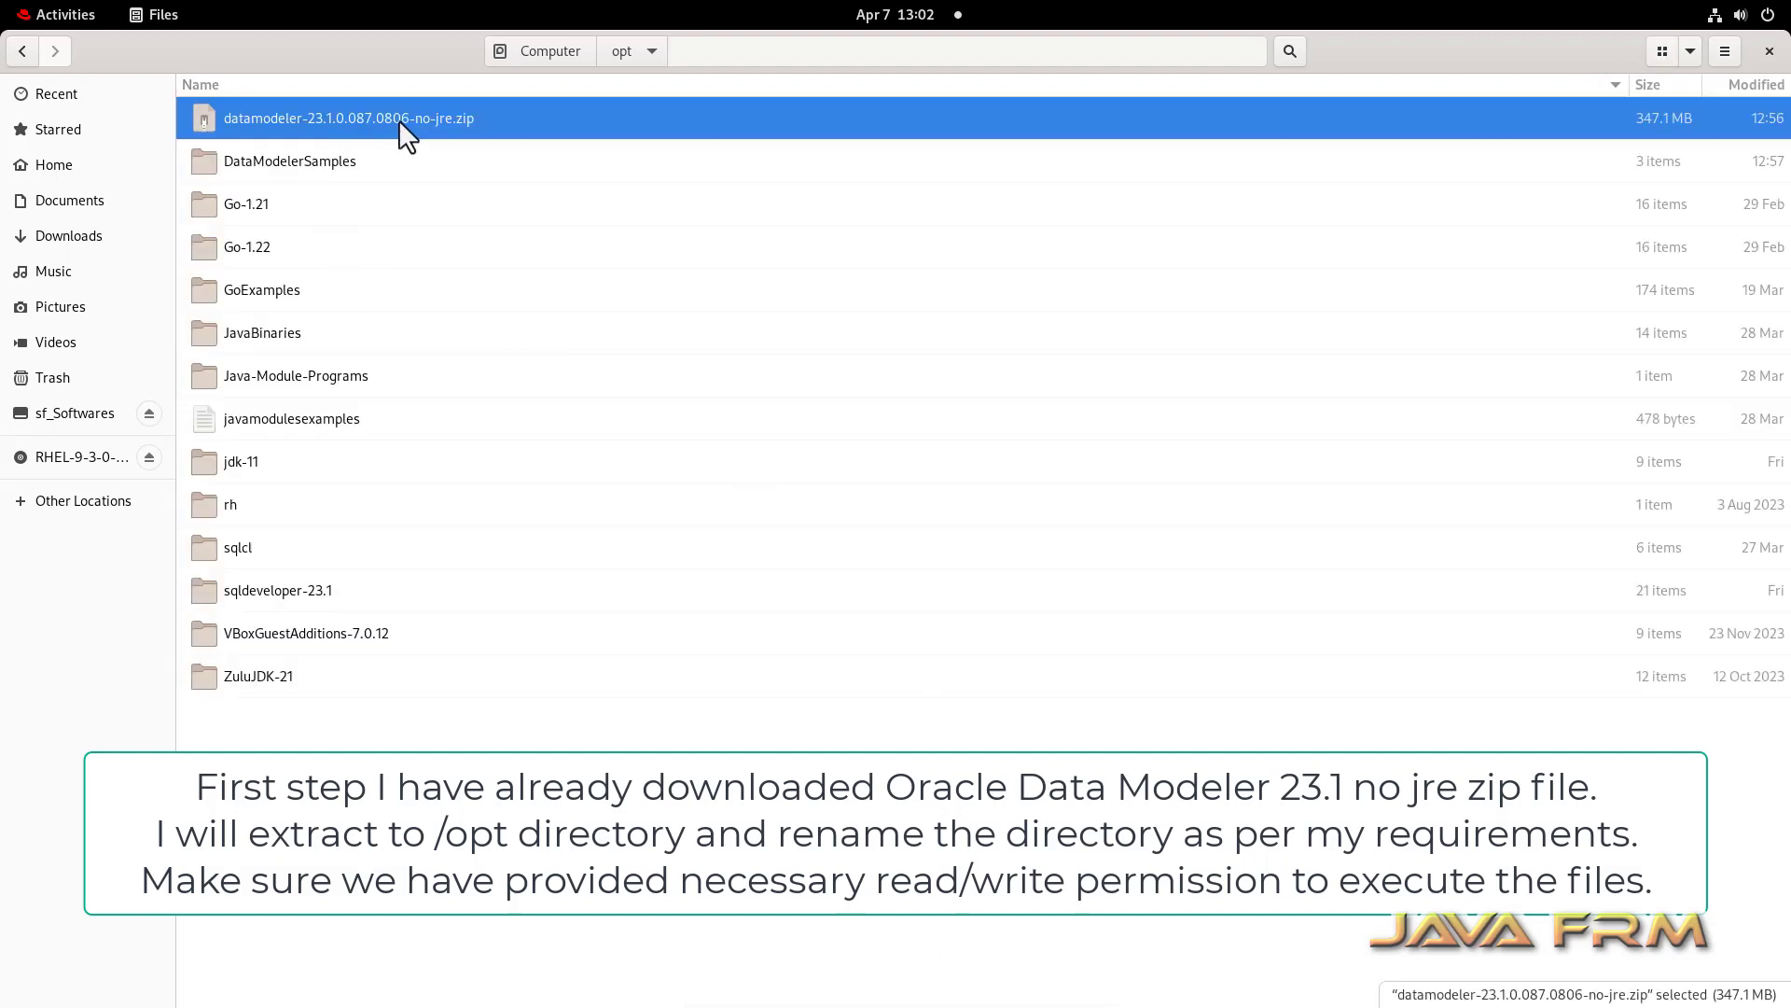
right_click(344, 118)
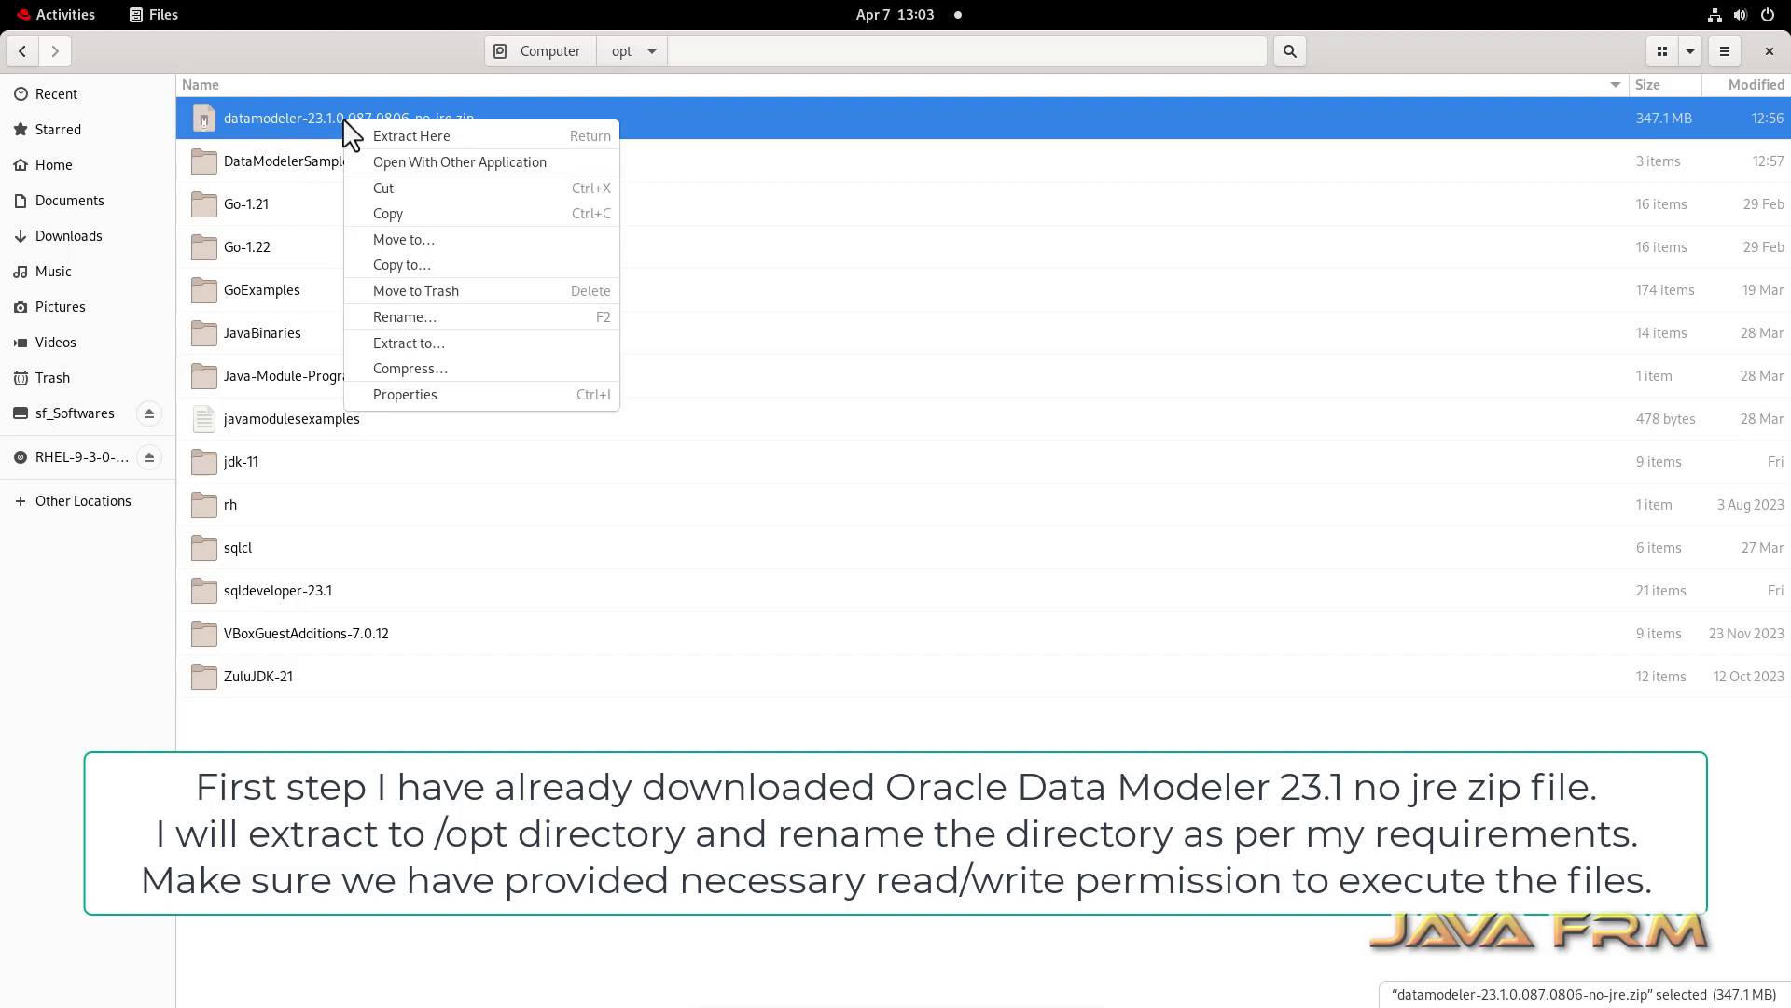
click(438, 133)
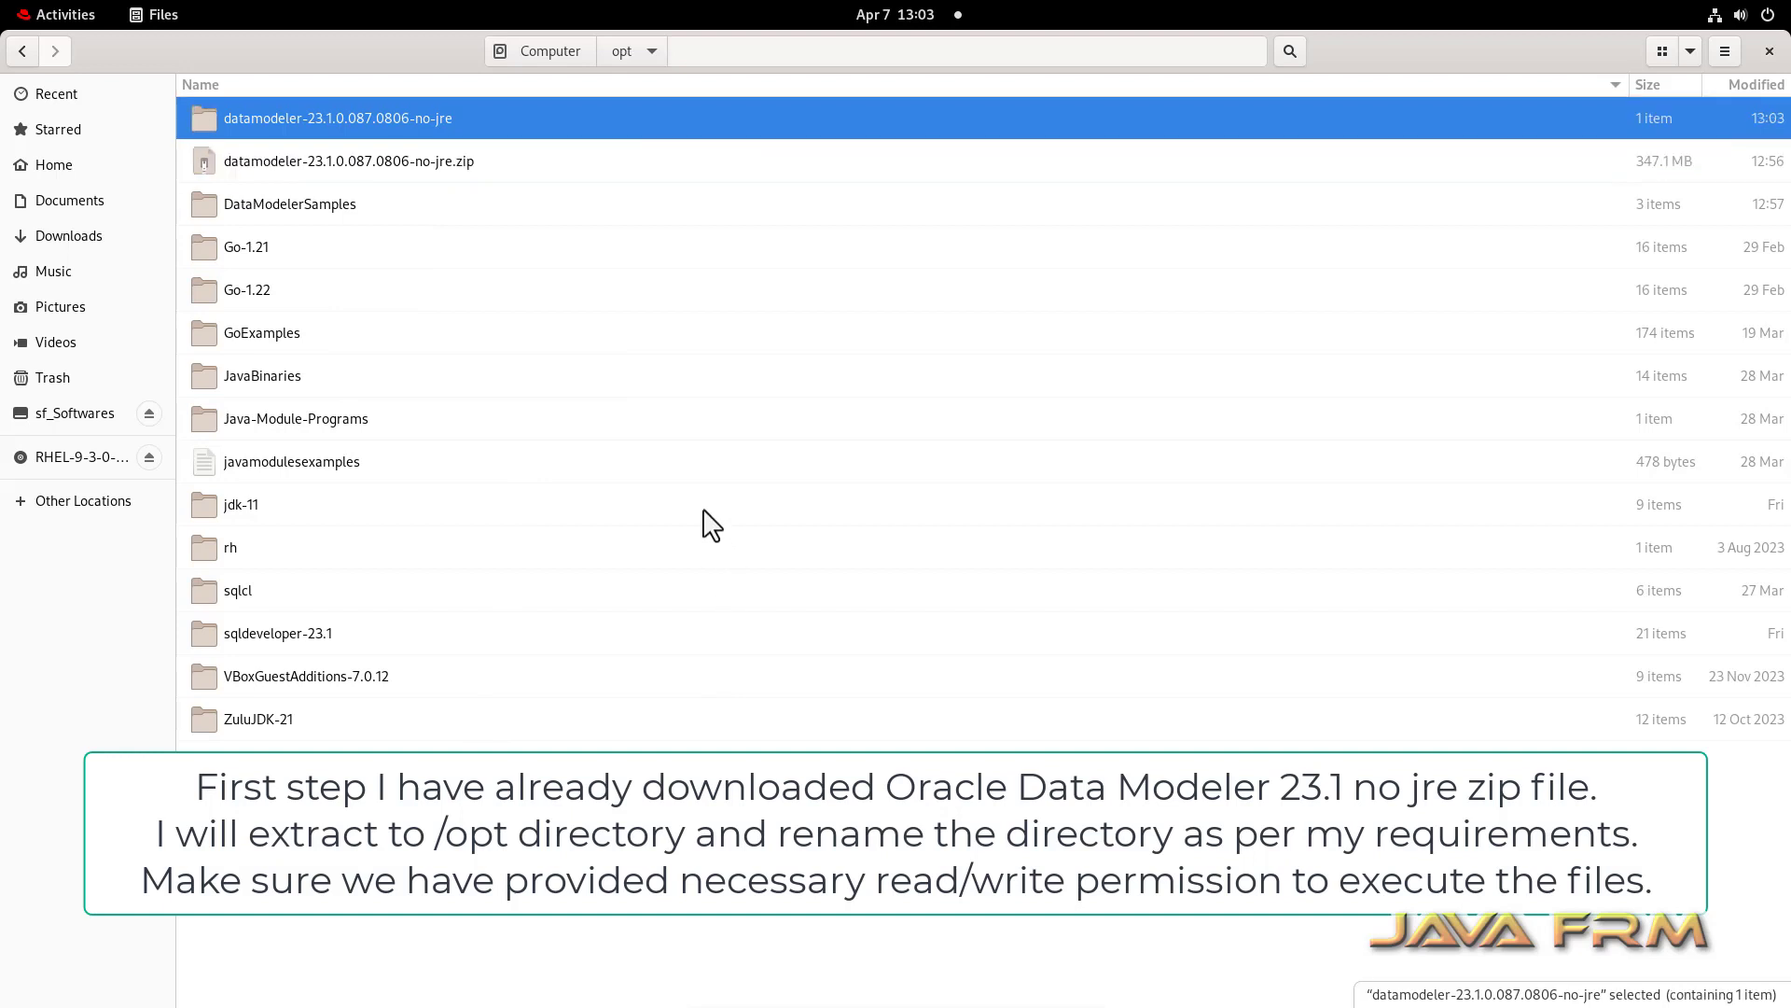
- Move the datamodeler folder out of the extracted datamodeler-23.1.0.087.0806-no-jre folder into /opt
double_click(393, 132)
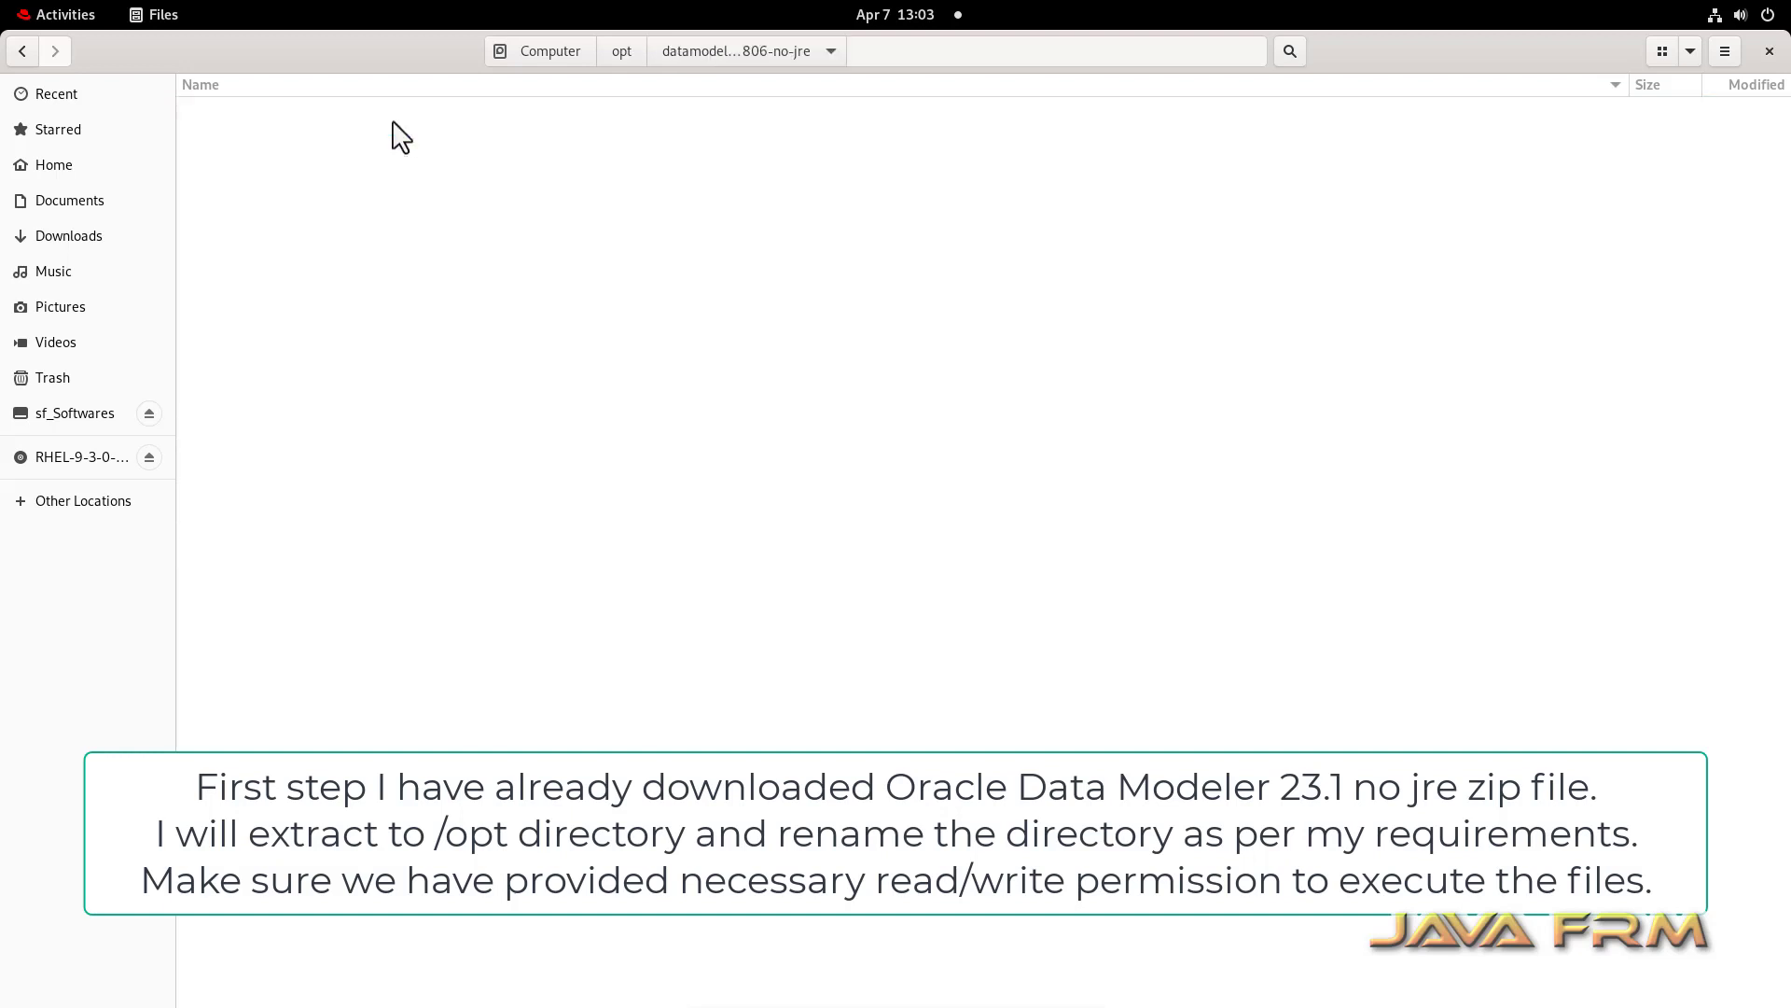
right_click(263, 134)
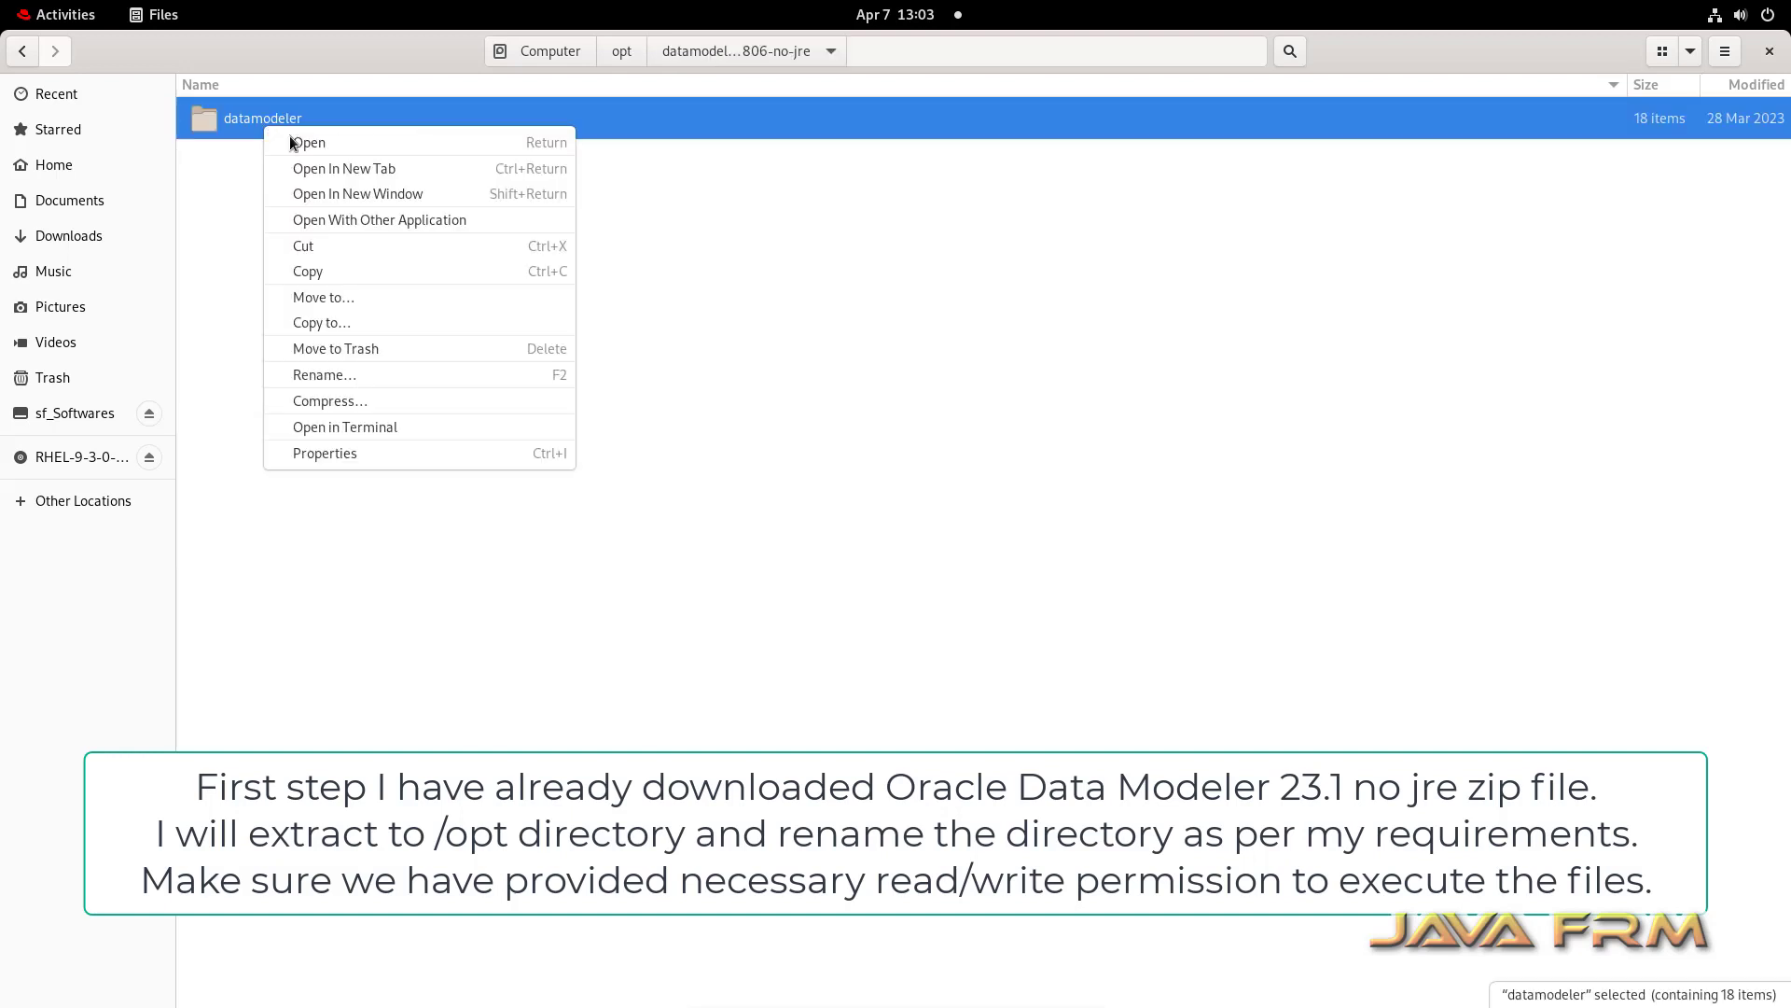
click(340, 248)
click(621, 50)
right_click(430, 668)
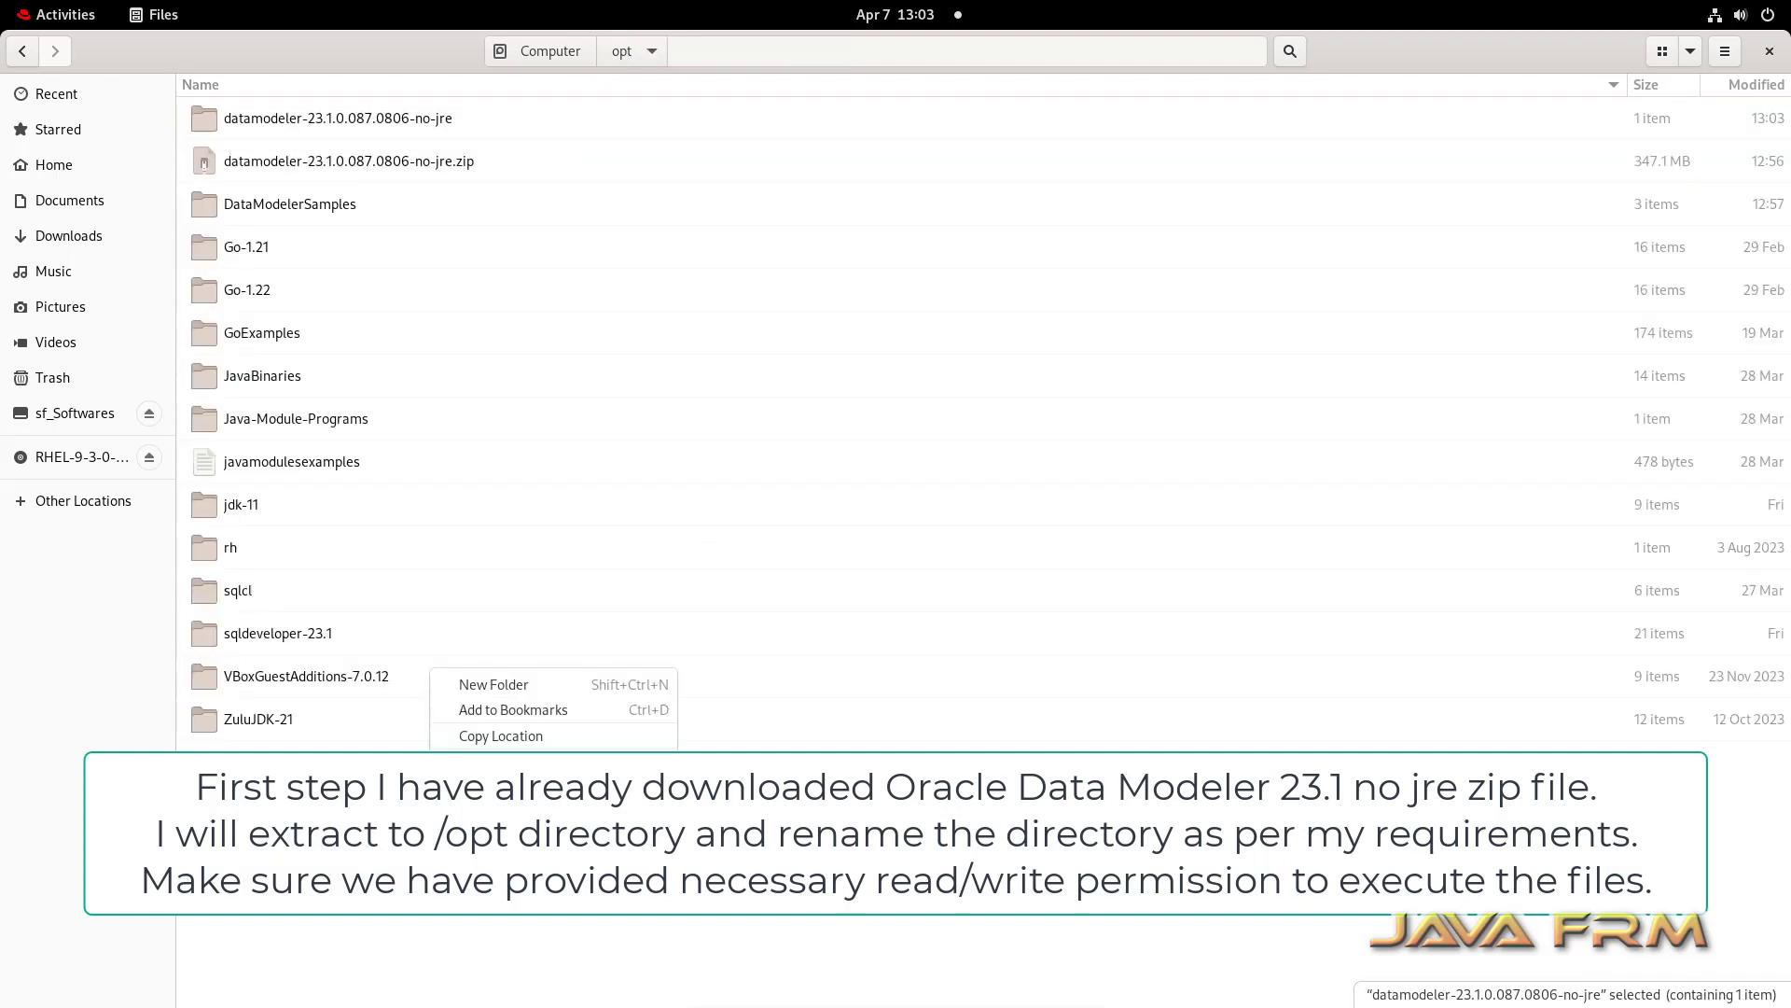
click(519, 696)
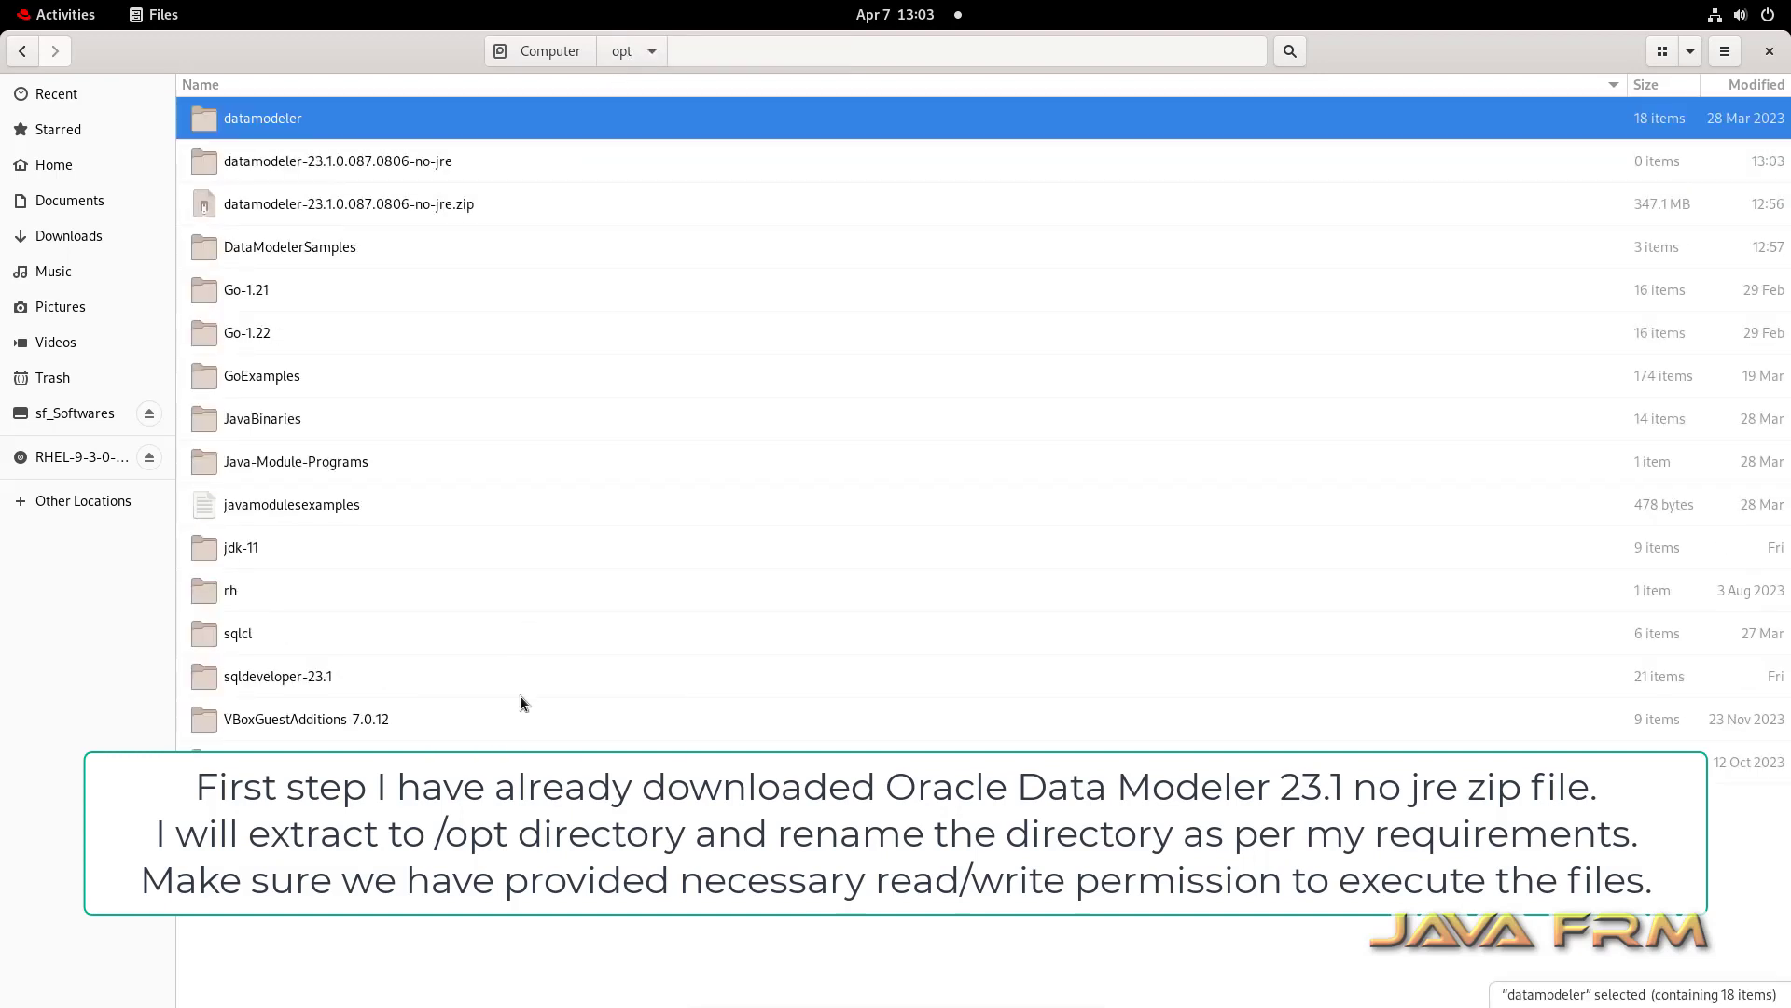
- Permanently delete the emptied datamodeler-23.1.0.087.0806-no-jre folder and its zip file from /opt
click(346, 165)
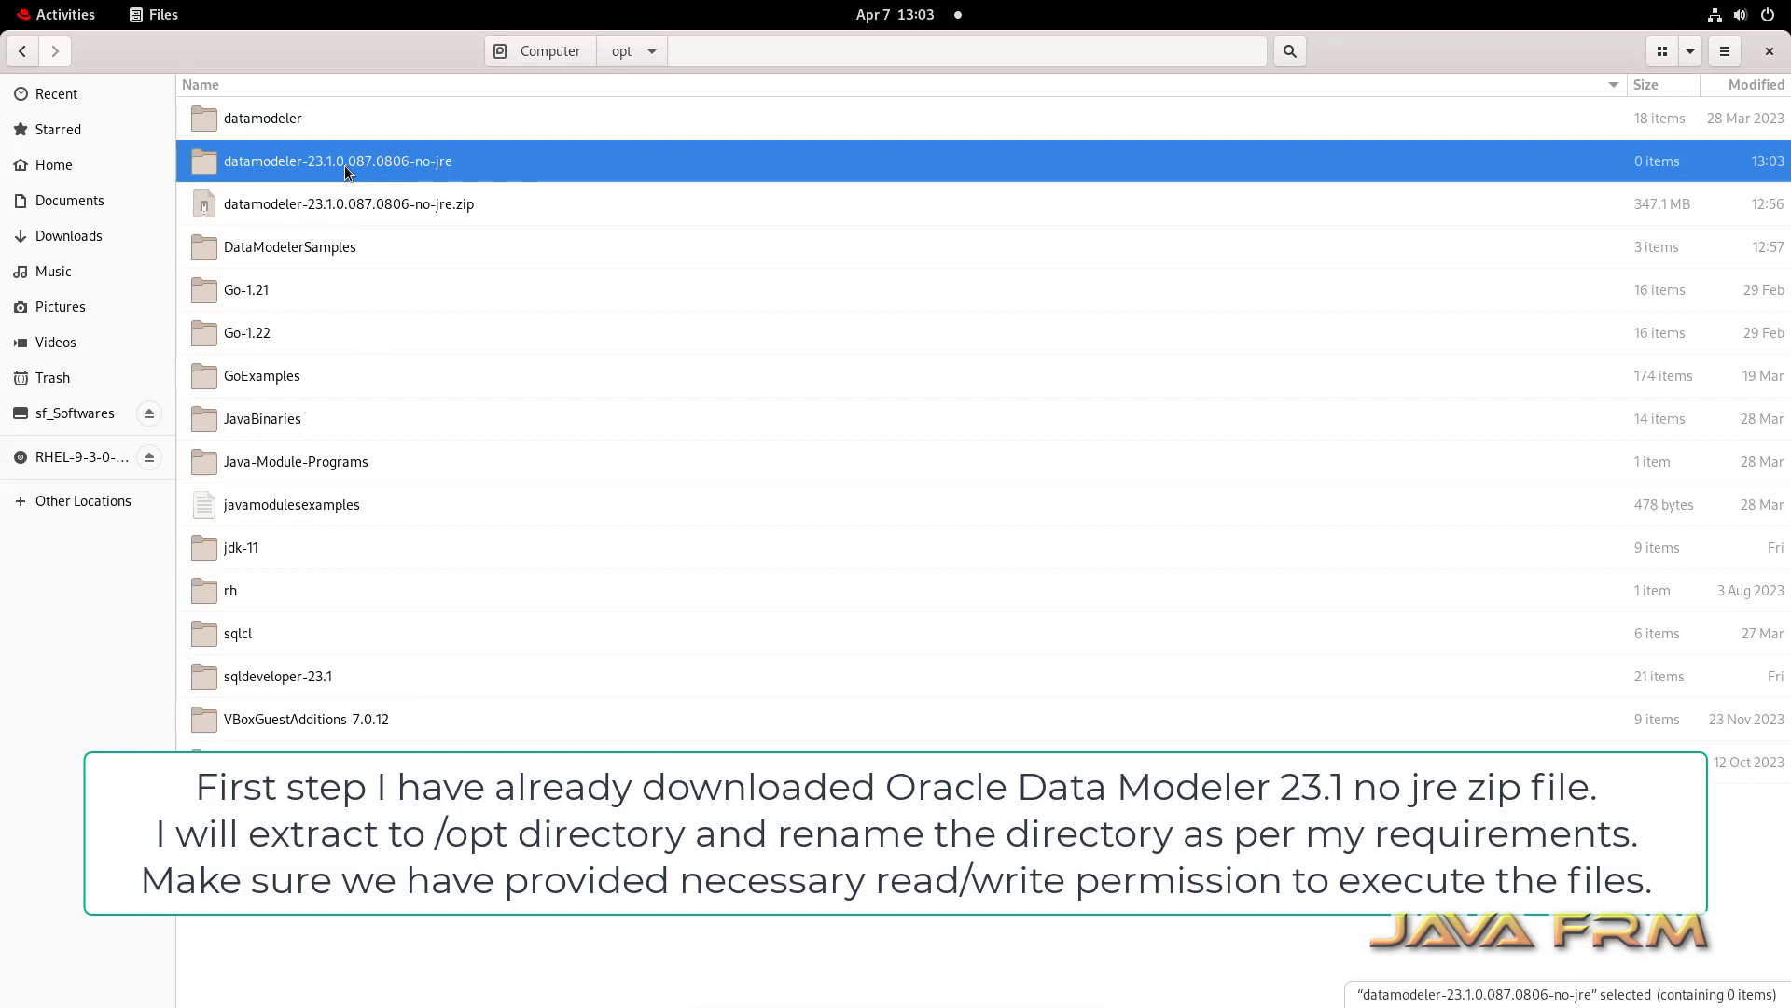
key(shift+Delete)
click(939, 583)
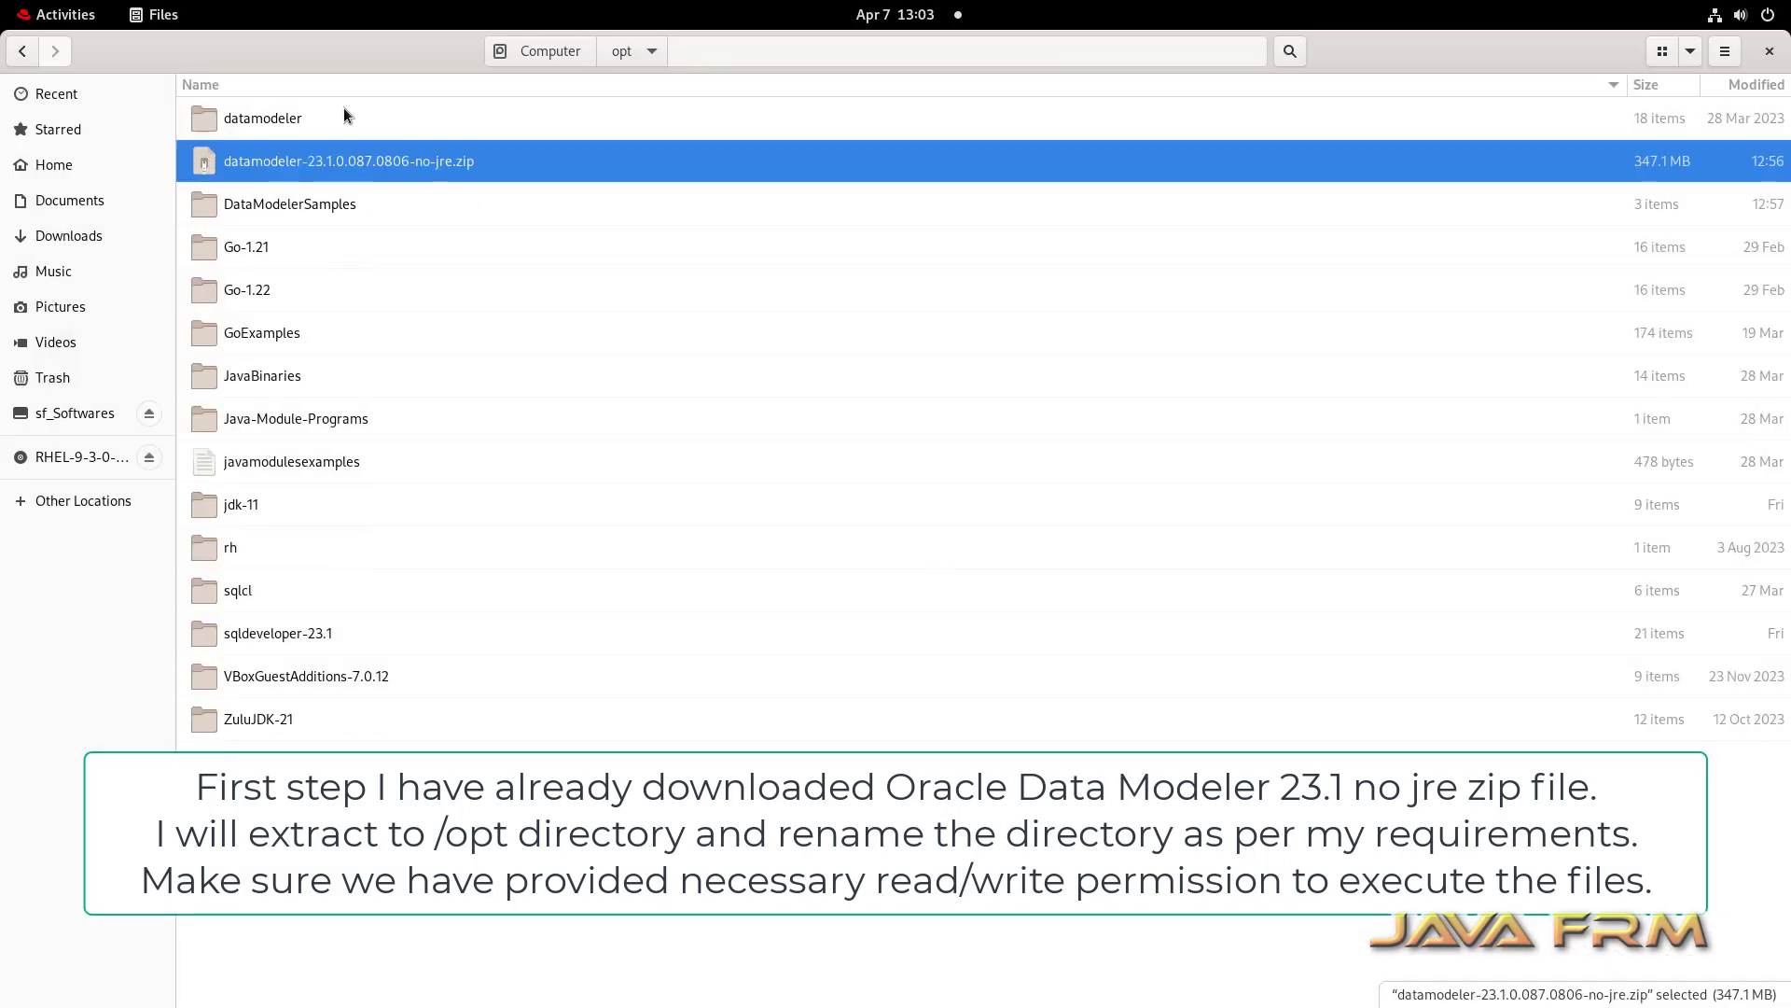
key(shift+Delete)
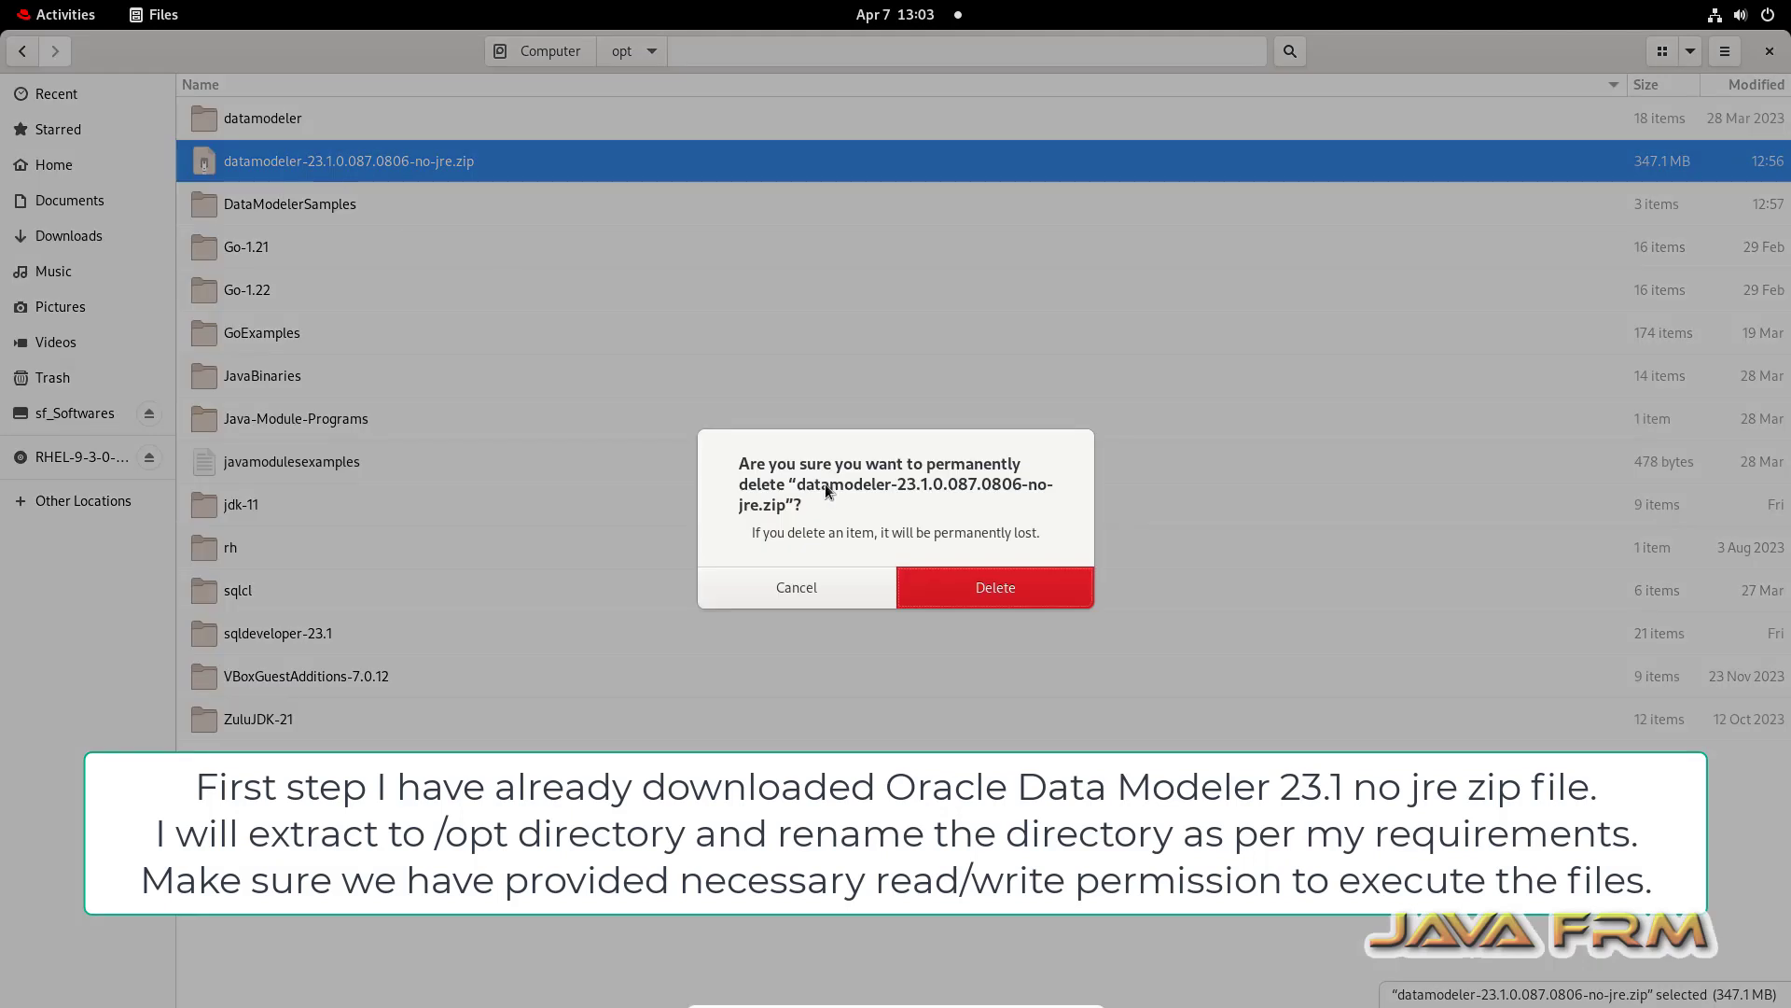
click(1004, 590)
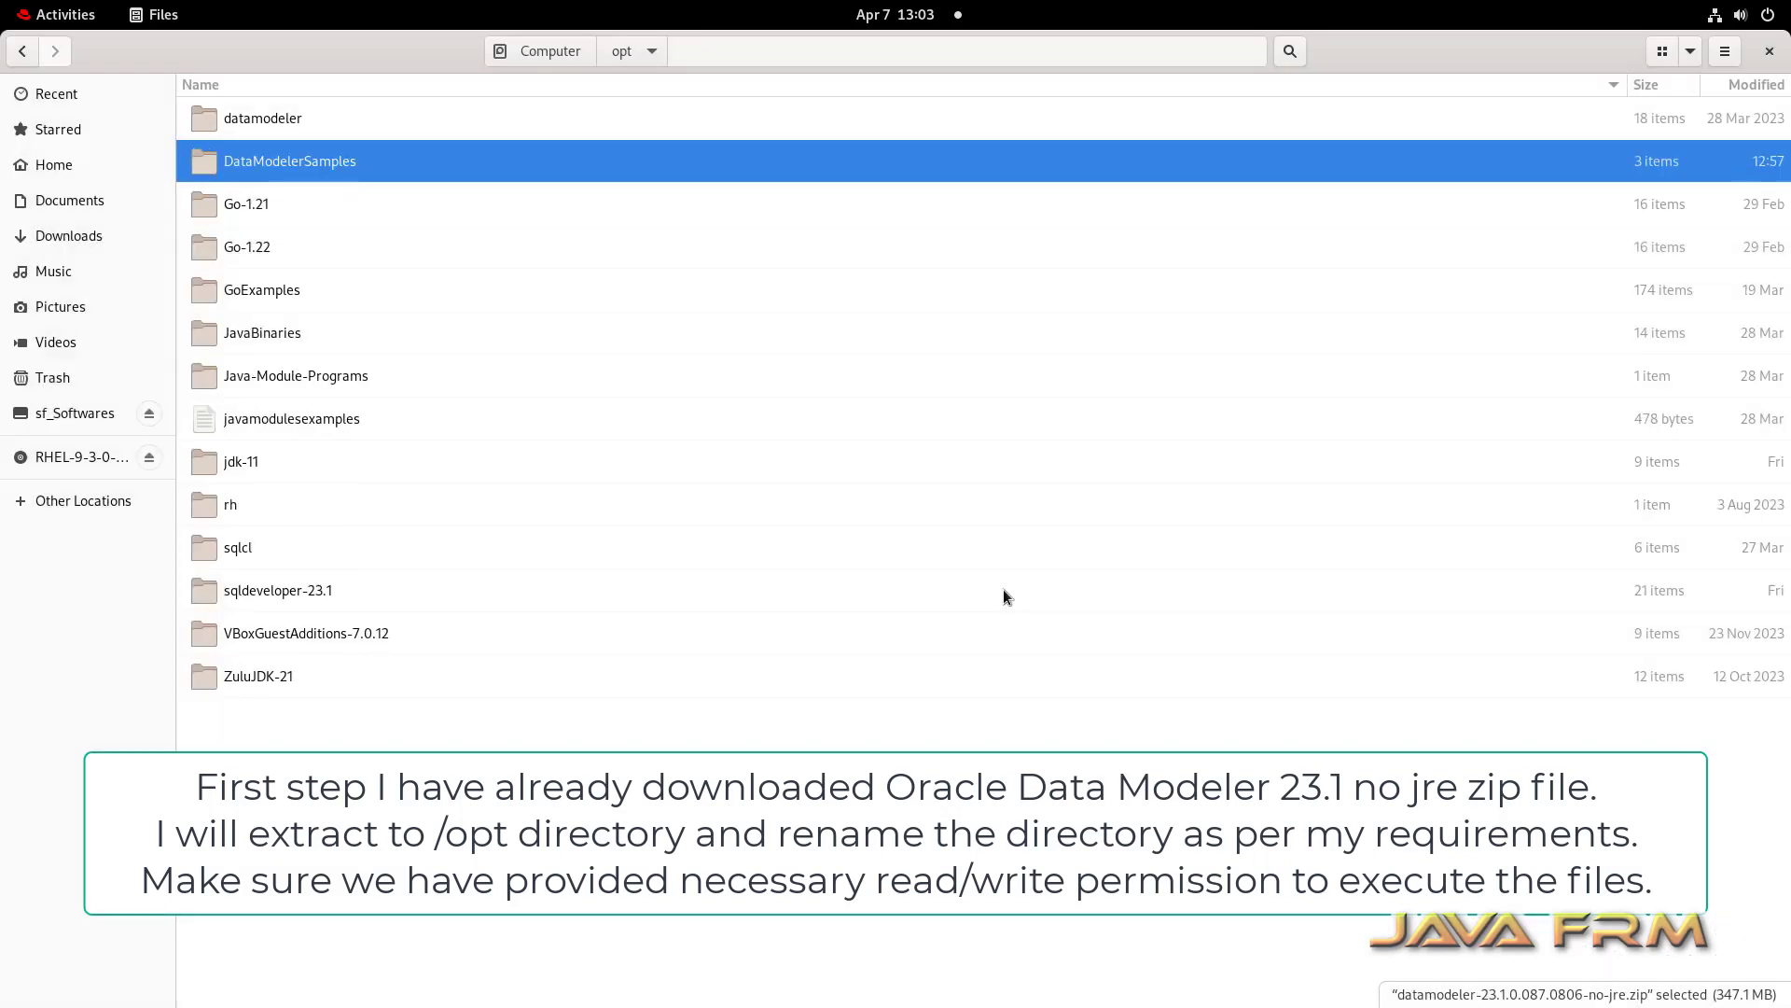
- Rename the datamodeler folder in /opt as datamodeler-23.1
click(268, 119)
key(F2)
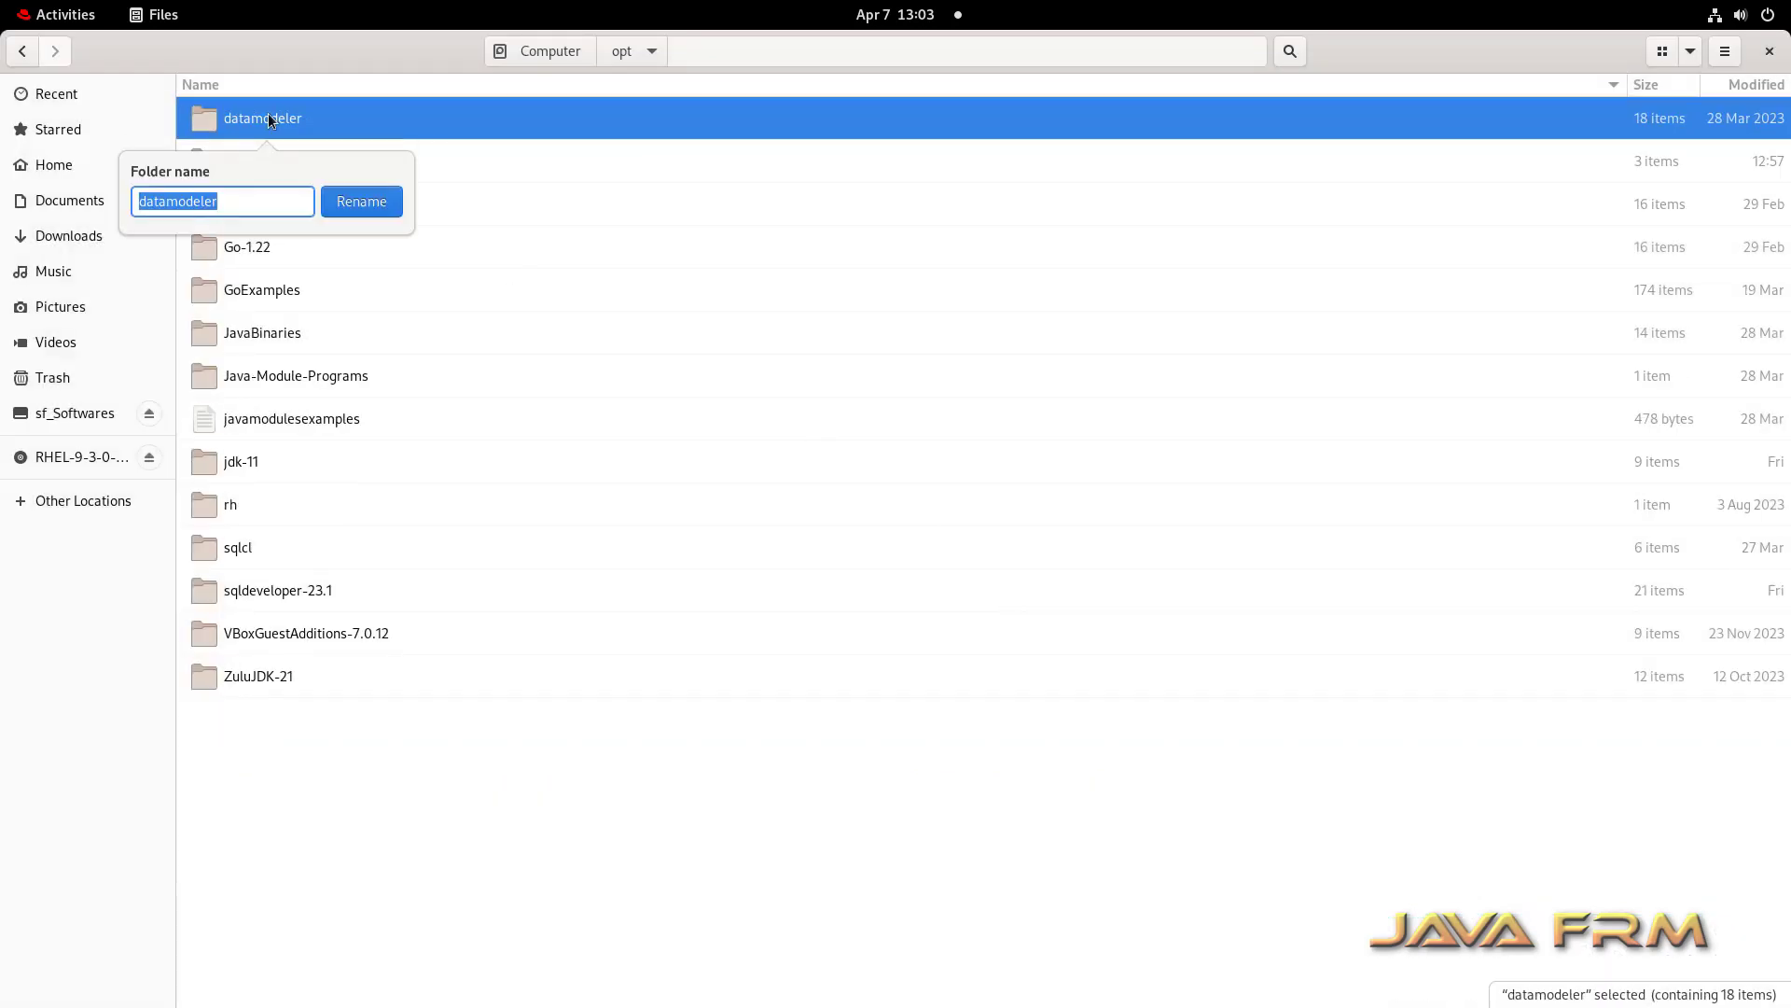
click(224, 205)
click(351, 203)
click(567, 774)
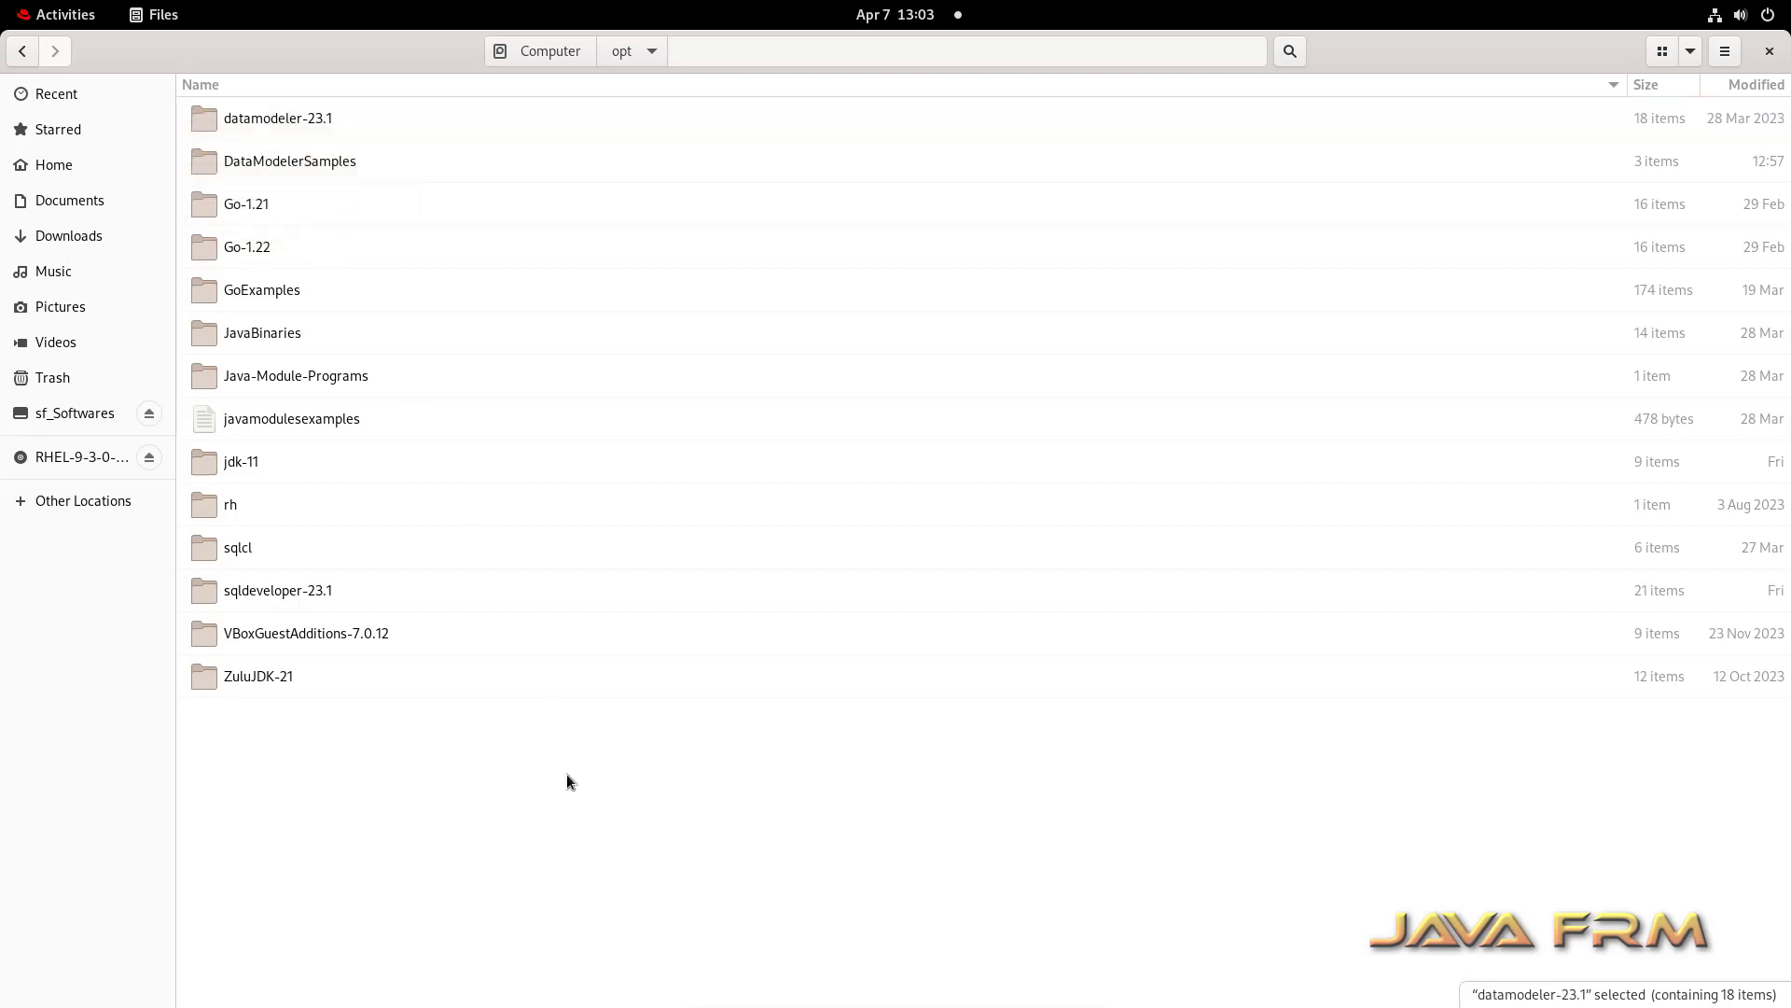
- Open the datamodeler-23.1 folder and examine its launcher files datamodeler.sh and datamodeler.exe
click(283, 120)
double_click(284, 121)
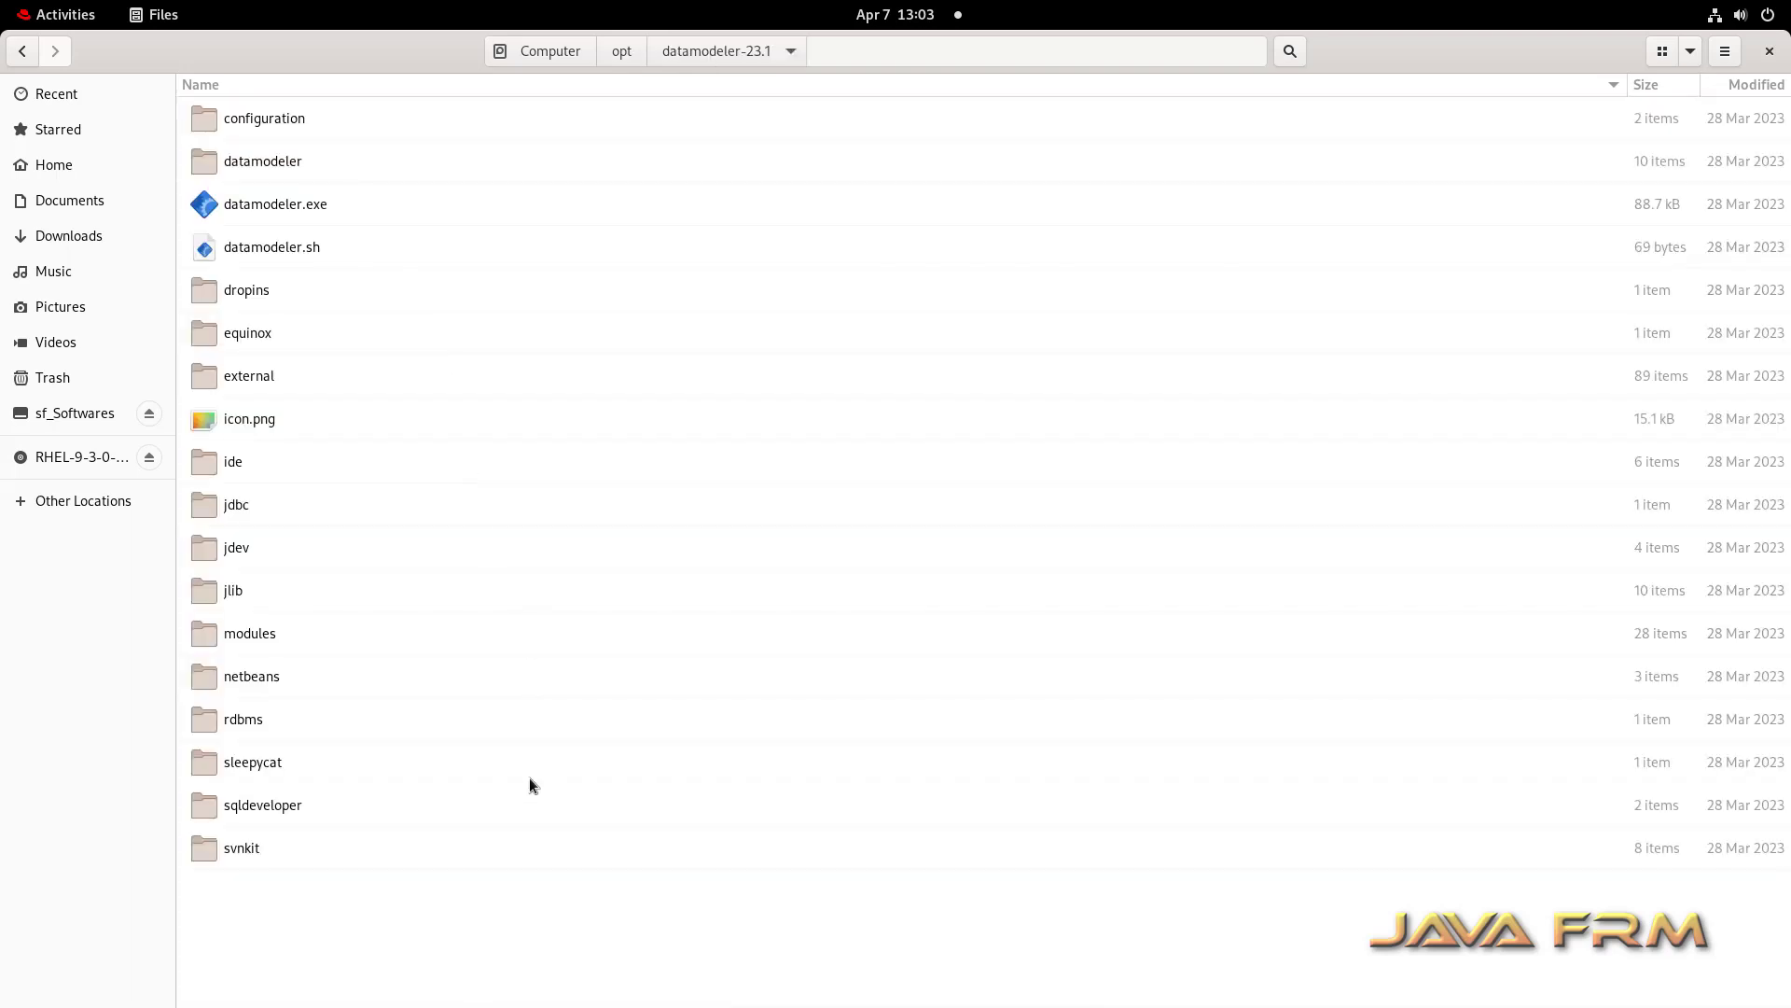
click(273, 256)
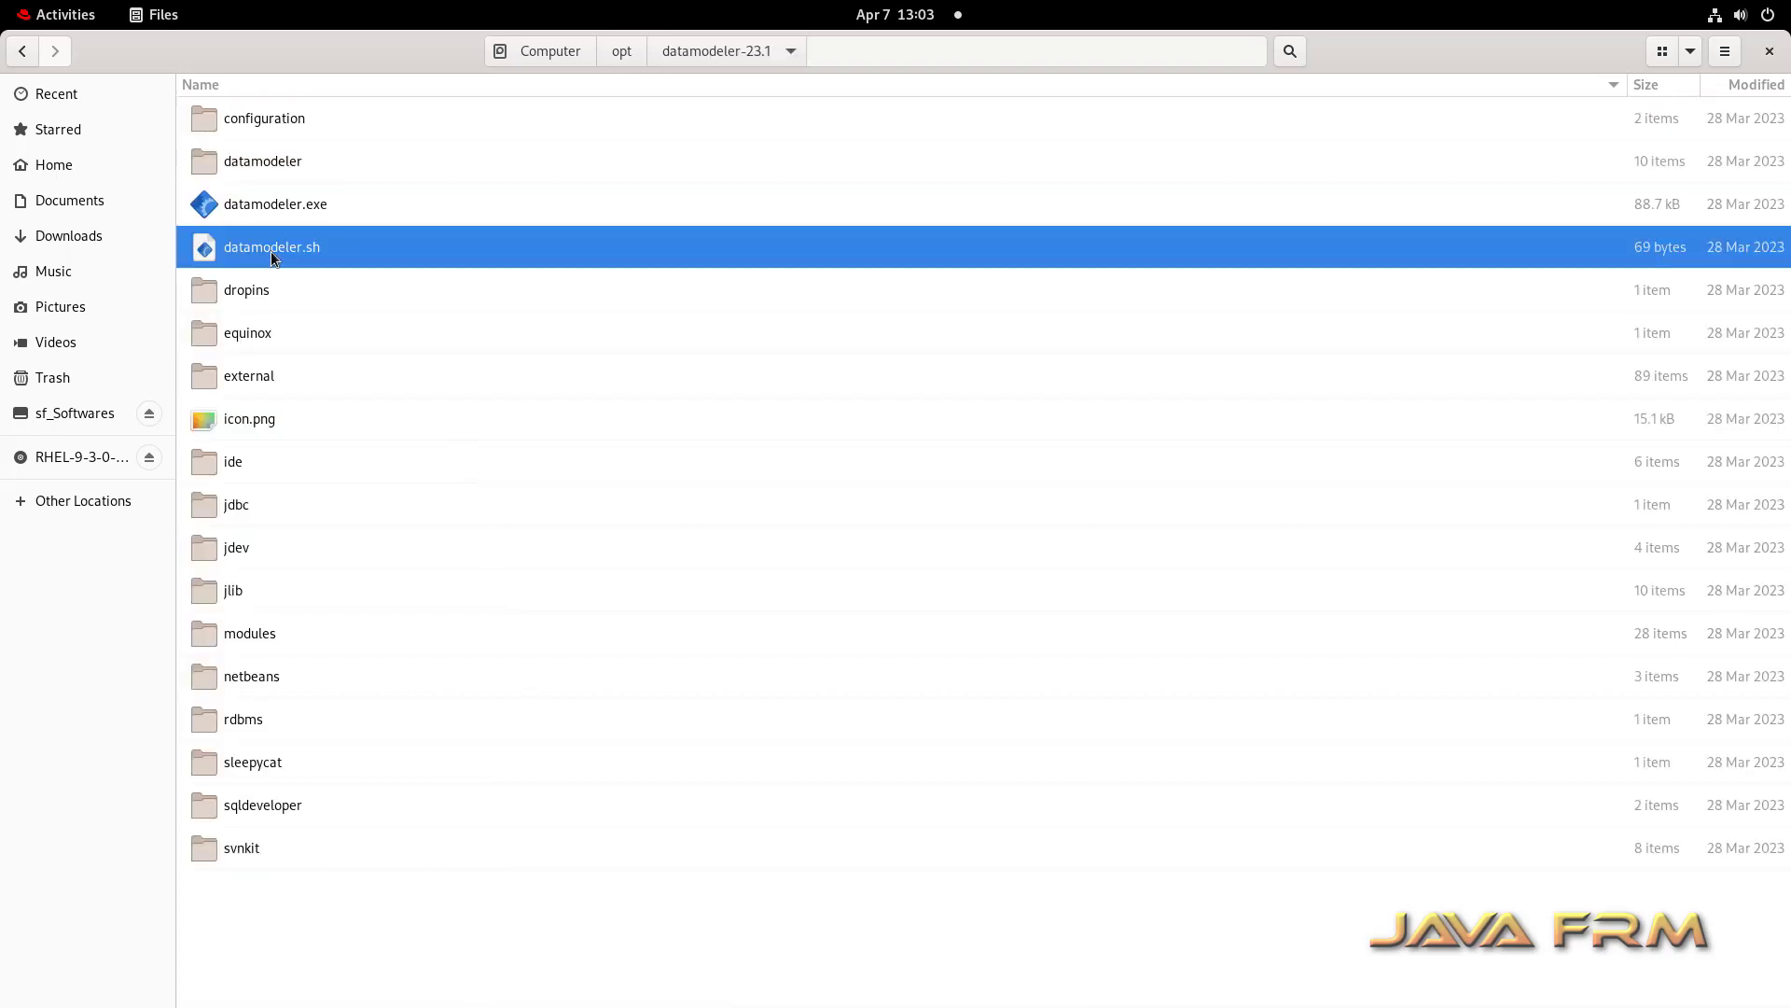
click(280, 207)
click(289, 245)
click(284, 223)
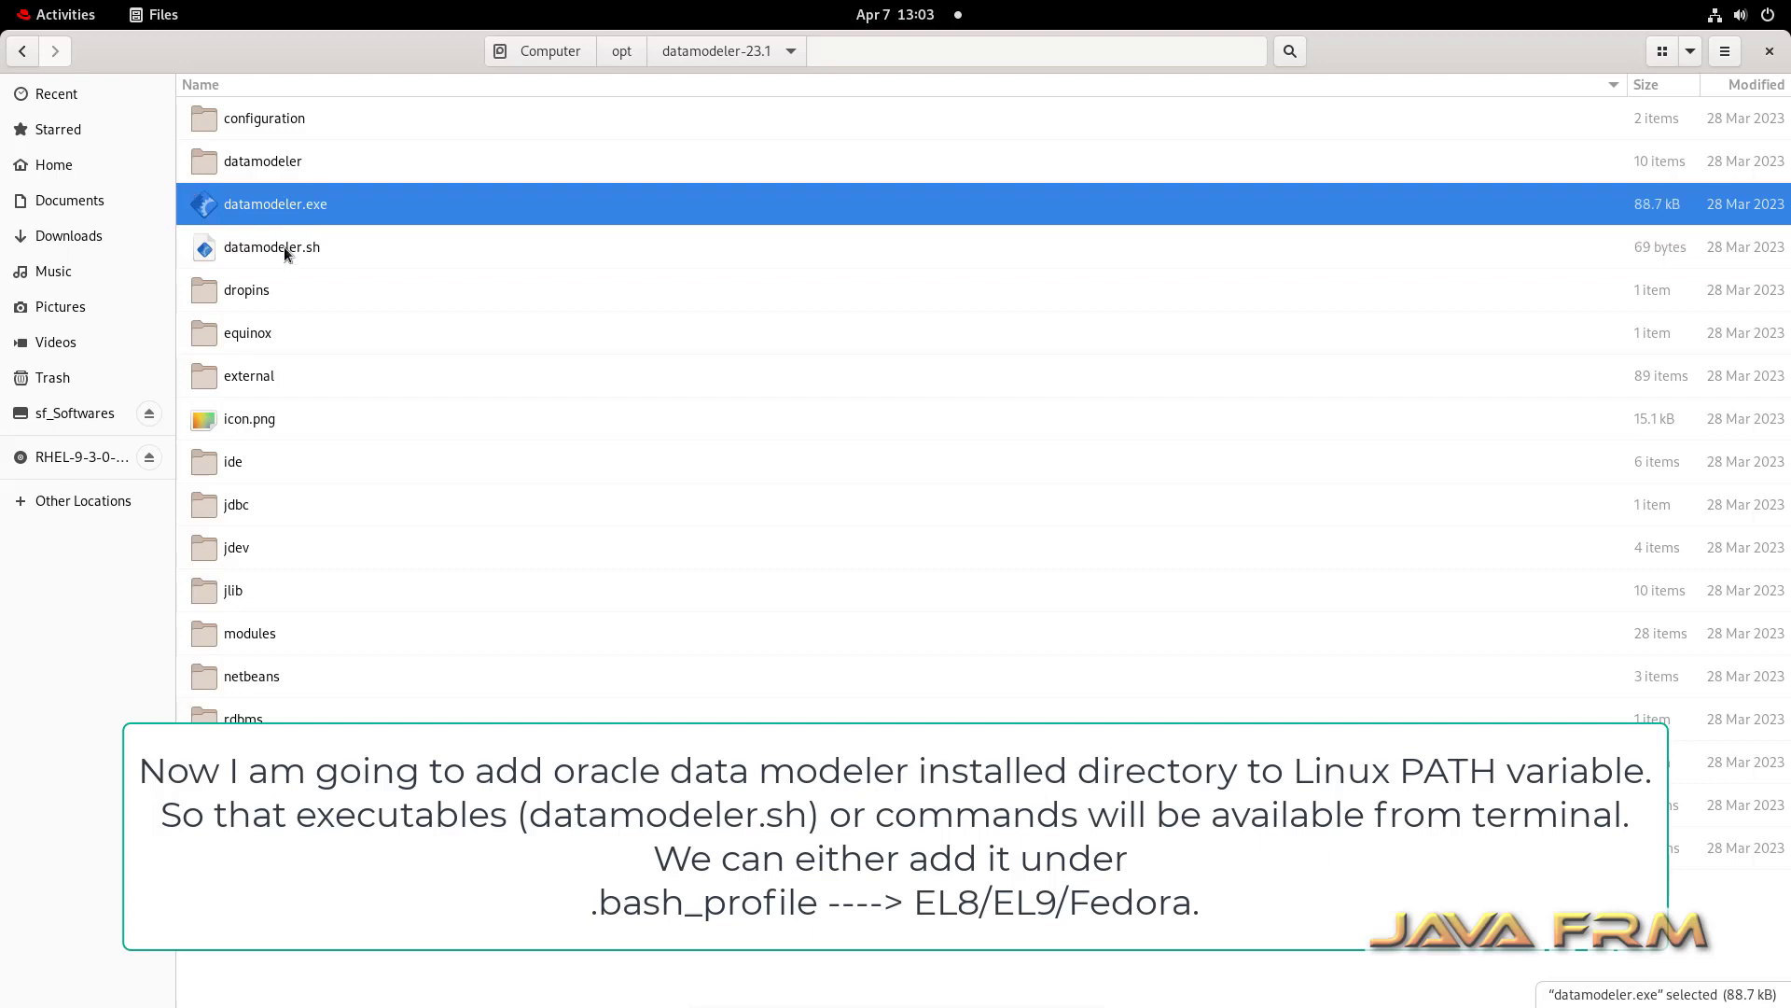
click(283, 244)
click(283, 223)
click(283, 249)
click(284, 221)
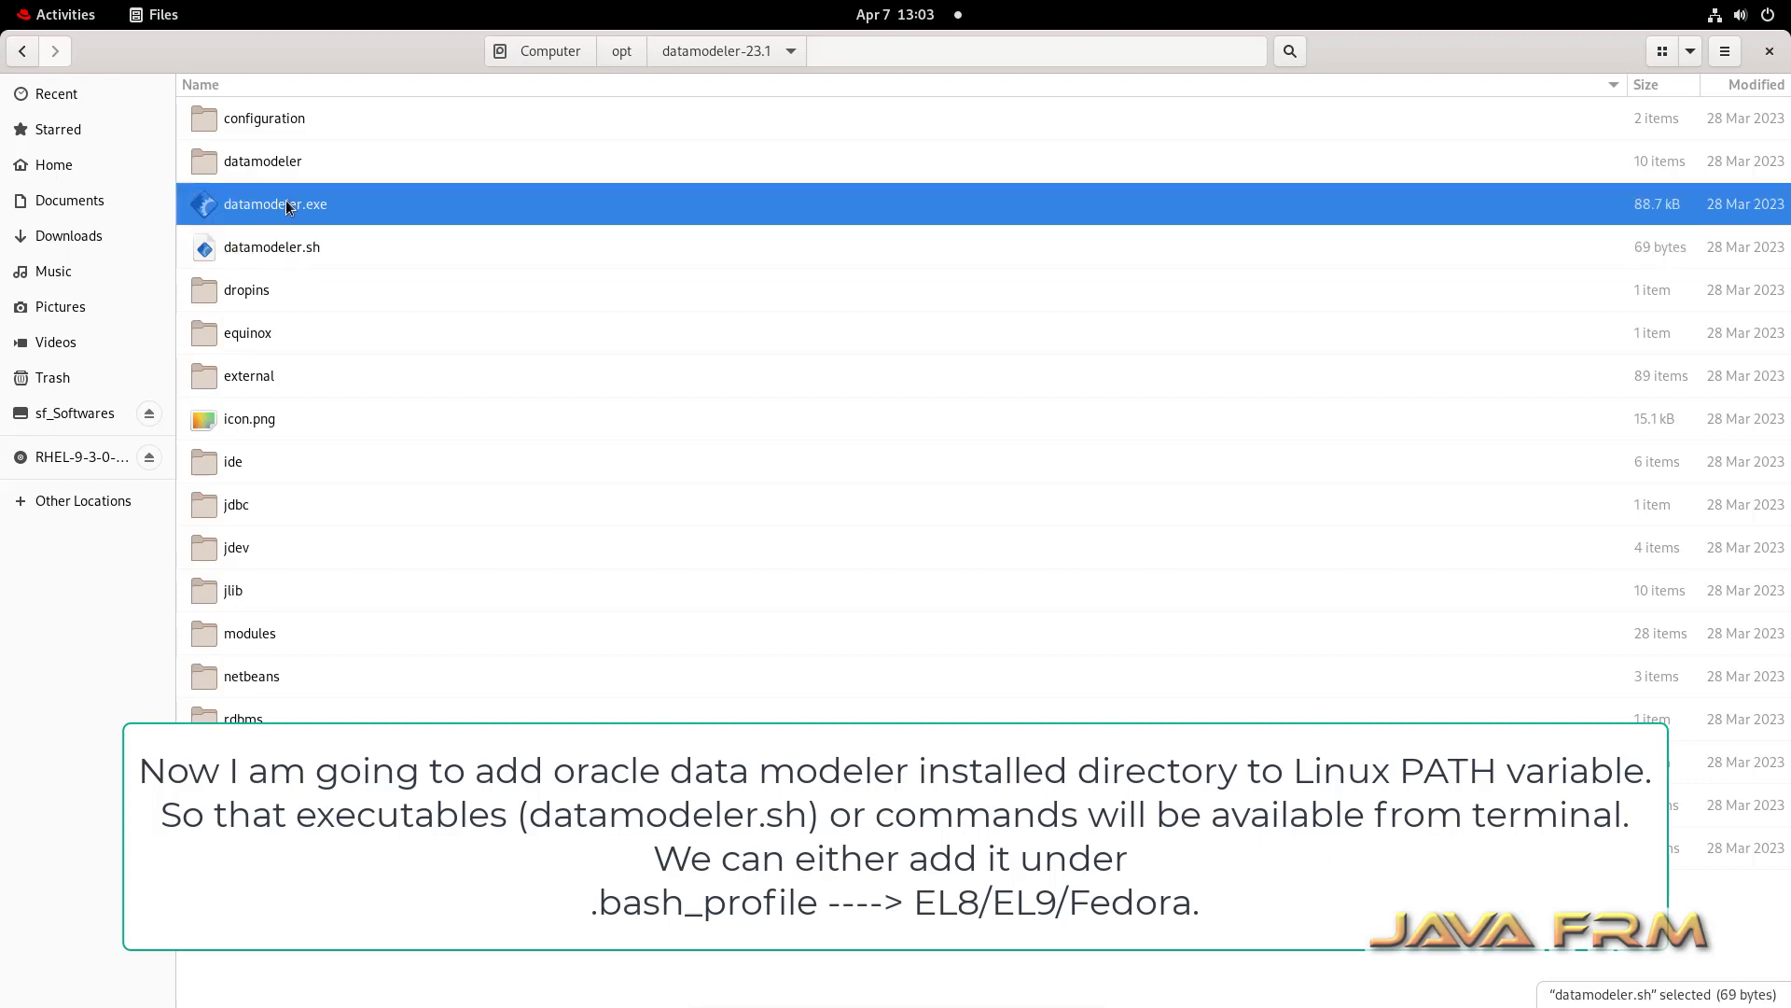
click(284, 244)
click(282, 205)
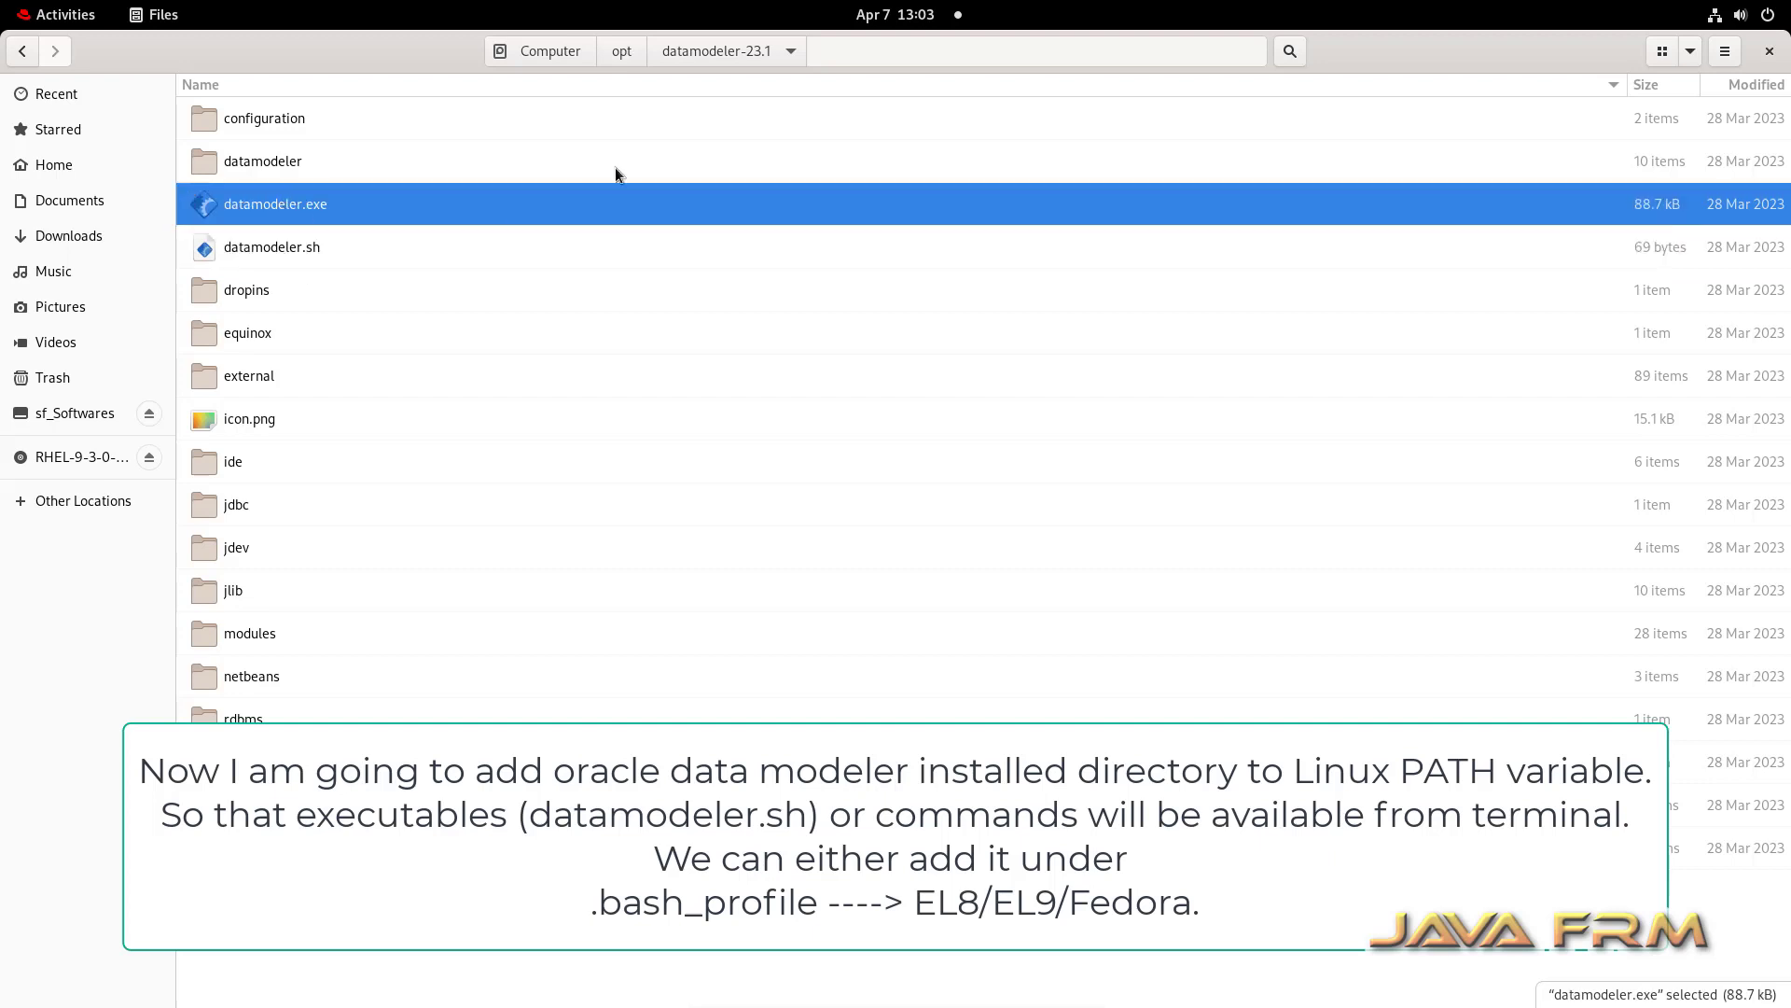
- Leave the datamodeler-23.1 folder, open the home folder and show its contents as an icon grid
click(621, 50)
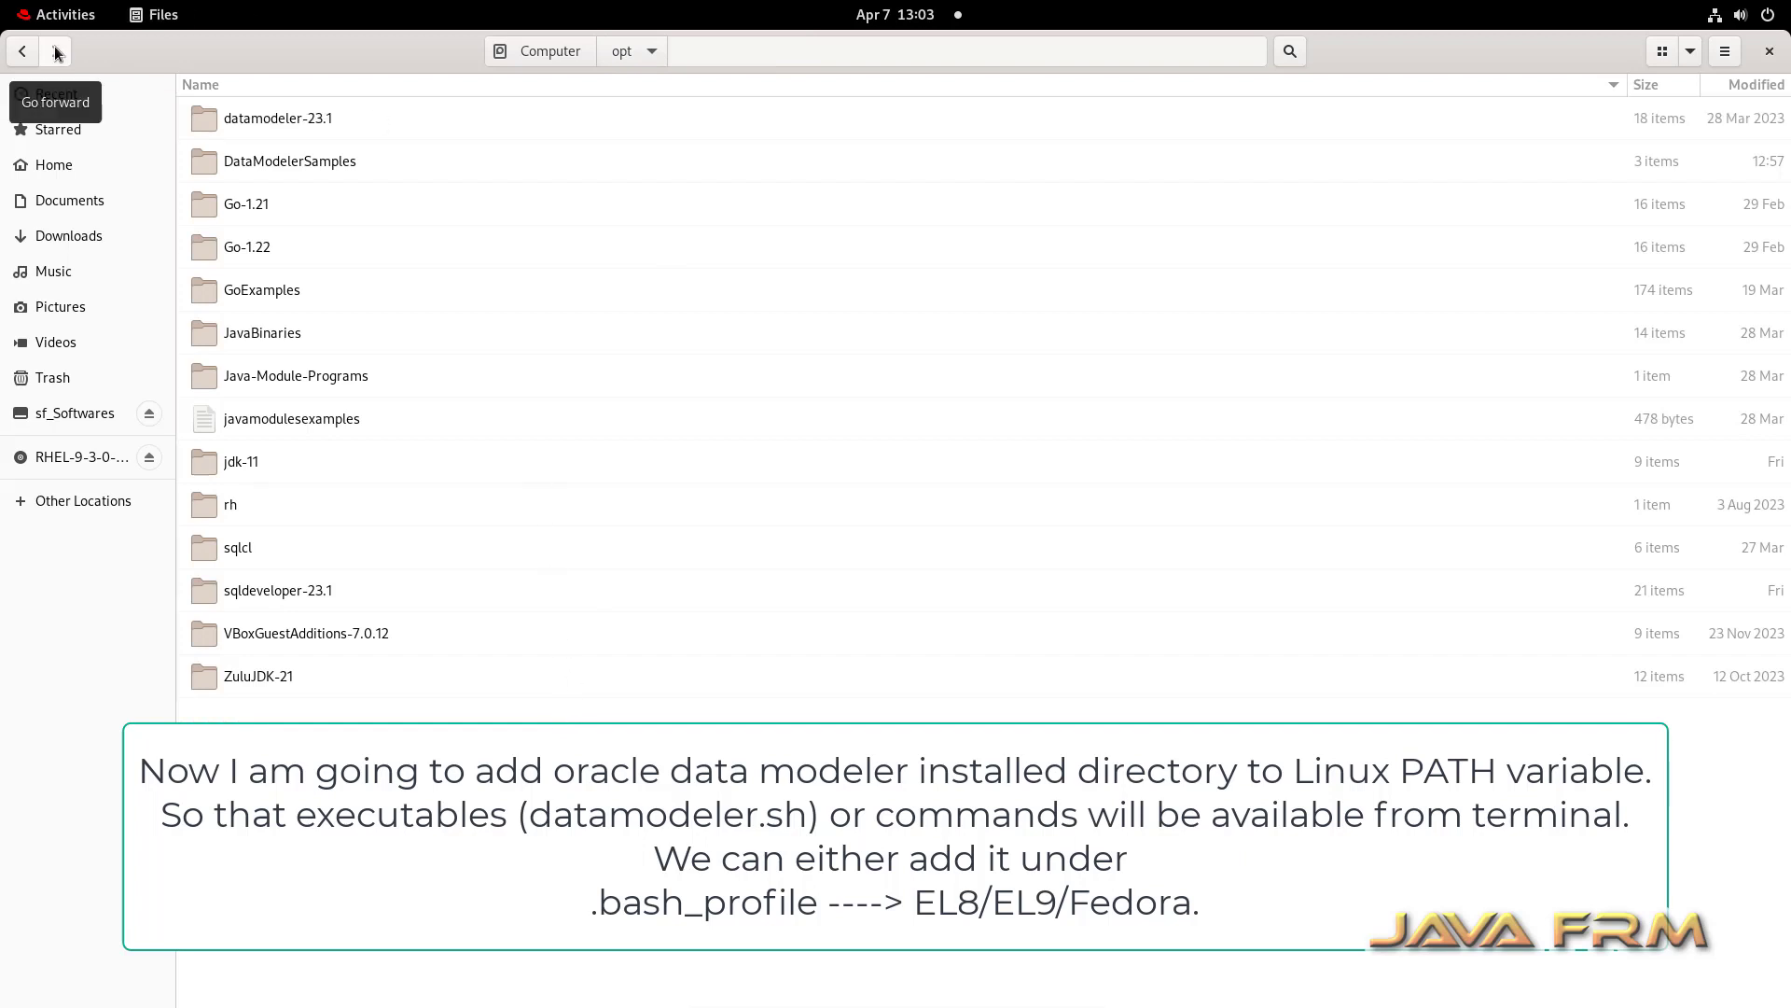
click(62, 169)
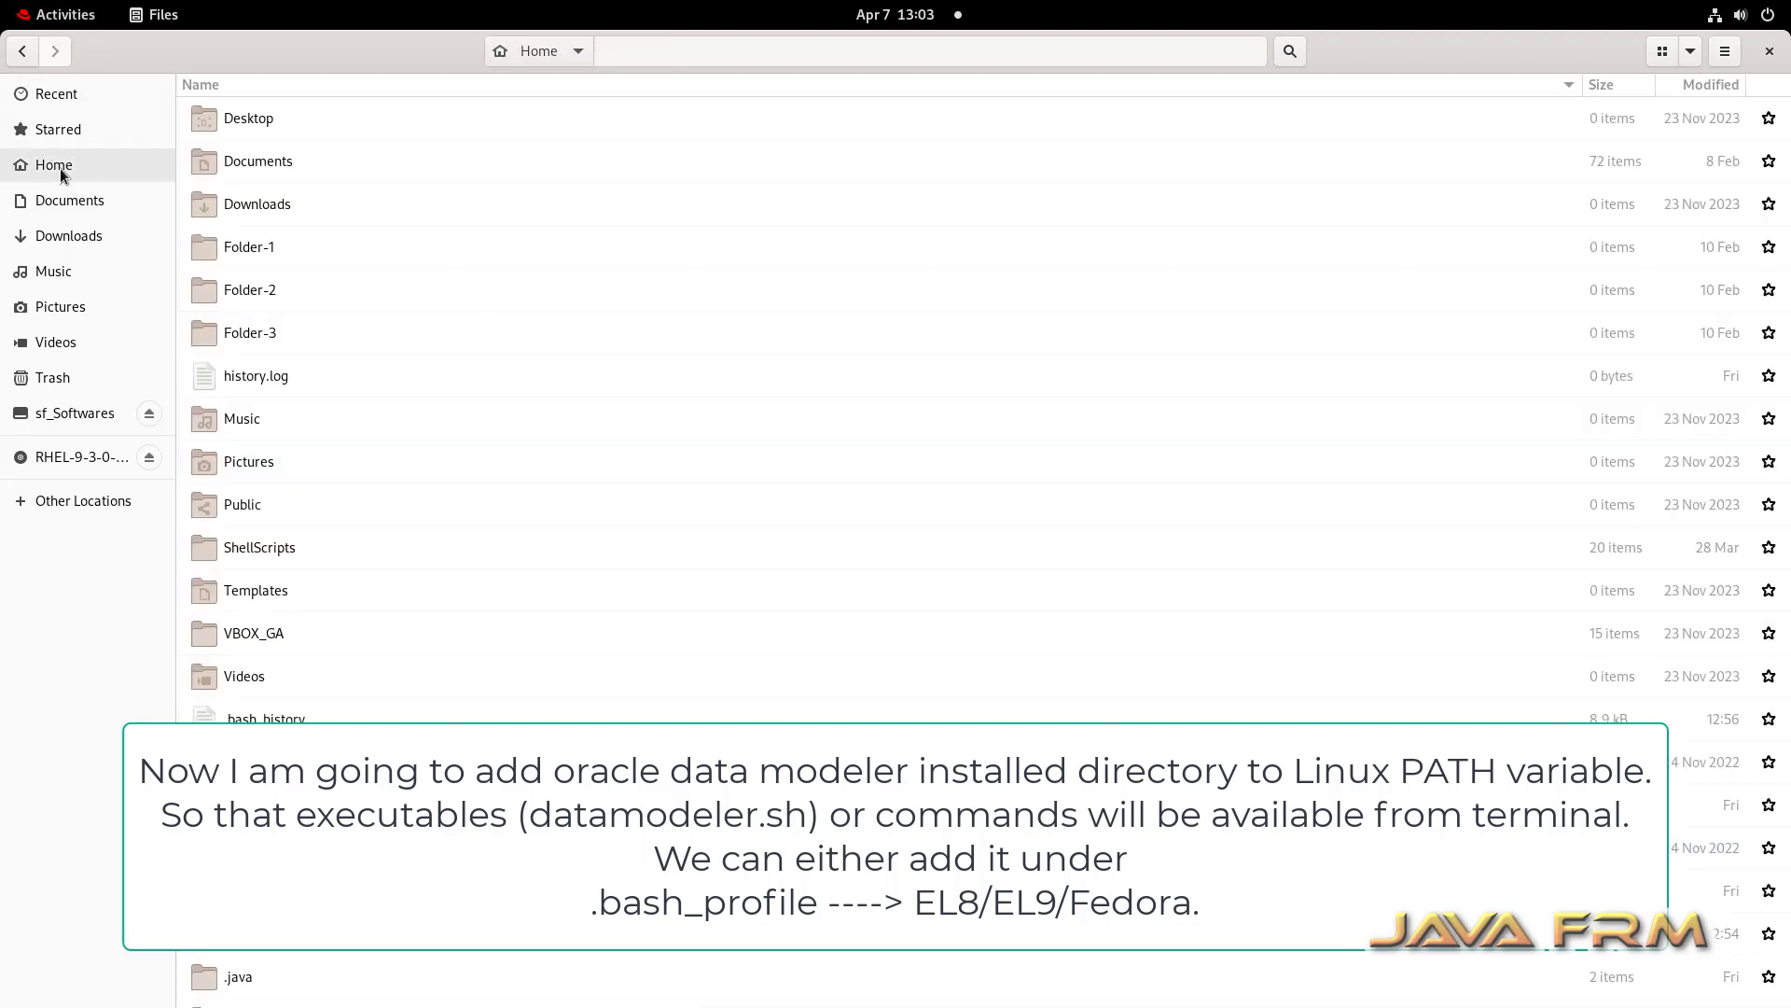
click(1663, 51)
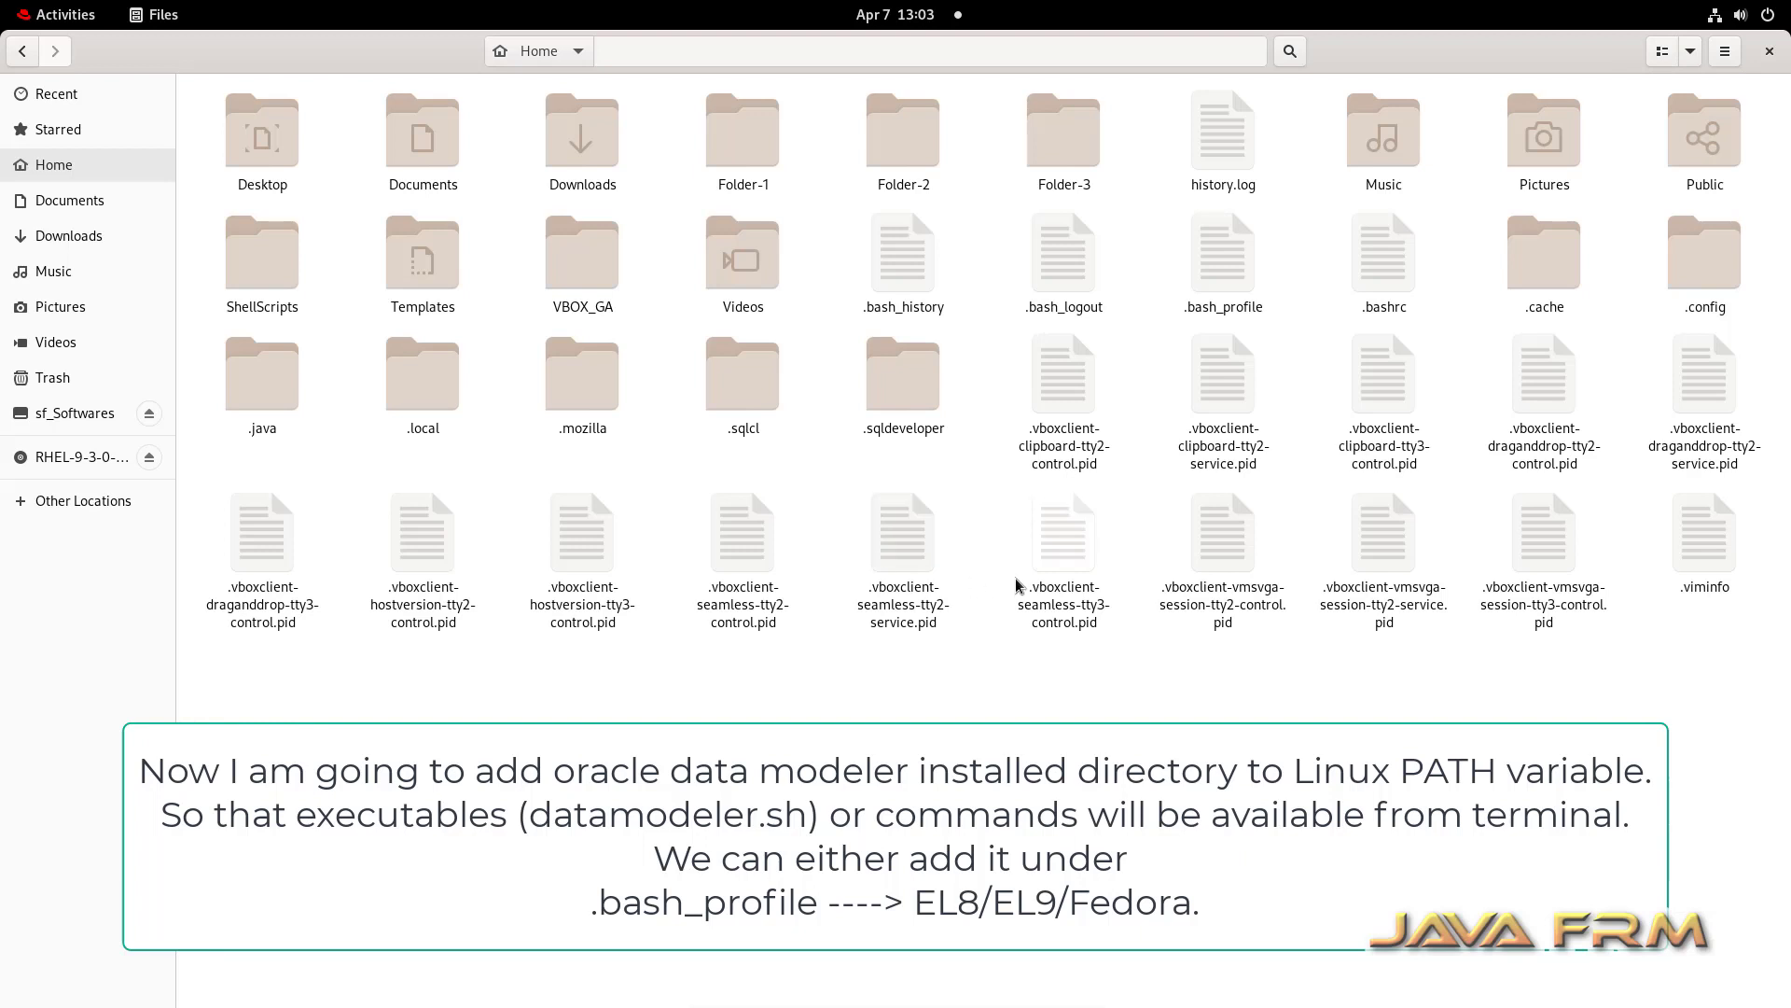
- Append :/opt/datamodeler-23.1/ to the PATH export line in the home folder's .bash_profile, then save and close the file
right_click(1227, 267)
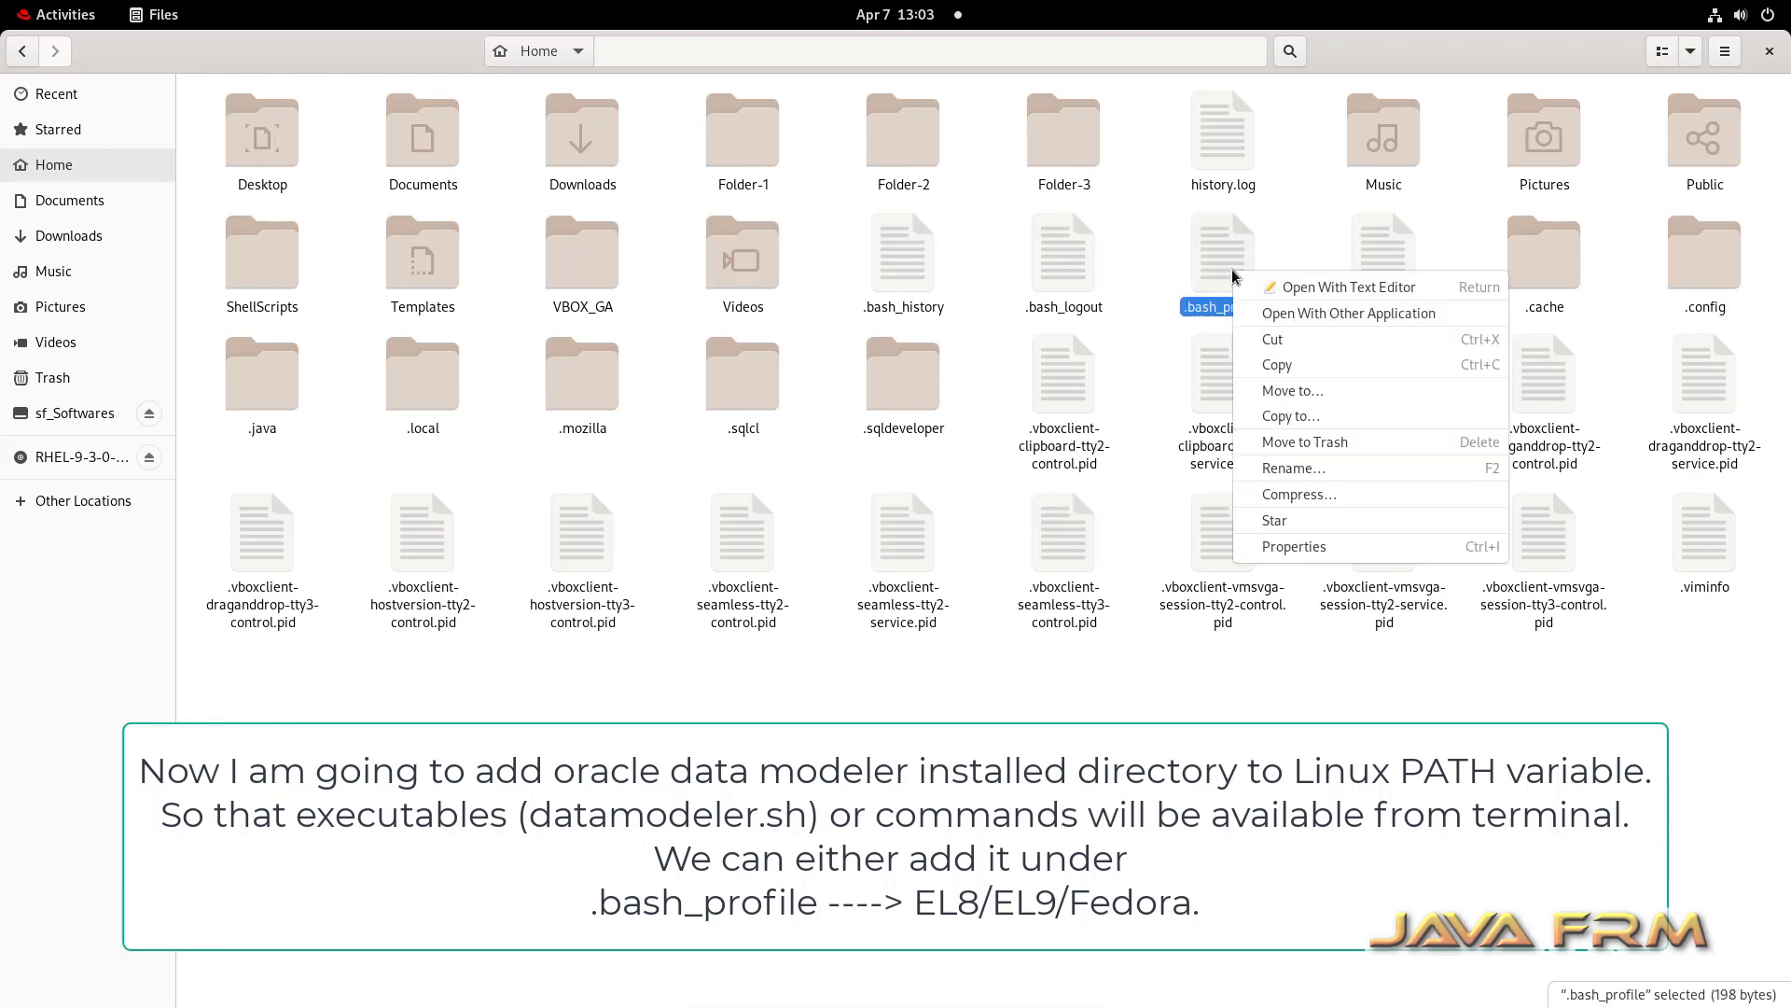
click(1303, 291)
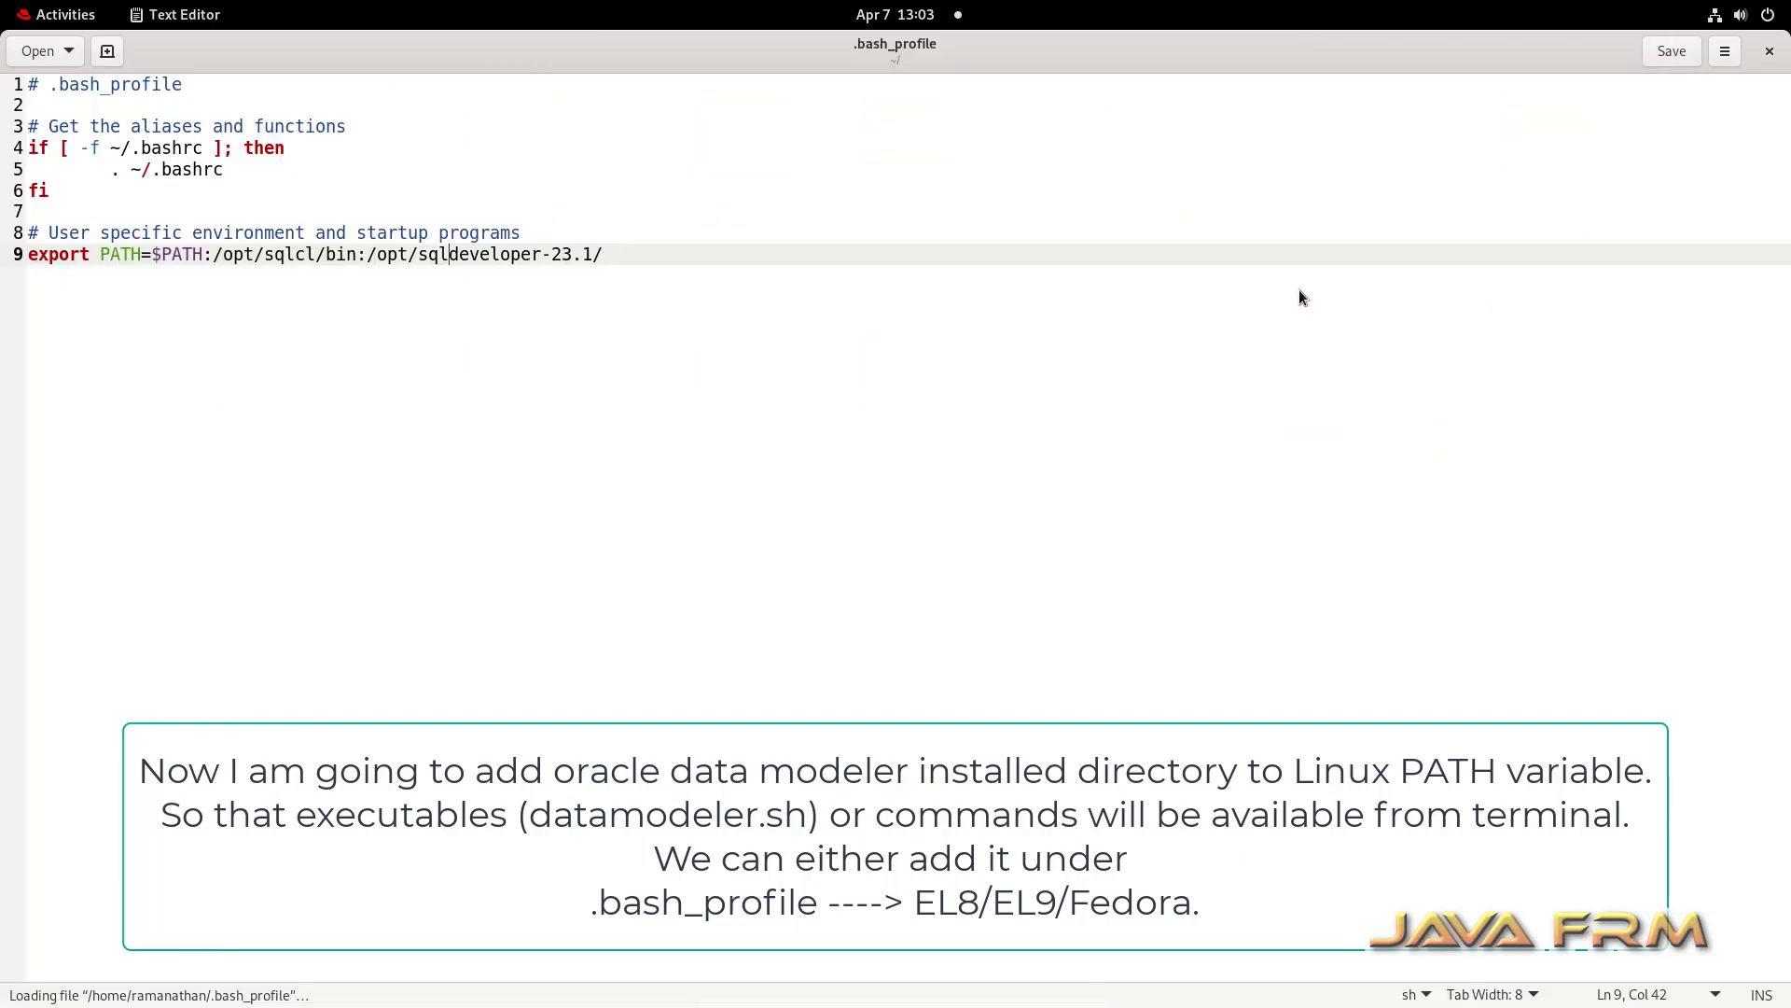
click(633, 263)
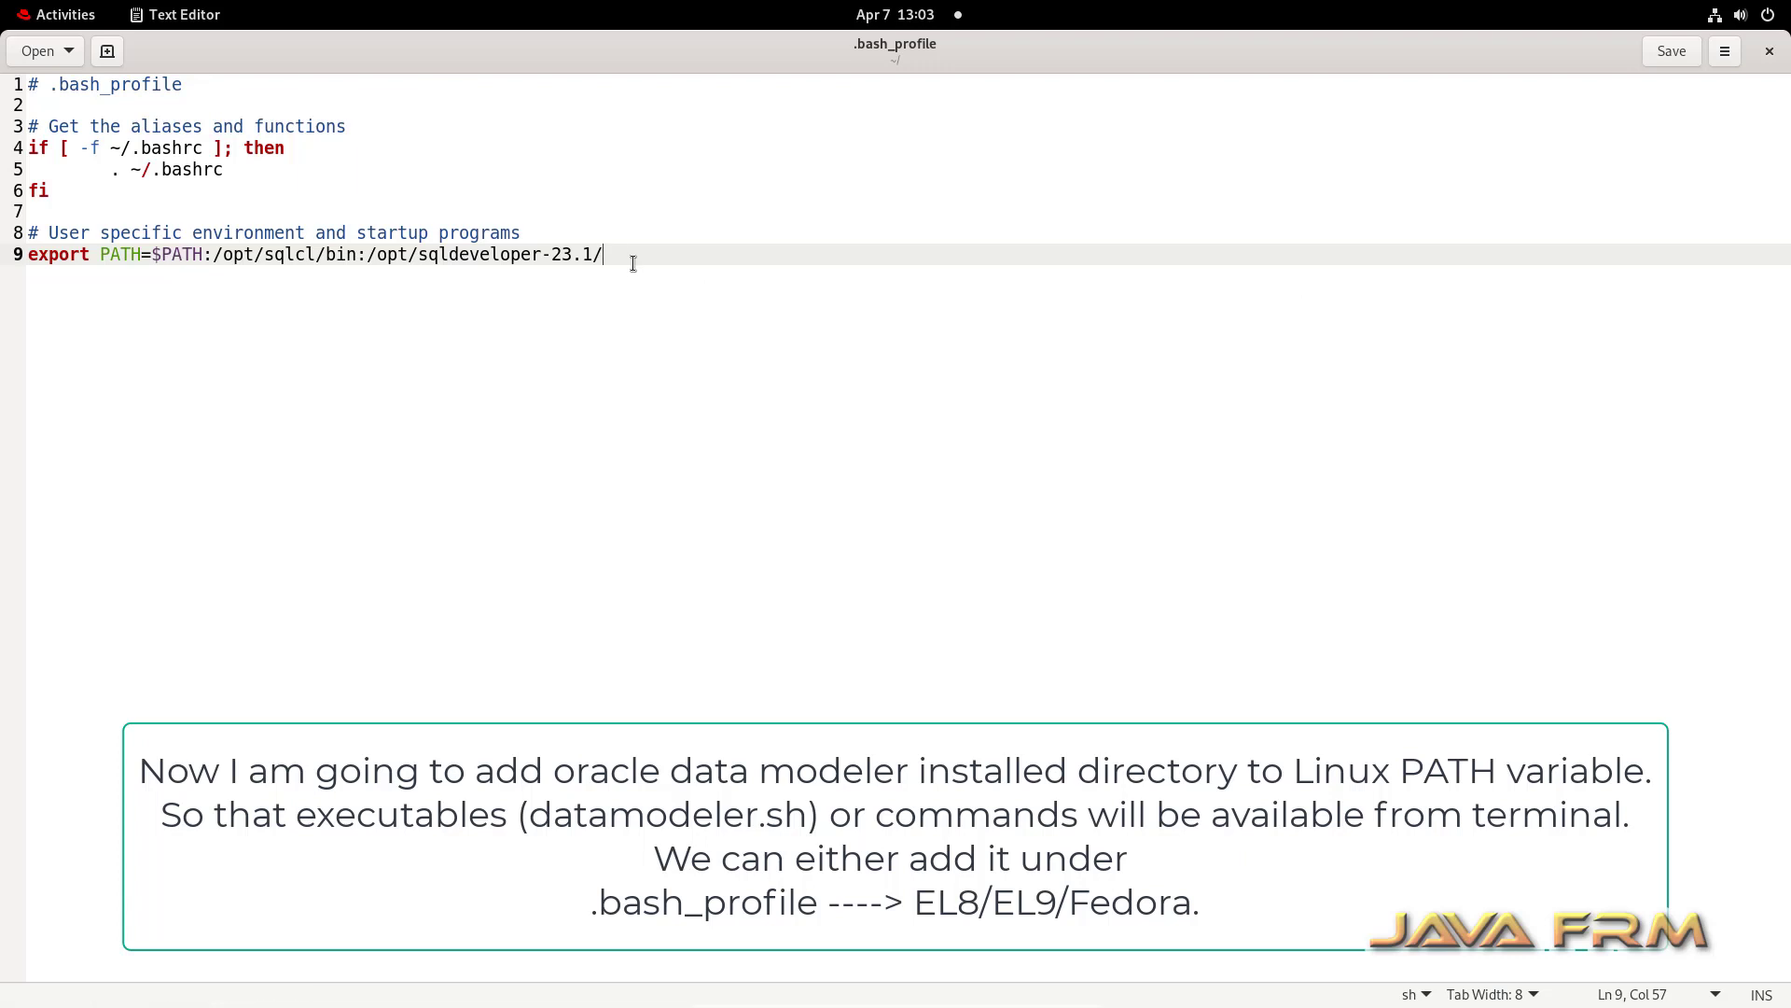
text(:/opt/datamodele)
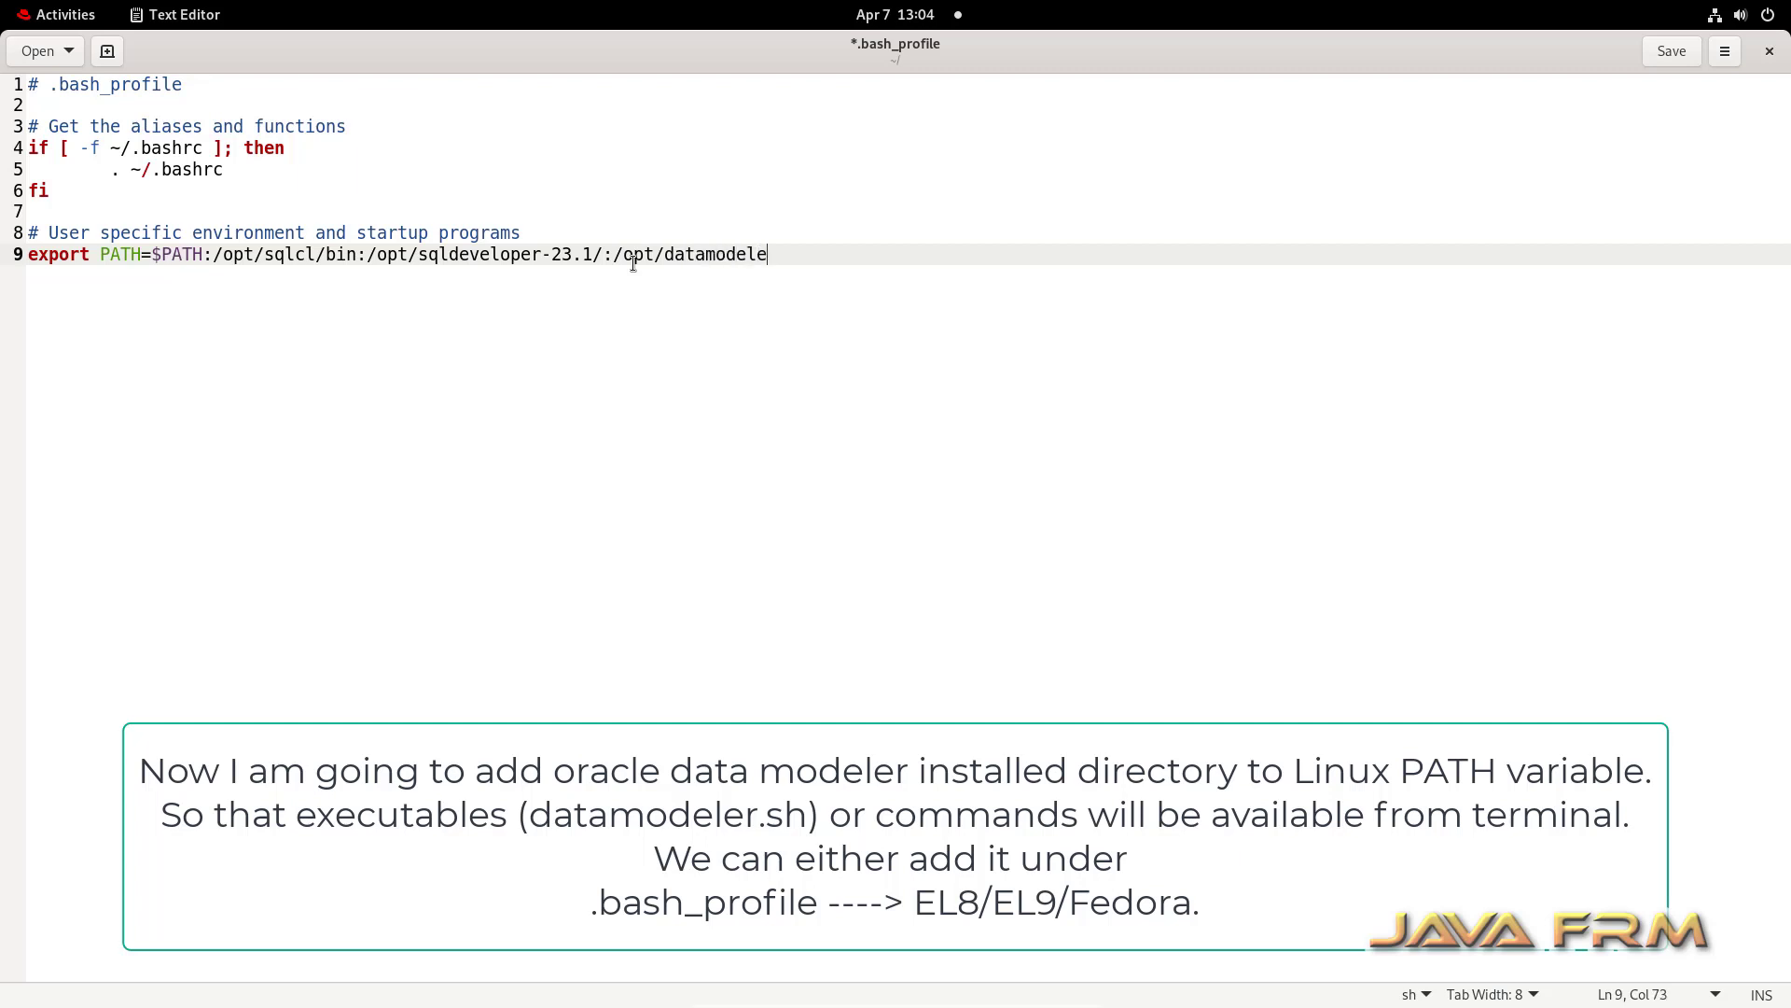
text(r-23.1)
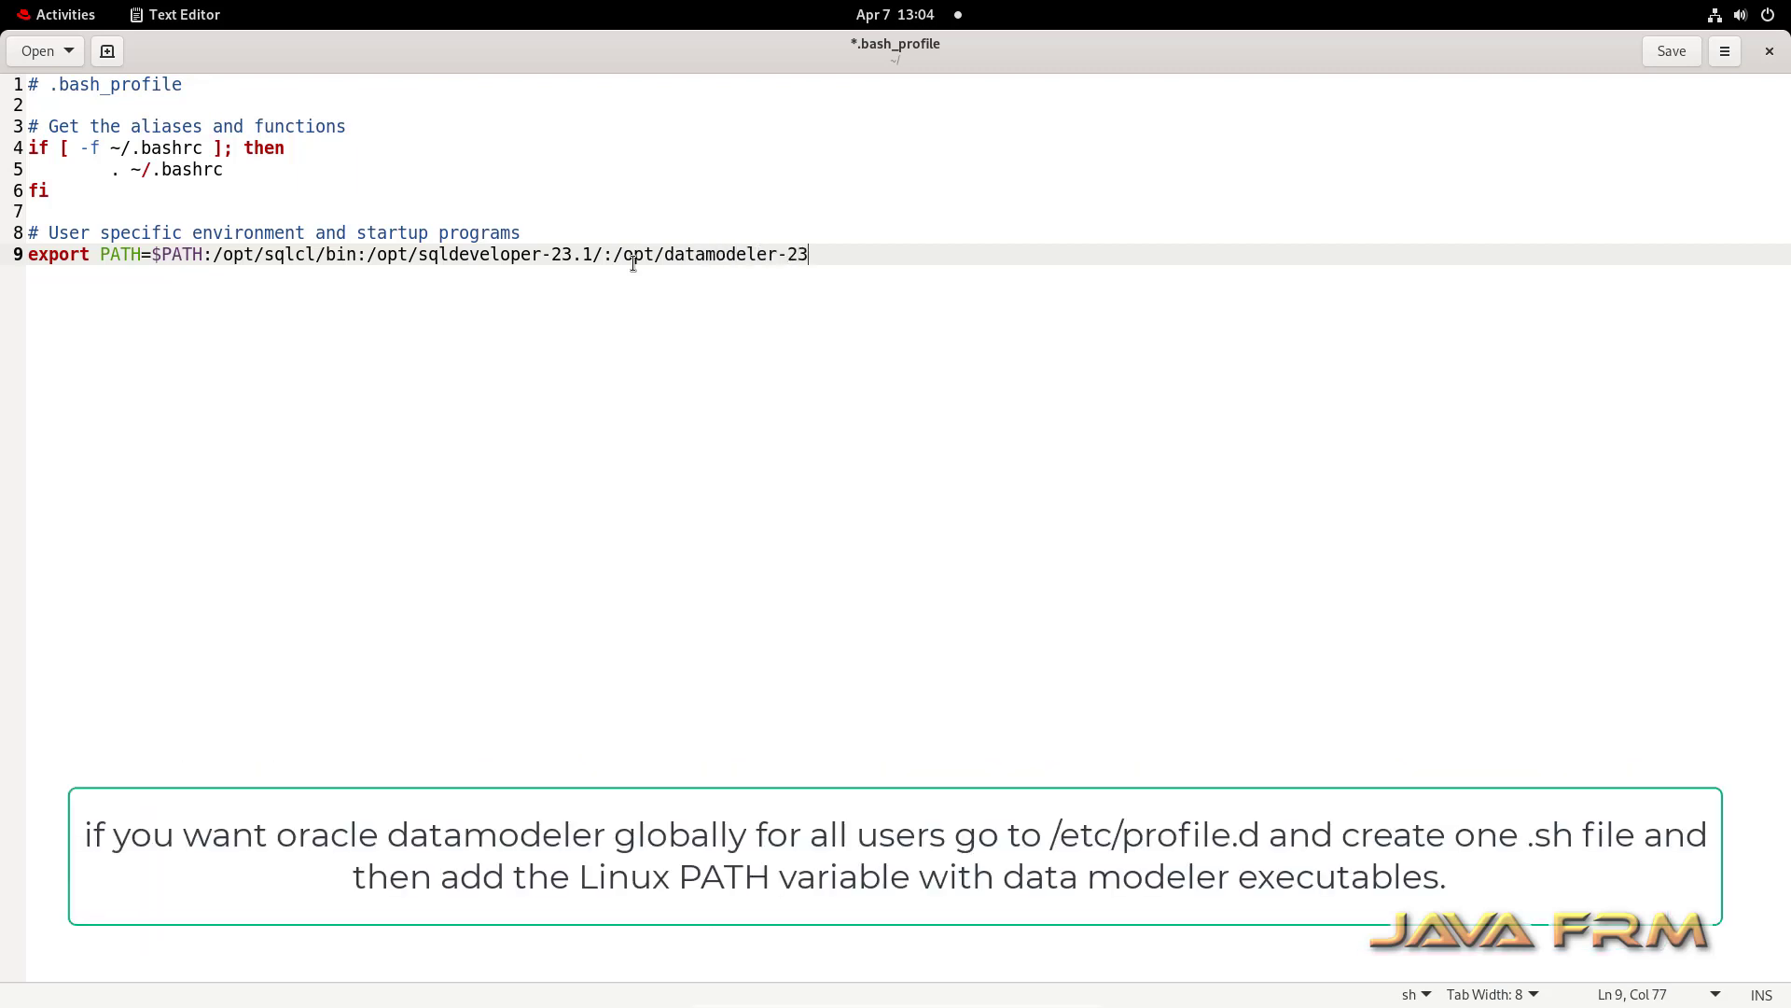
text(/)
click(1654, 50)
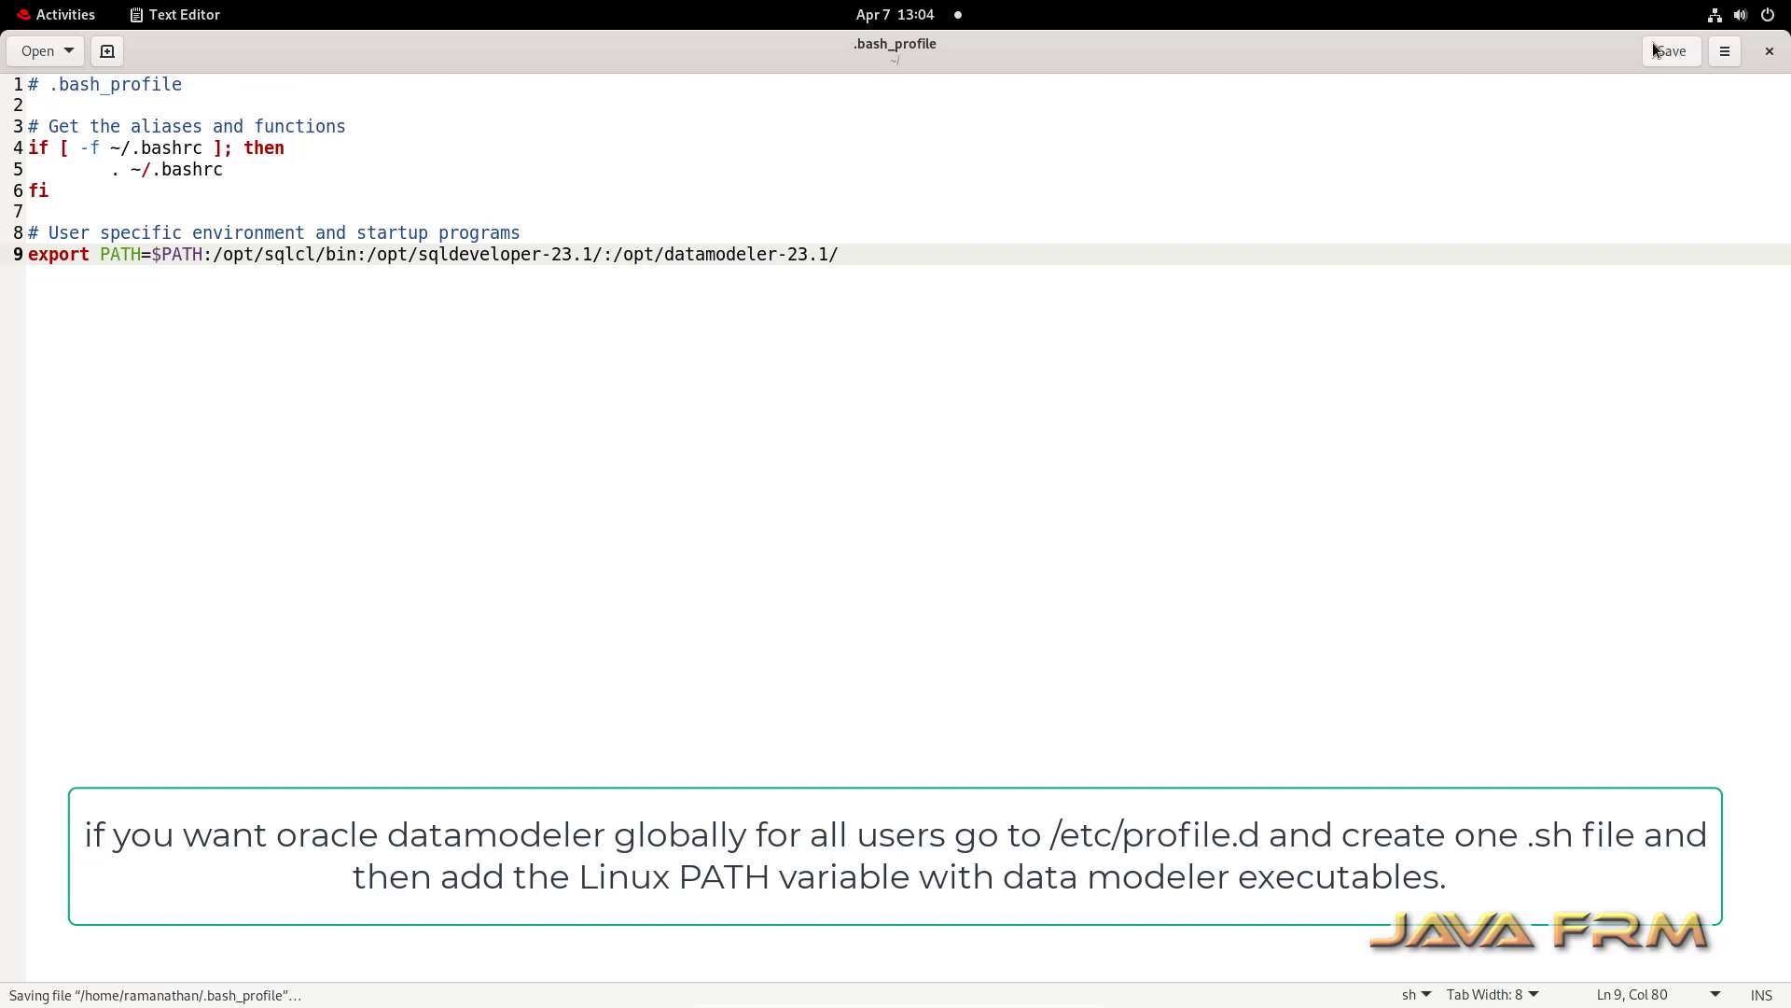
click(1769, 50)
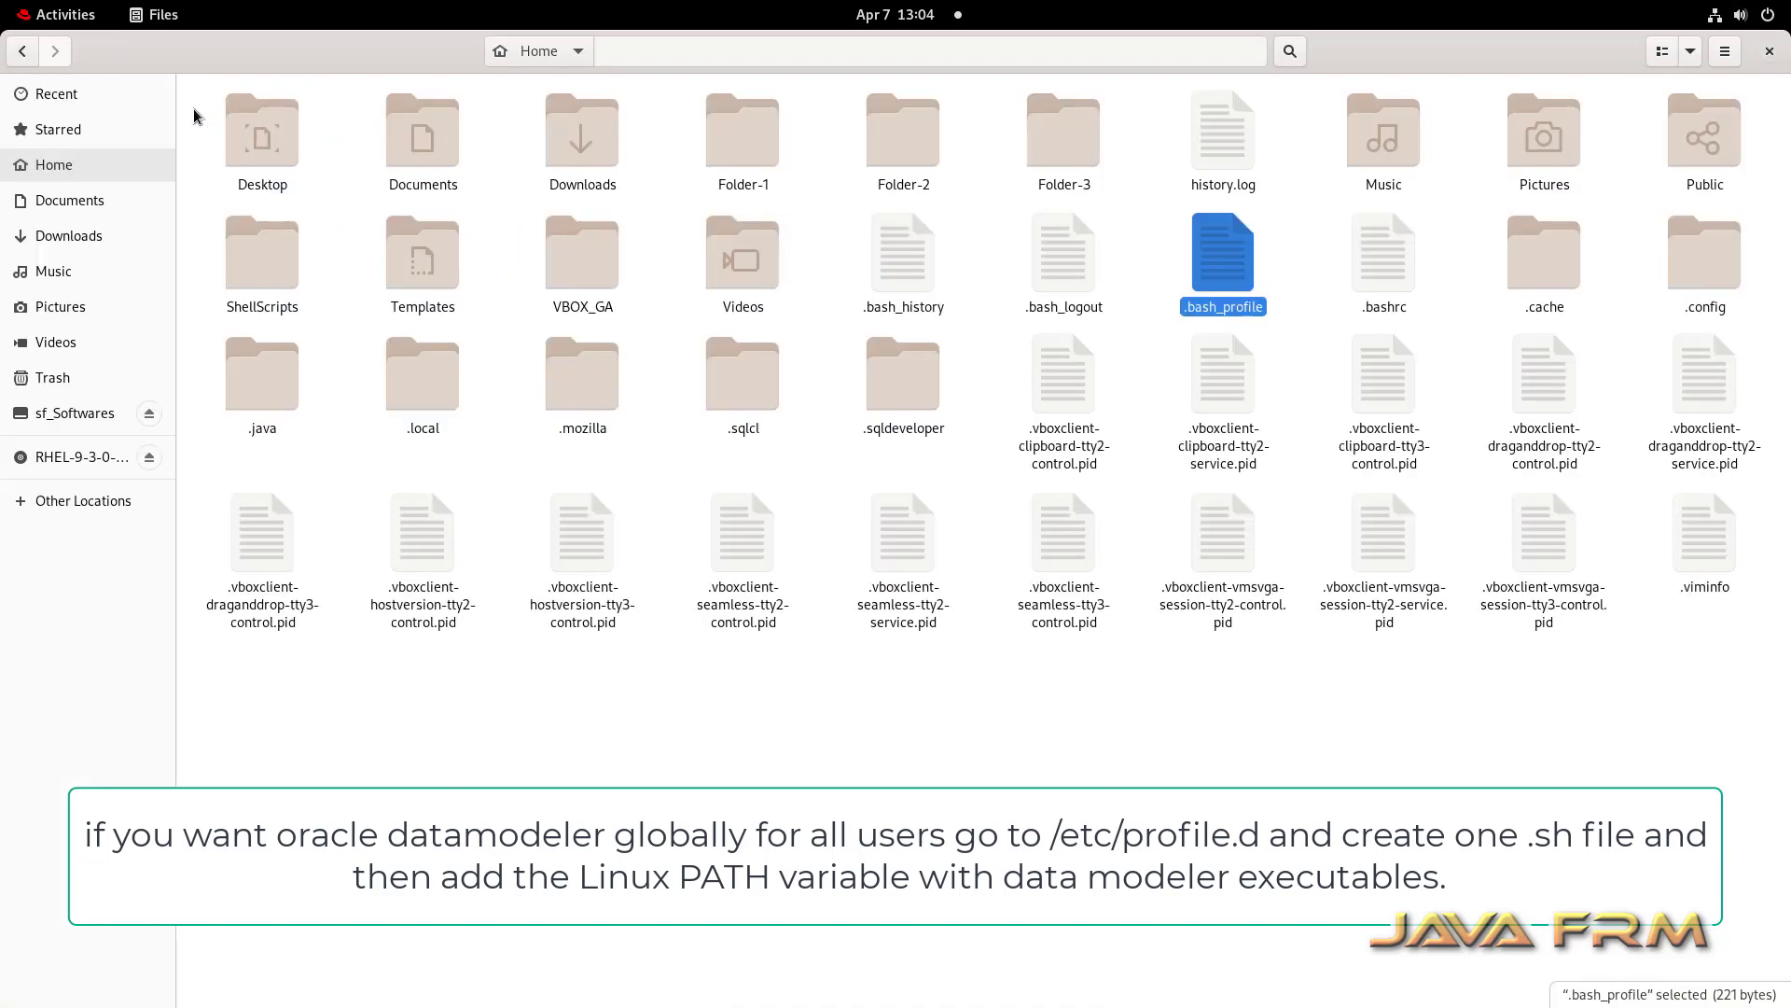
- Switch to the Terminal, print the working directory with pwd and reload the profile with source .bash_profile
click(56, 17)
click(1164, 524)
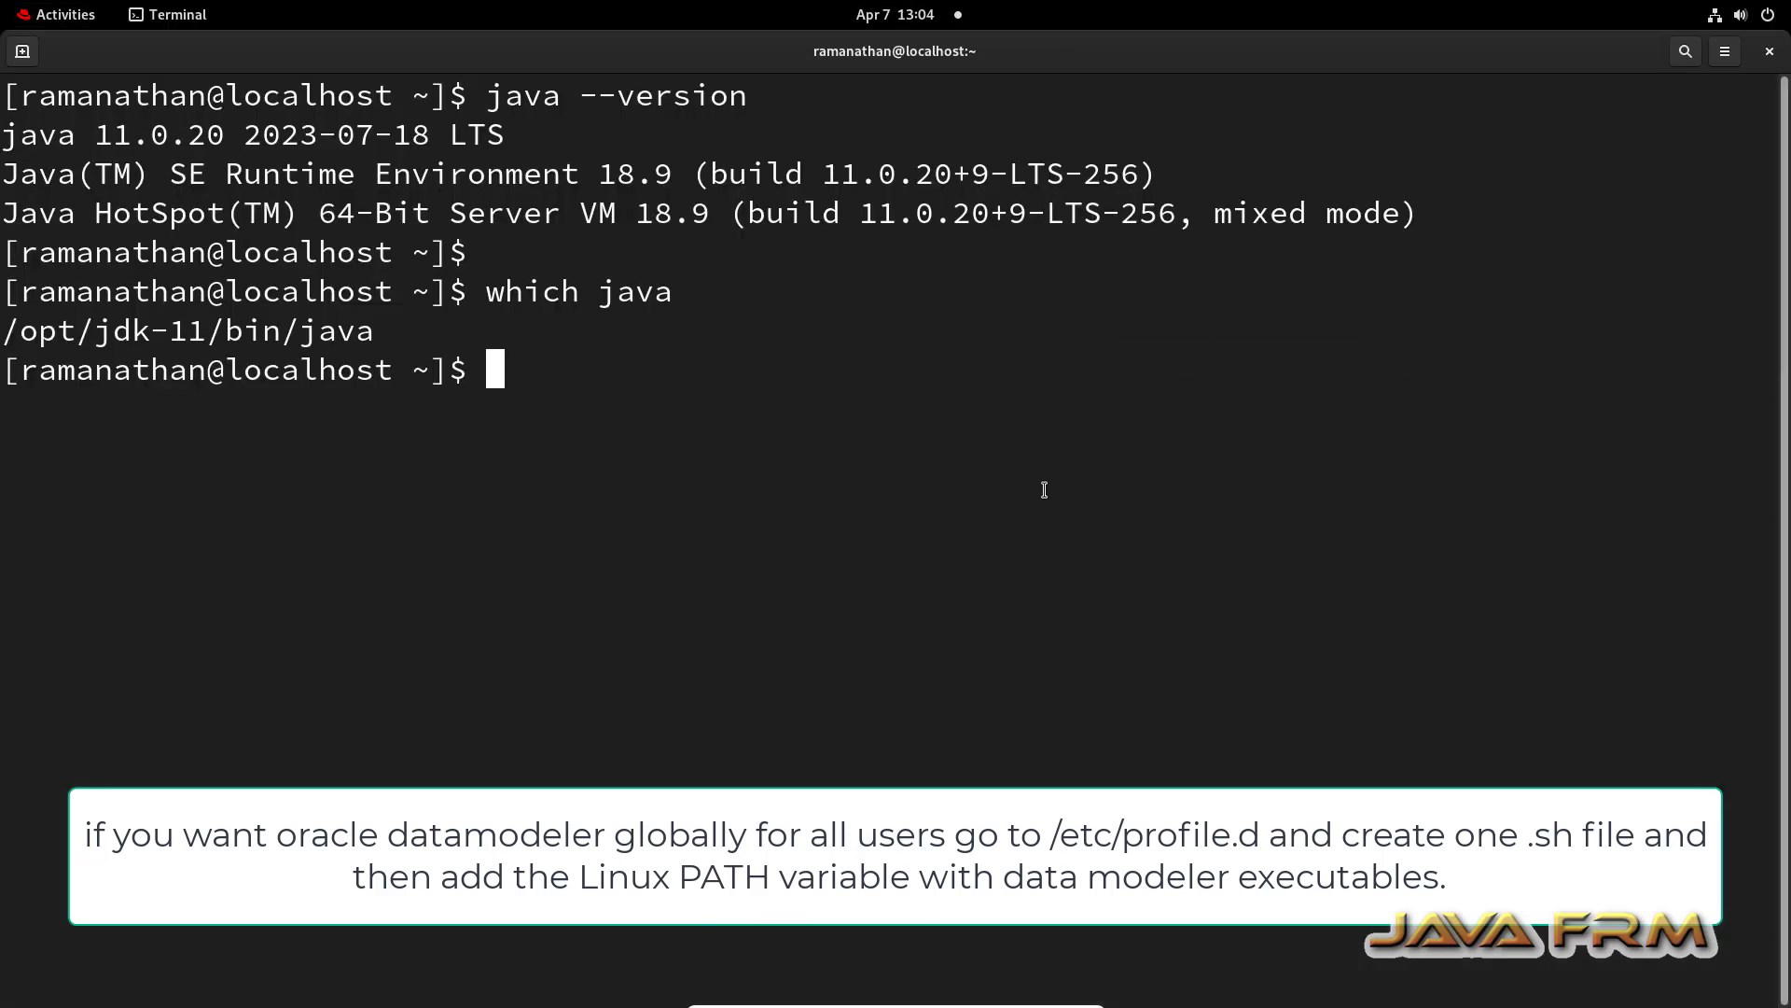
text(pwd)
key(Return)
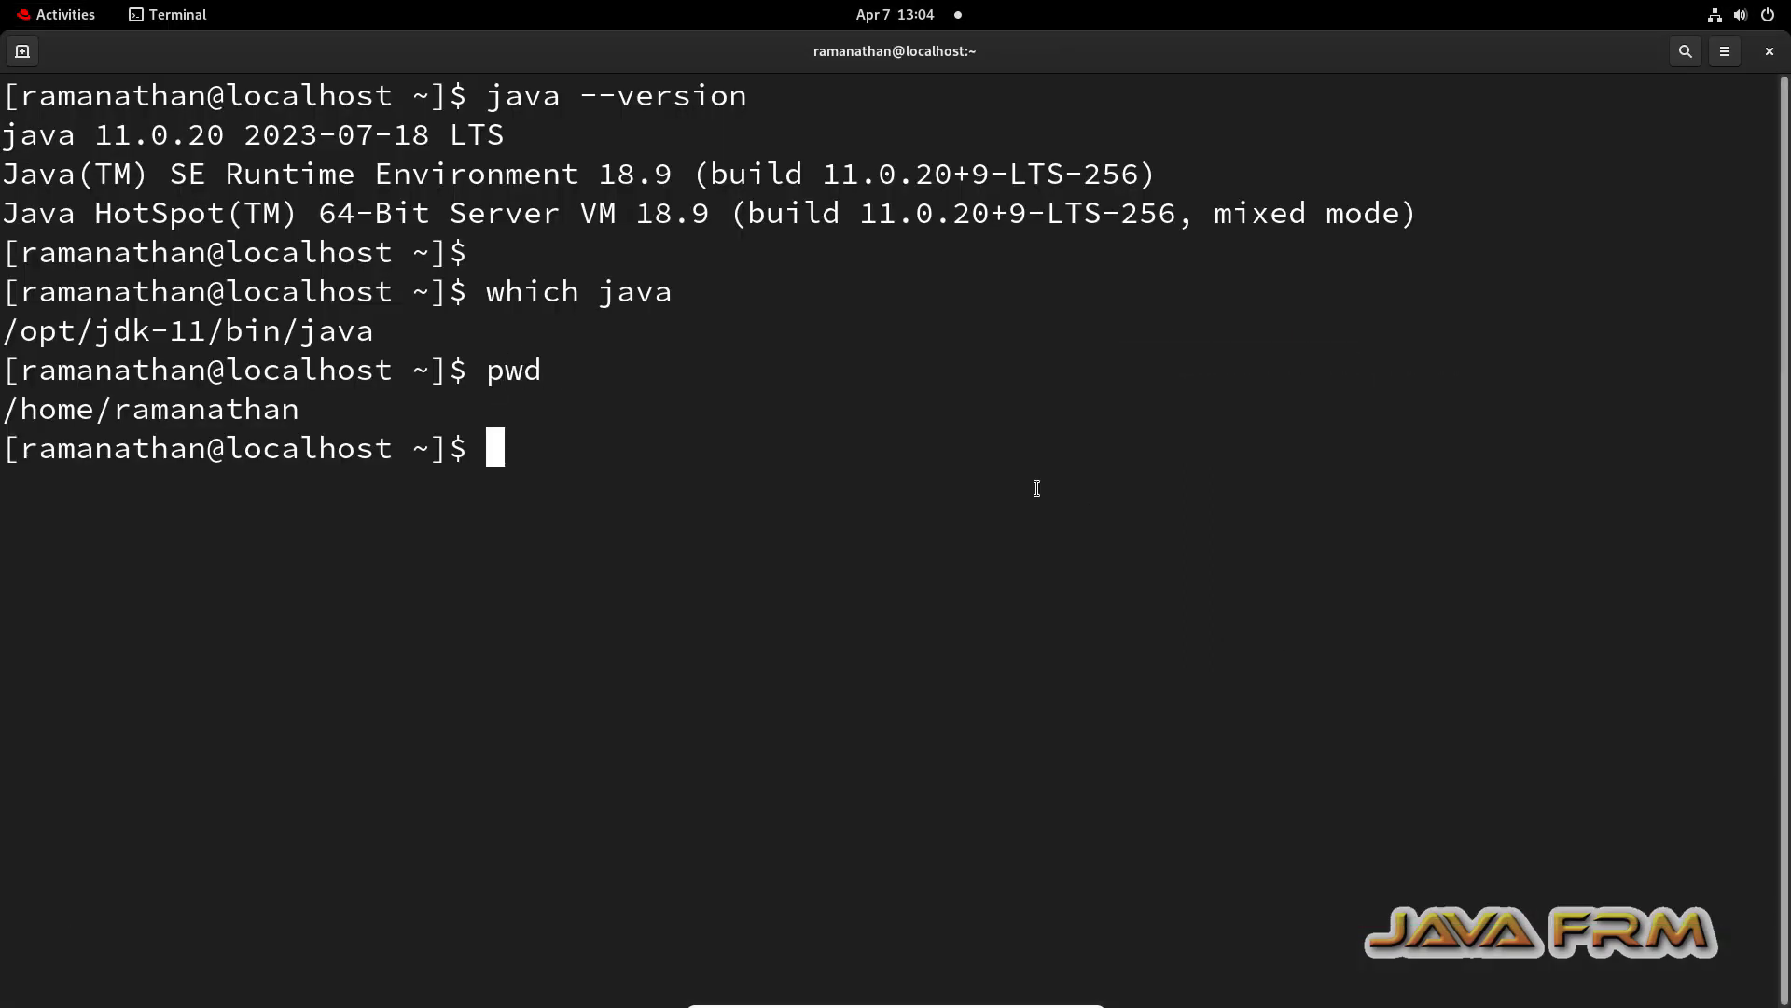
text(source .bash)
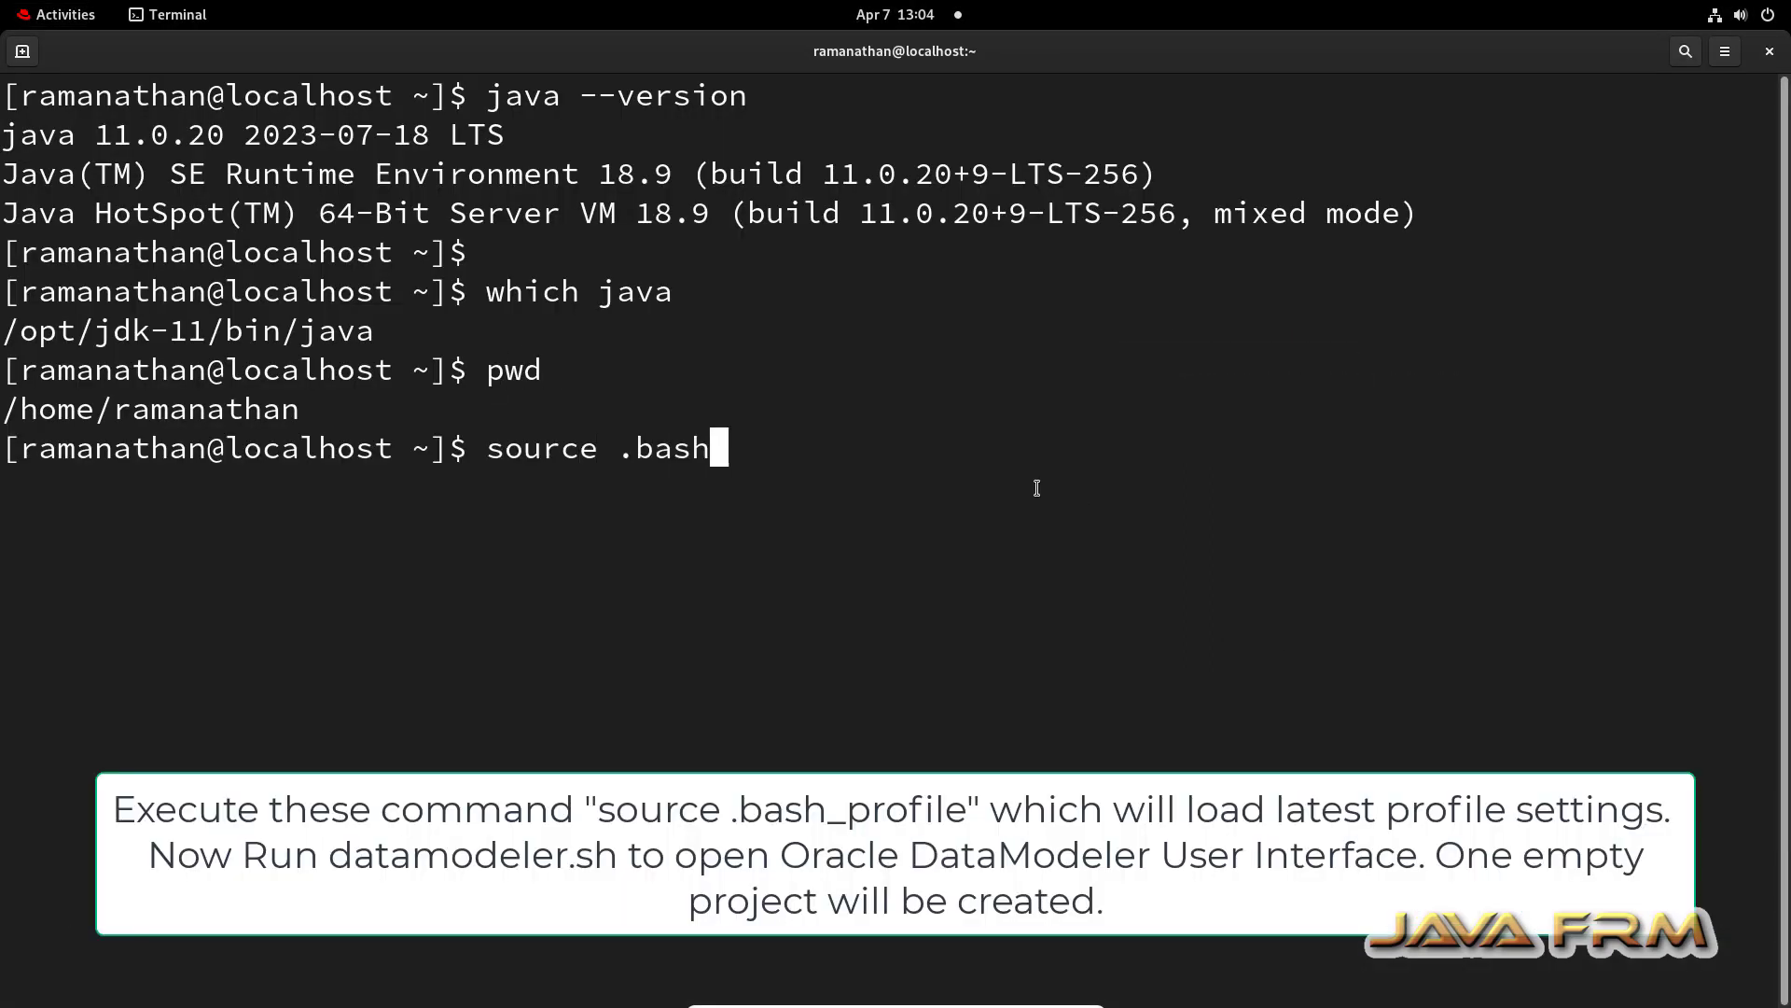
text(_profile)
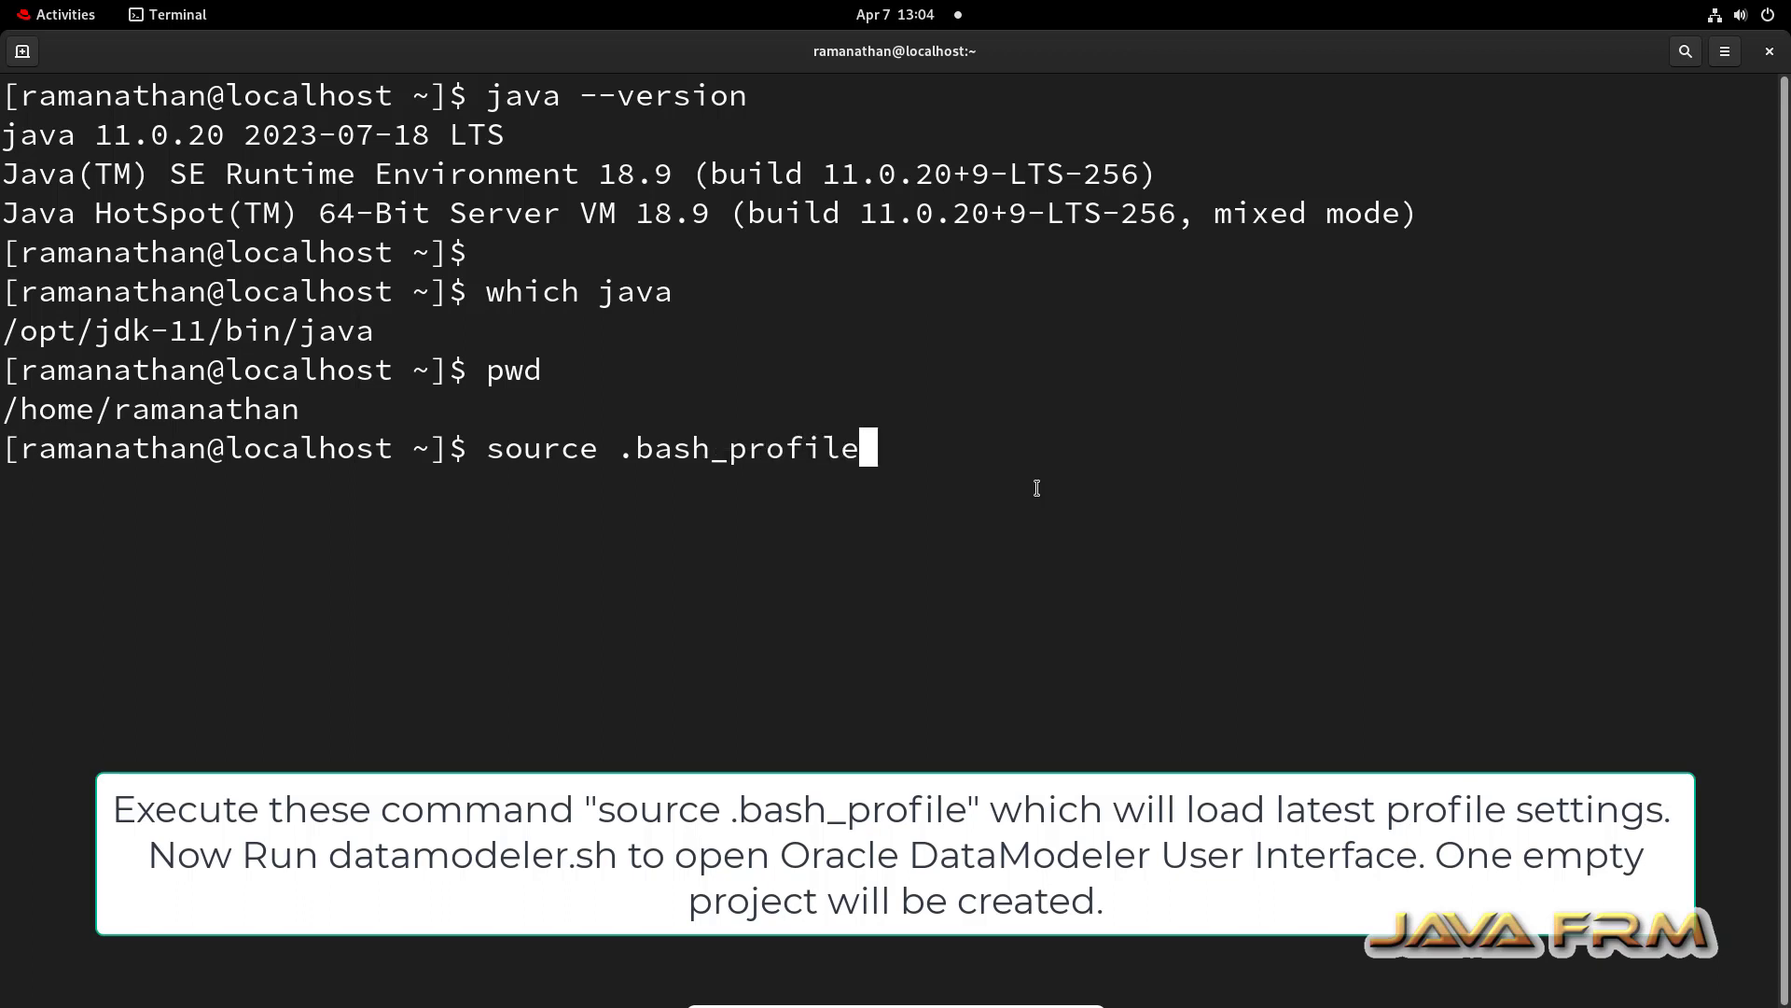
key(Return)
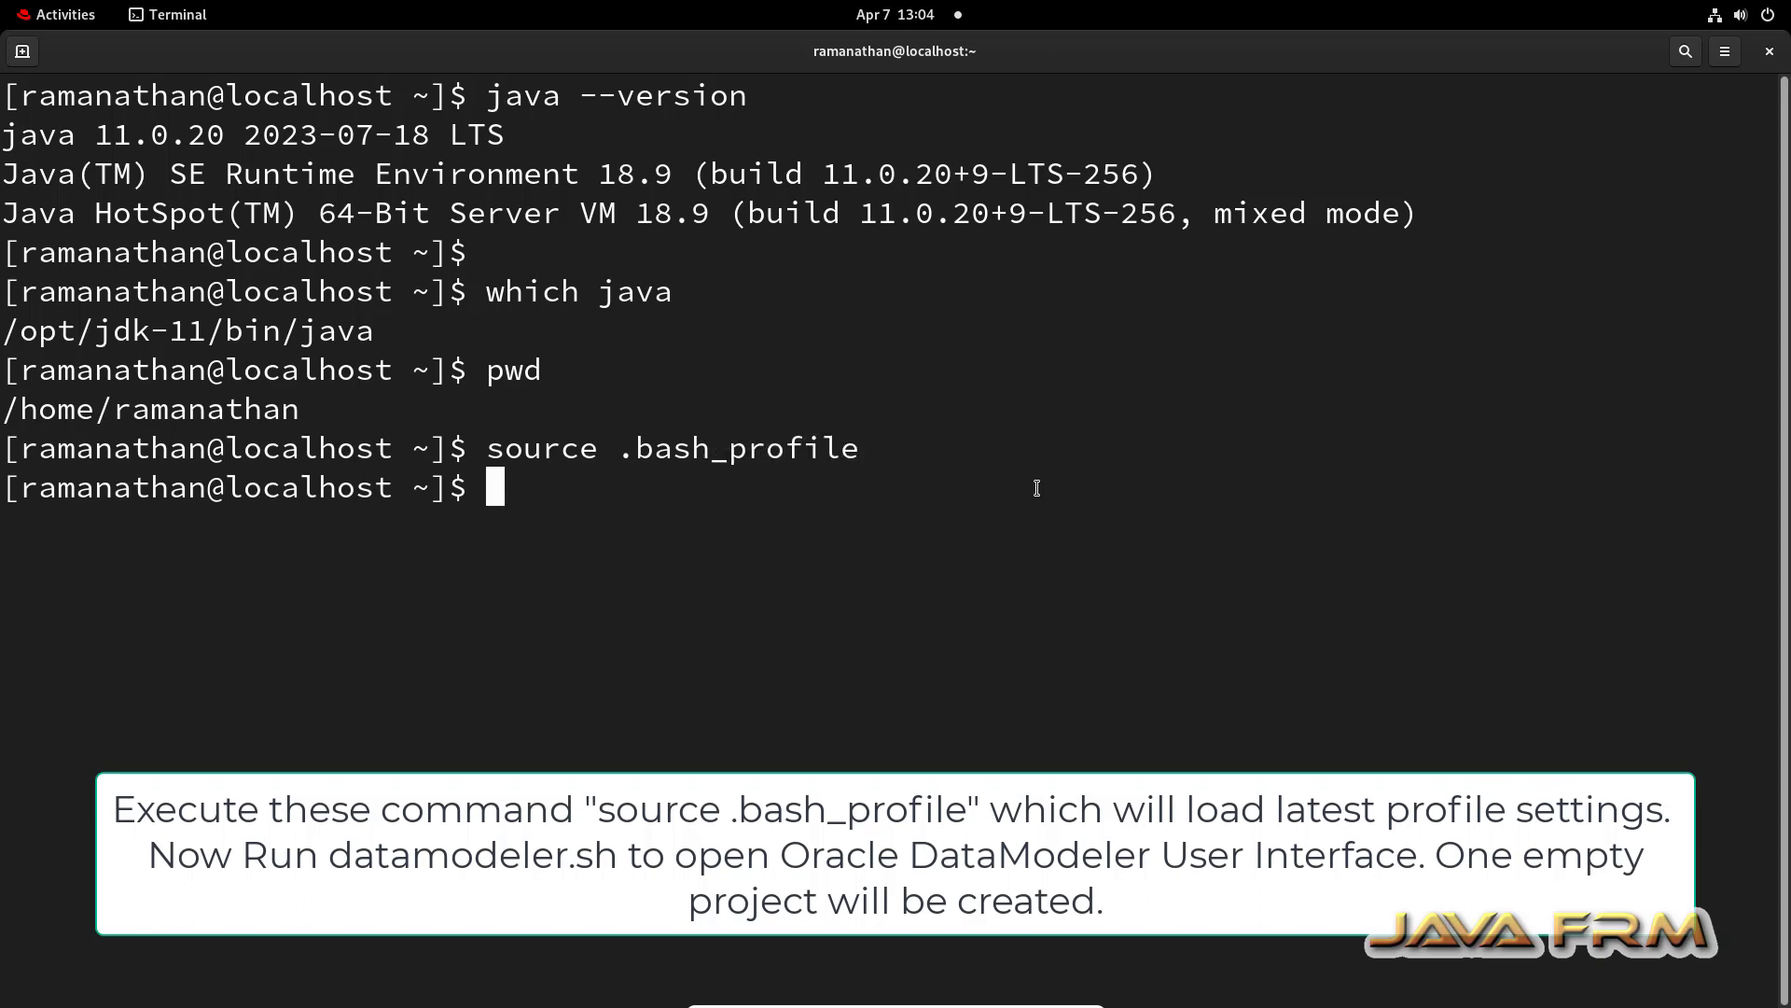
- List the commands starting with dat and run datamodeler.sh from the home directory
text(dat)
key(Tab)
key(Tab)
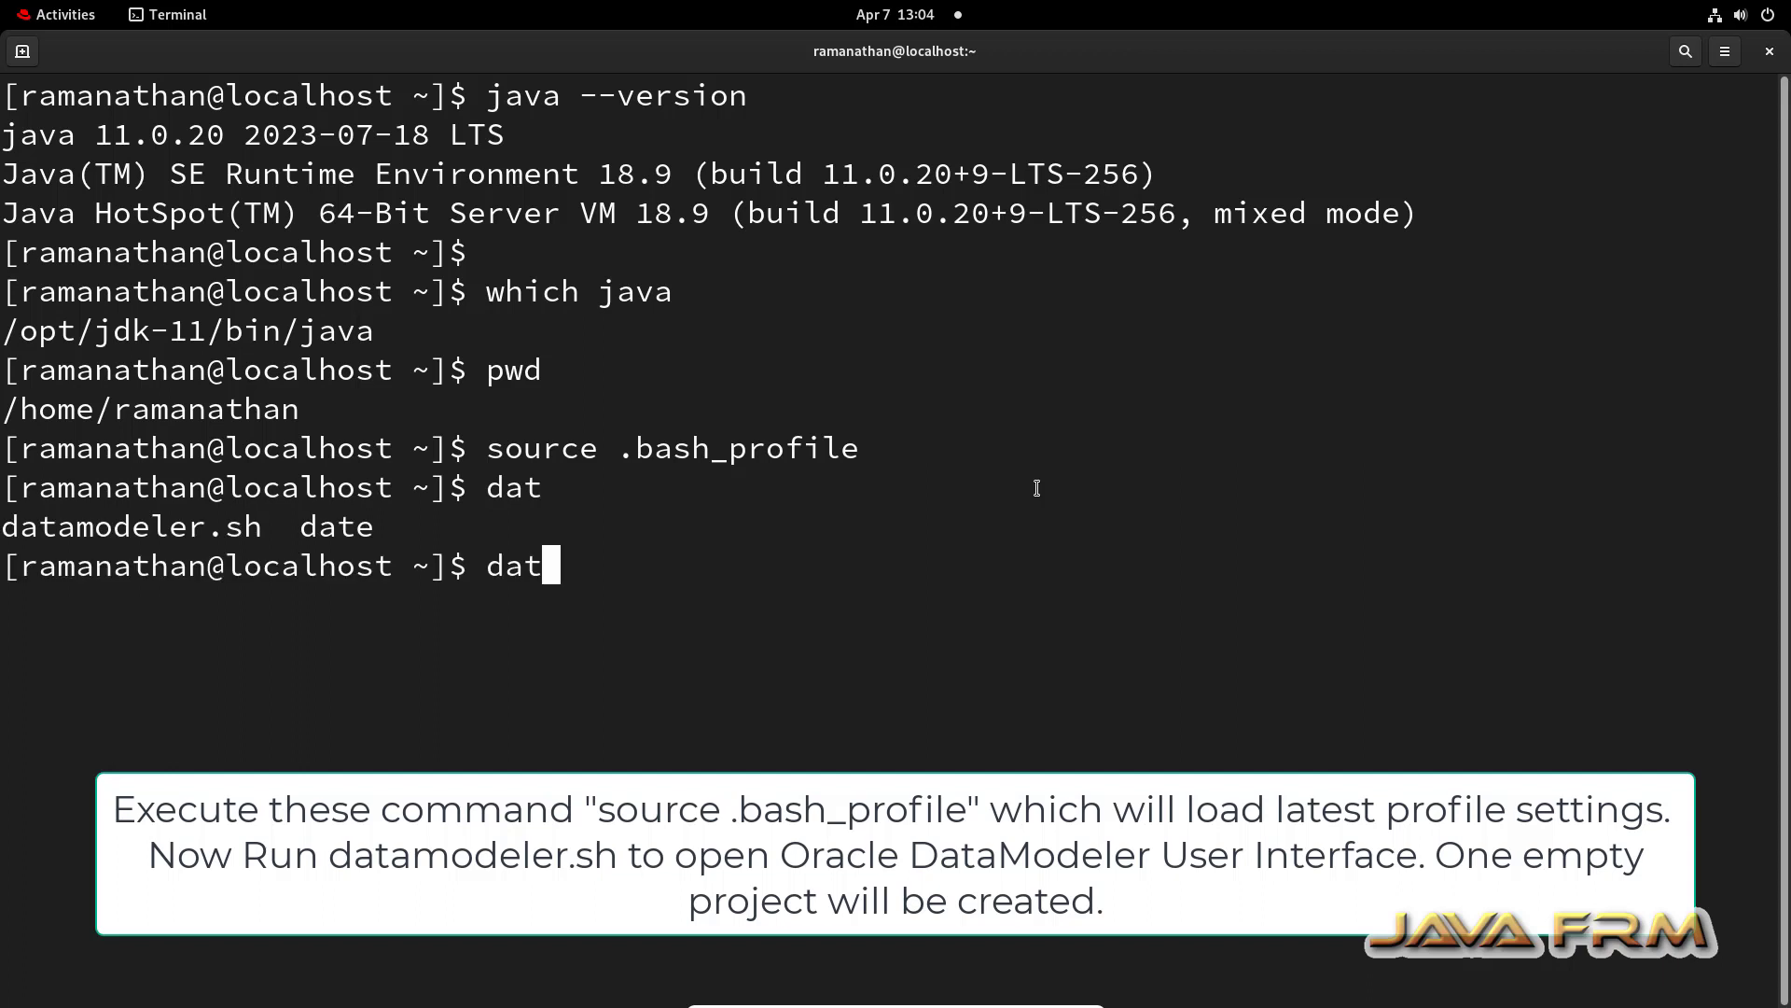
text(a)
key(Tab)
key(Return)
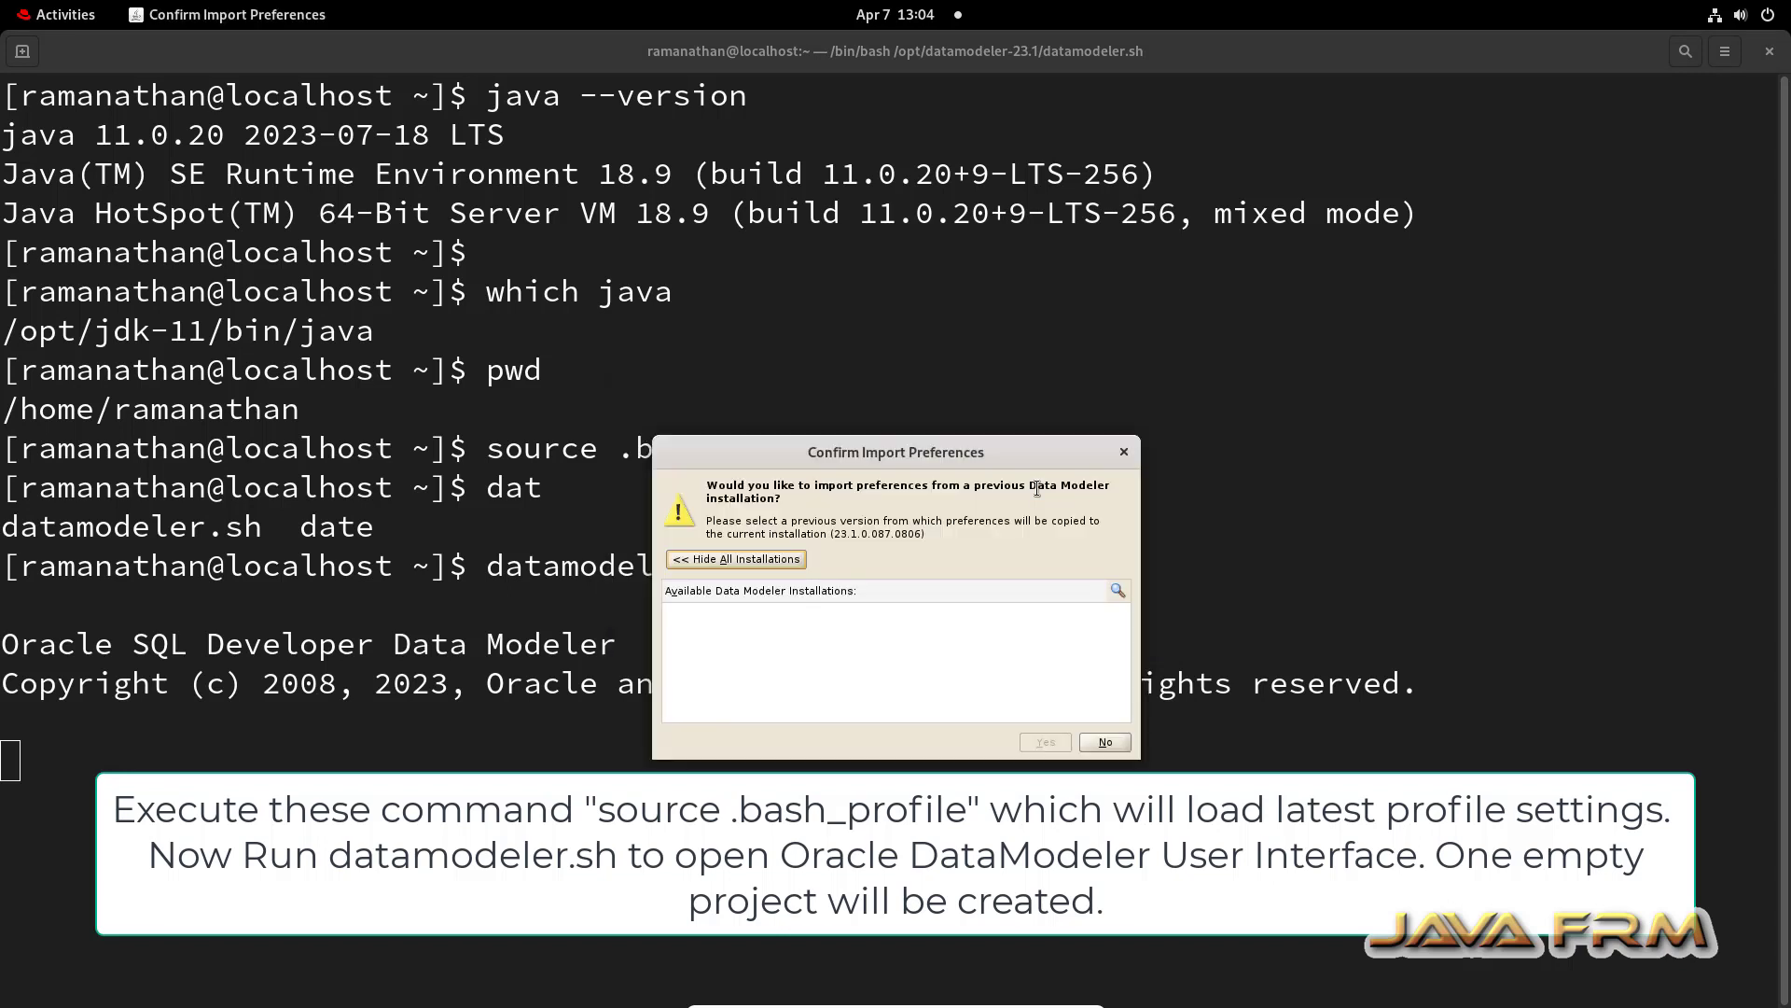
- Decline importing preferences from a previous installation and accept the usage tracking dialog with automated reporting allowed
click(1105, 743)
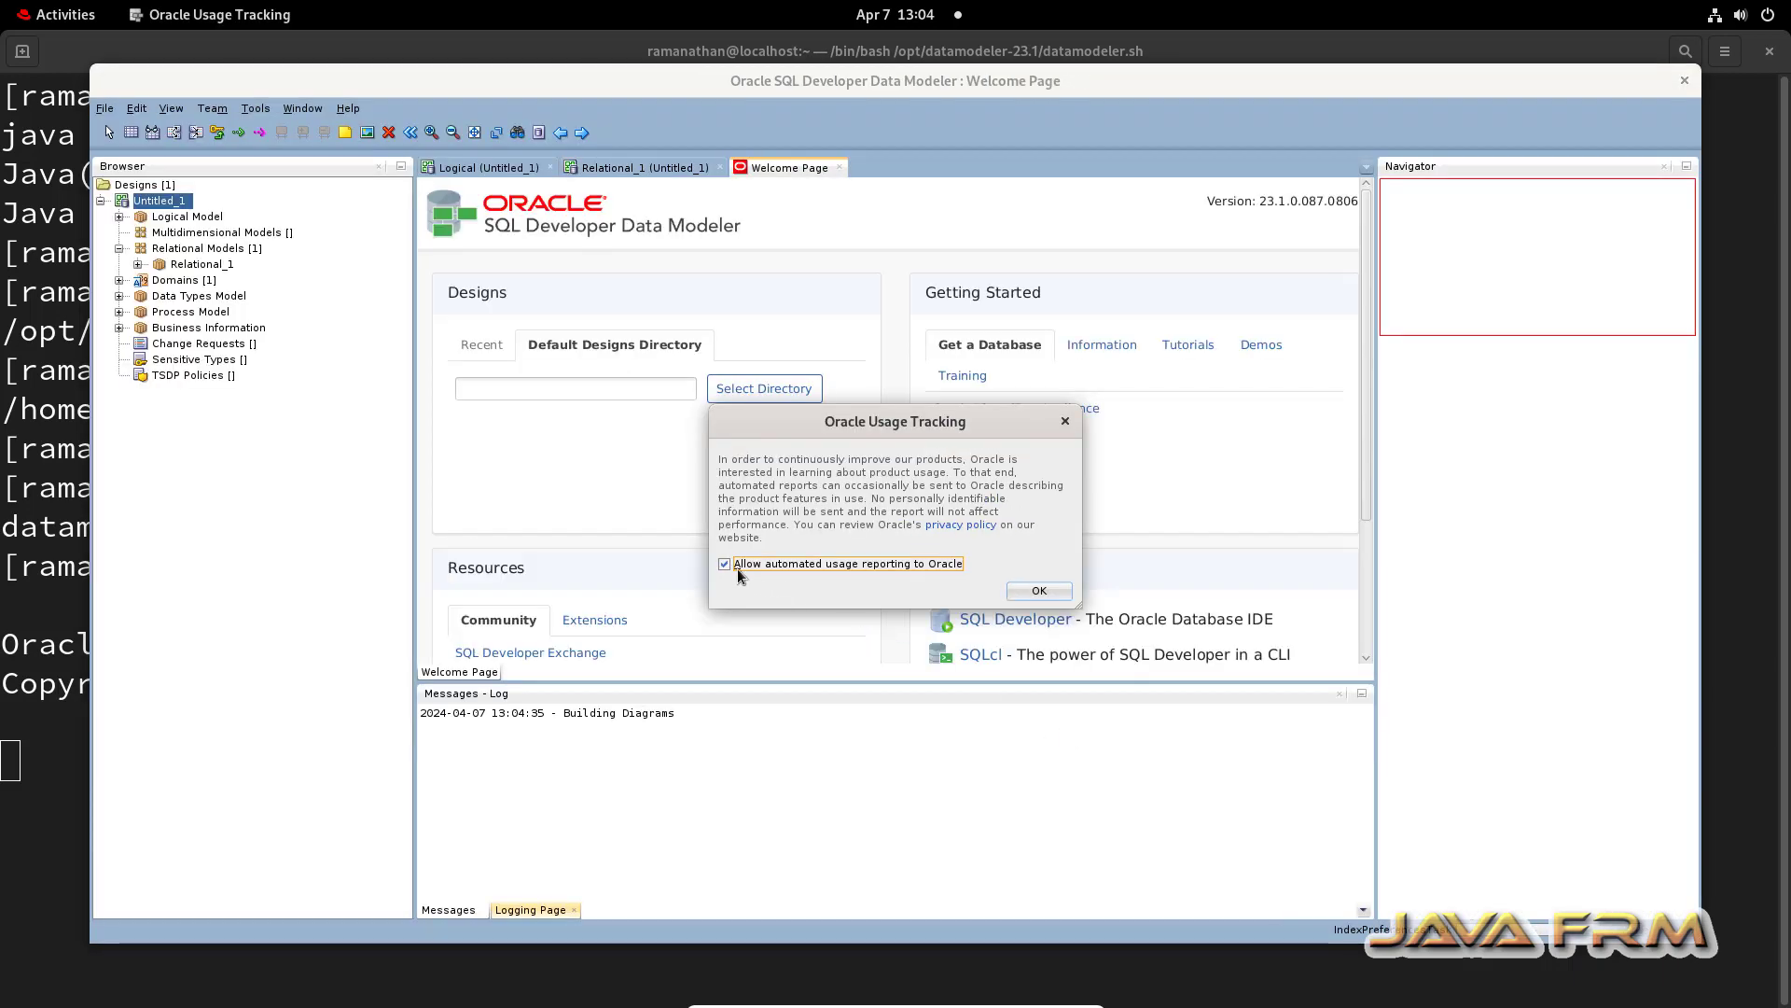
click(1040, 590)
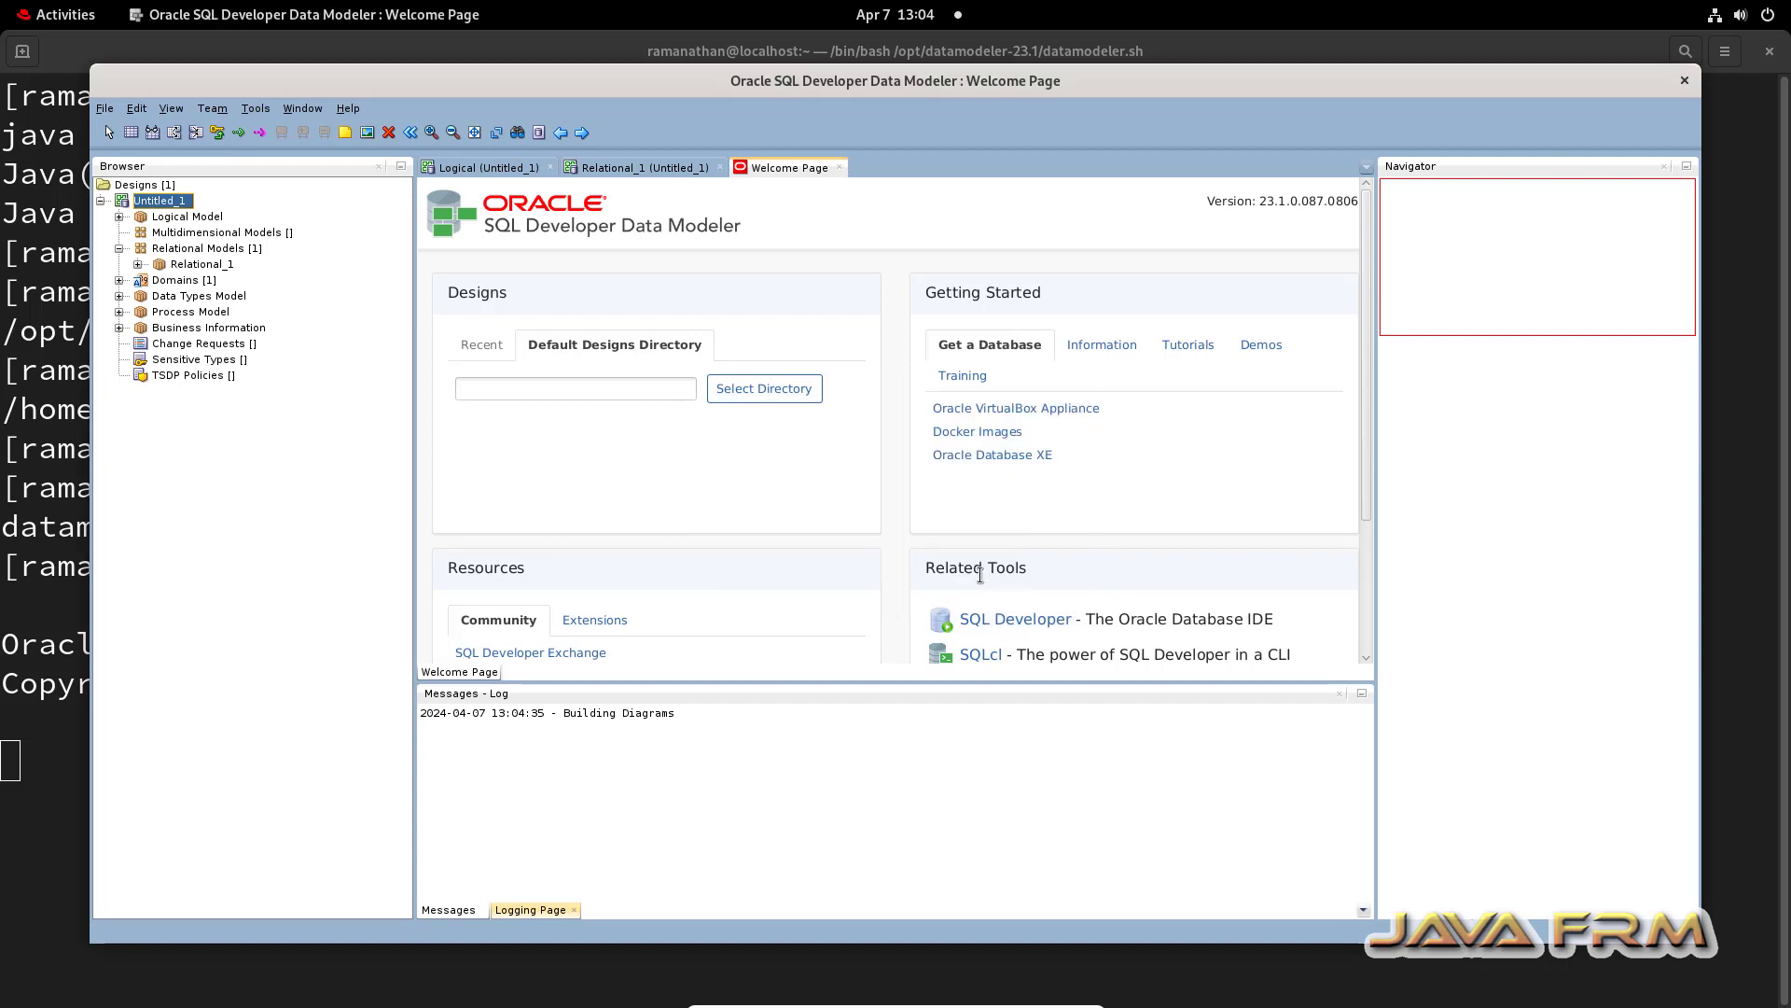
- Maximize the Data Modeler window and close the Welcome Page, Relational_1 and Logical diagrams
double_click(1577, 89)
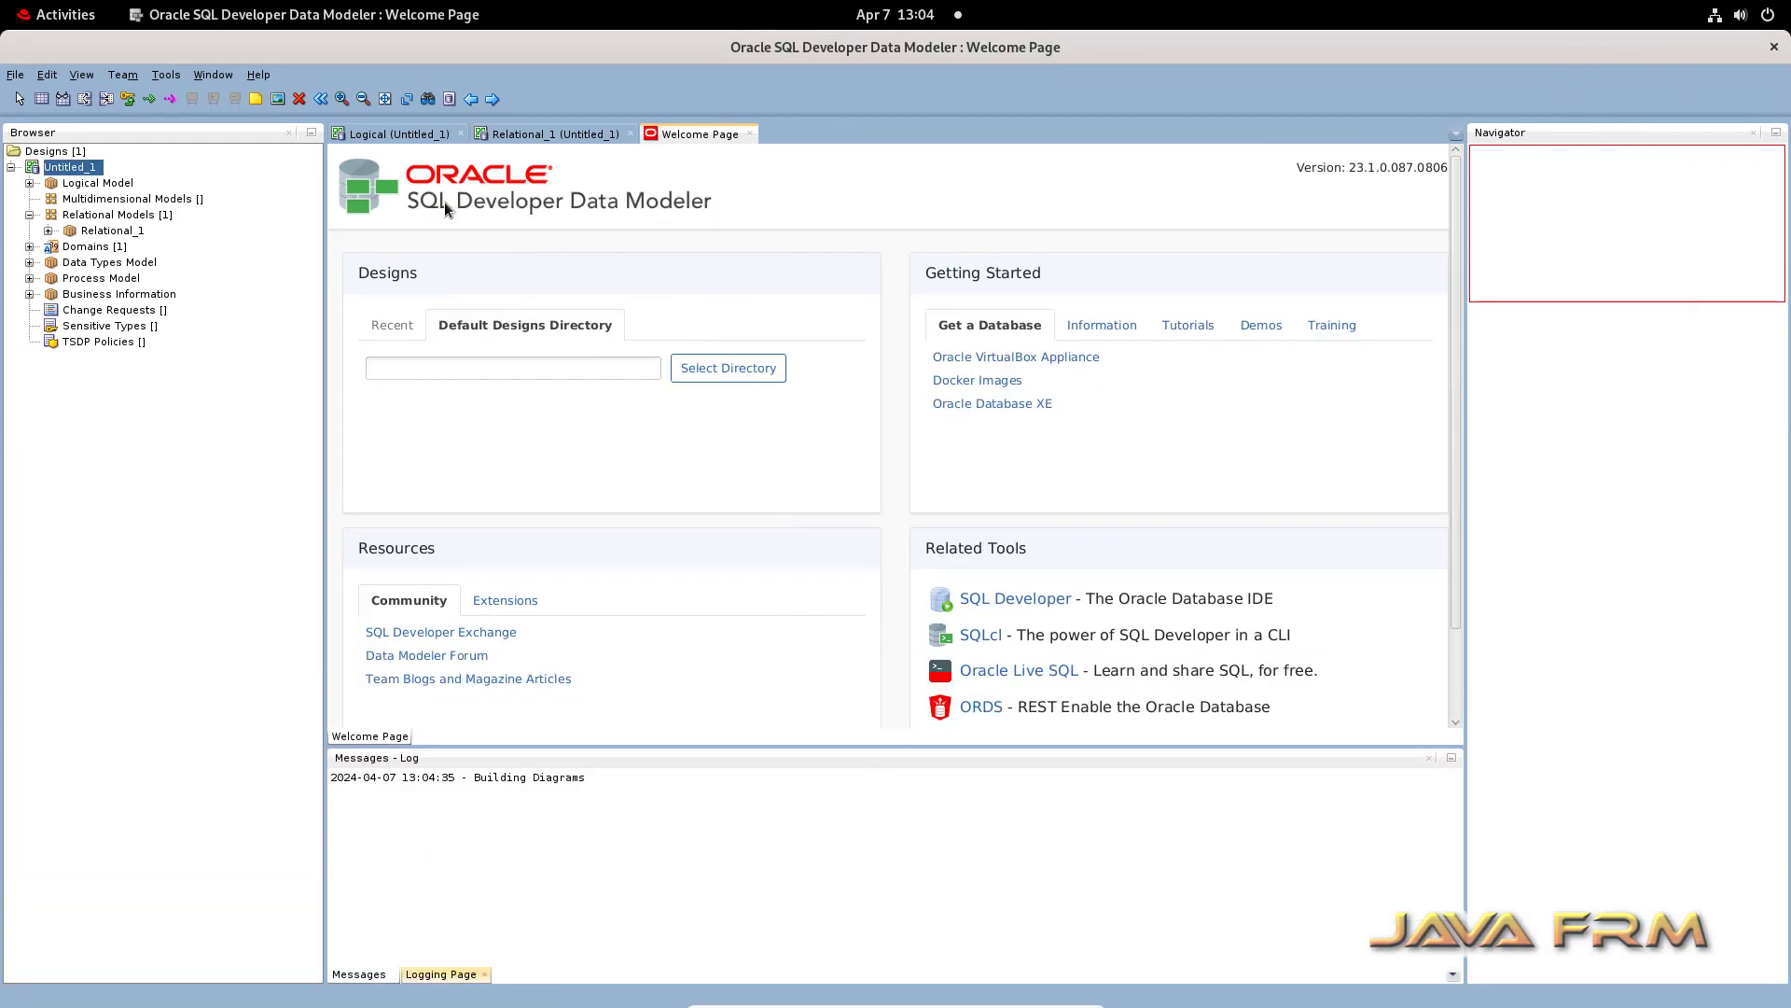
click(749, 135)
click(628, 134)
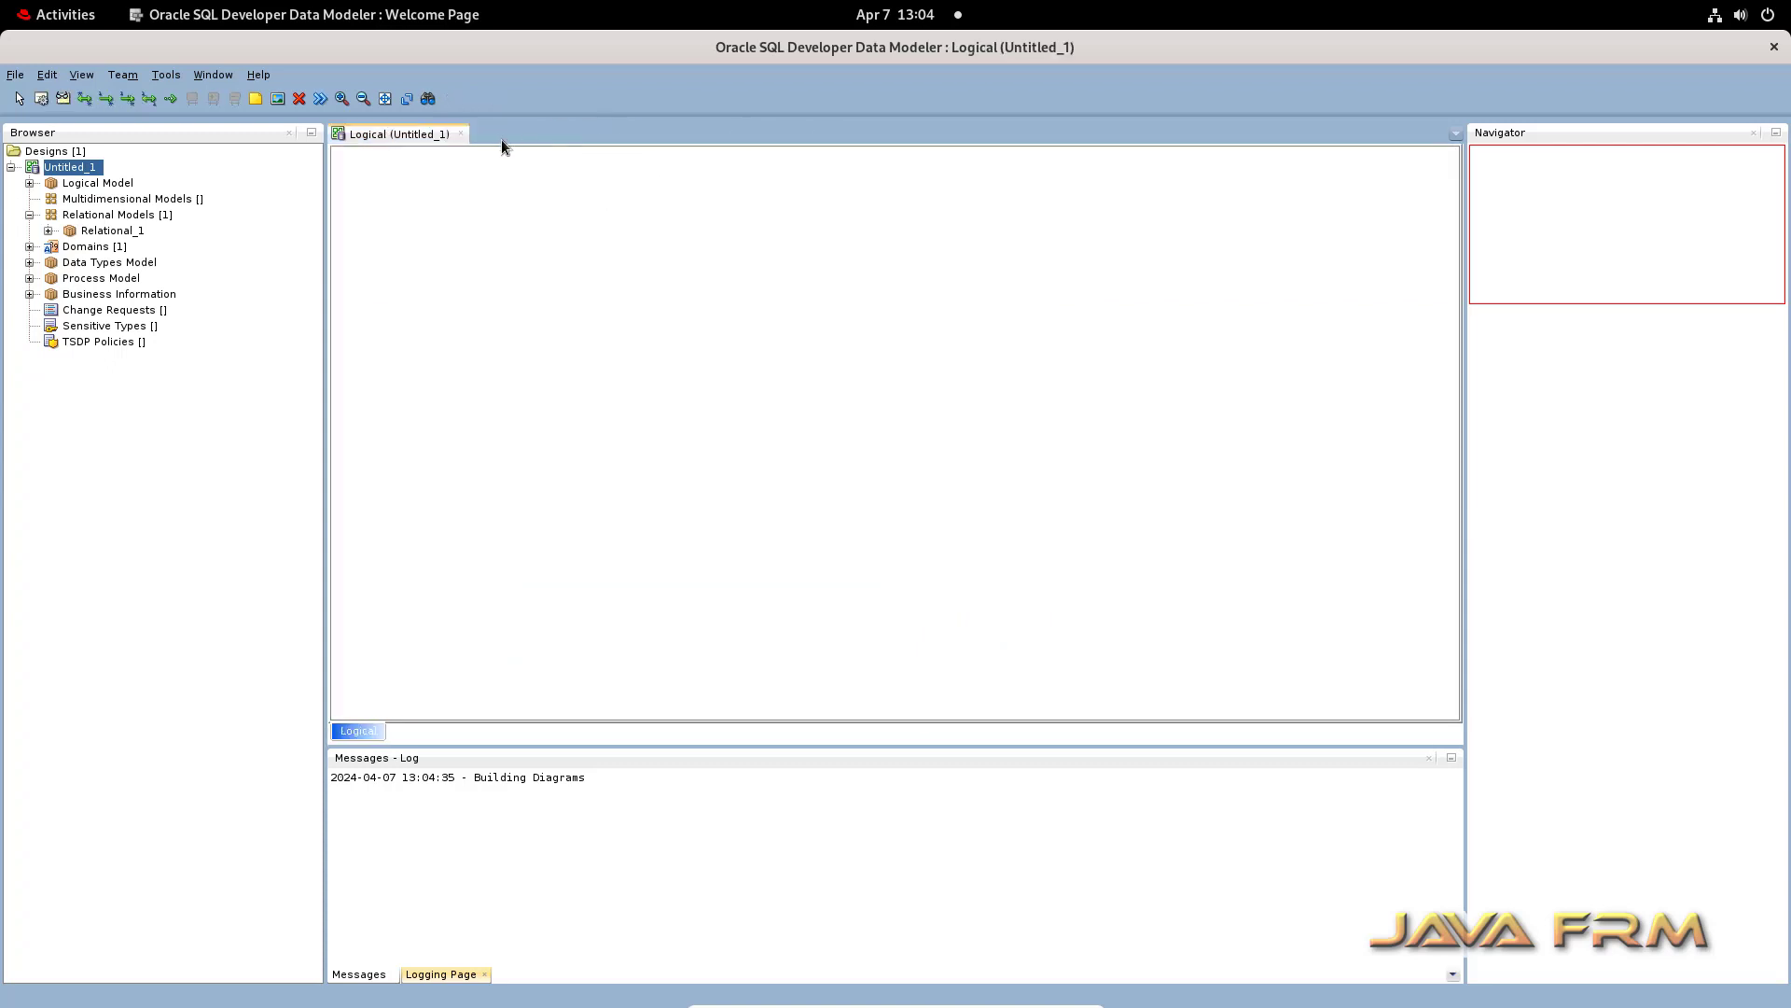
click(461, 133)
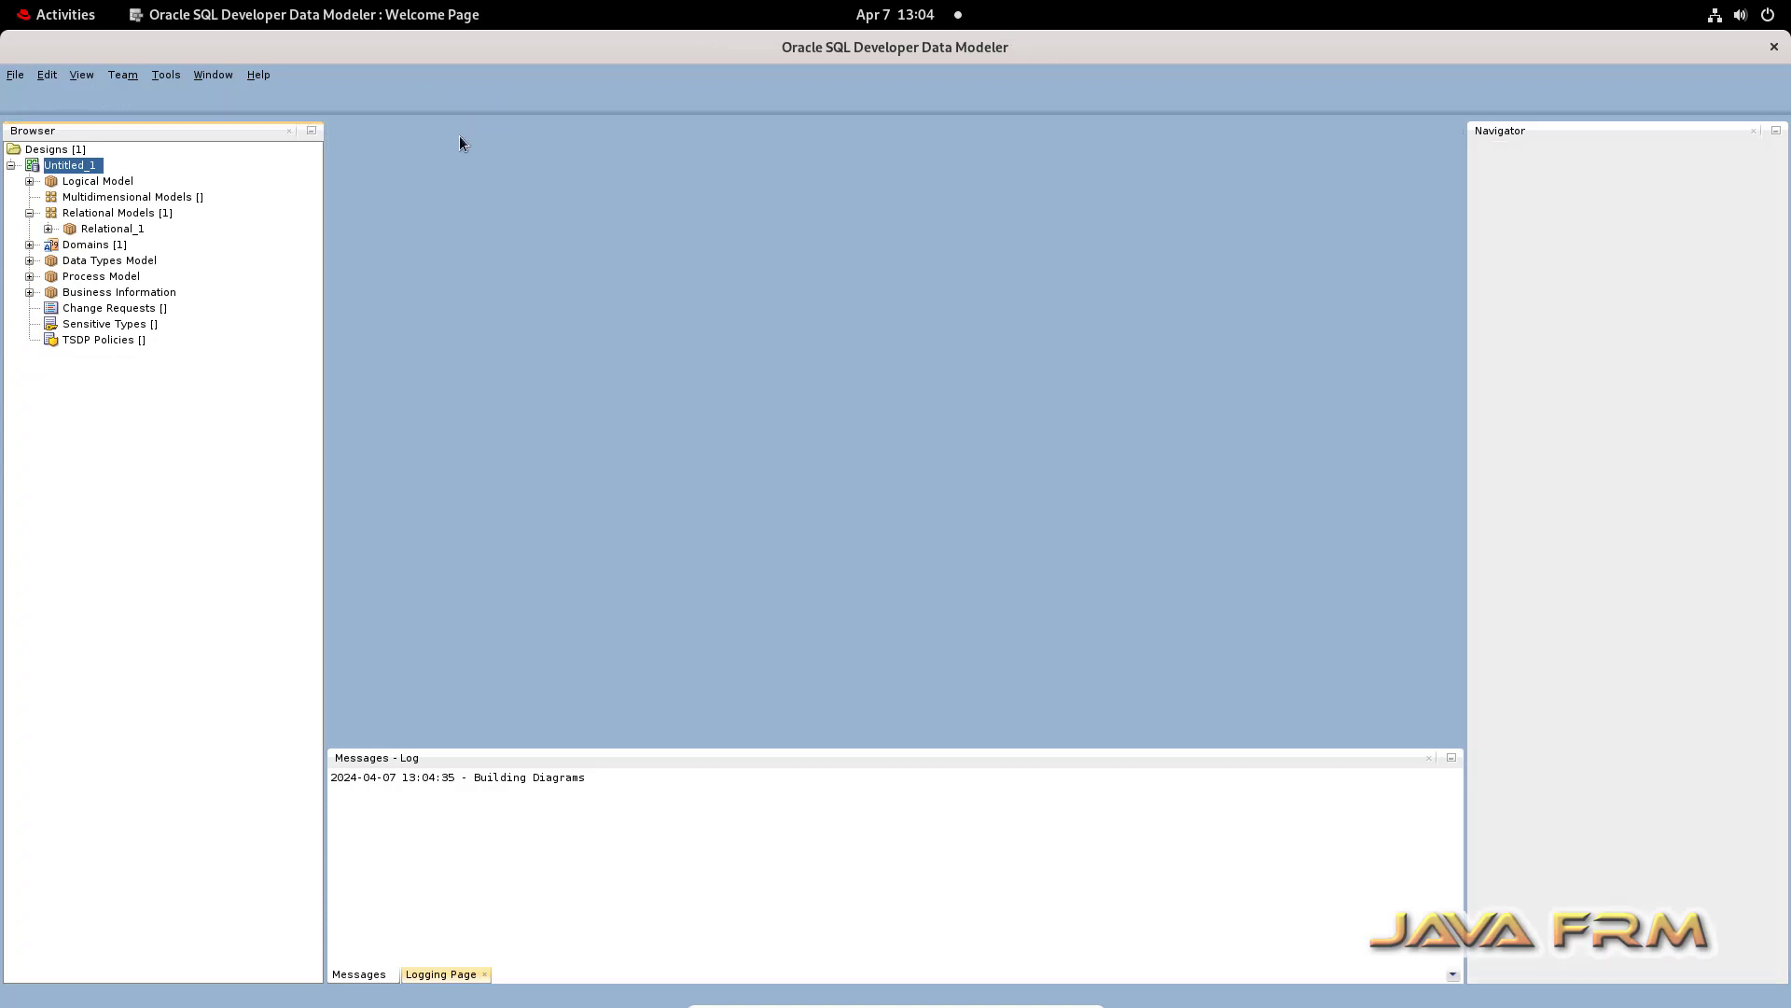
- Switch to Files and examine the fullsampleschemamodels30-247342 folder in /opt/DataModelerSamples, including all_schemas.dmd and the all_schemas folder
click(48, 19)
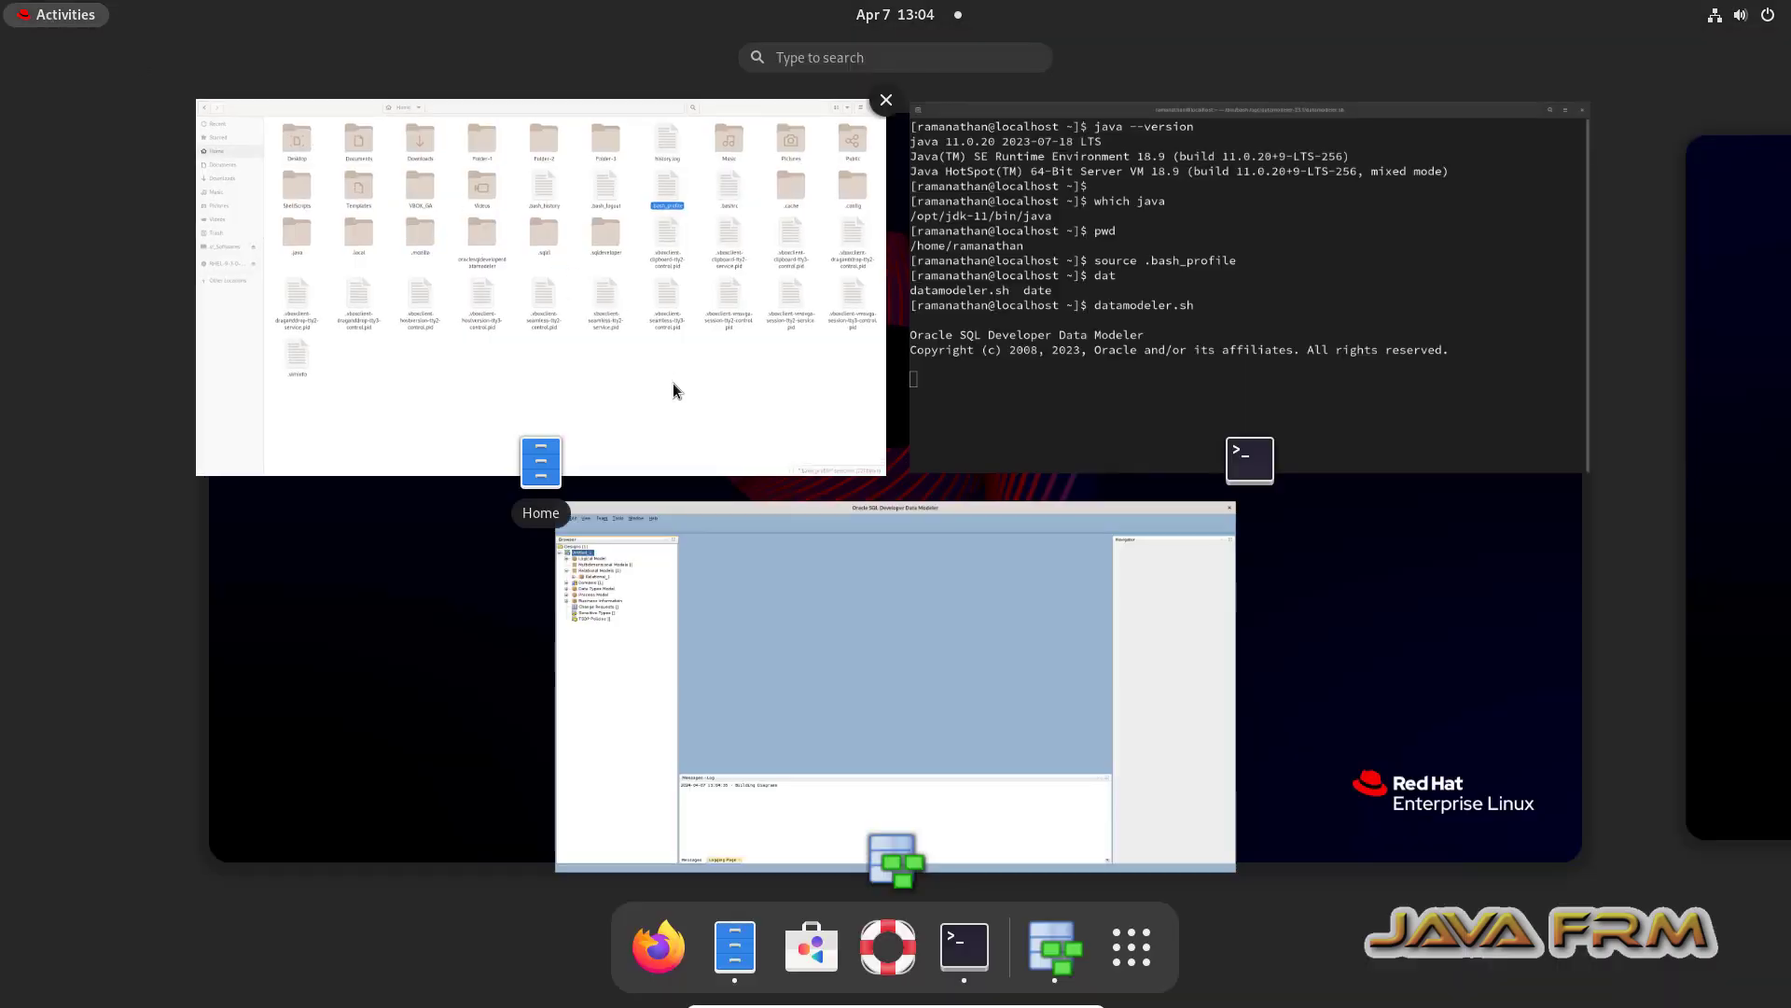
click(673, 384)
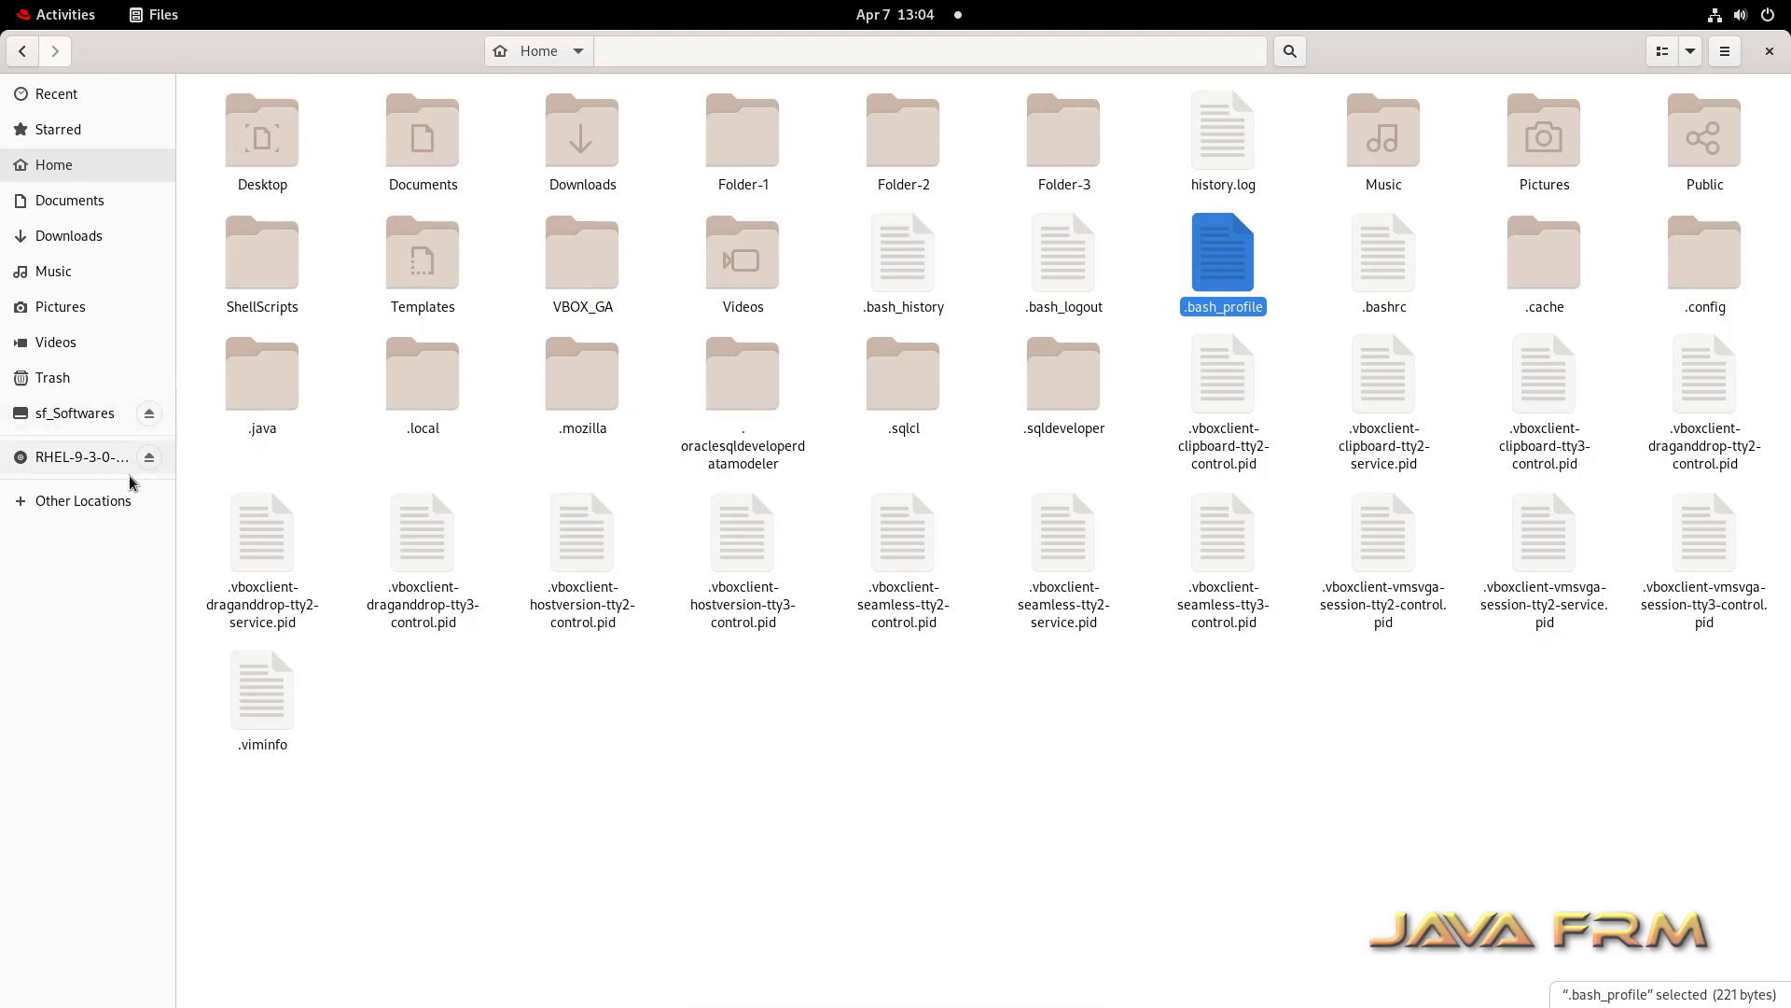
click(21, 51)
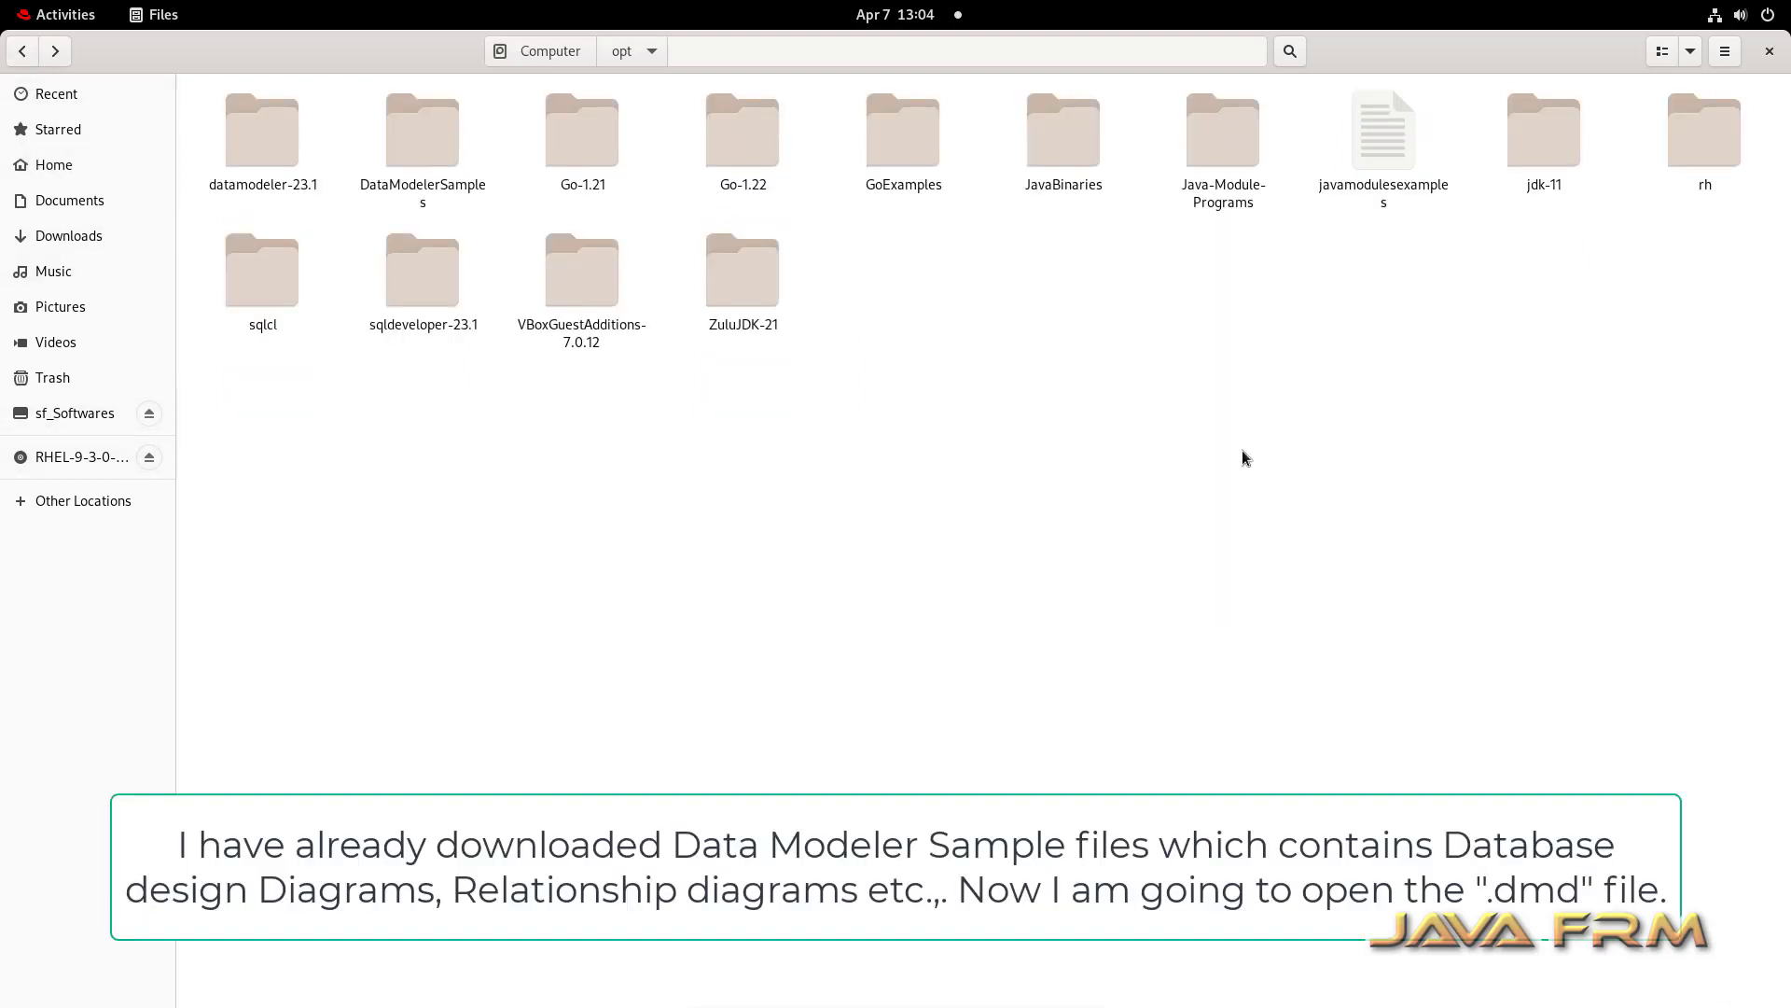
double_click(474, 200)
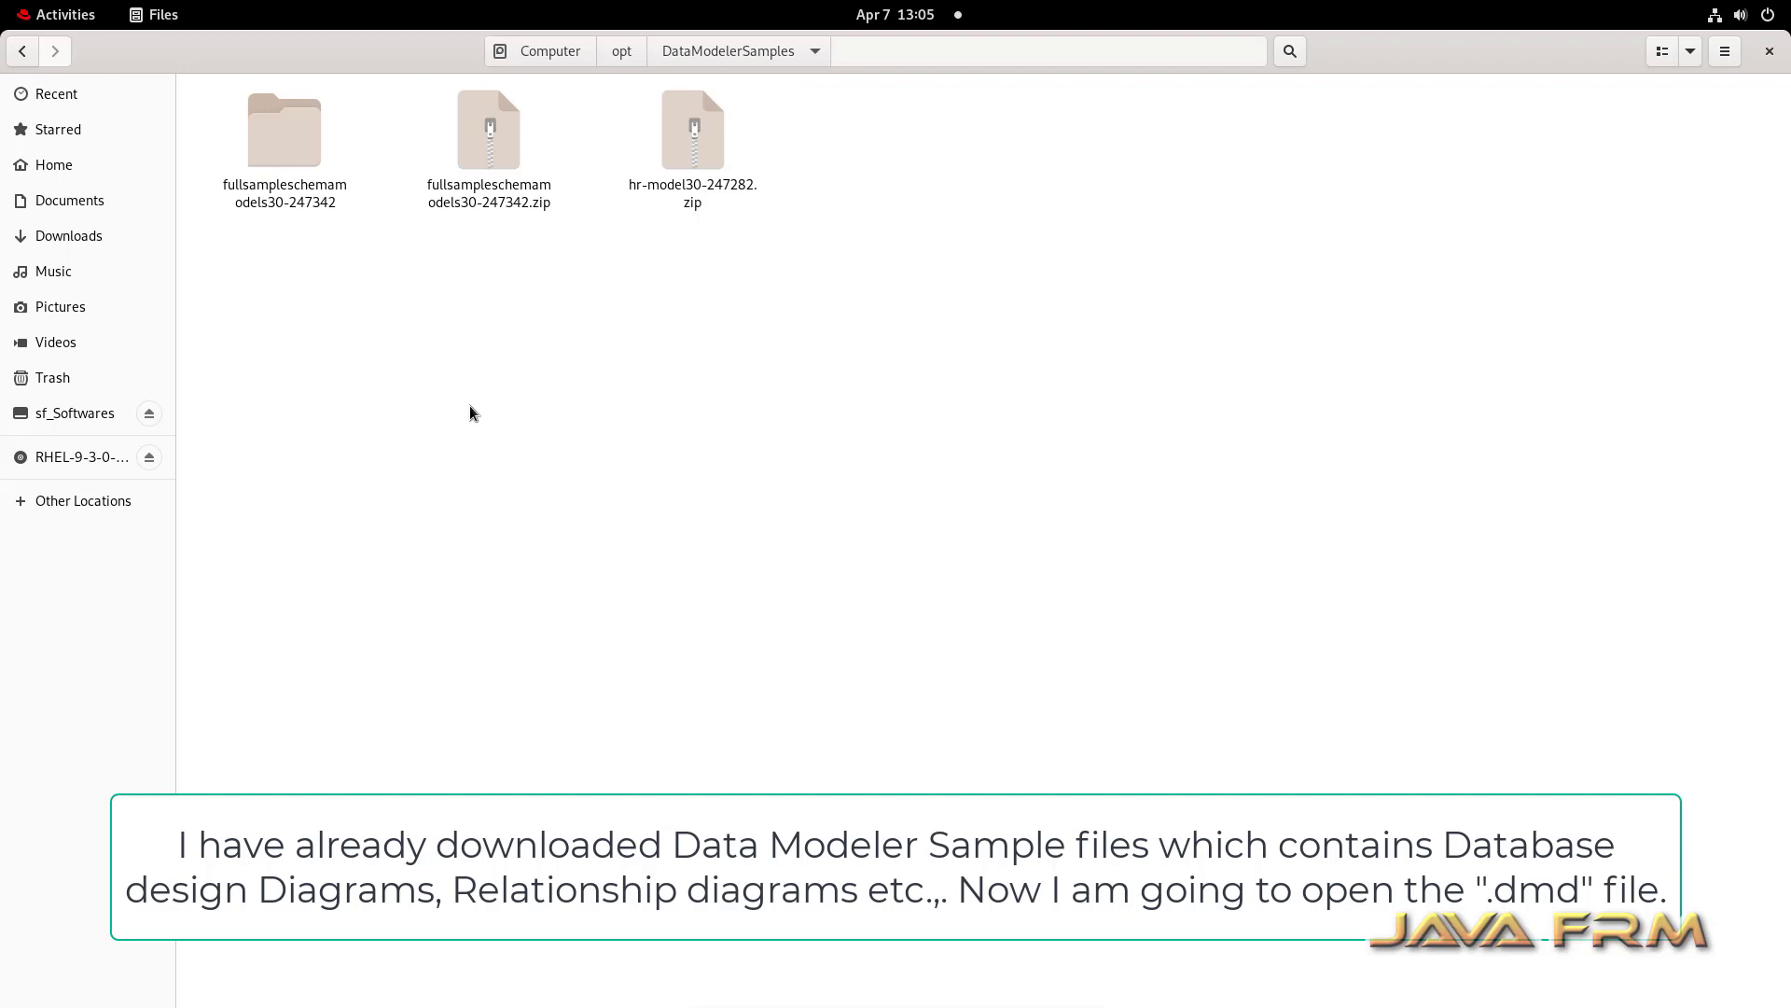
double_click(323, 183)
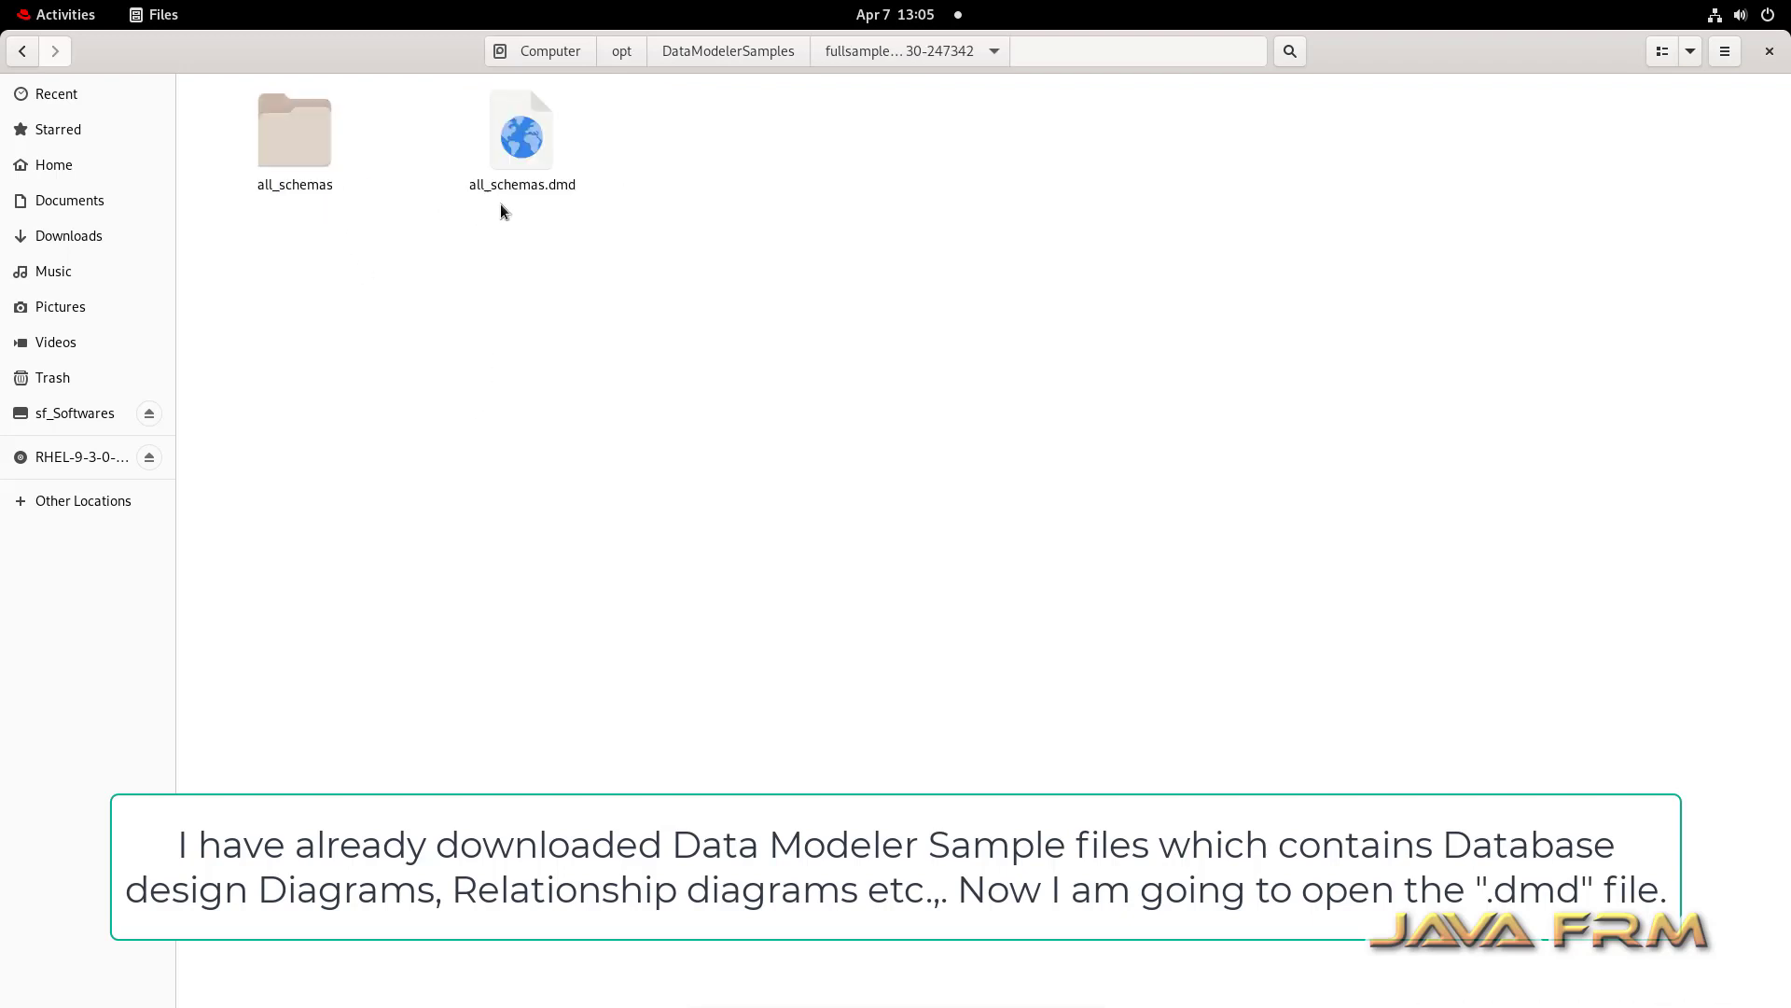
click(541, 186)
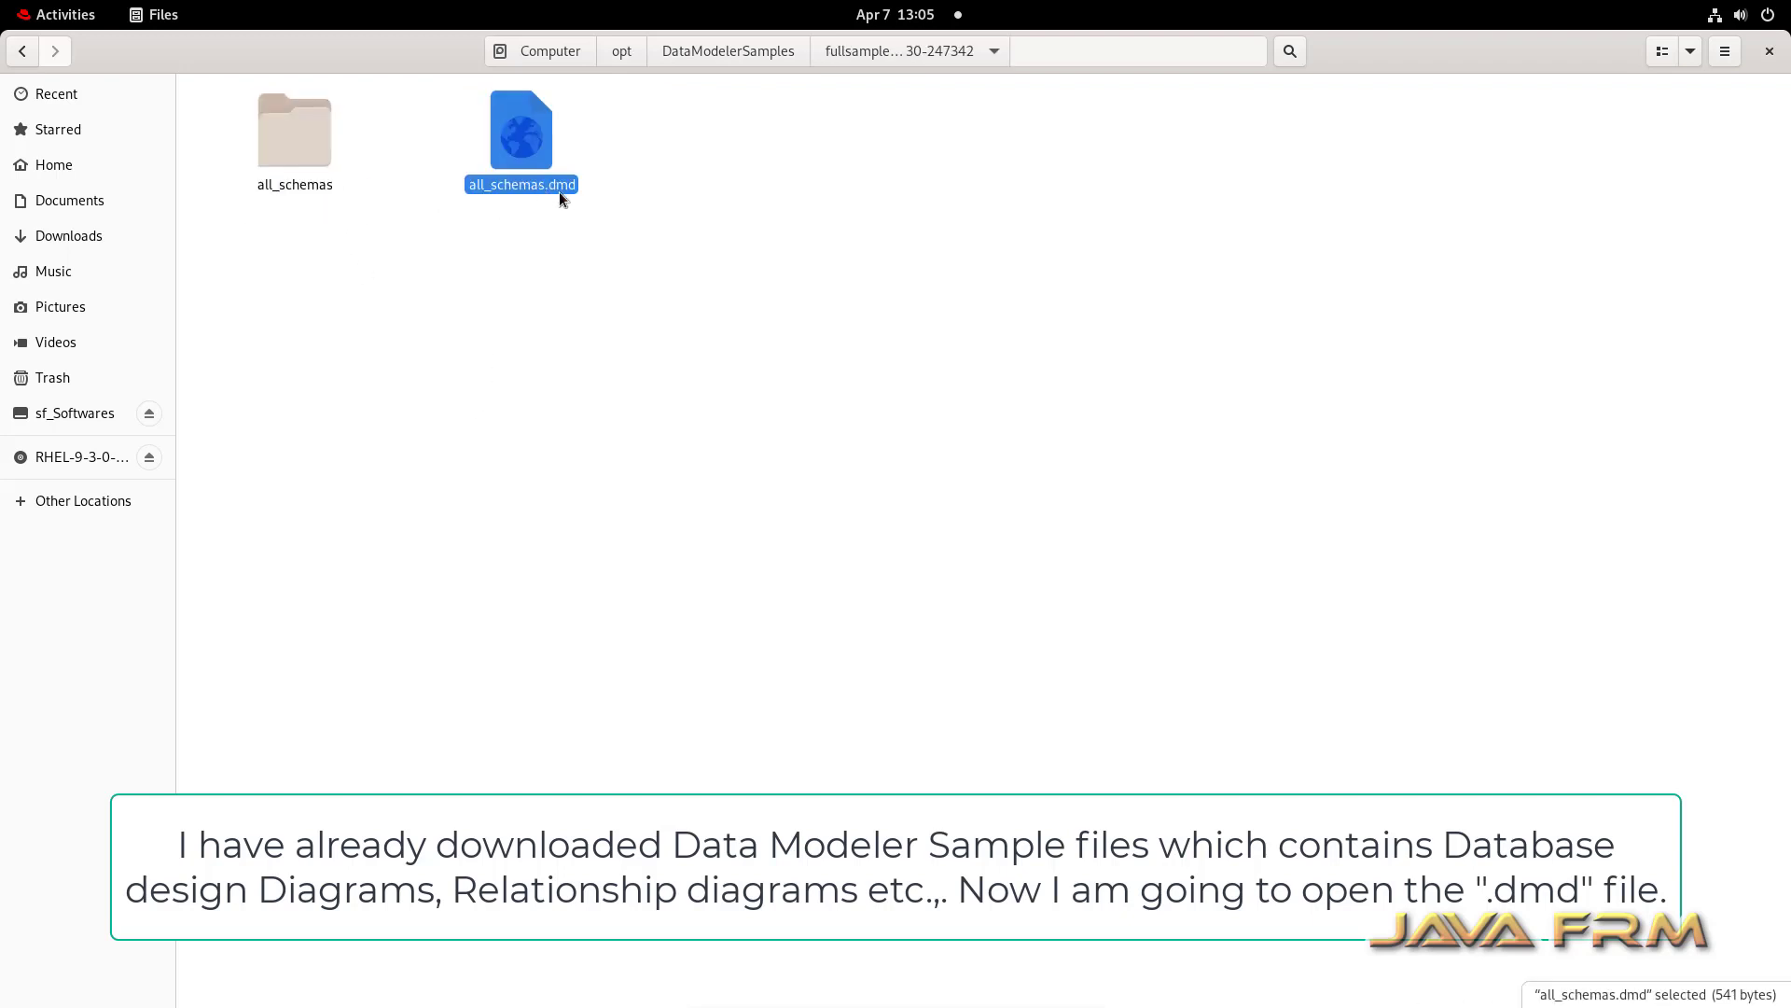
double_click(305, 143)
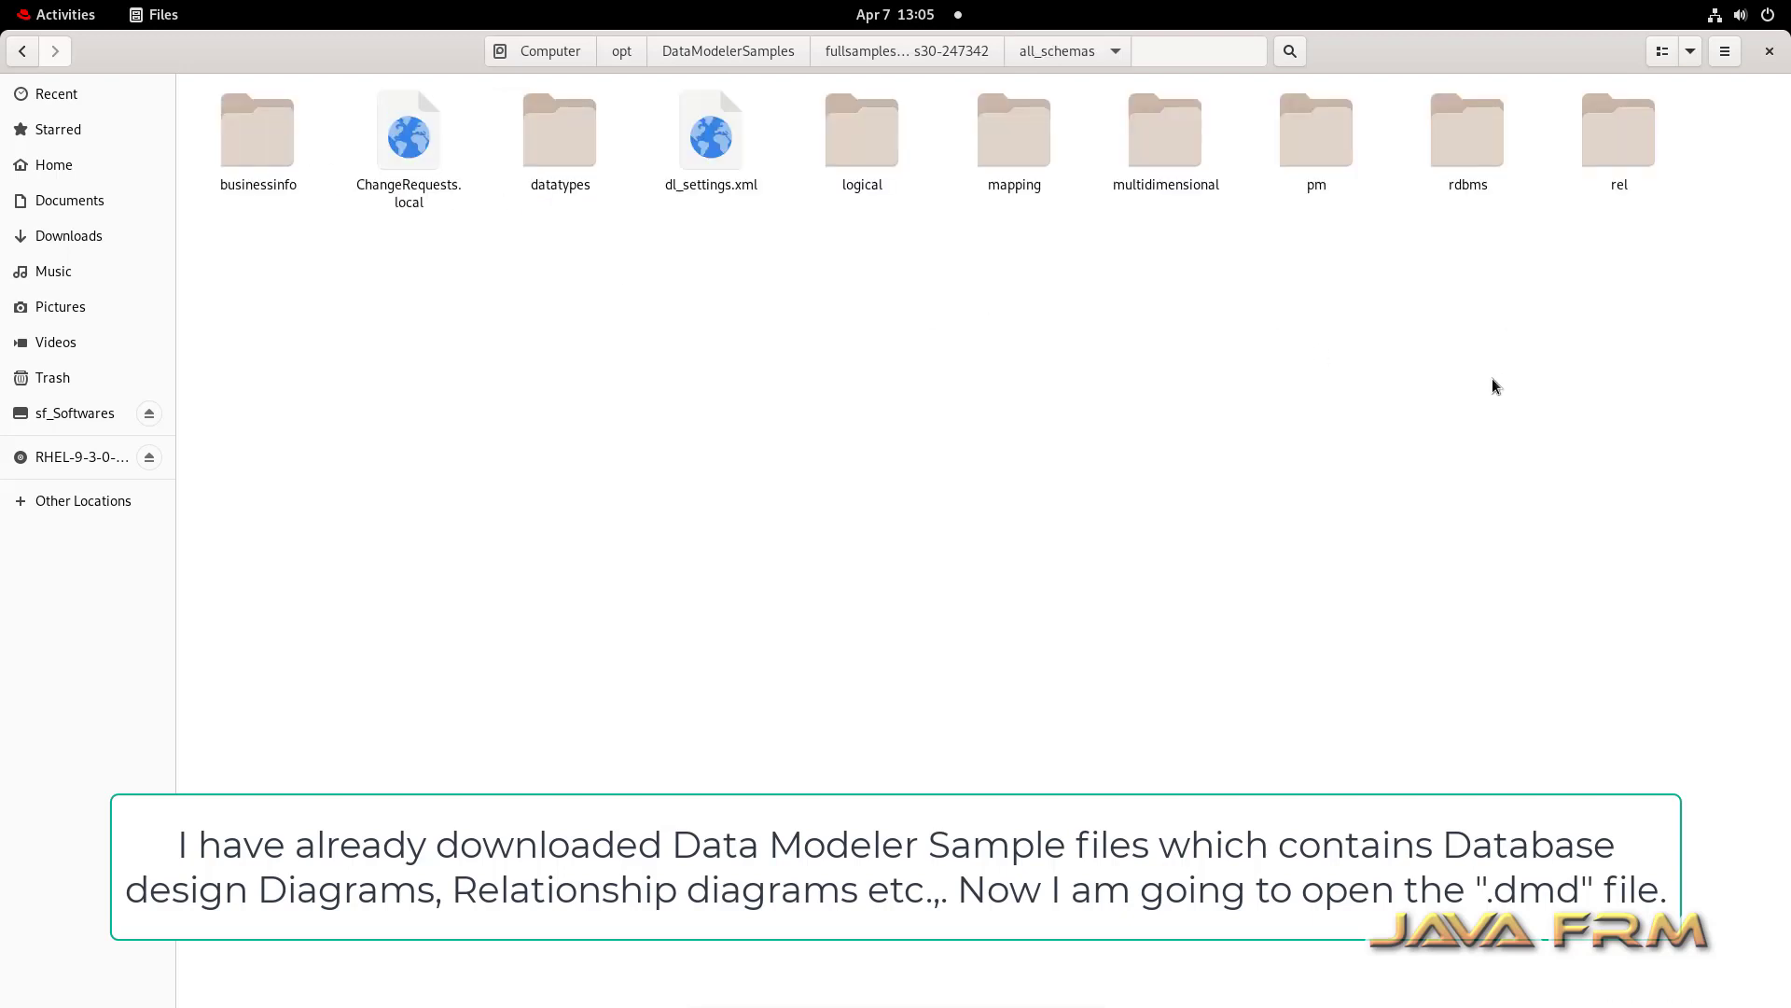
click(763, 53)
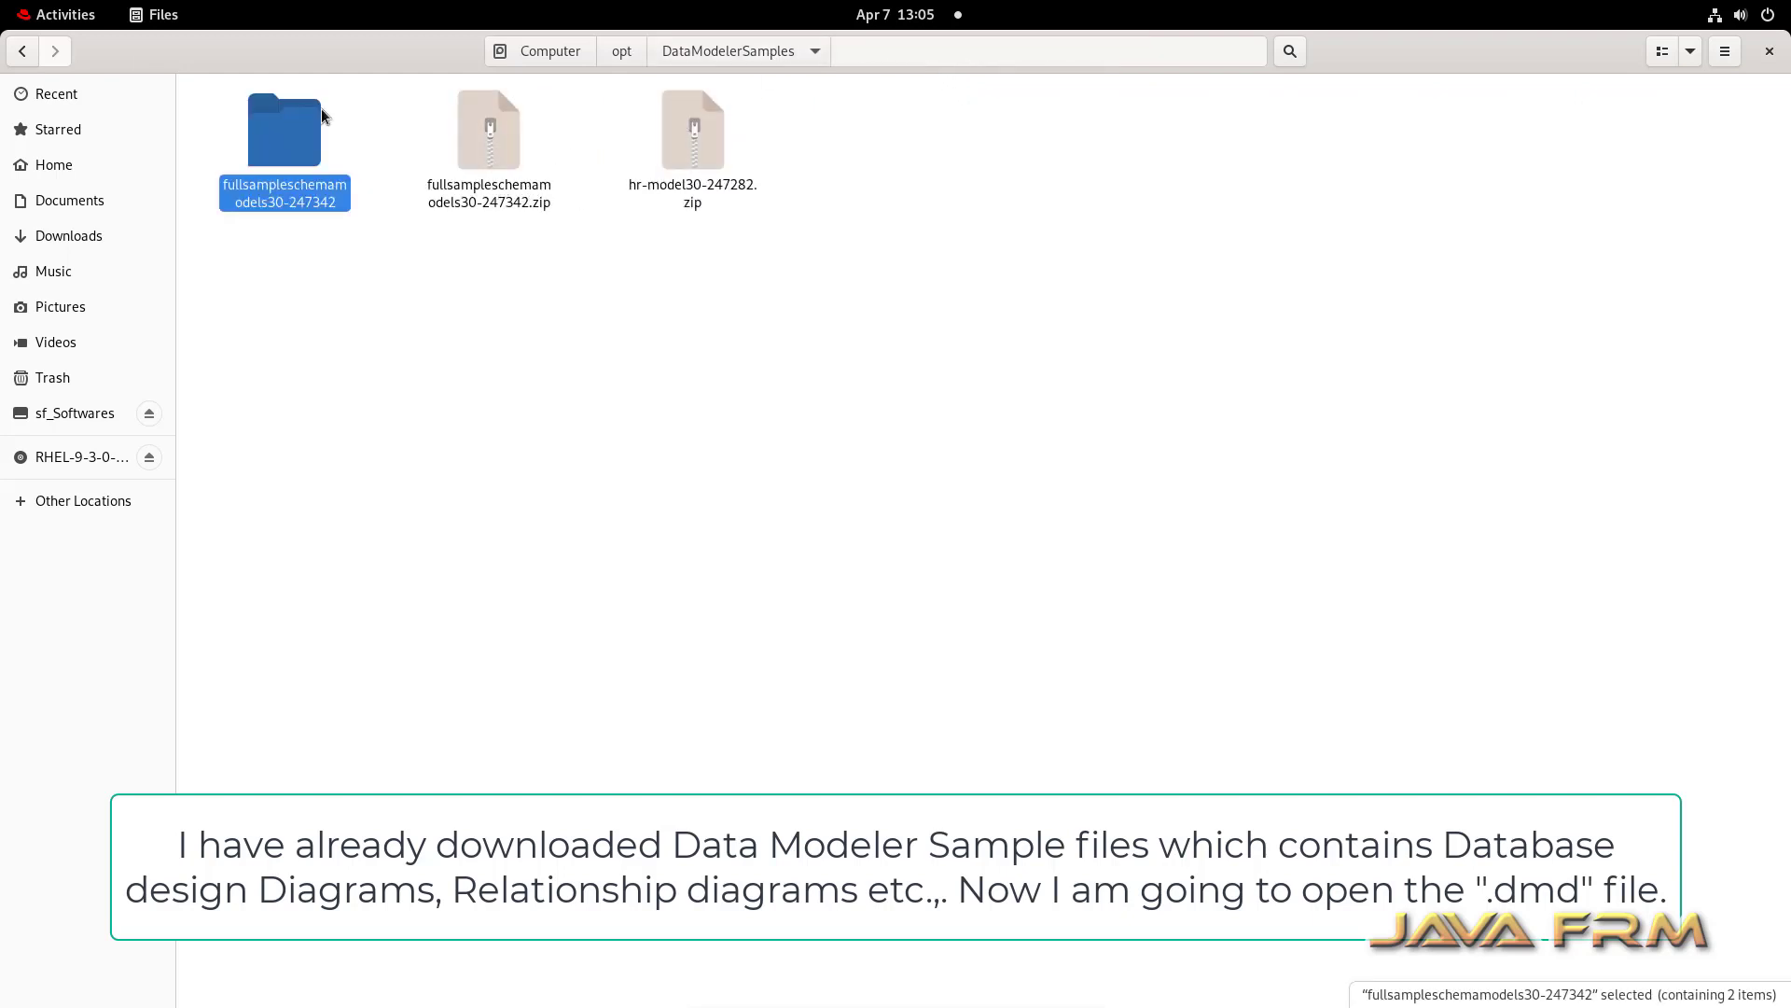
- Switch to Data Modeler and open the design all_schemas.dmd from /opt/DataModelerSamples/fullsampleschemamodels30-247342, accepting the prompts shown while it loads
click(70, 19)
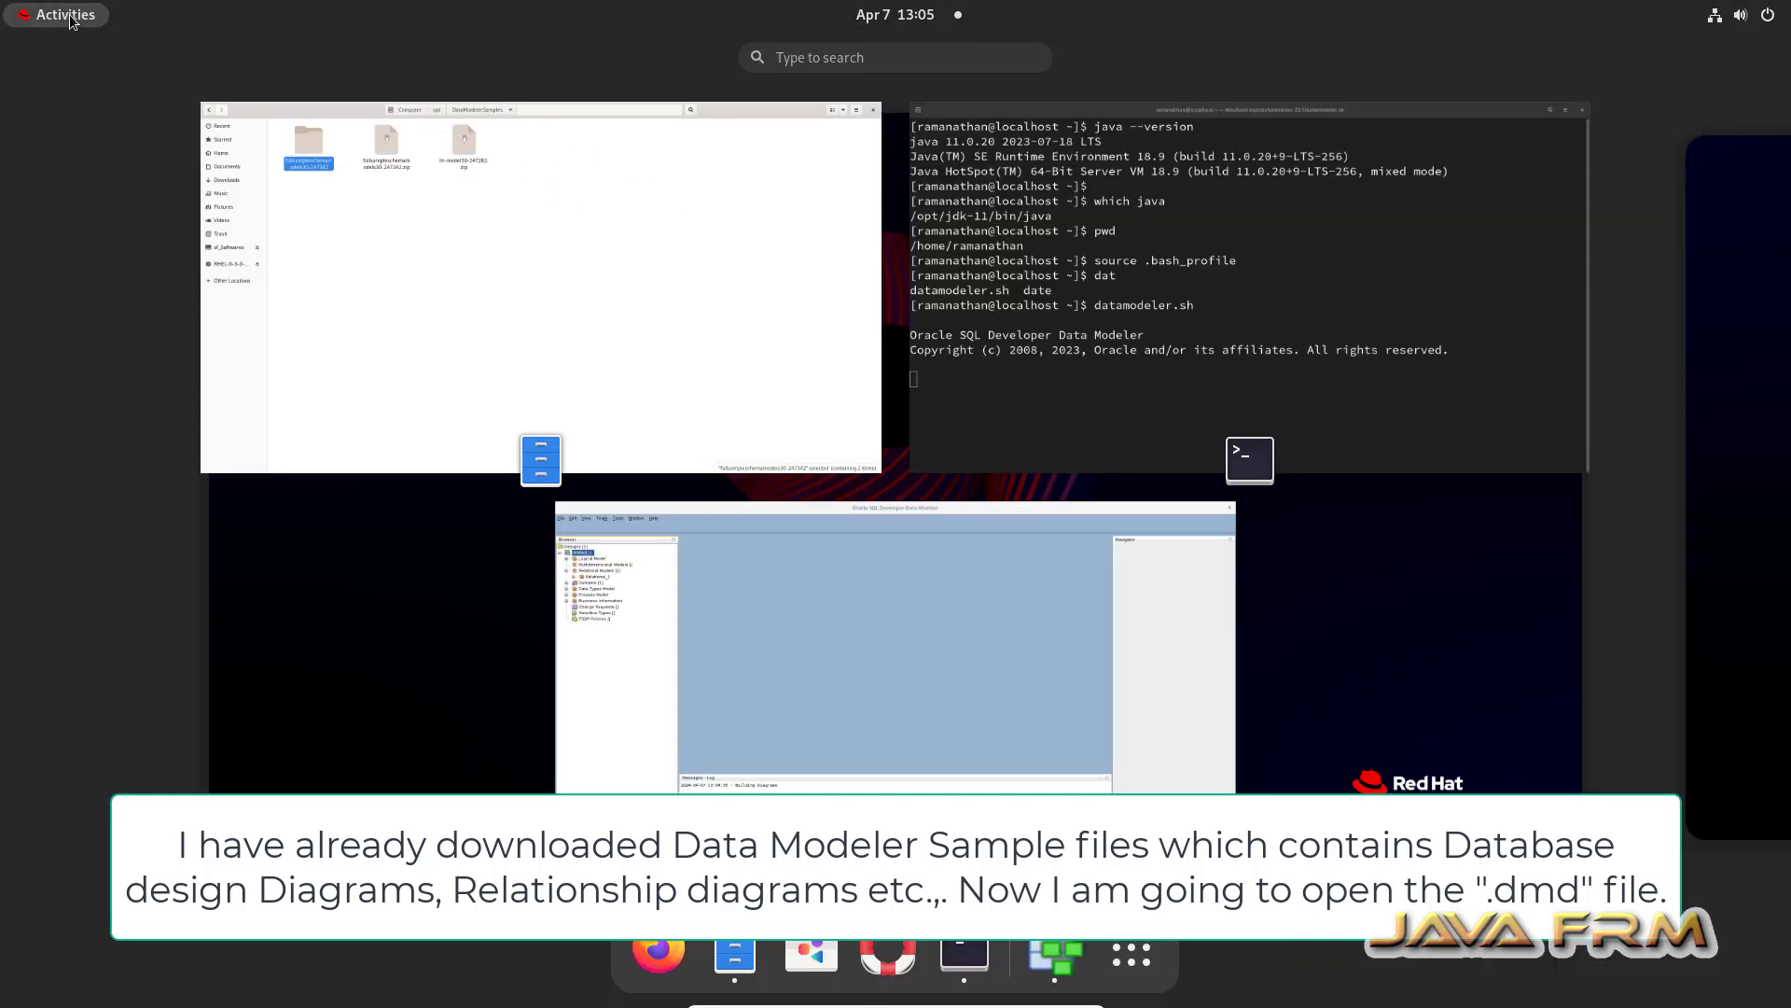
click(686, 546)
click(15, 75)
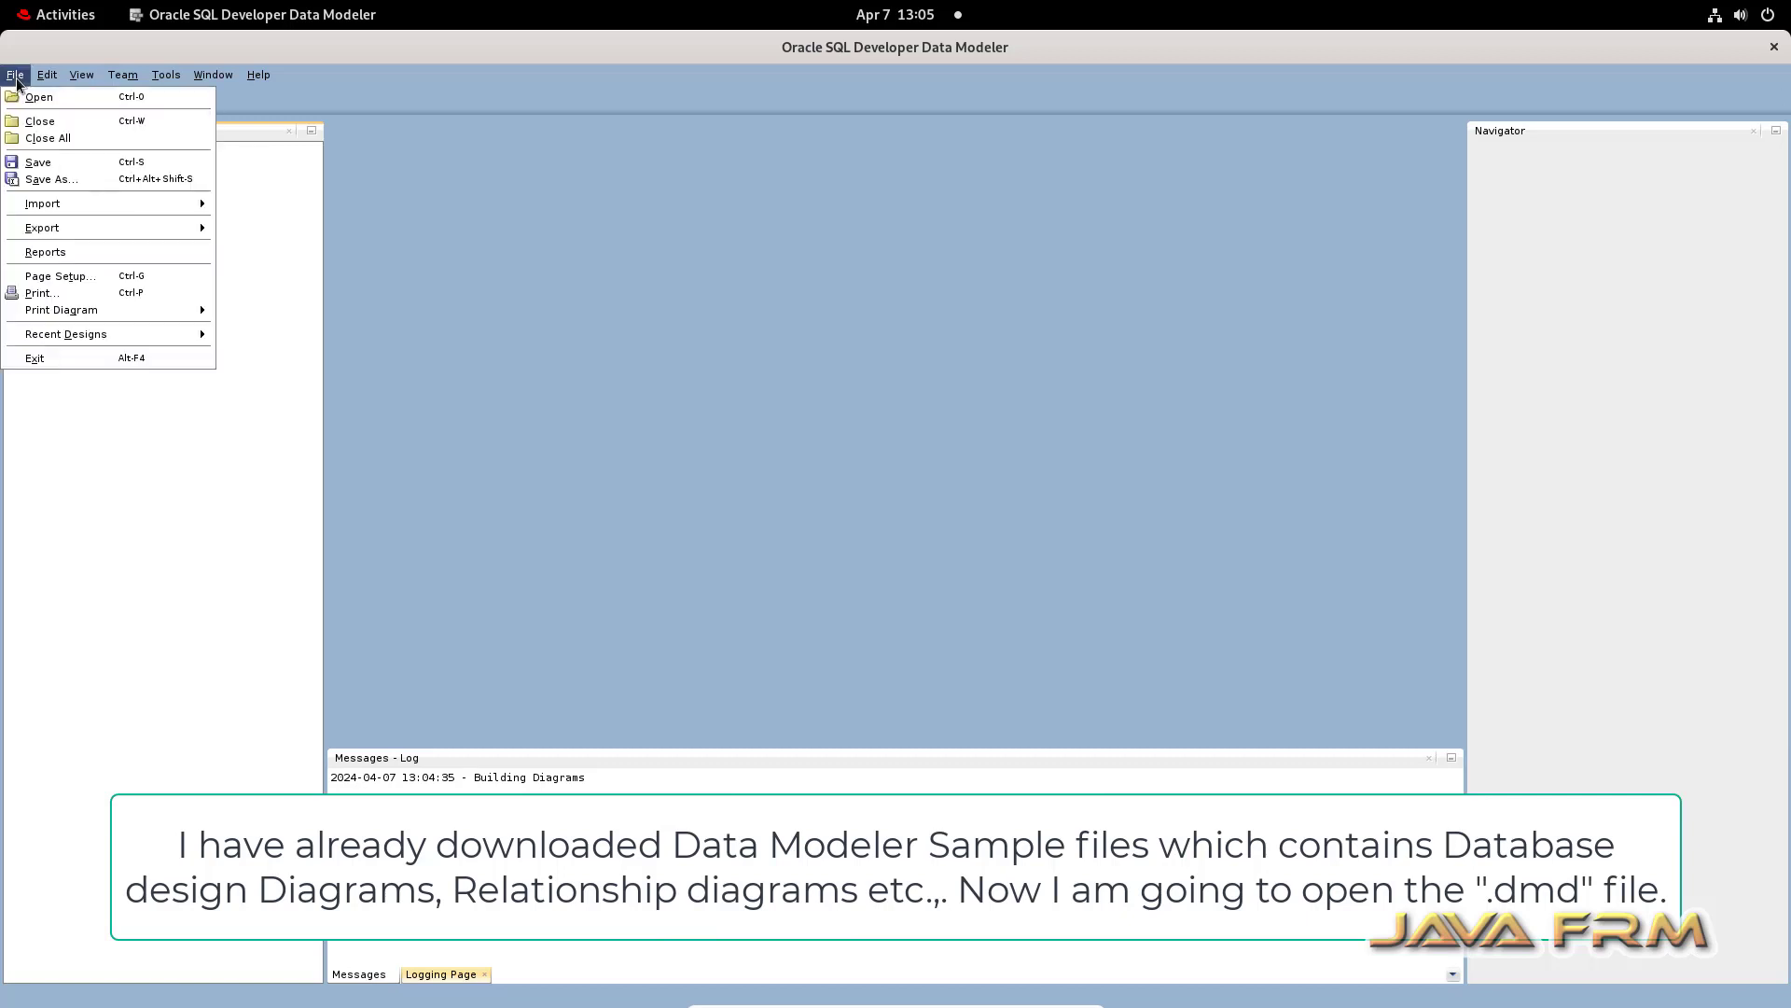
click(30, 97)
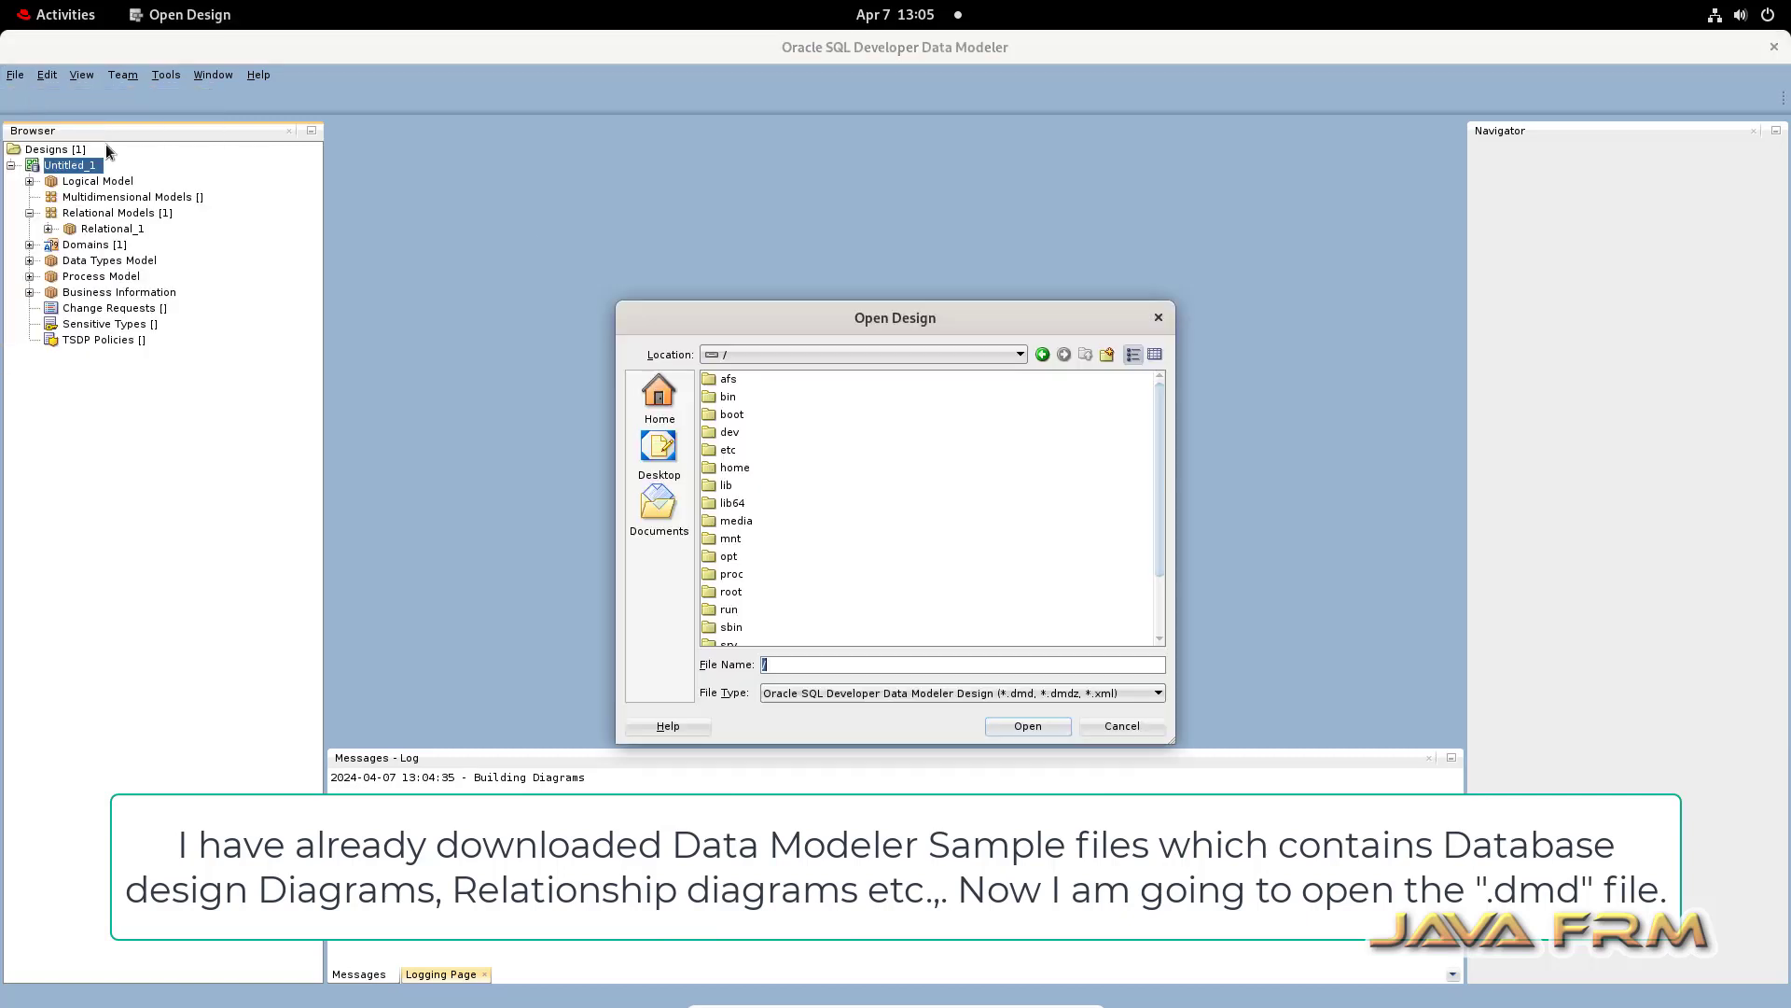
double_click(734, 556)
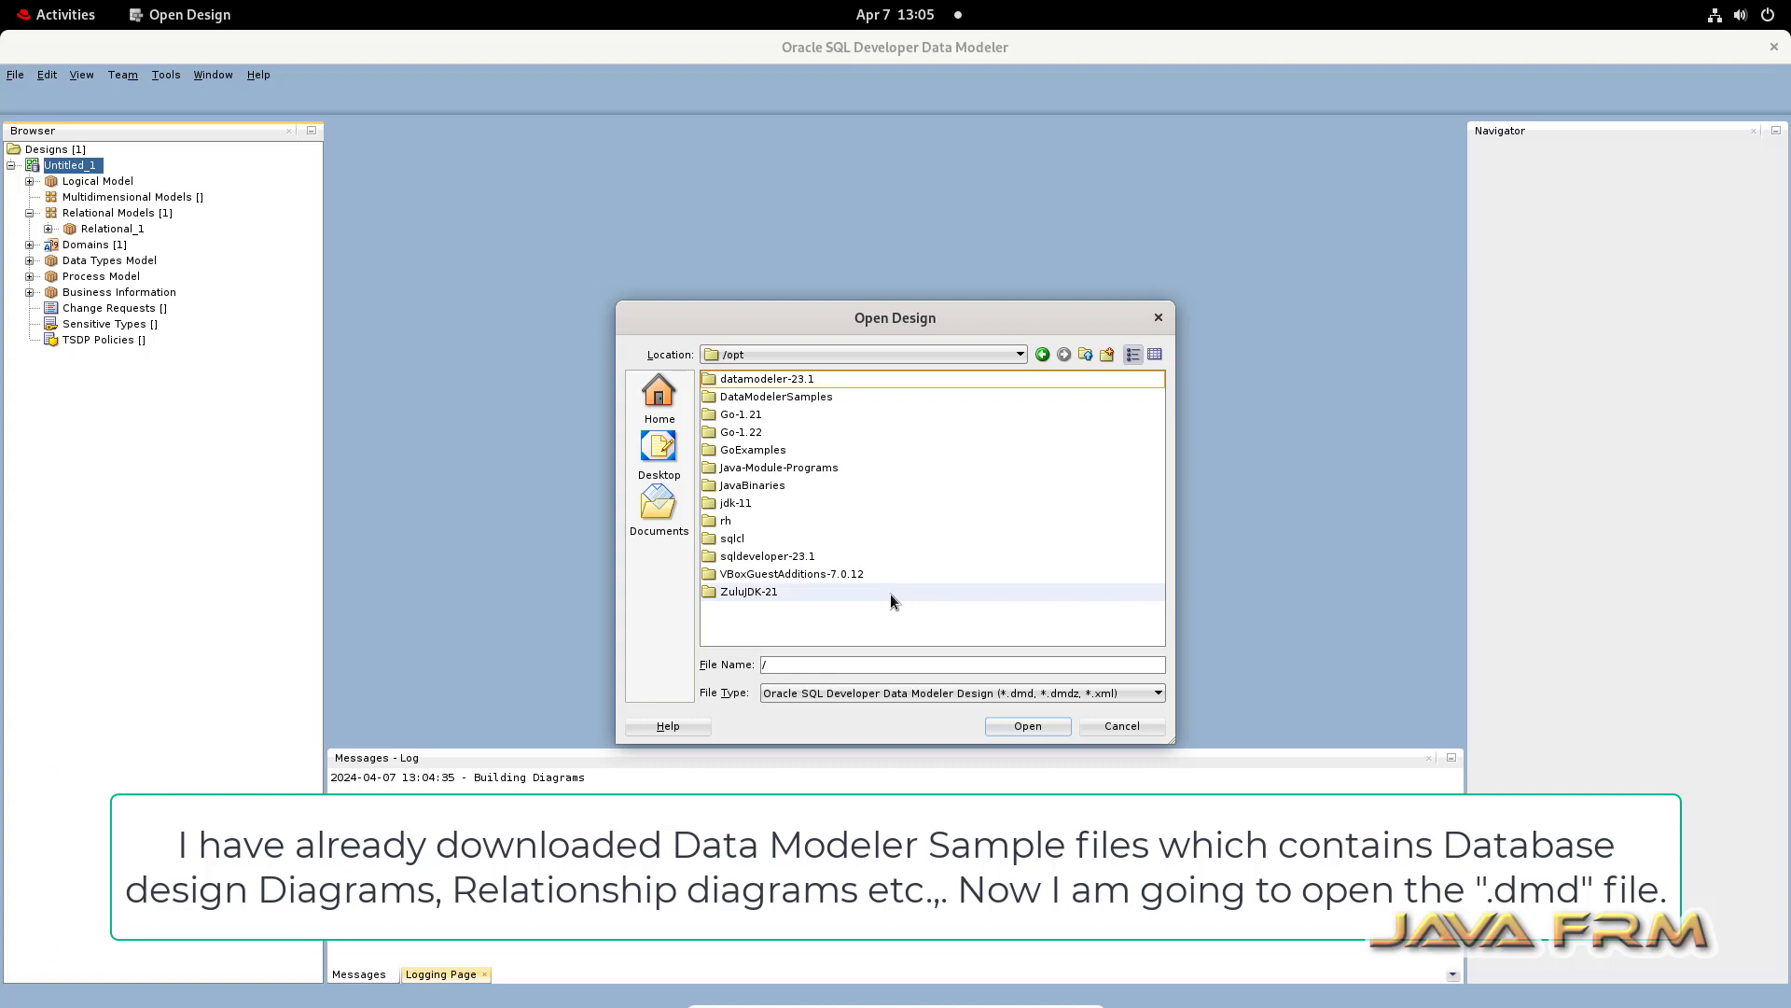
double_click(789, 399)
double_click(831, 379)
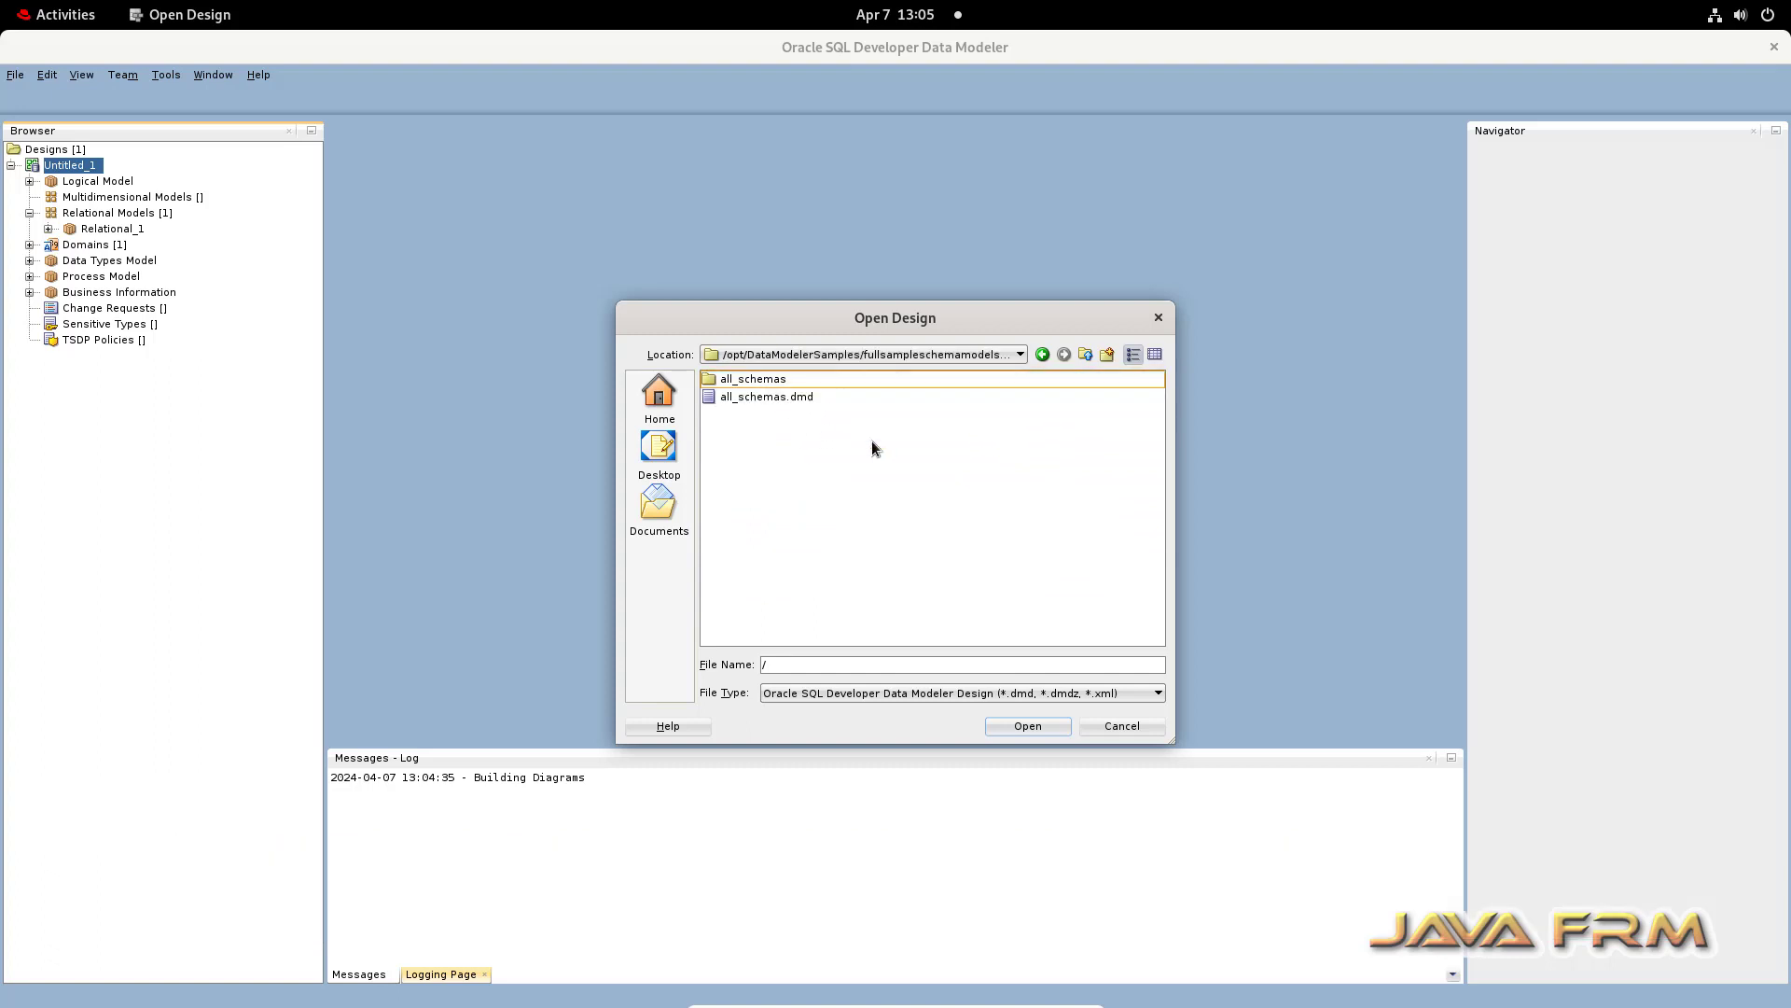
click(780, 398)
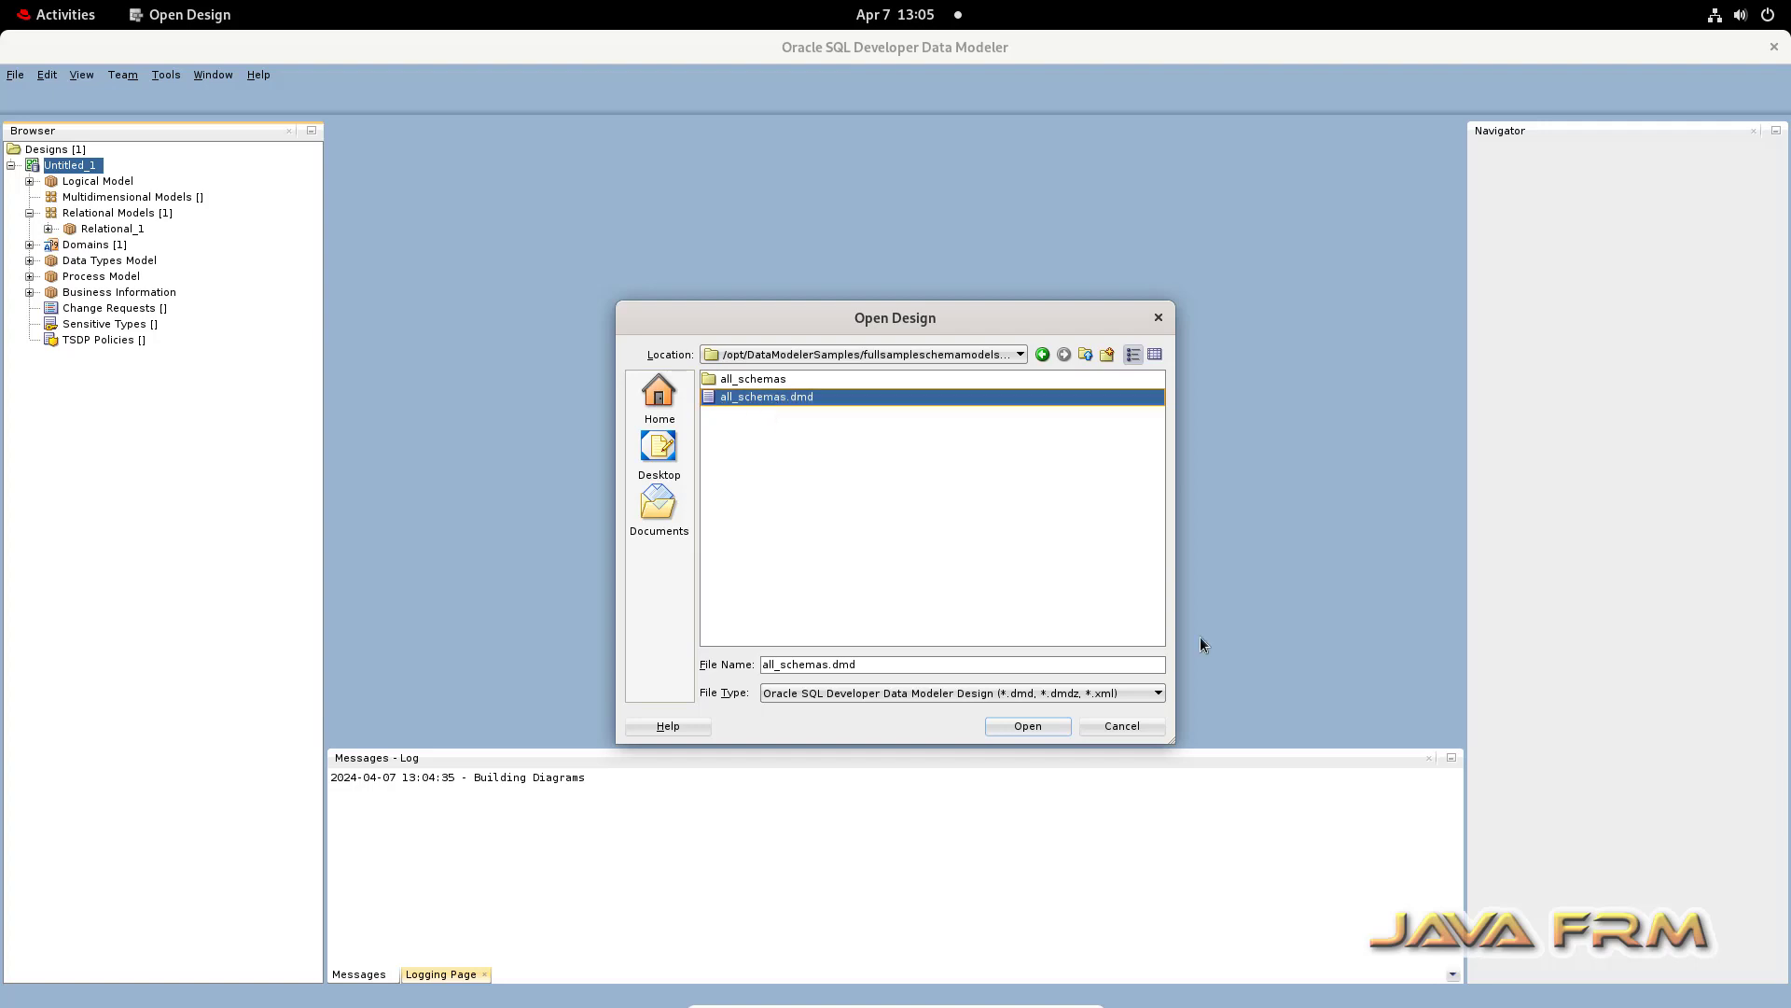
click(1043, 724)
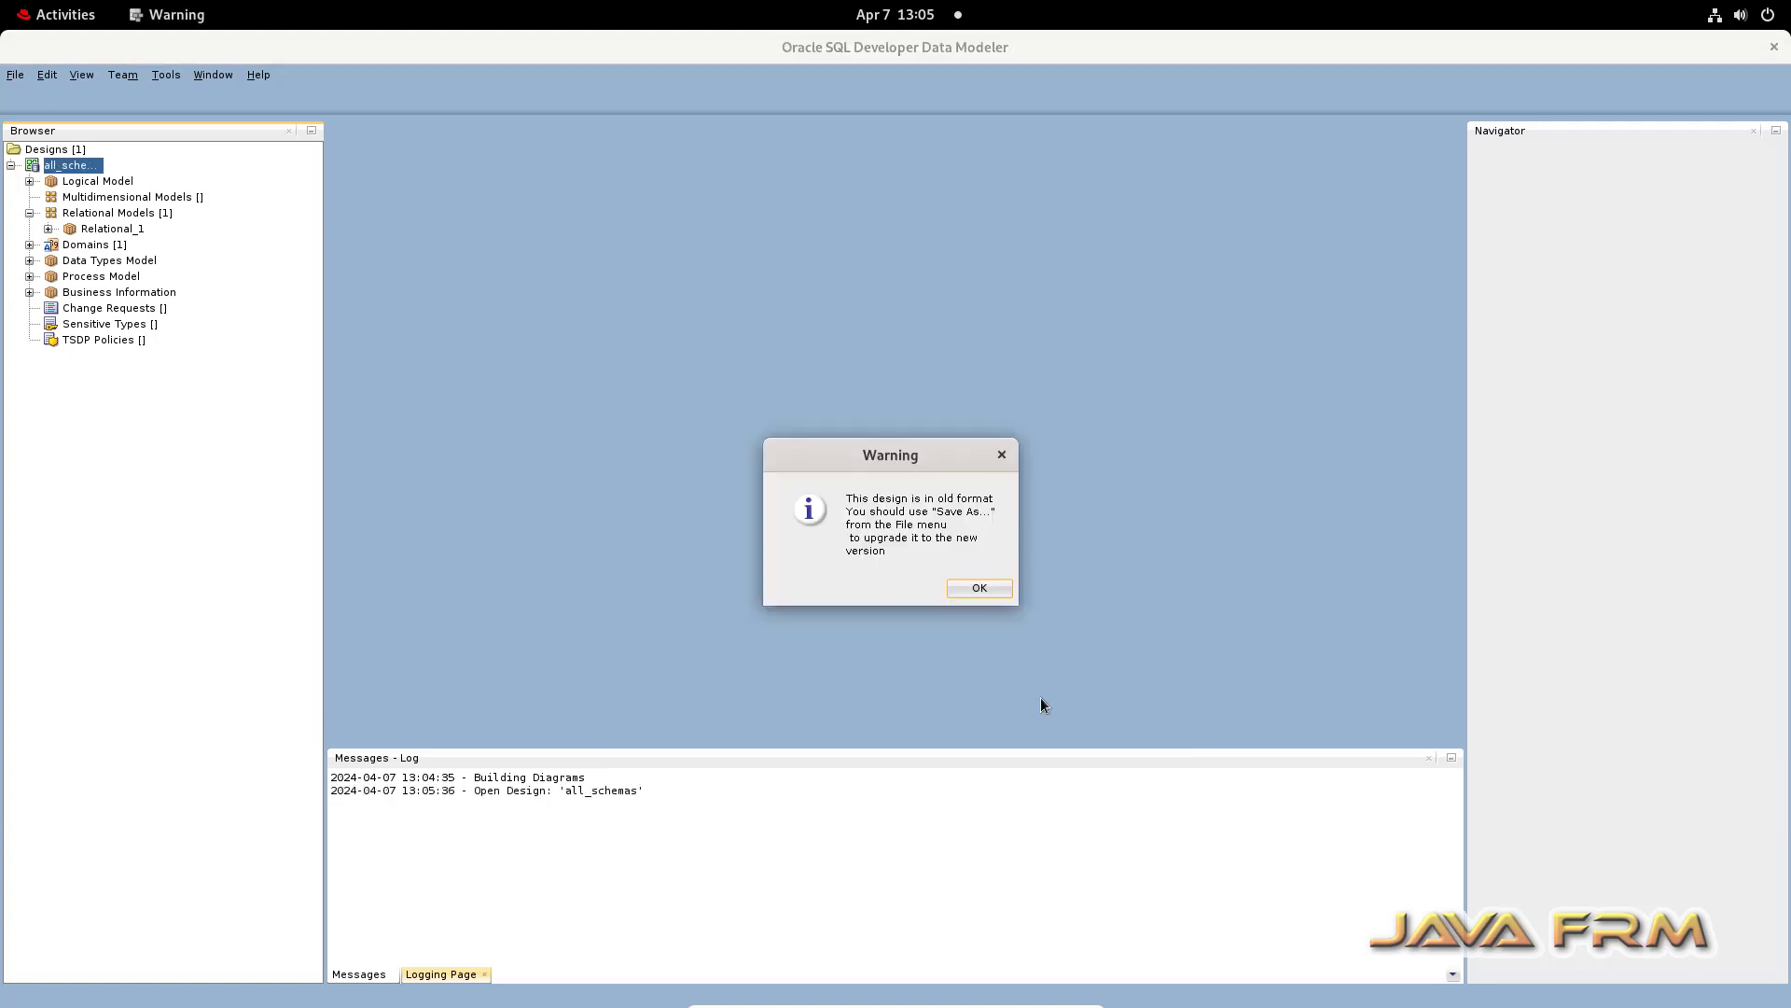
click(988, 590)
click(908, 638)
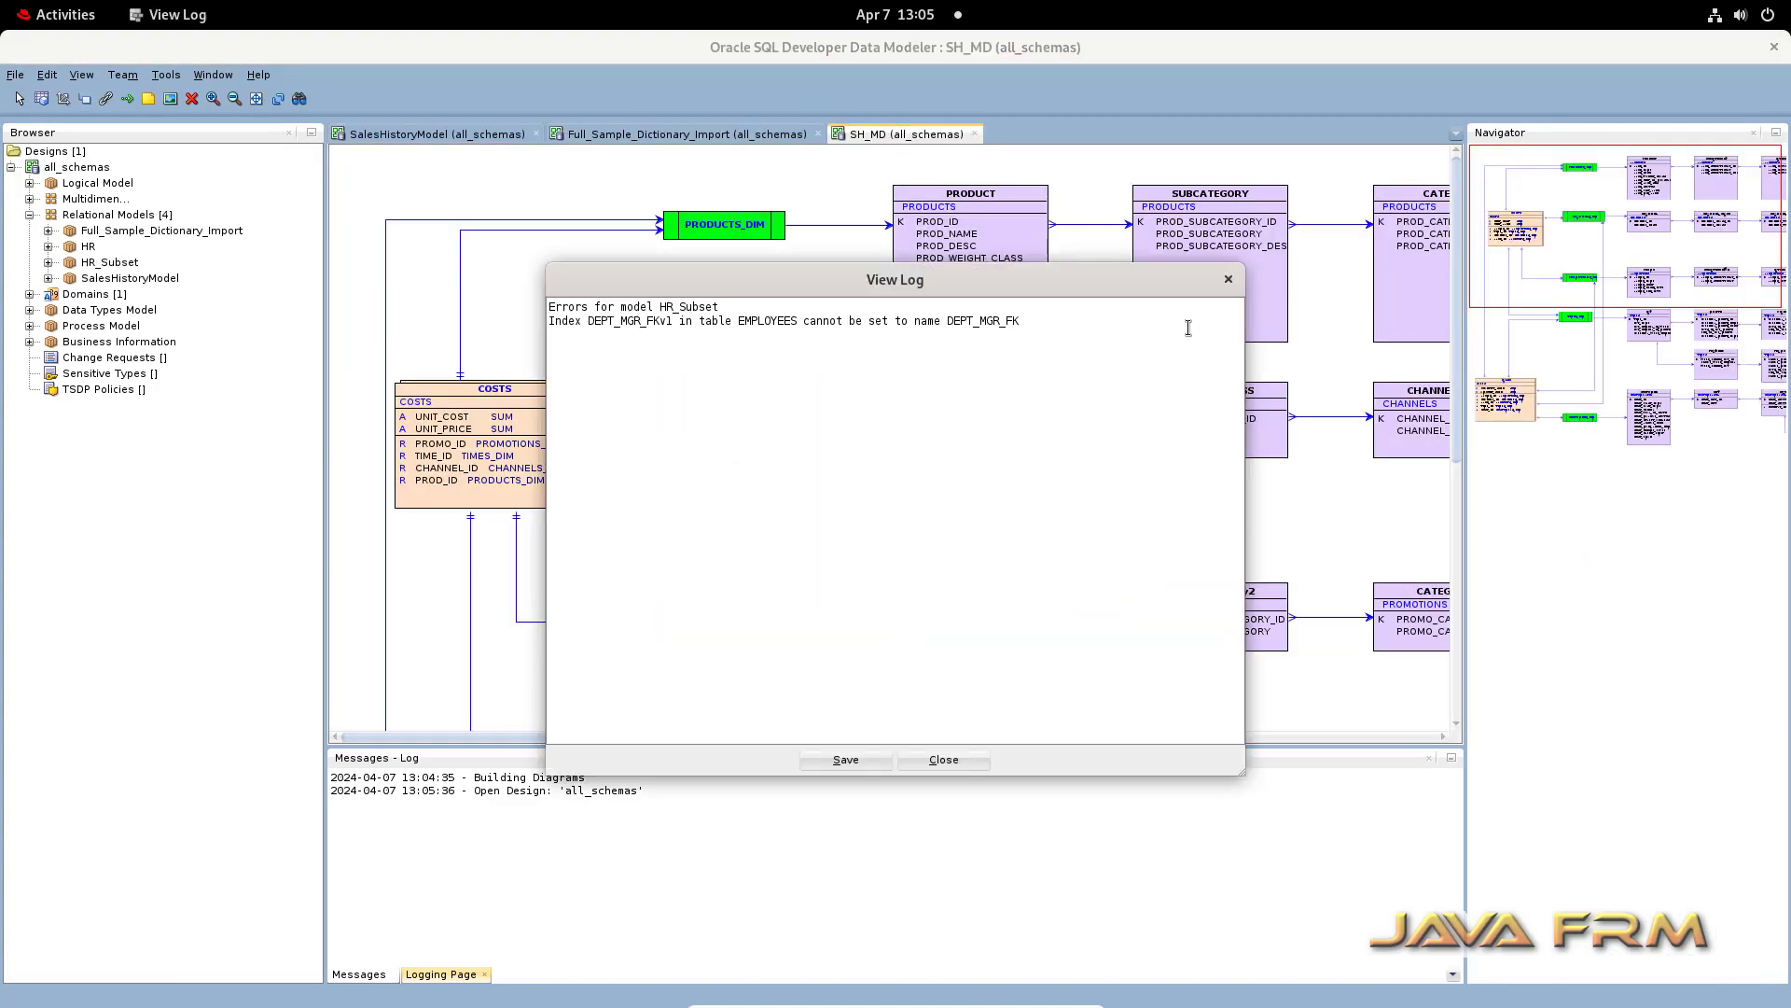
- Dismiss the View Log for the opened design and look over the whole SH_MD multidimensional diagram
click(1228, 279)
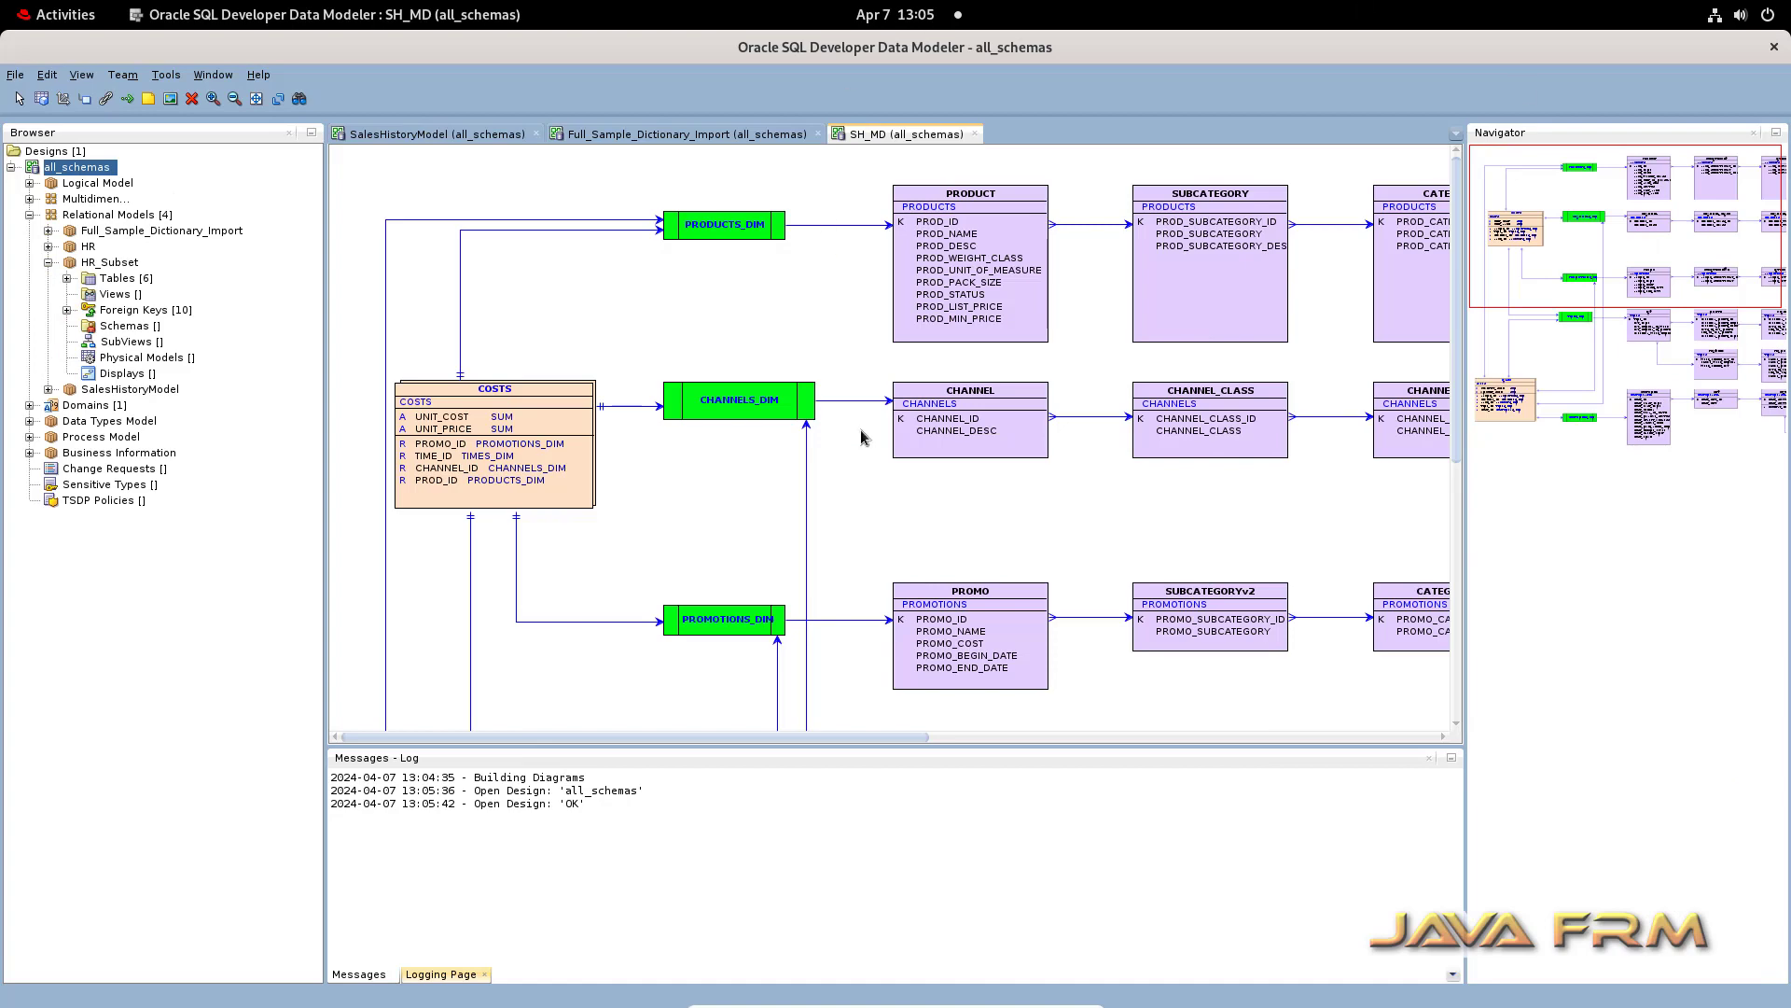
scroll(1066, 580, down, 5)
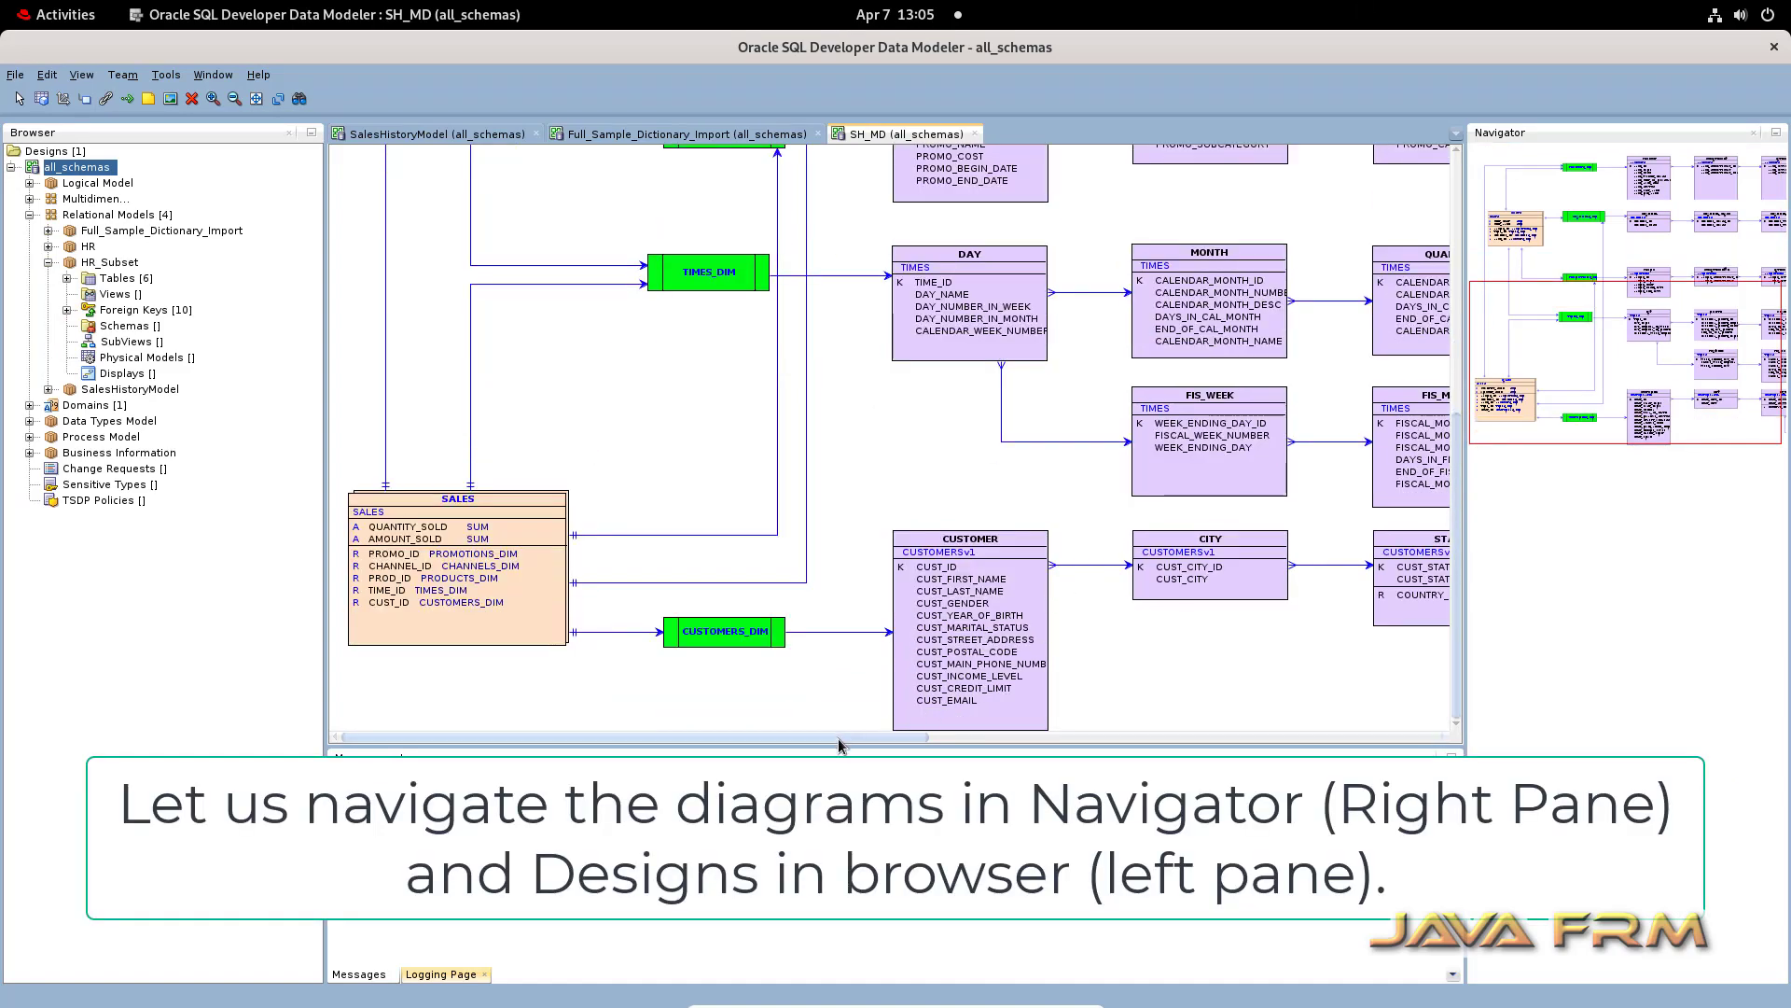
scroll(839, 744, right, 10)
scroll(1126, 665, up, 5)
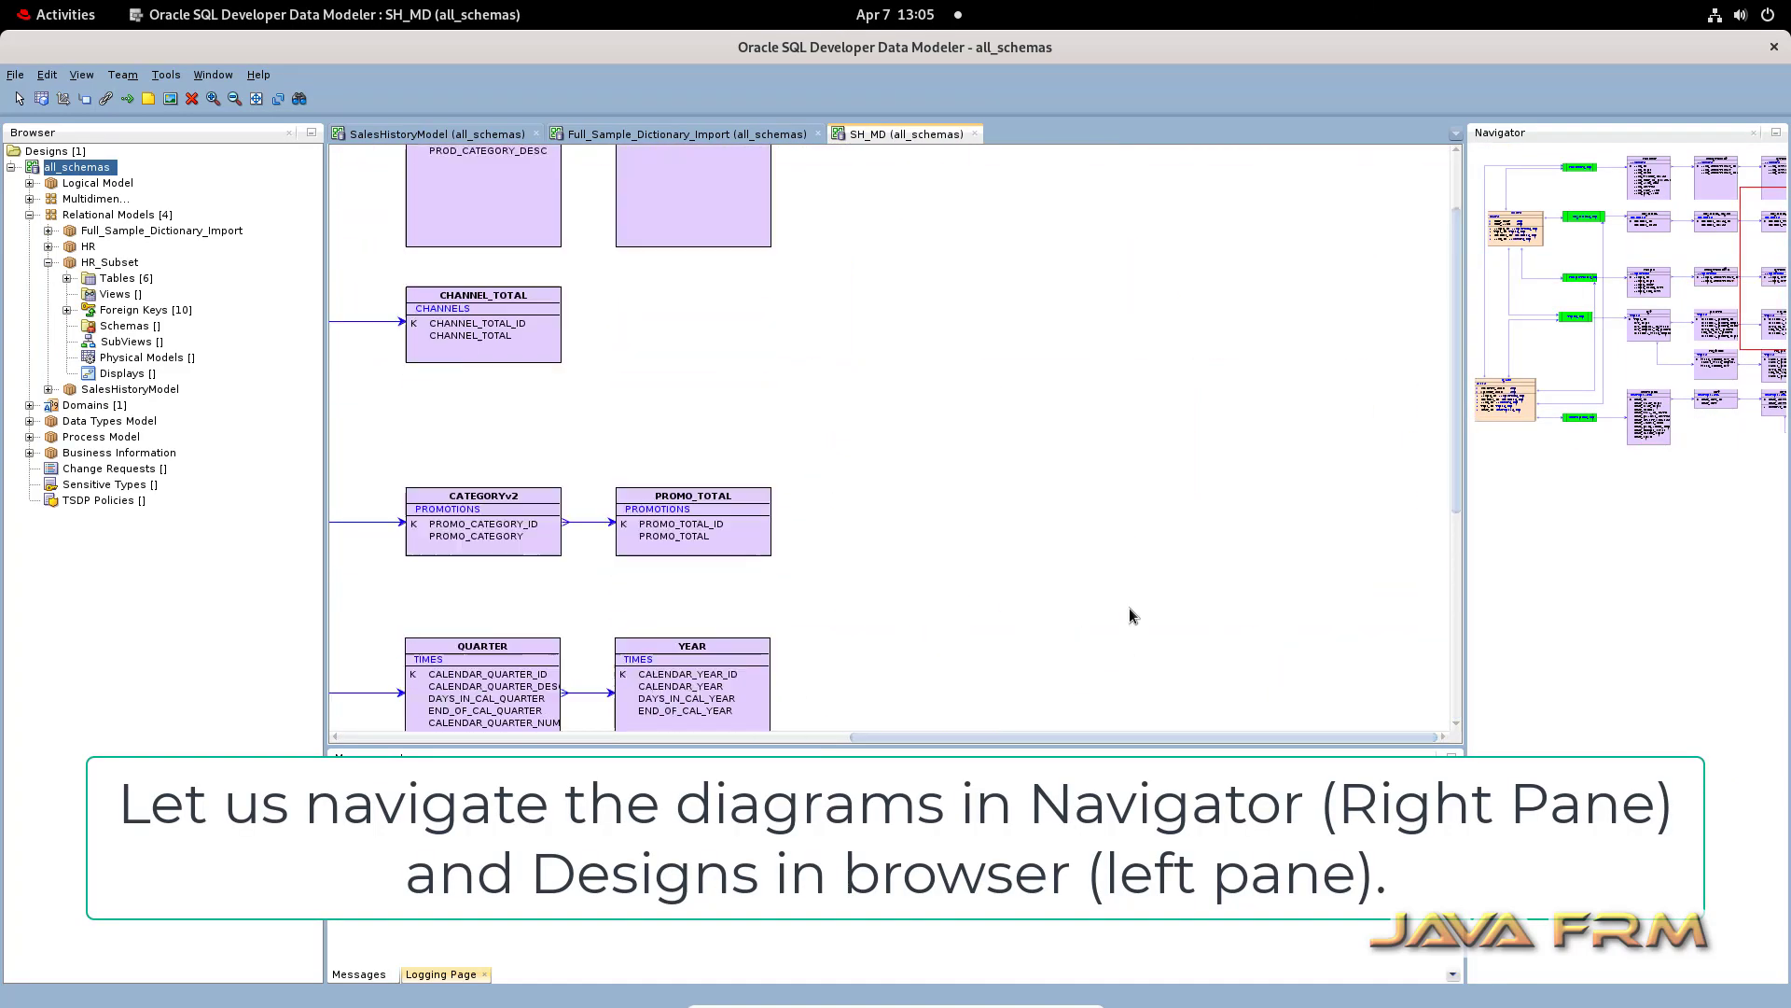
drag(1243, 745, 620, 746)
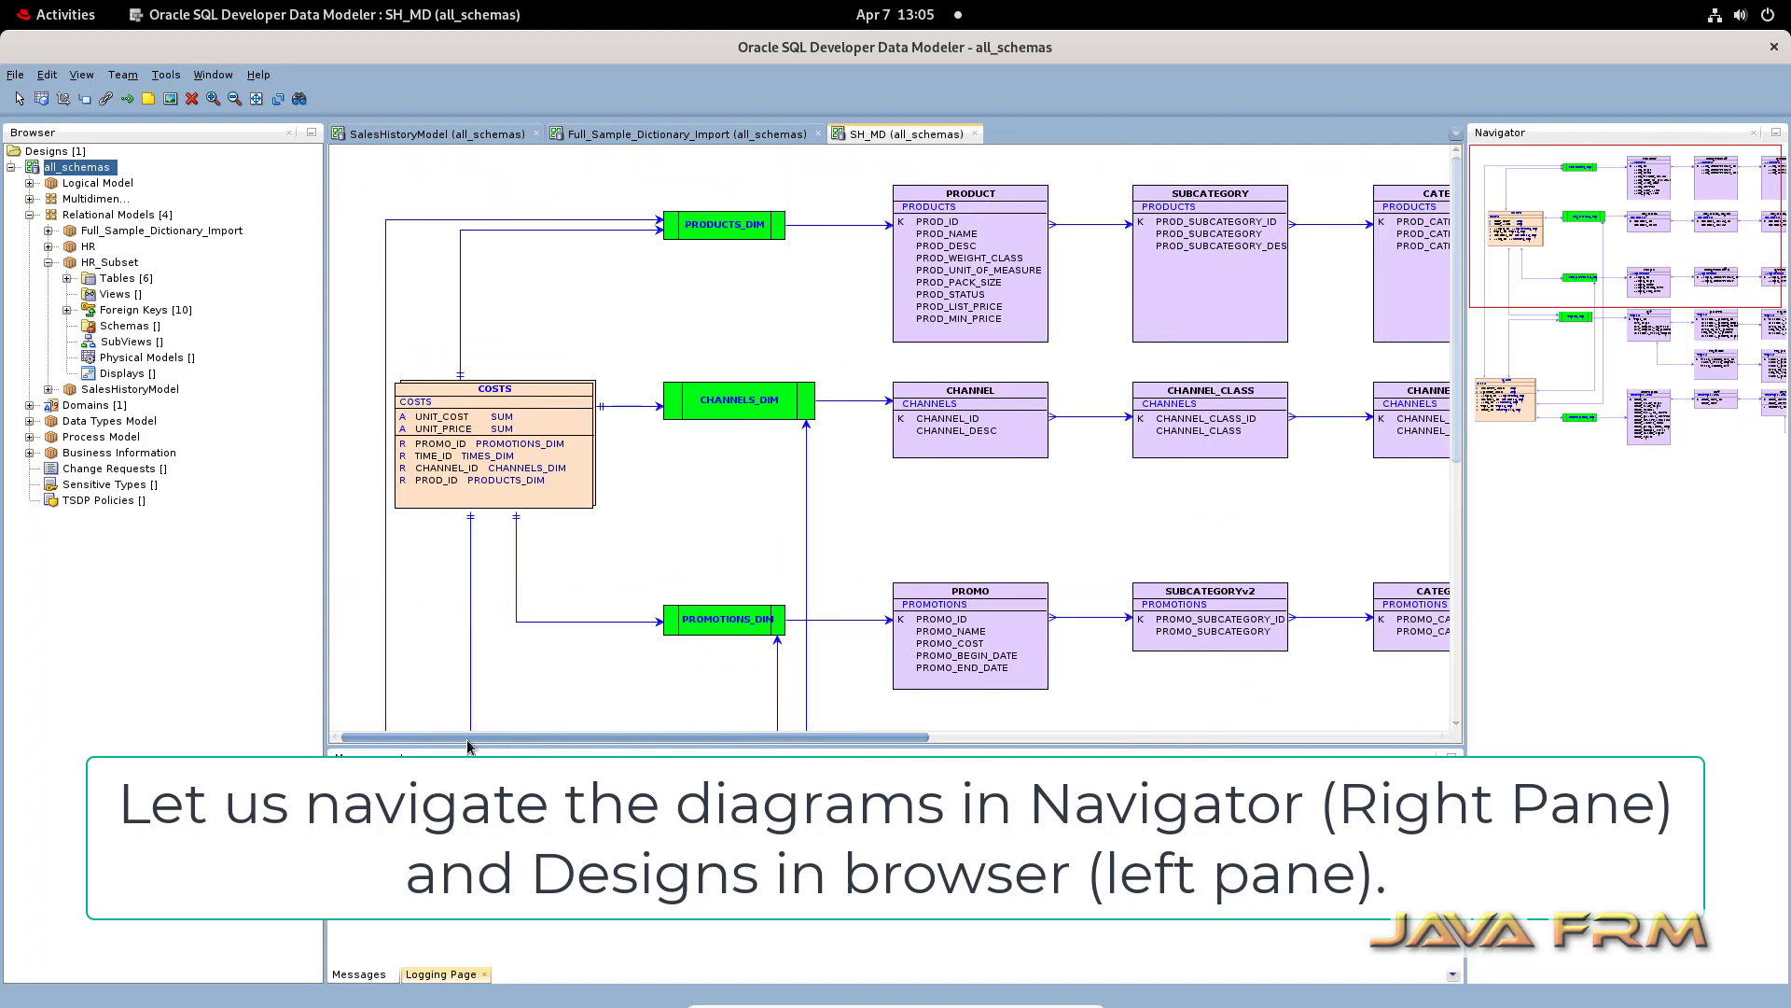
- Show the Full_Sample_Dictionary_Import diagram and examine its tables and views across the full height and width
click(657, 137)
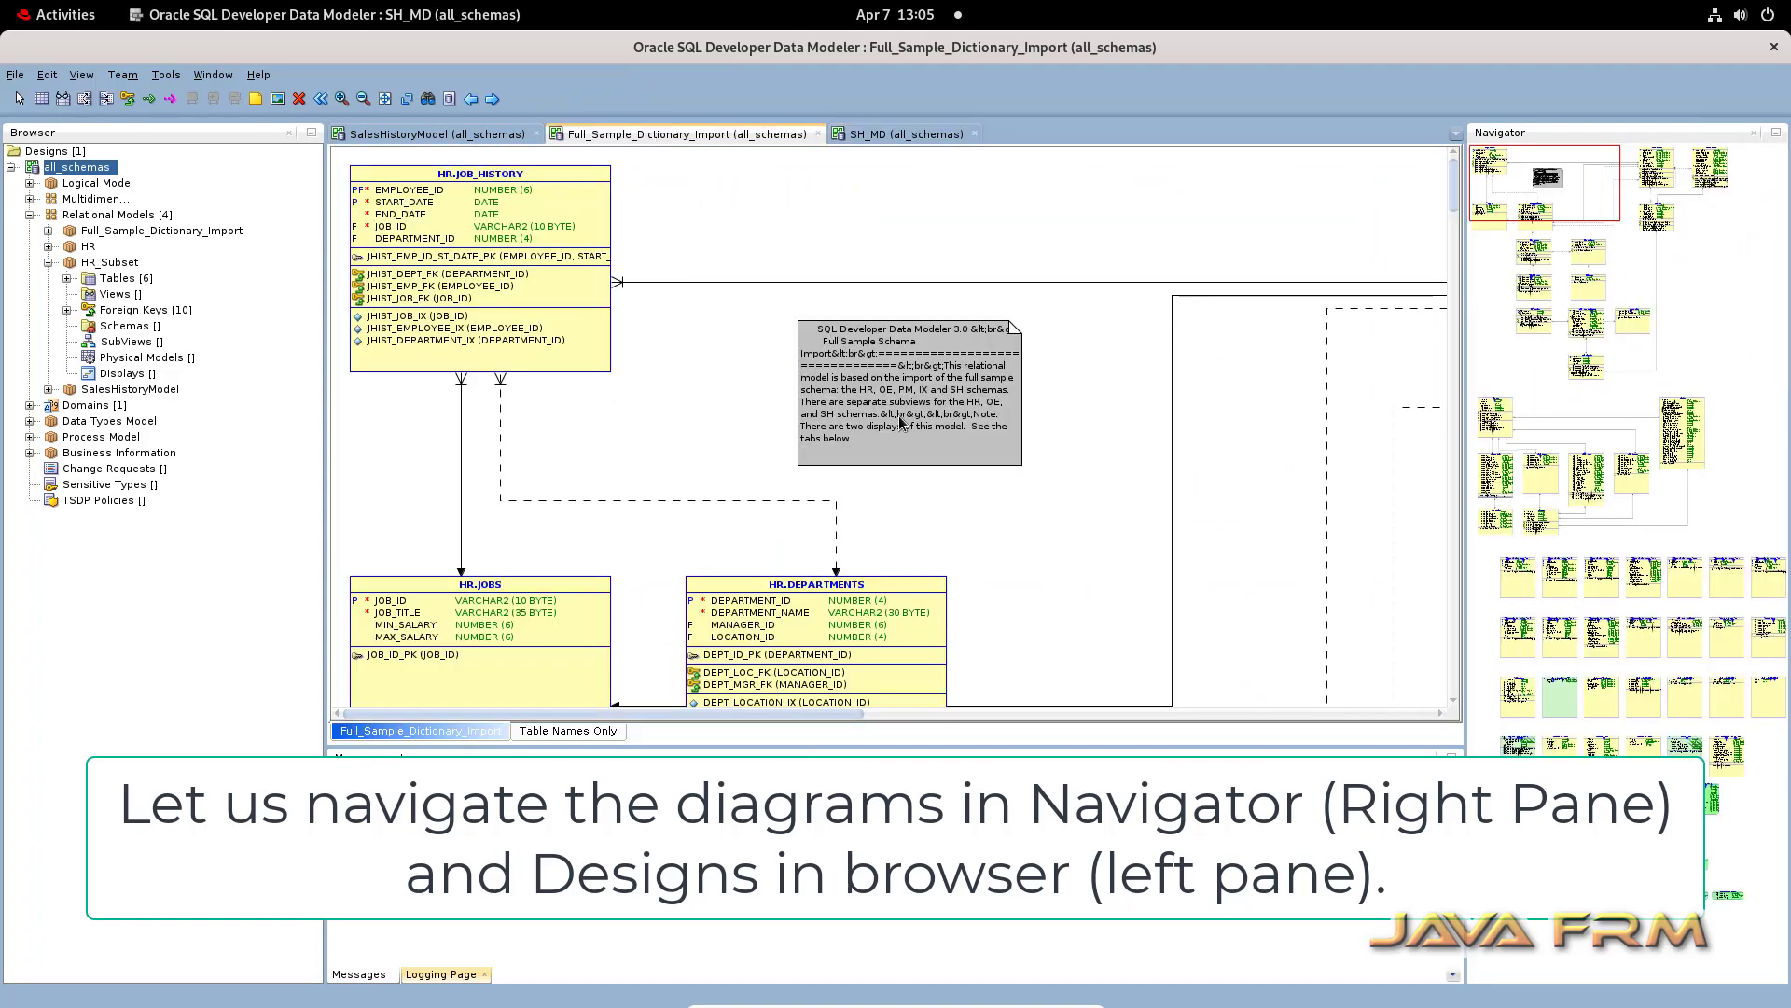
scroll(890, 457, down, 20)
scroll(889, 525, down, 20)
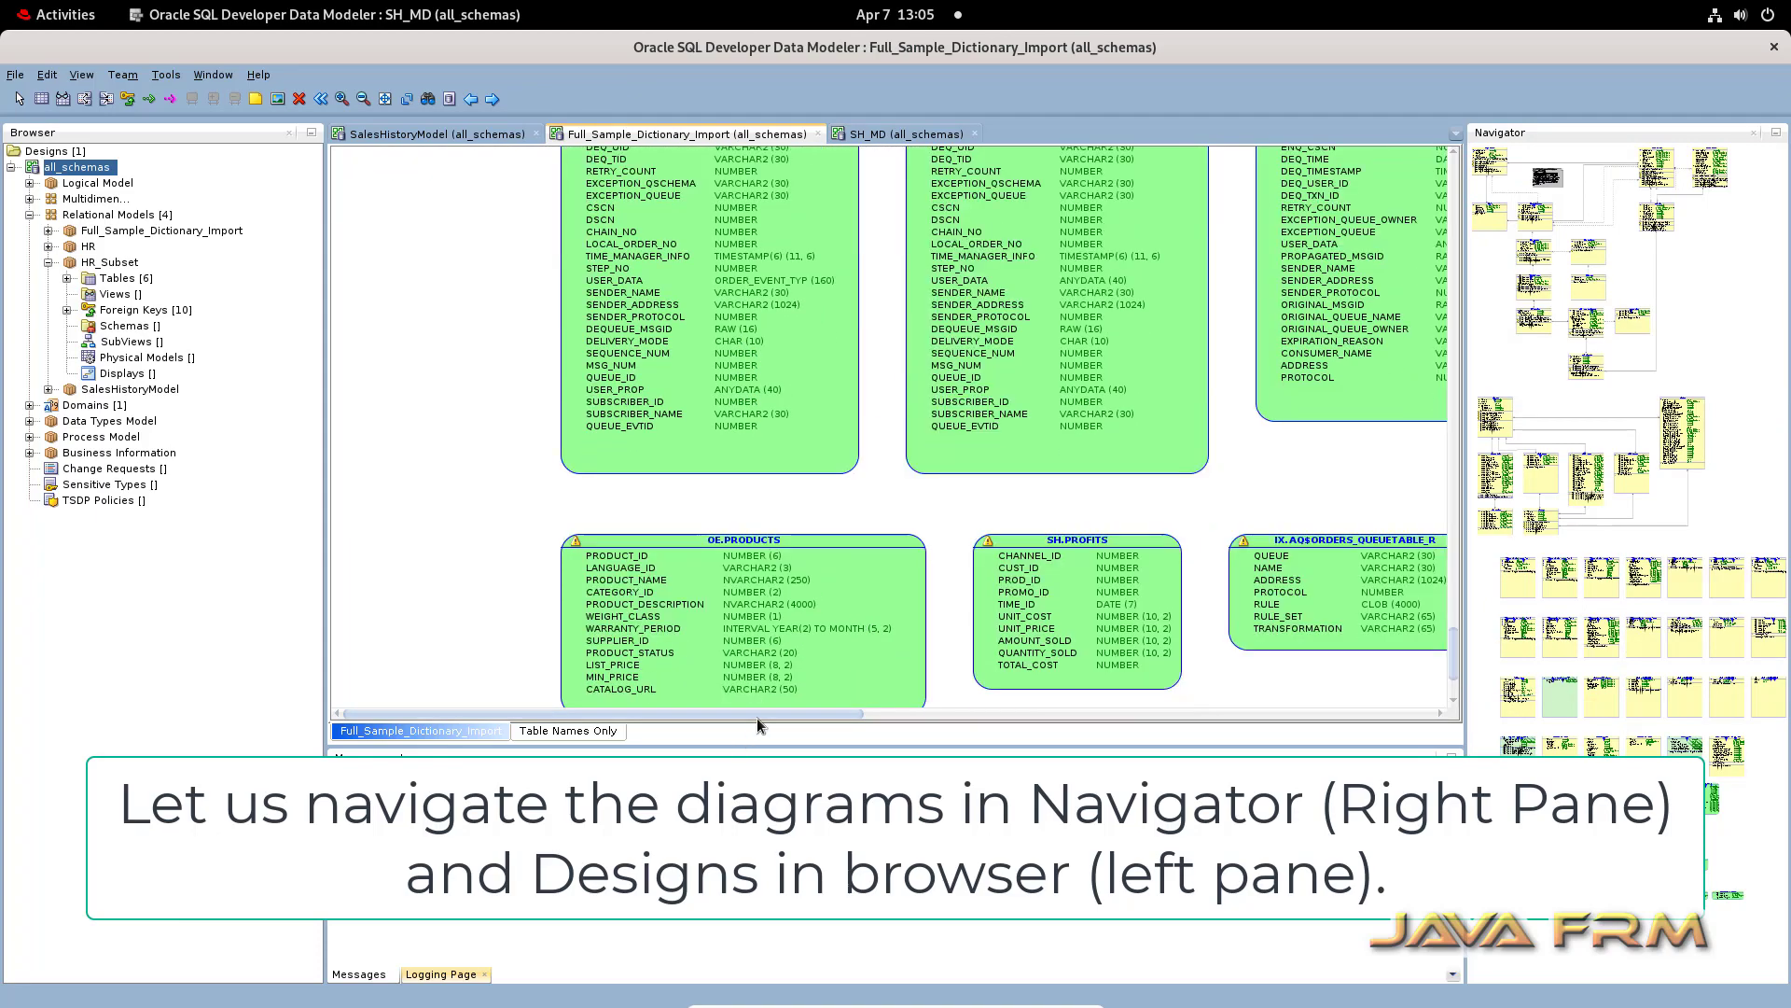
drag(769, 714, 1437, 750)
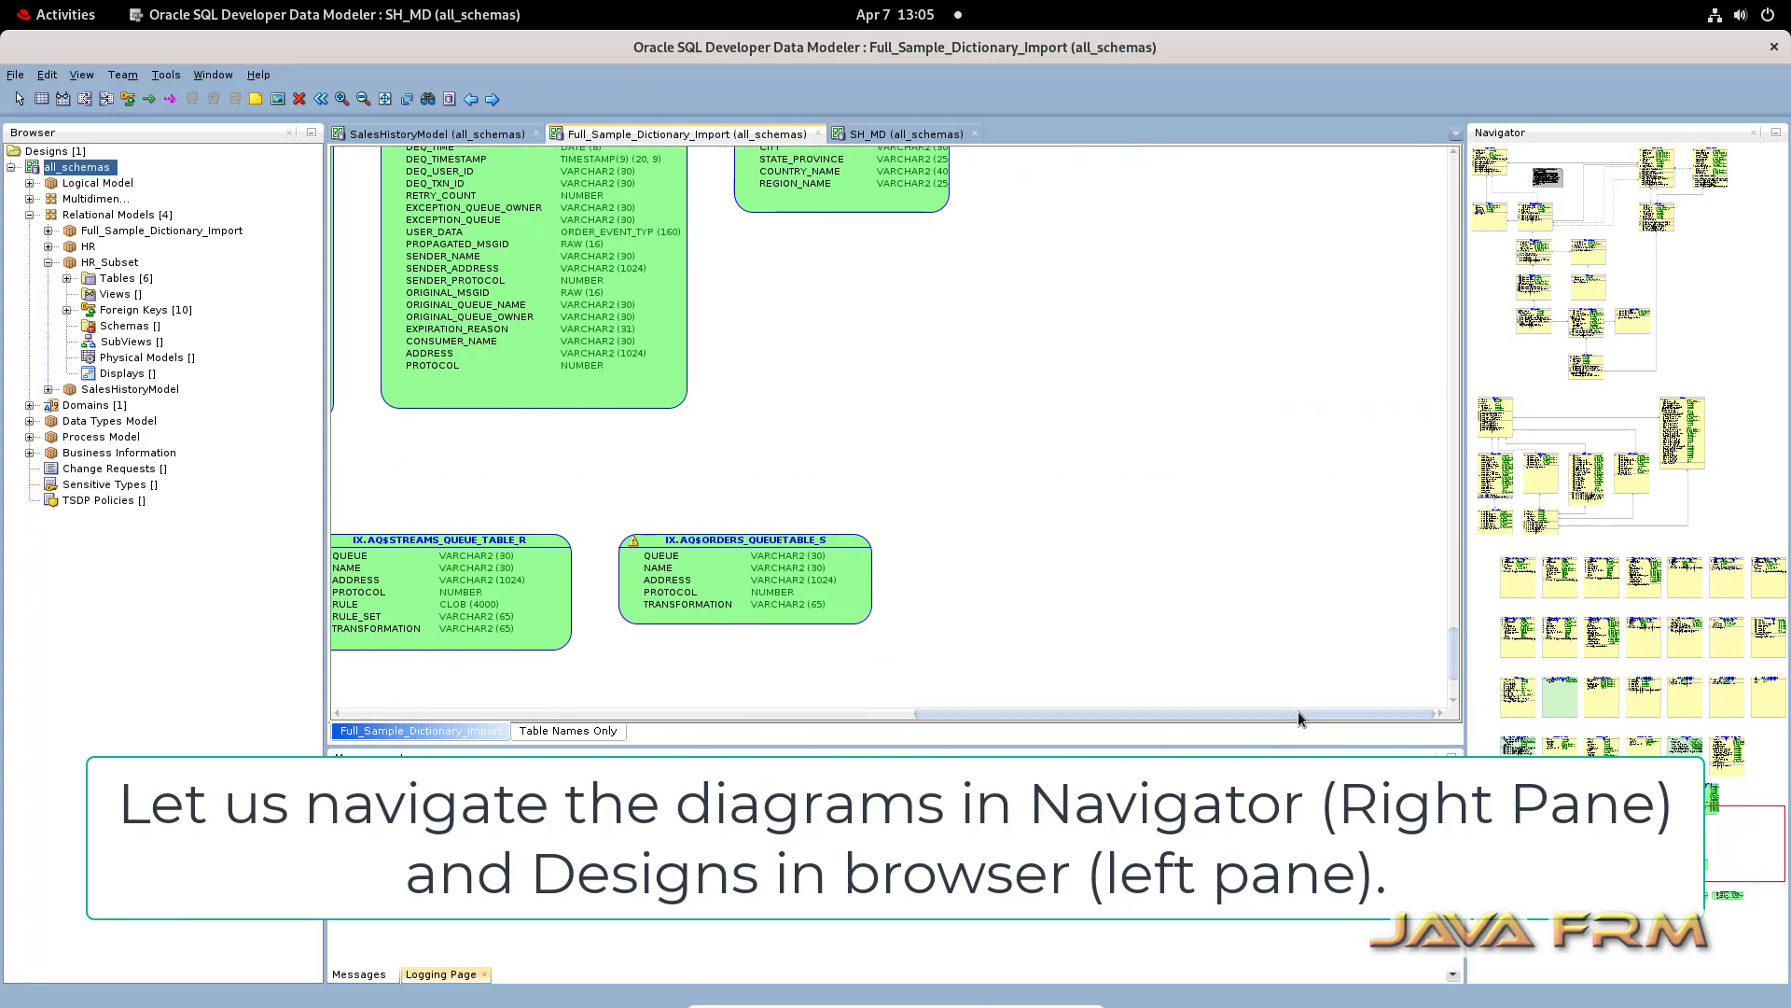
scroll(1043, 616, down, 3)
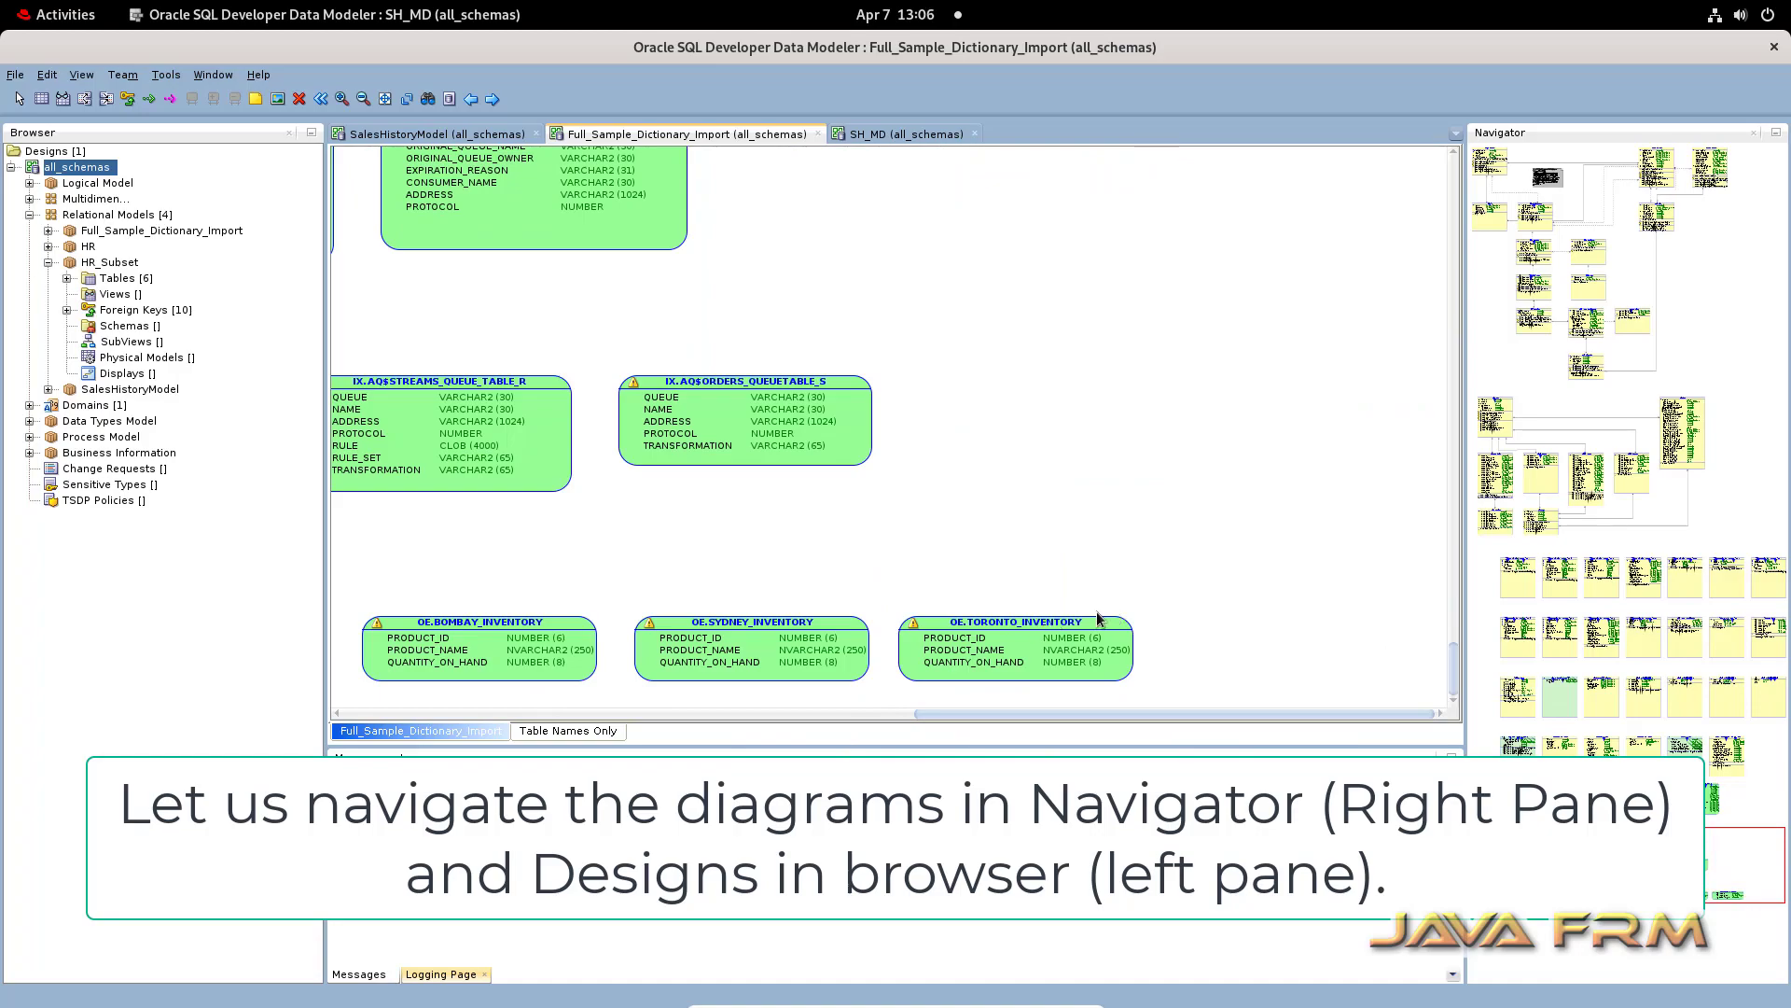
scroll(1095, 612, up, 10)
scroll(1095, 612, up, 15)
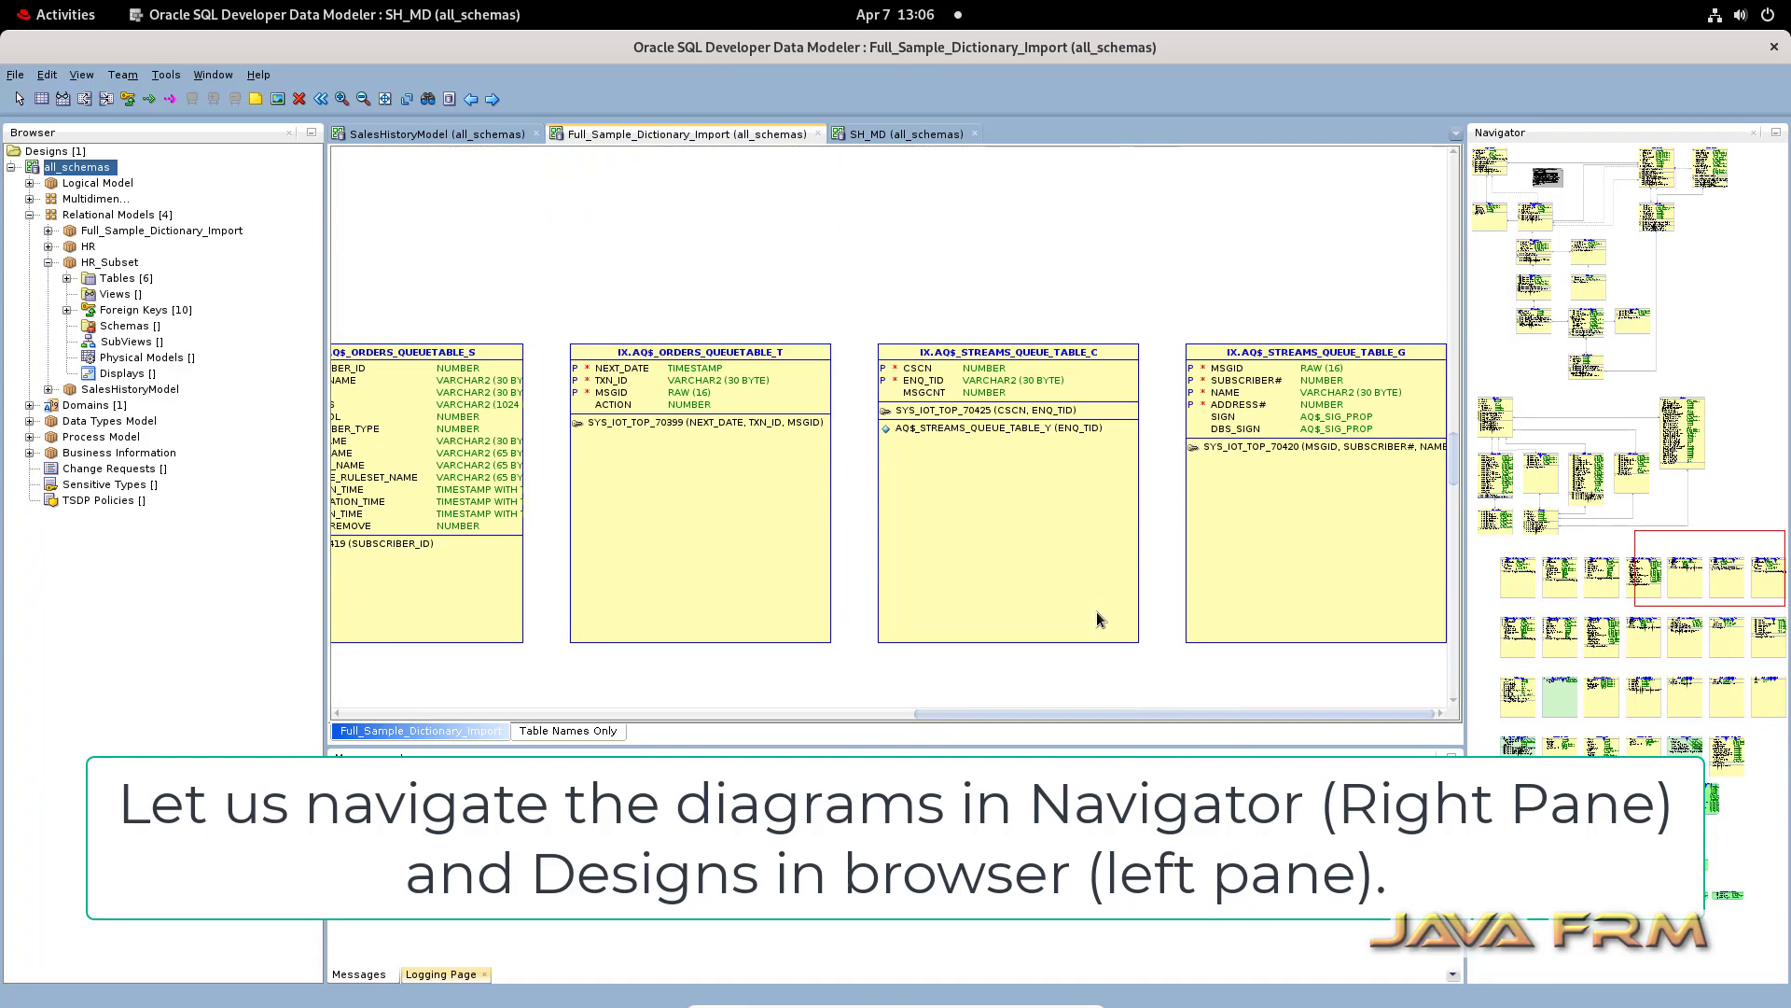
scroll(1089, 616, up, 5)
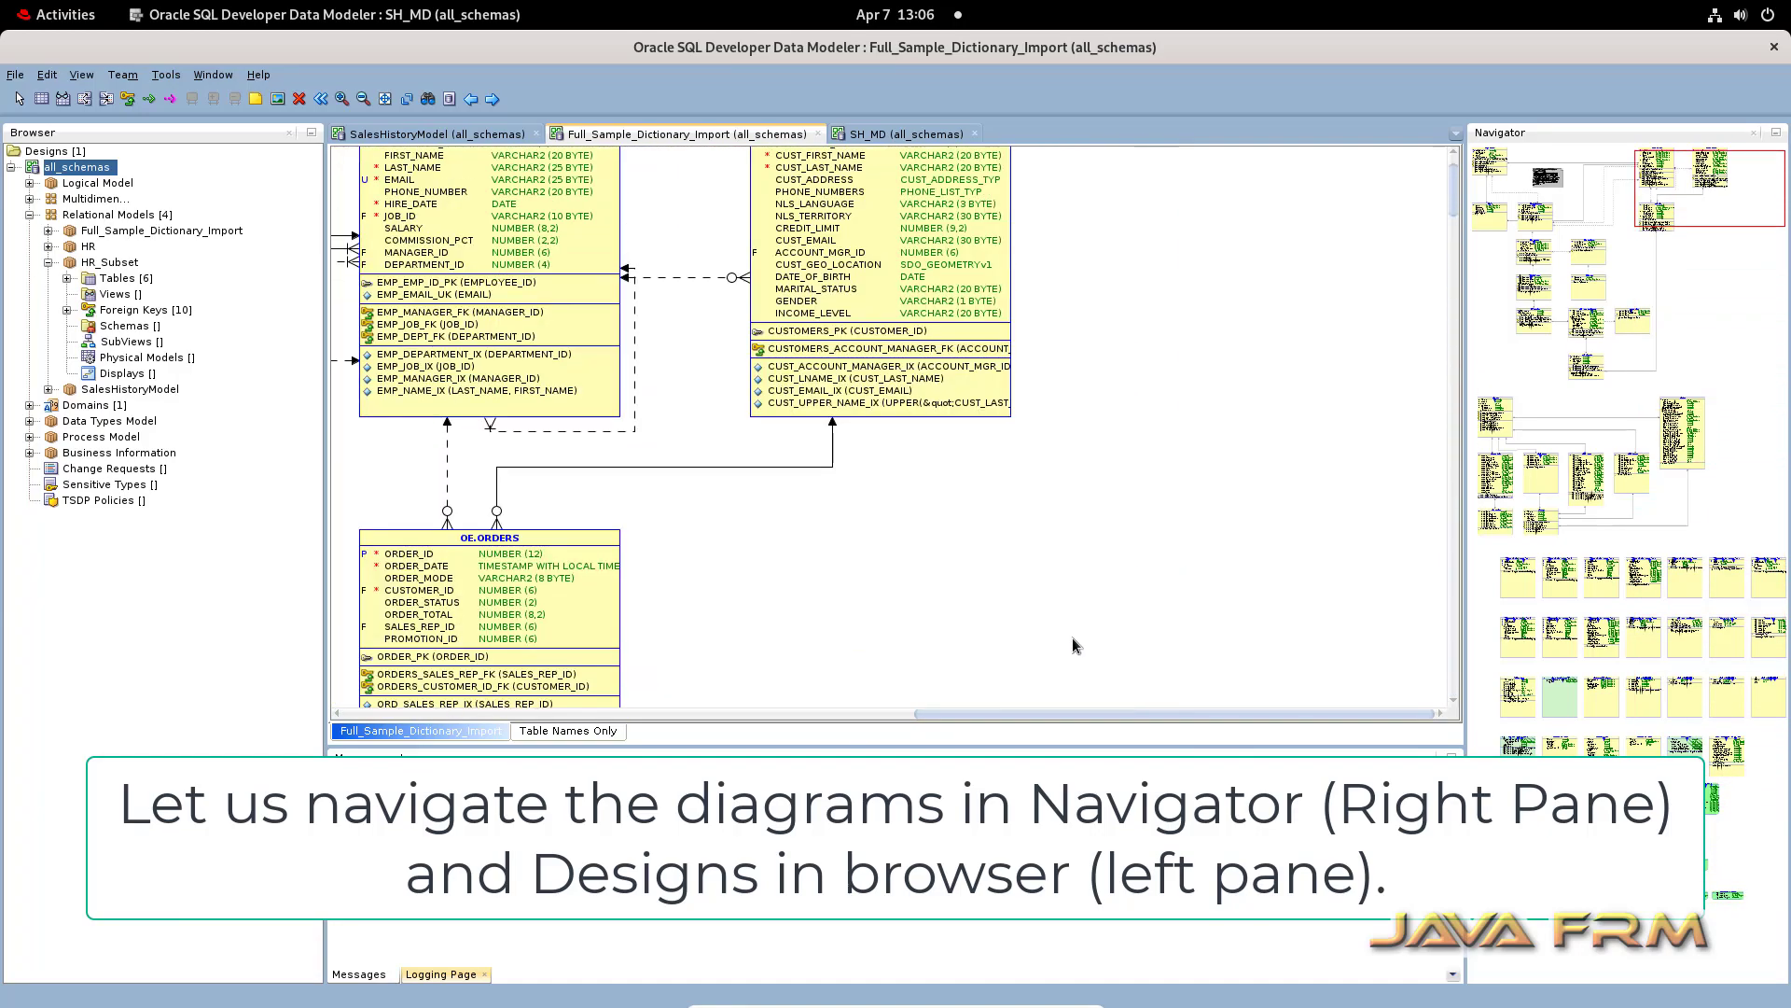
drag(1209, 713, 636, 714)
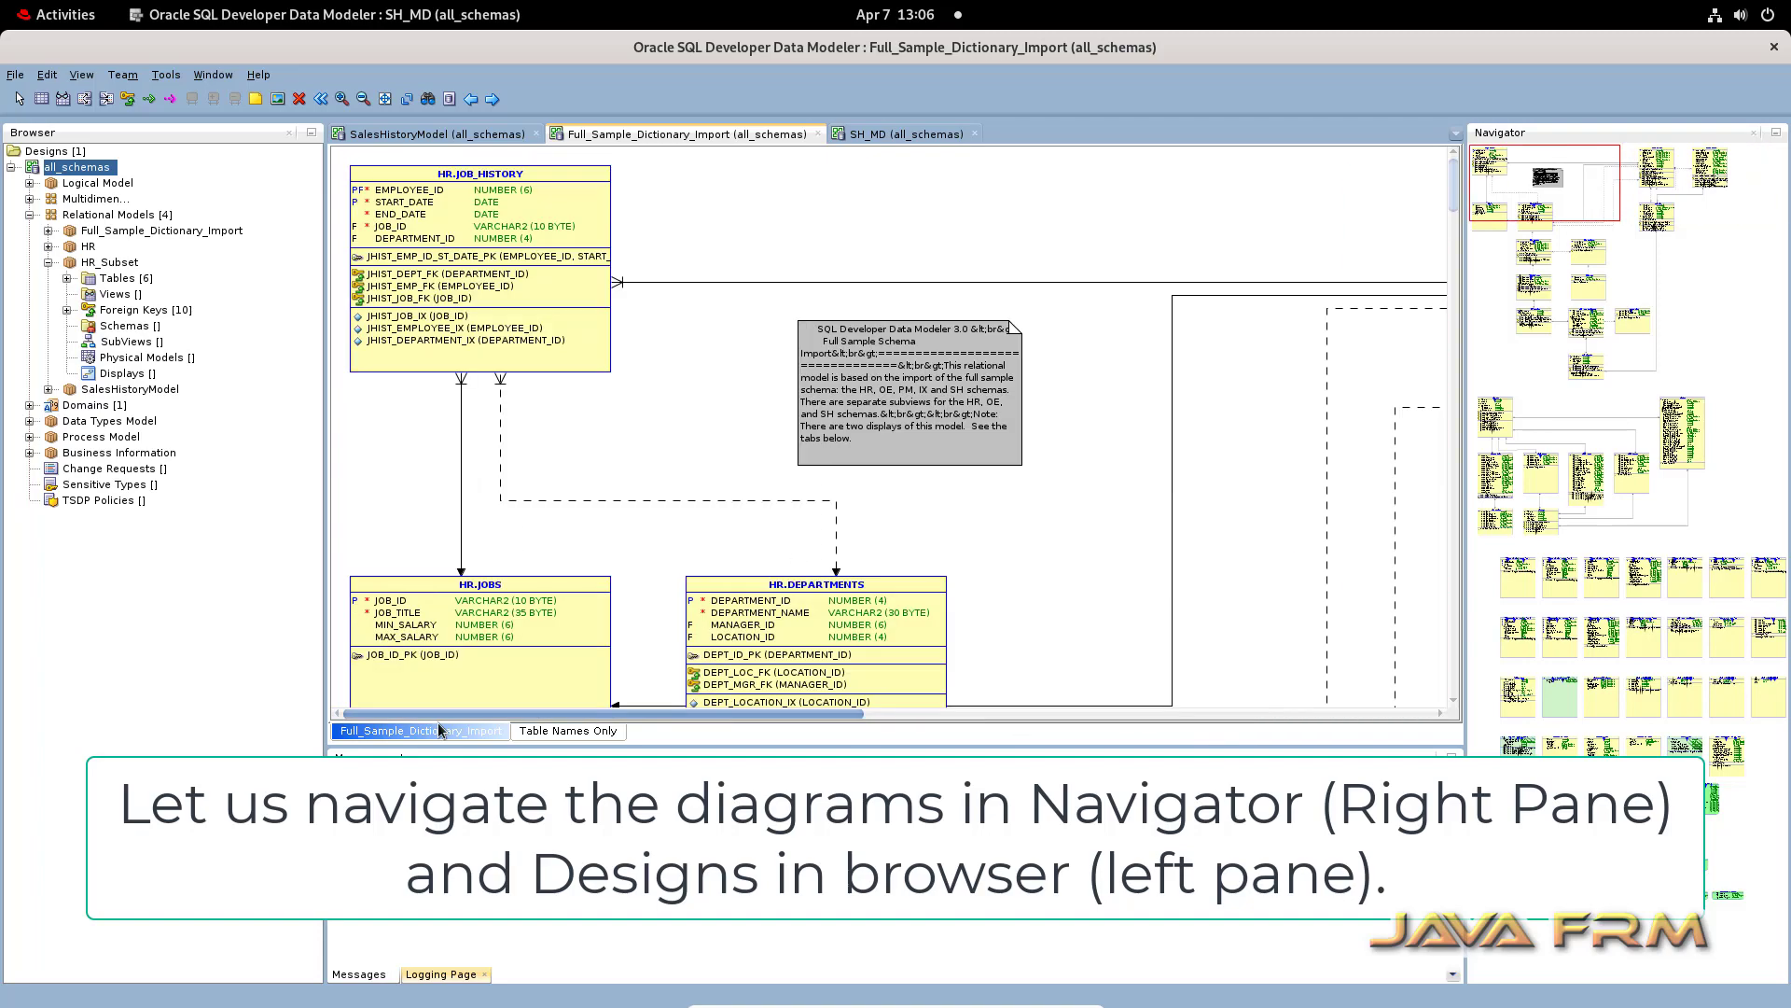
- Show the SalesHistoryModel diagram and examine its tables and views through to the far end
click(451, 135)
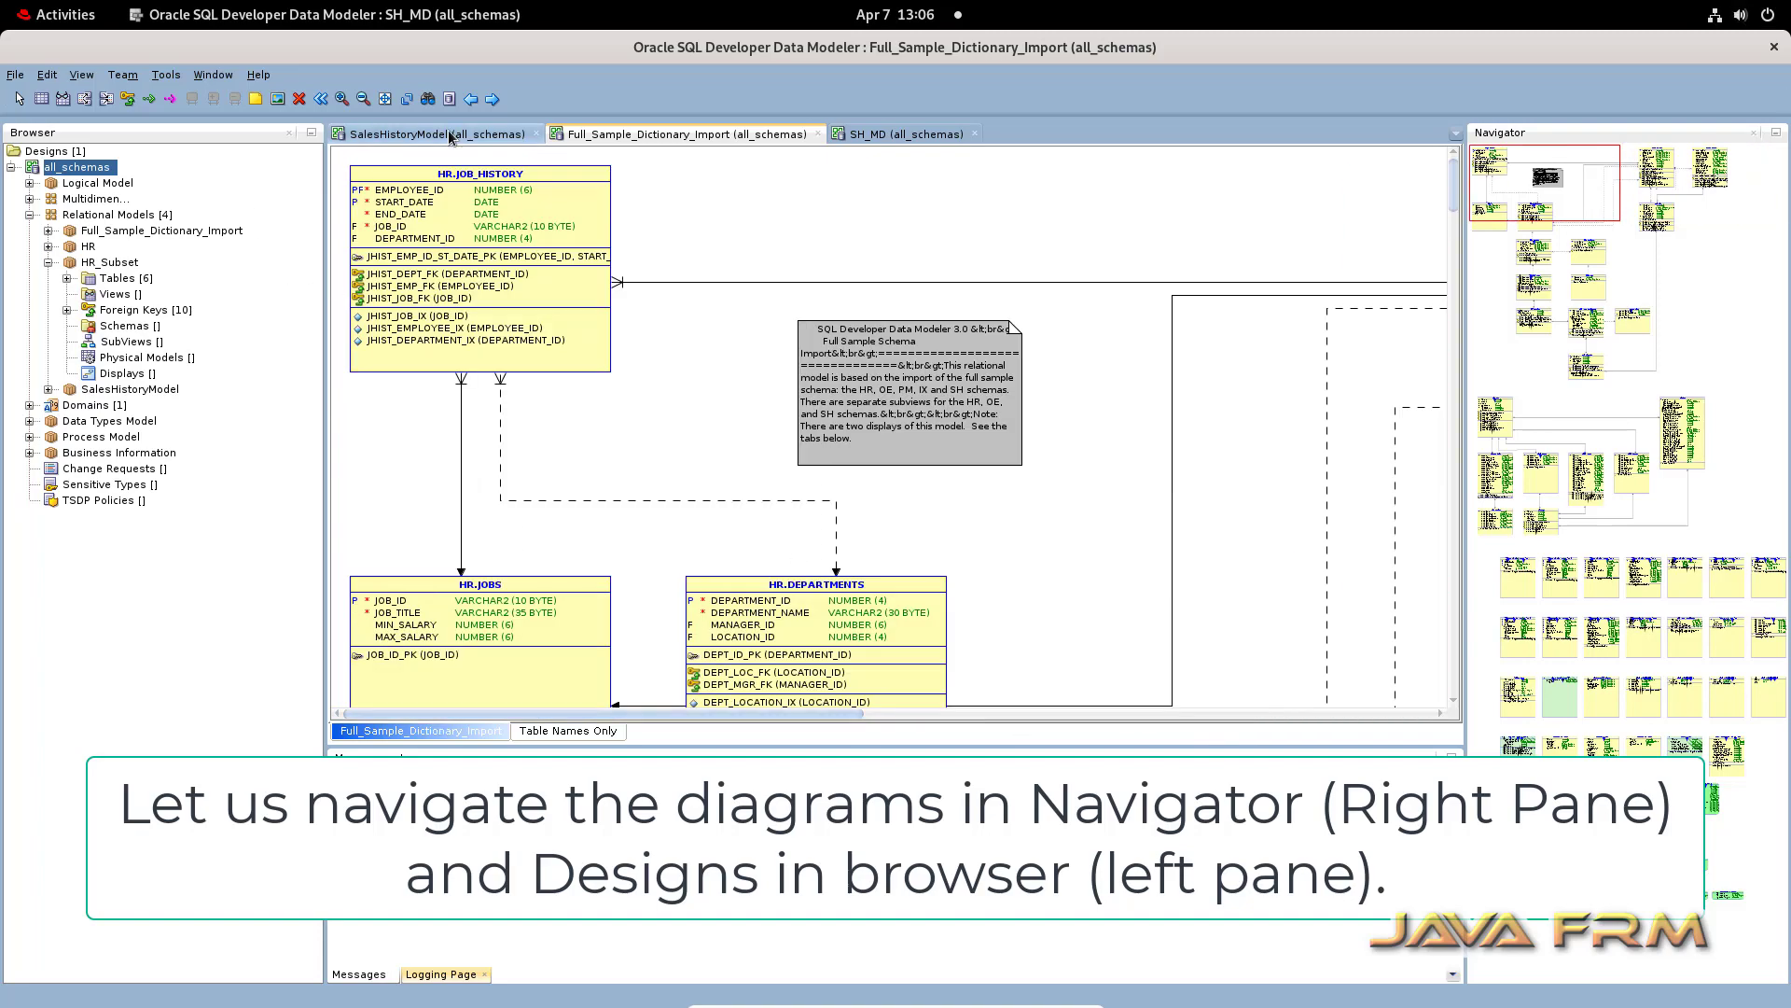
scroll(695, 539, down, 5)
scroll(695, 540, up, 5)
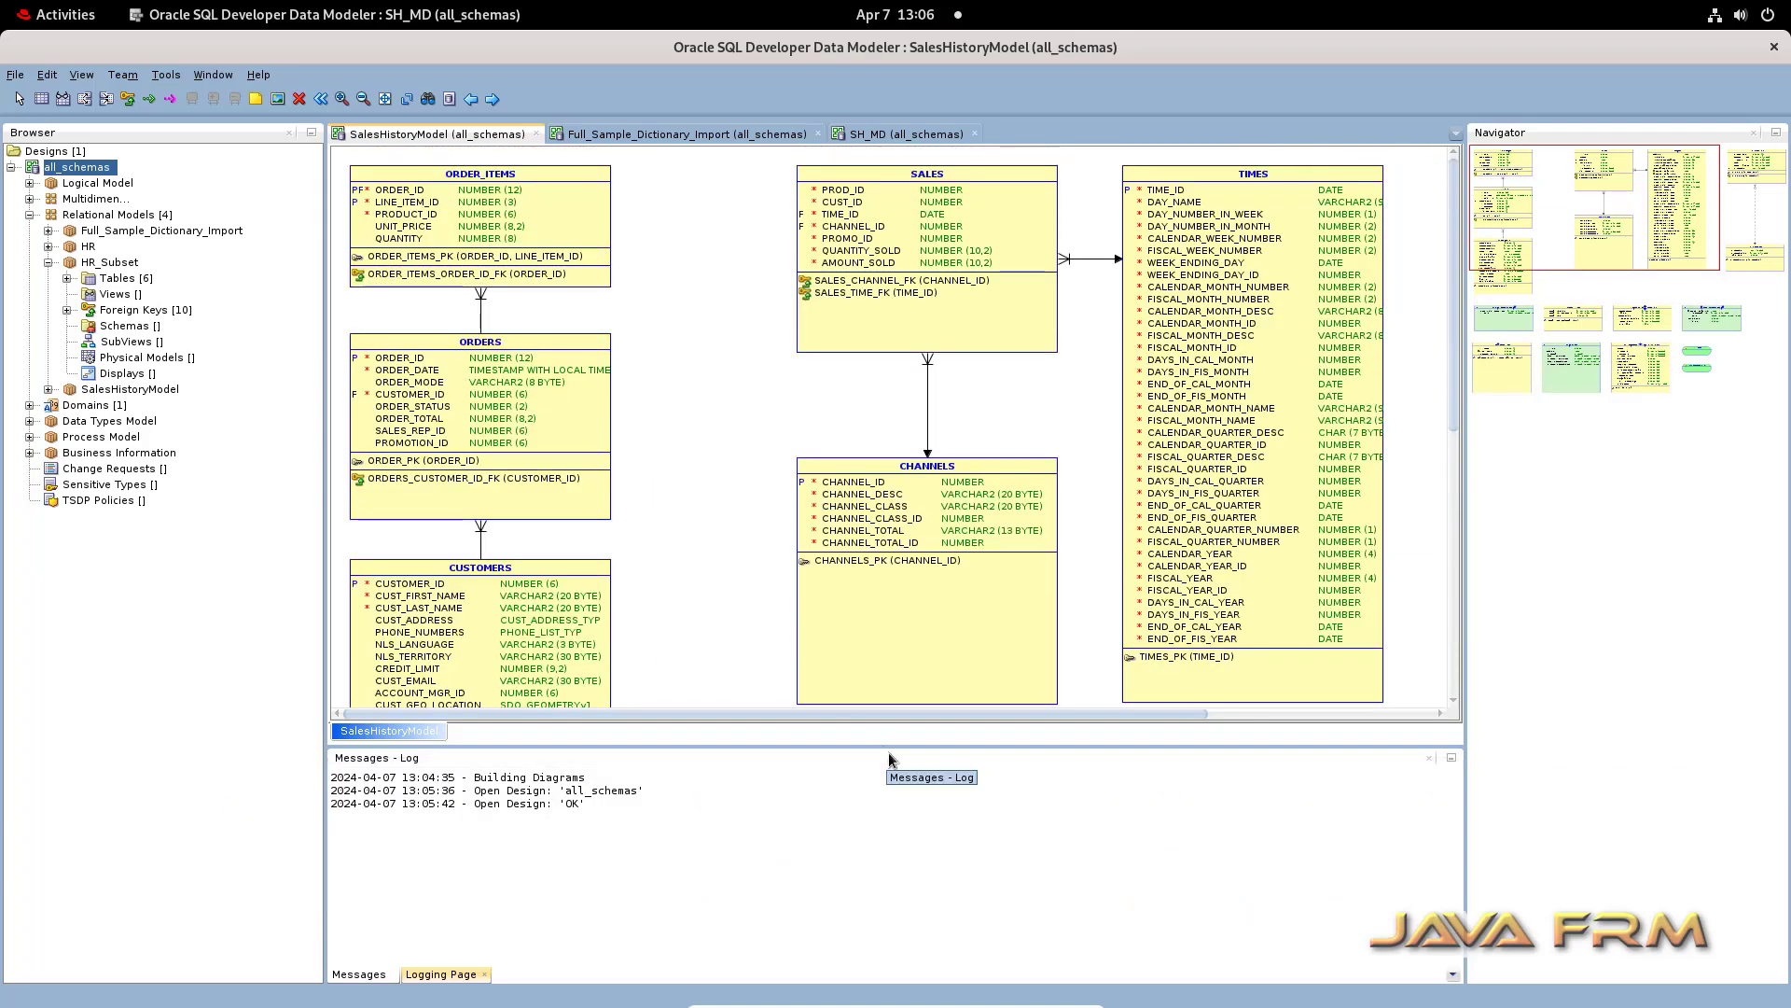
drag(892, 715, 1324, 713)
scroll(1139, 595, down, 5)
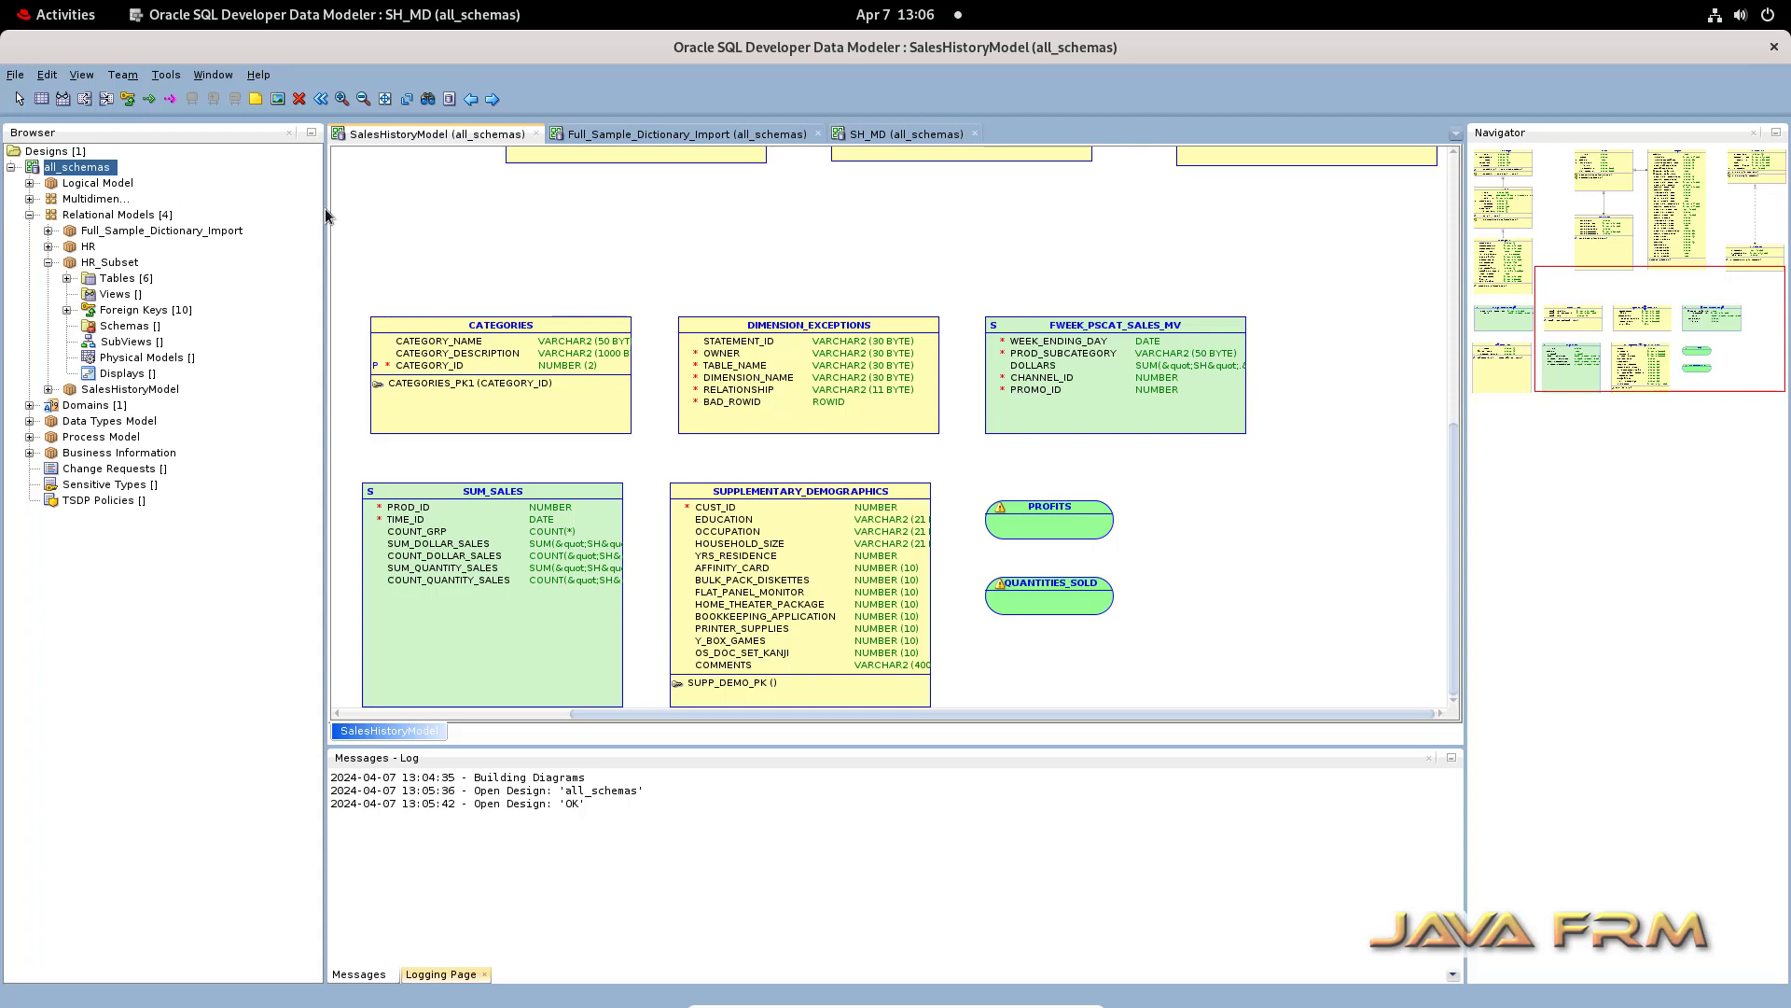
- Widen the Browser pane and expand the Logical Model's Entities, Relations, Views and SubViews to review their contents
drag(322, 212, 484, 216)
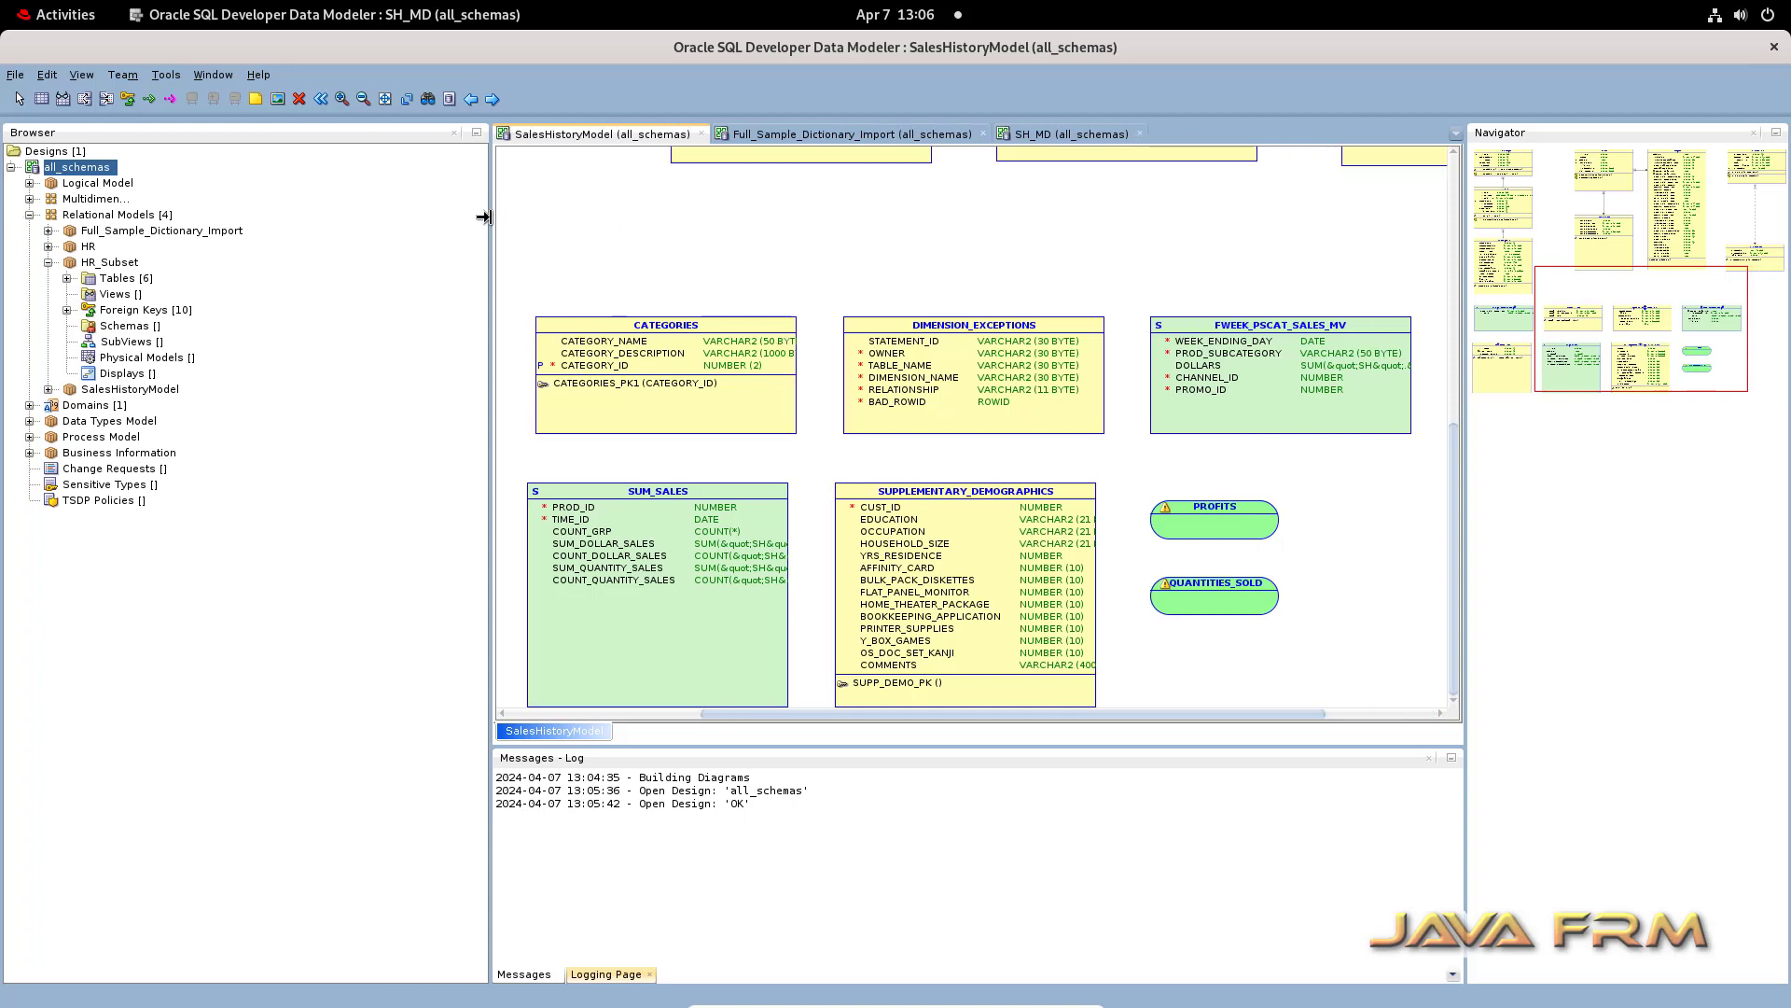
click(30, 184)
click(49, 200)
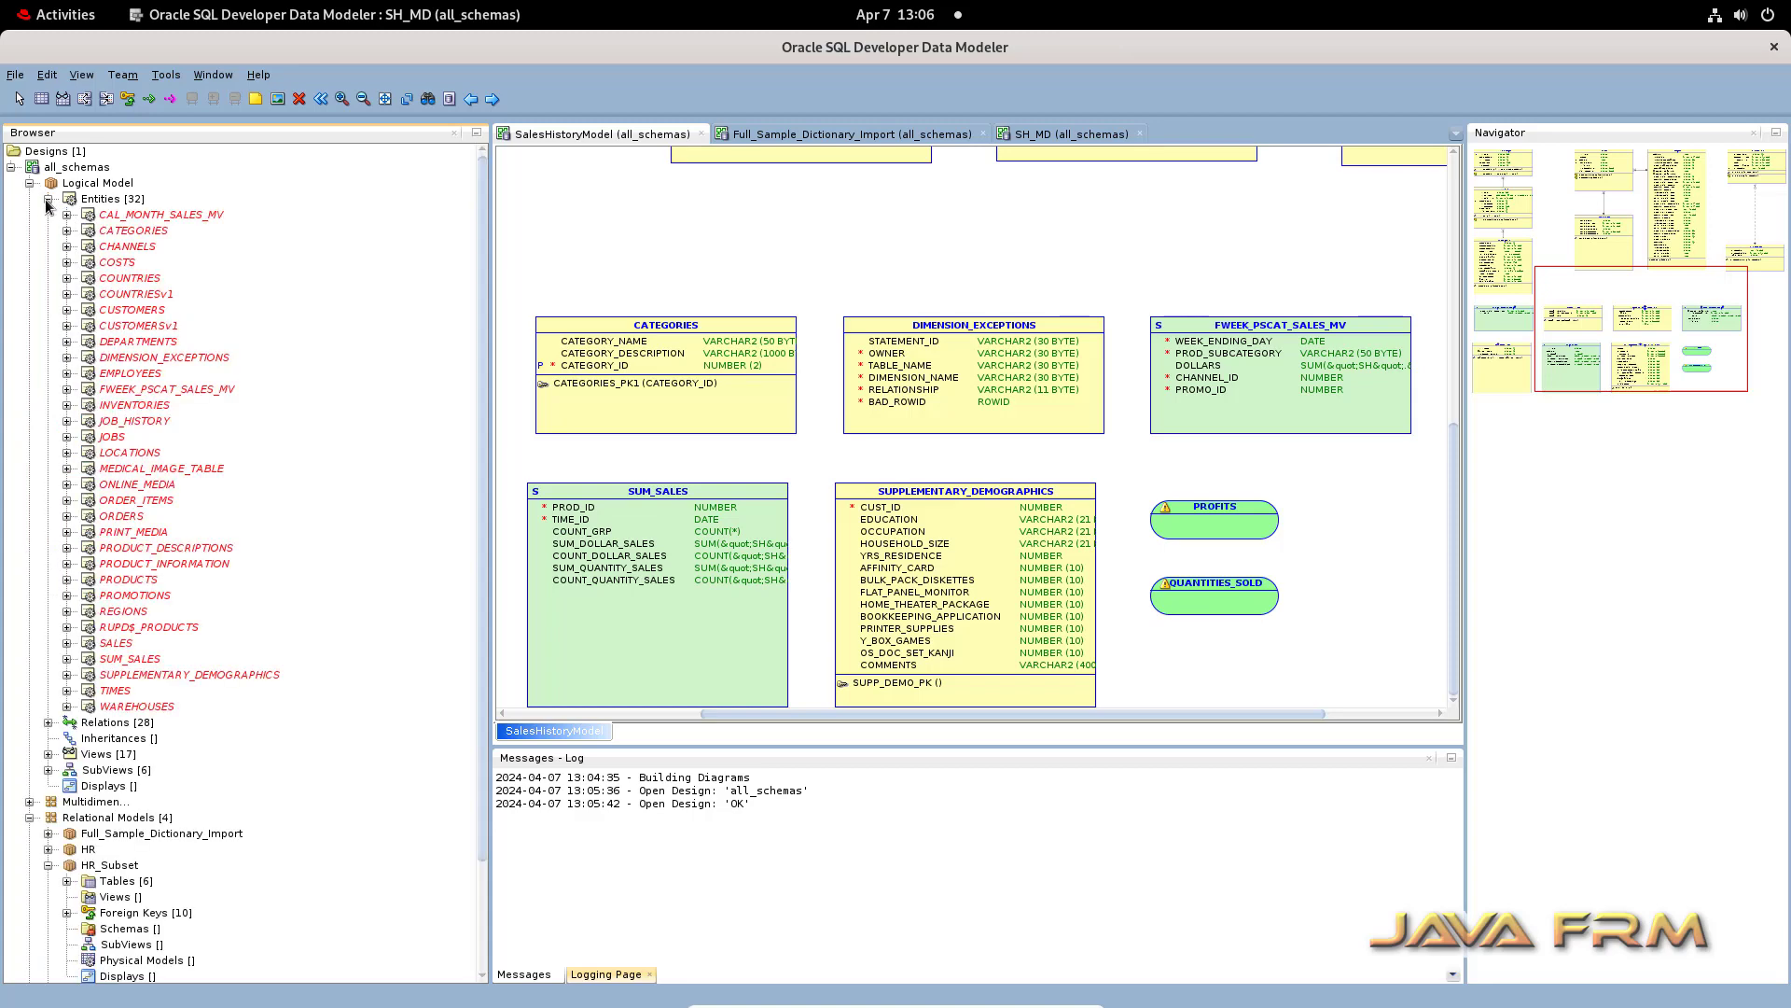
scroll(210, 421, down, 3)
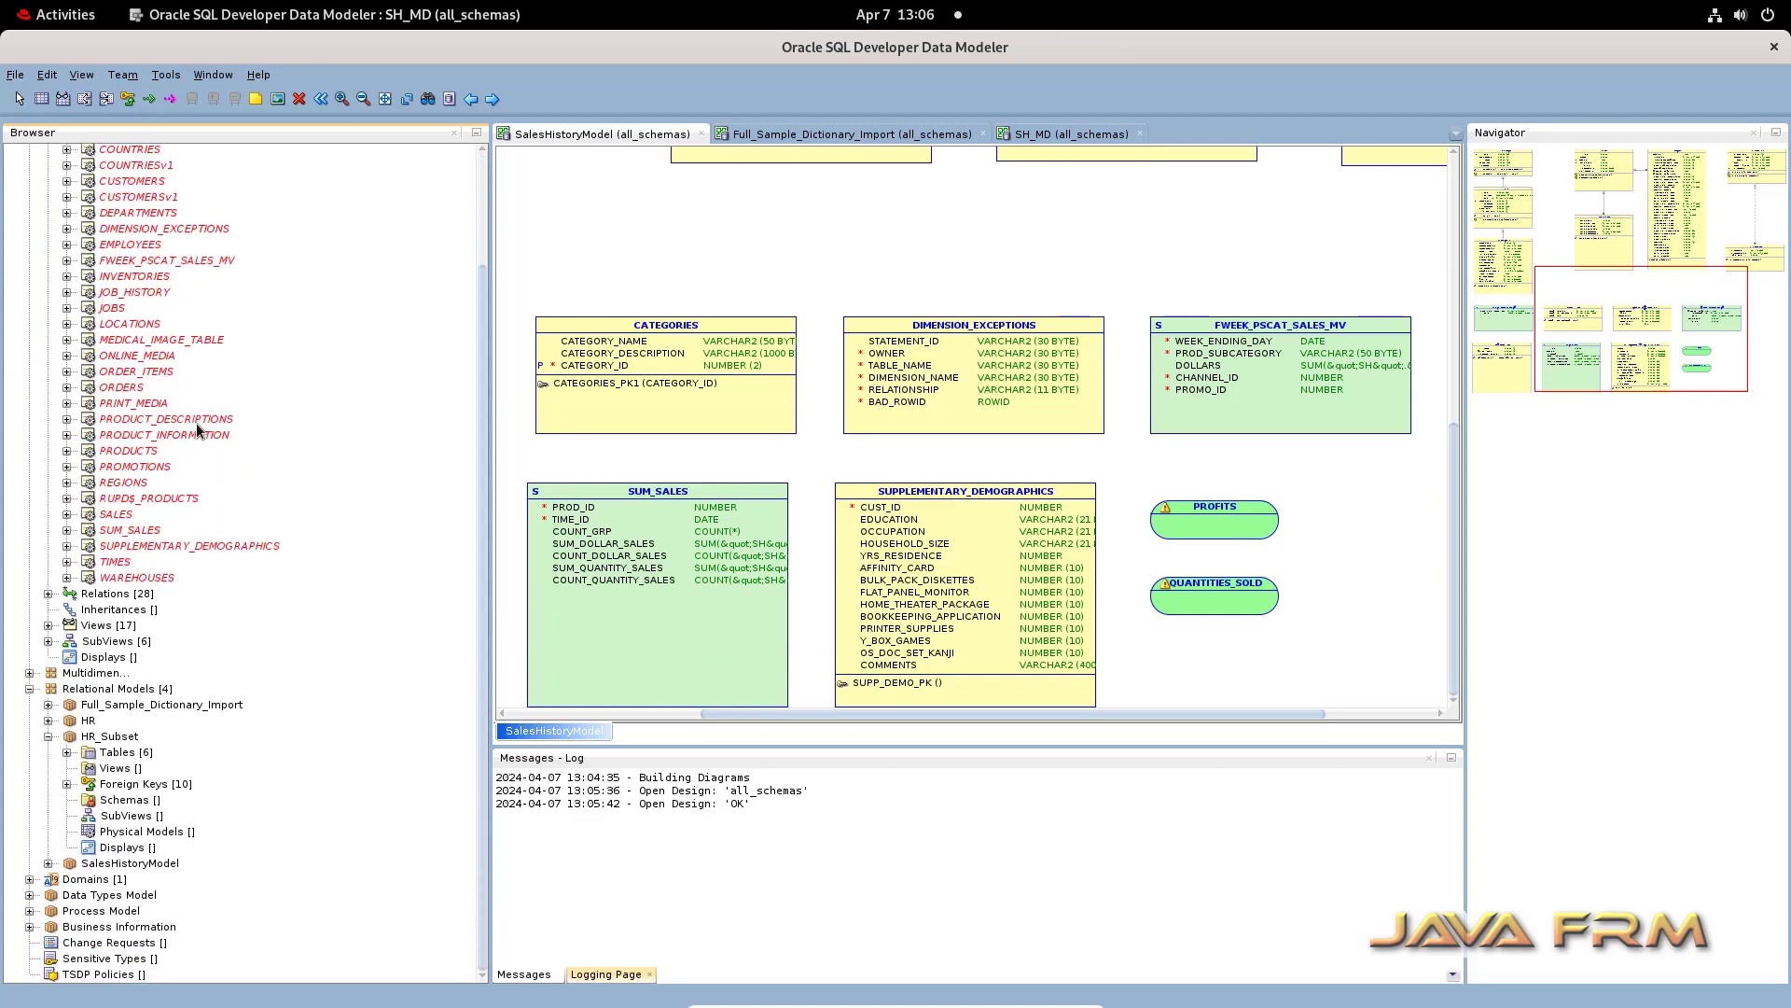
click(51, 598)
scroll(166, 513, down, 8)
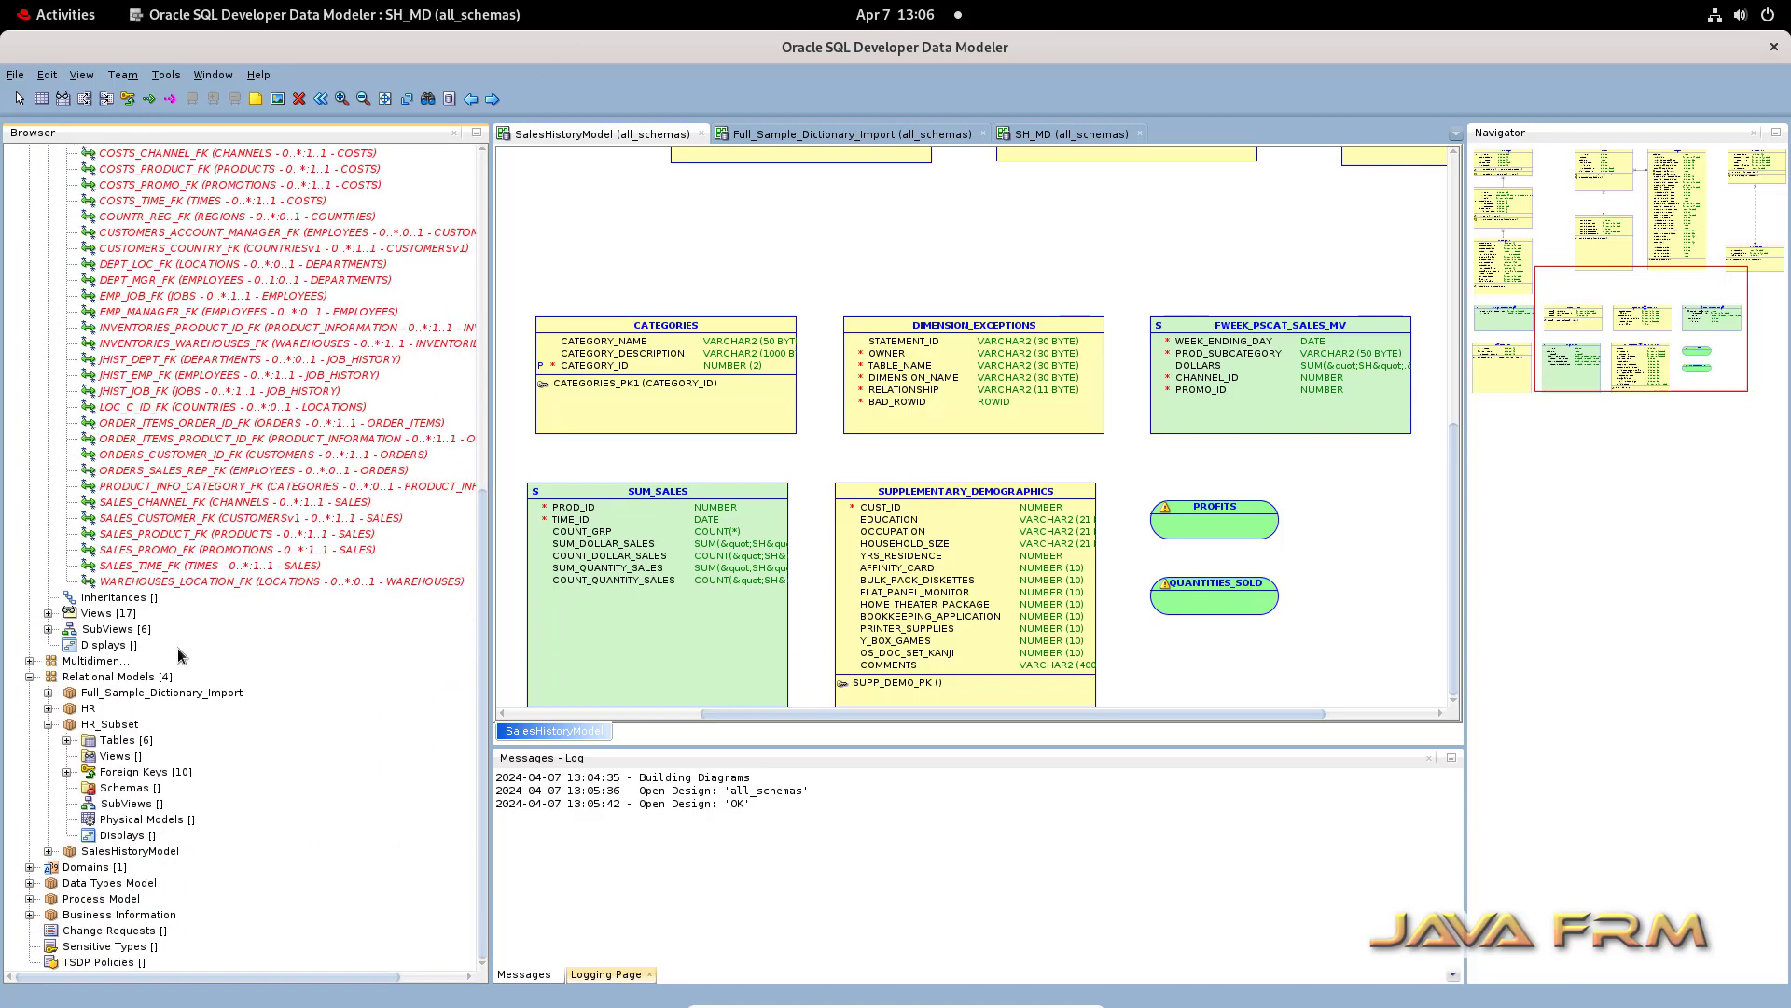
click(49, 613)
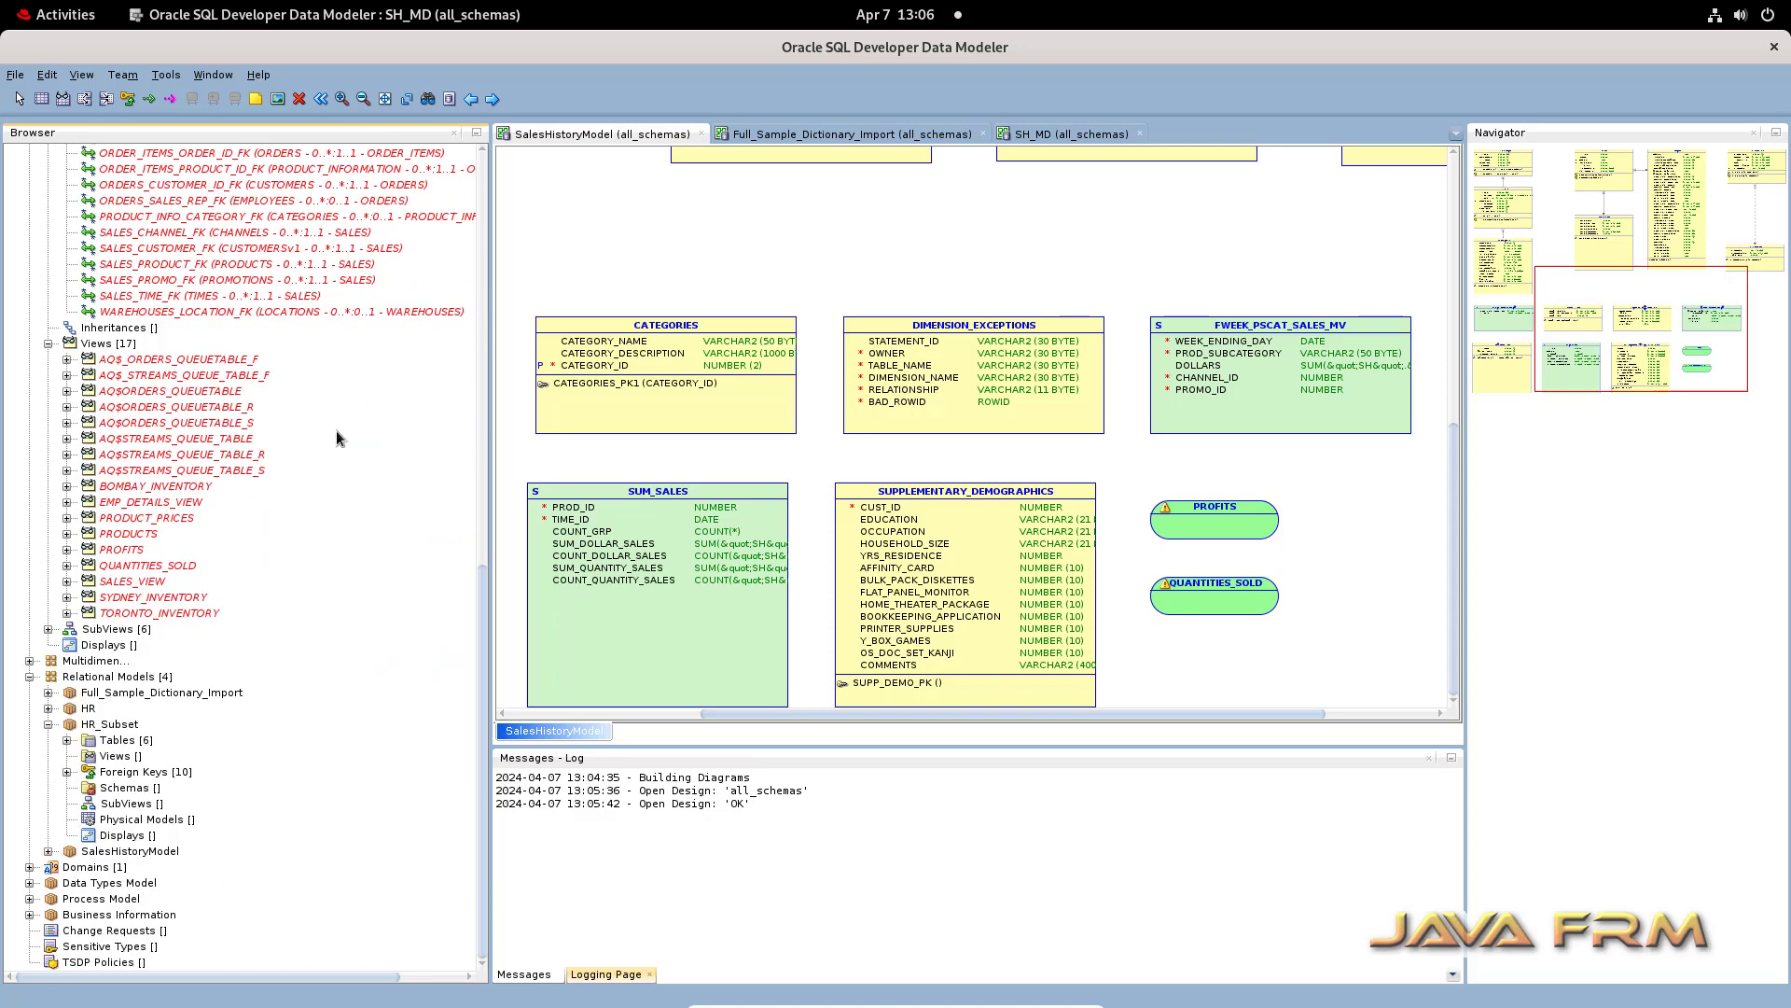
click(47, 629)
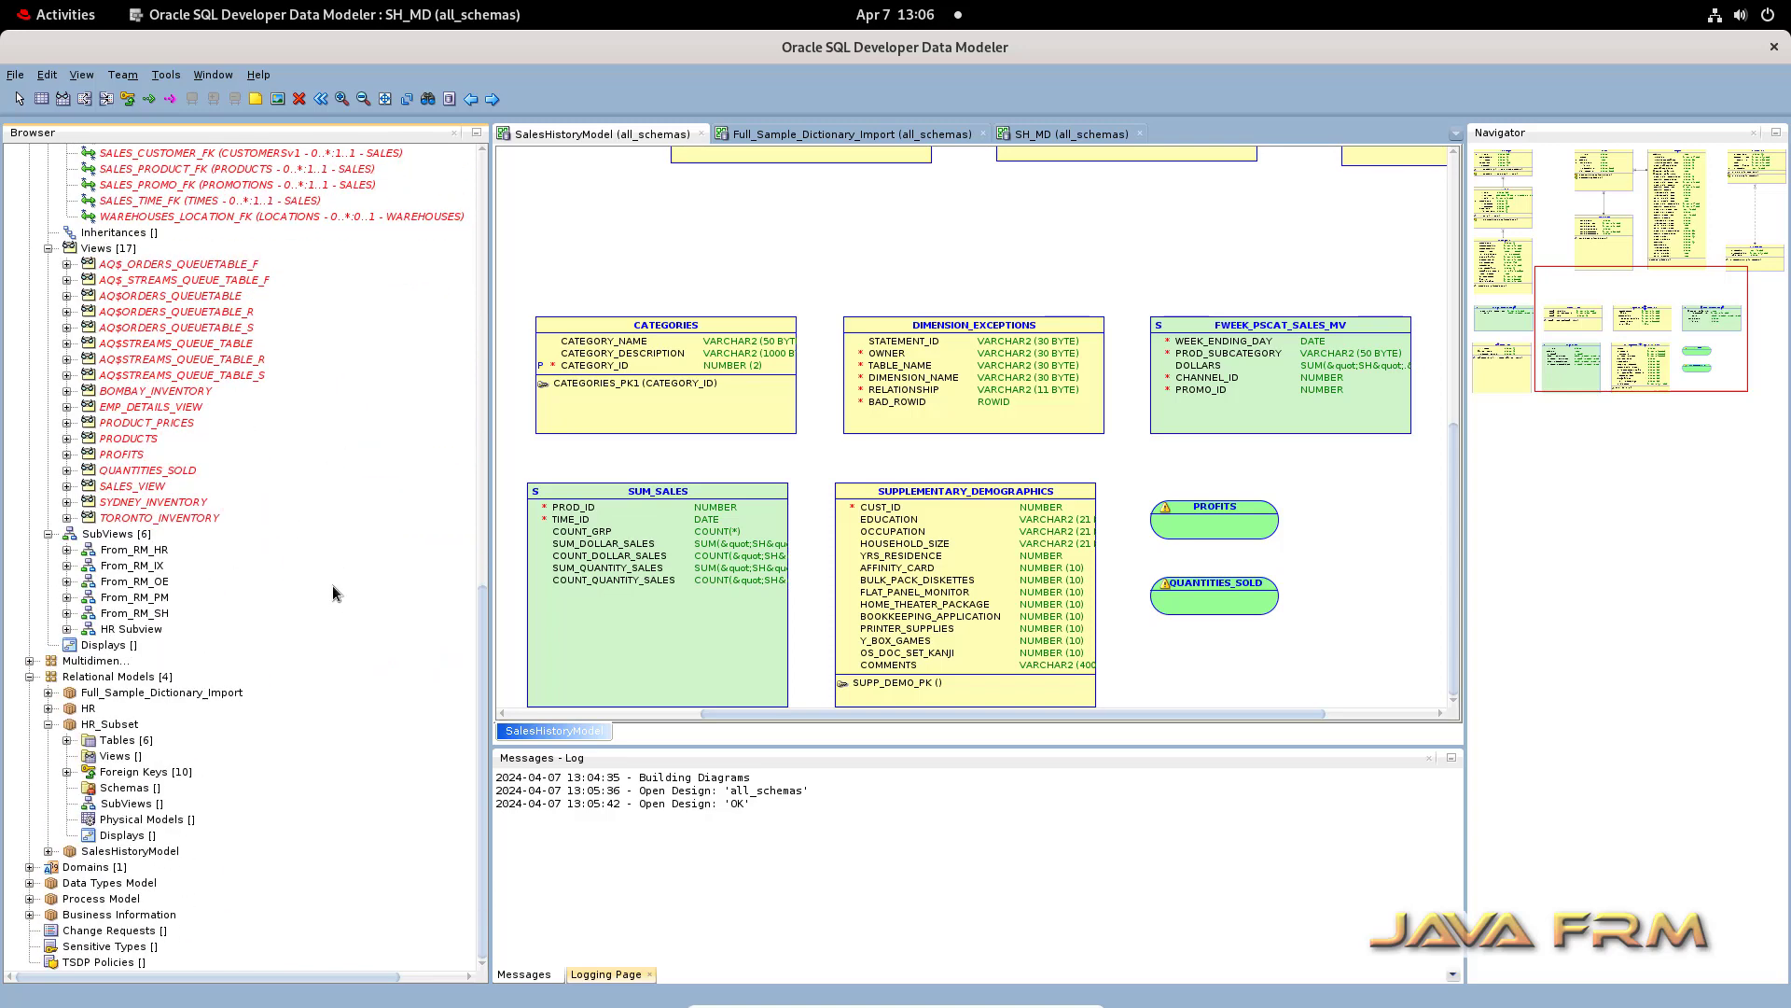
- Expand the SH_MD multidimensional model and review its Cubes, Levels, Dimensions, Hierarchies and RollupLinks
click(29, 661)
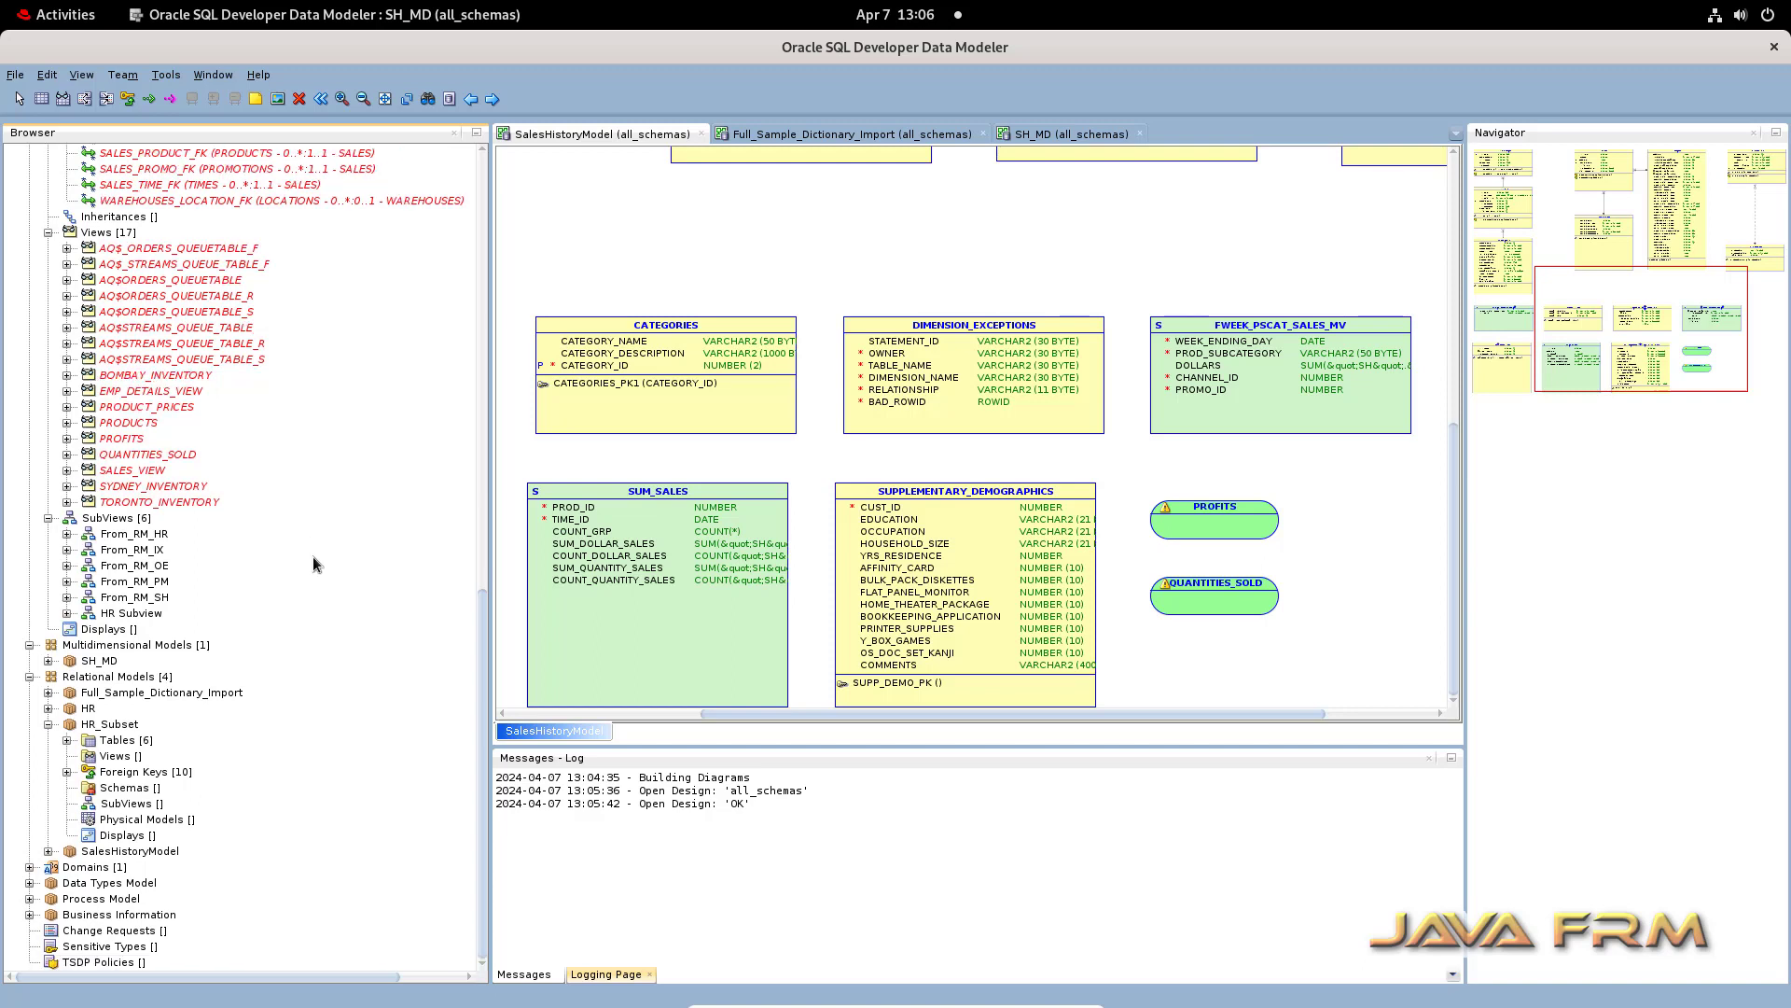
click(49, 661)
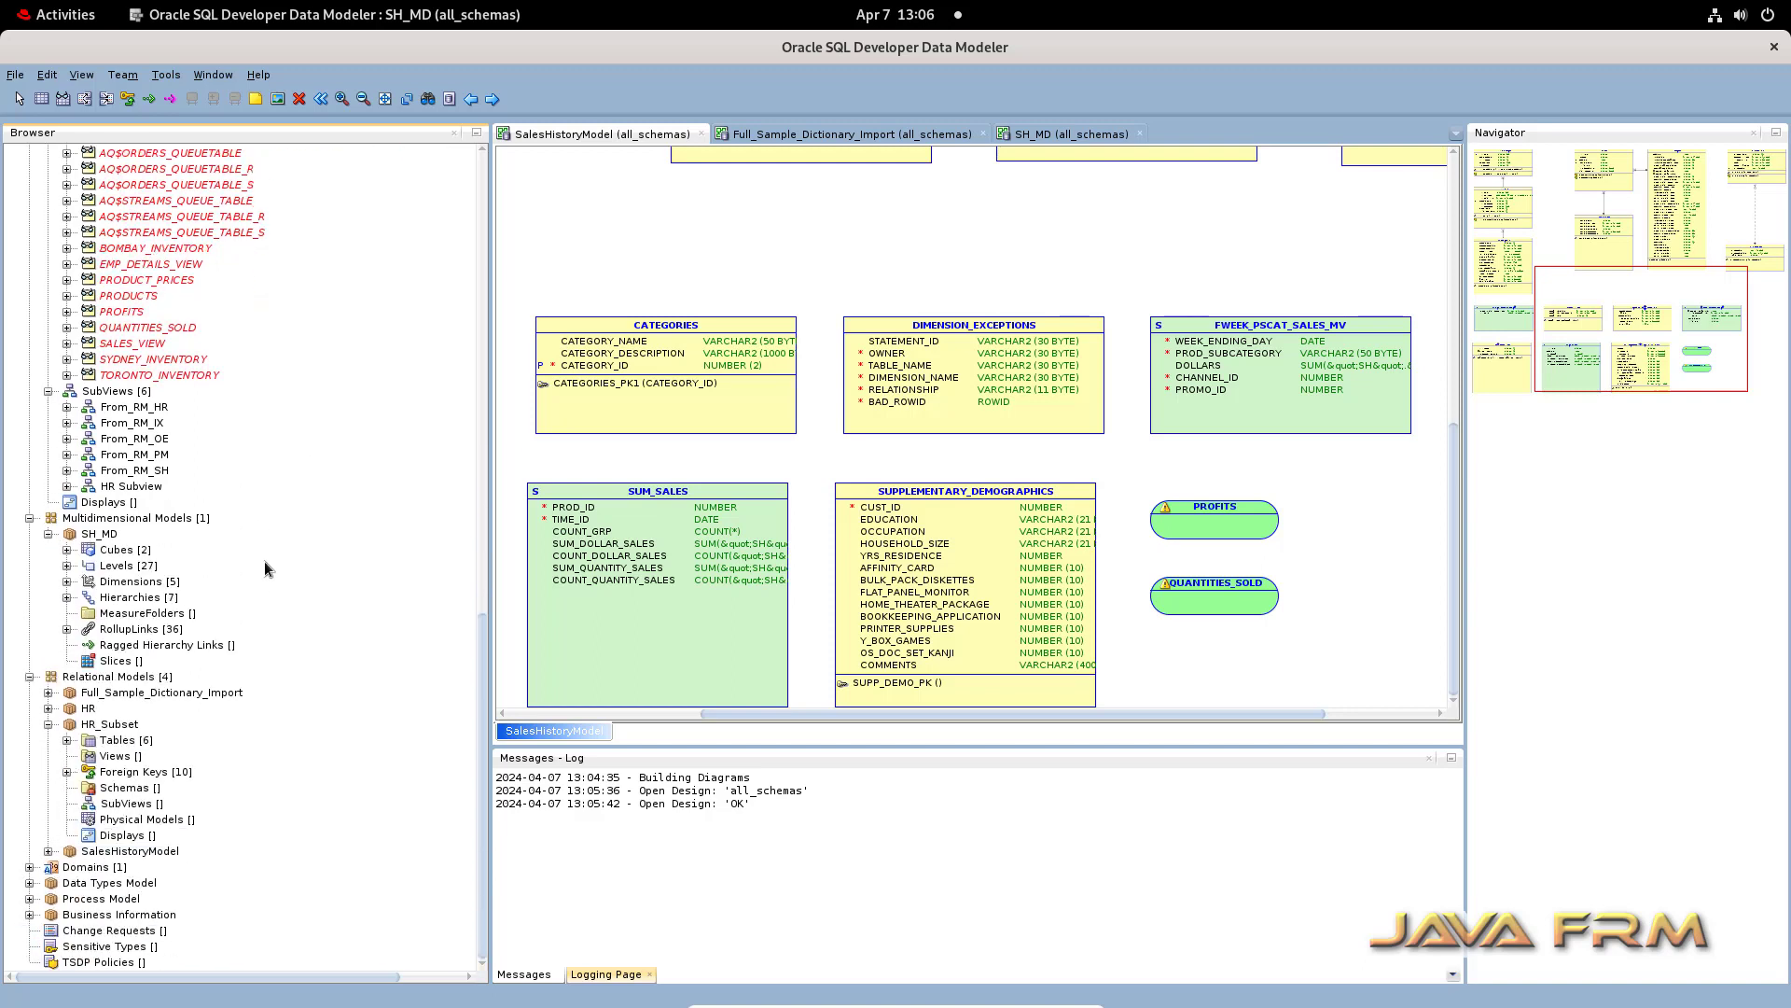
click(66, 550)
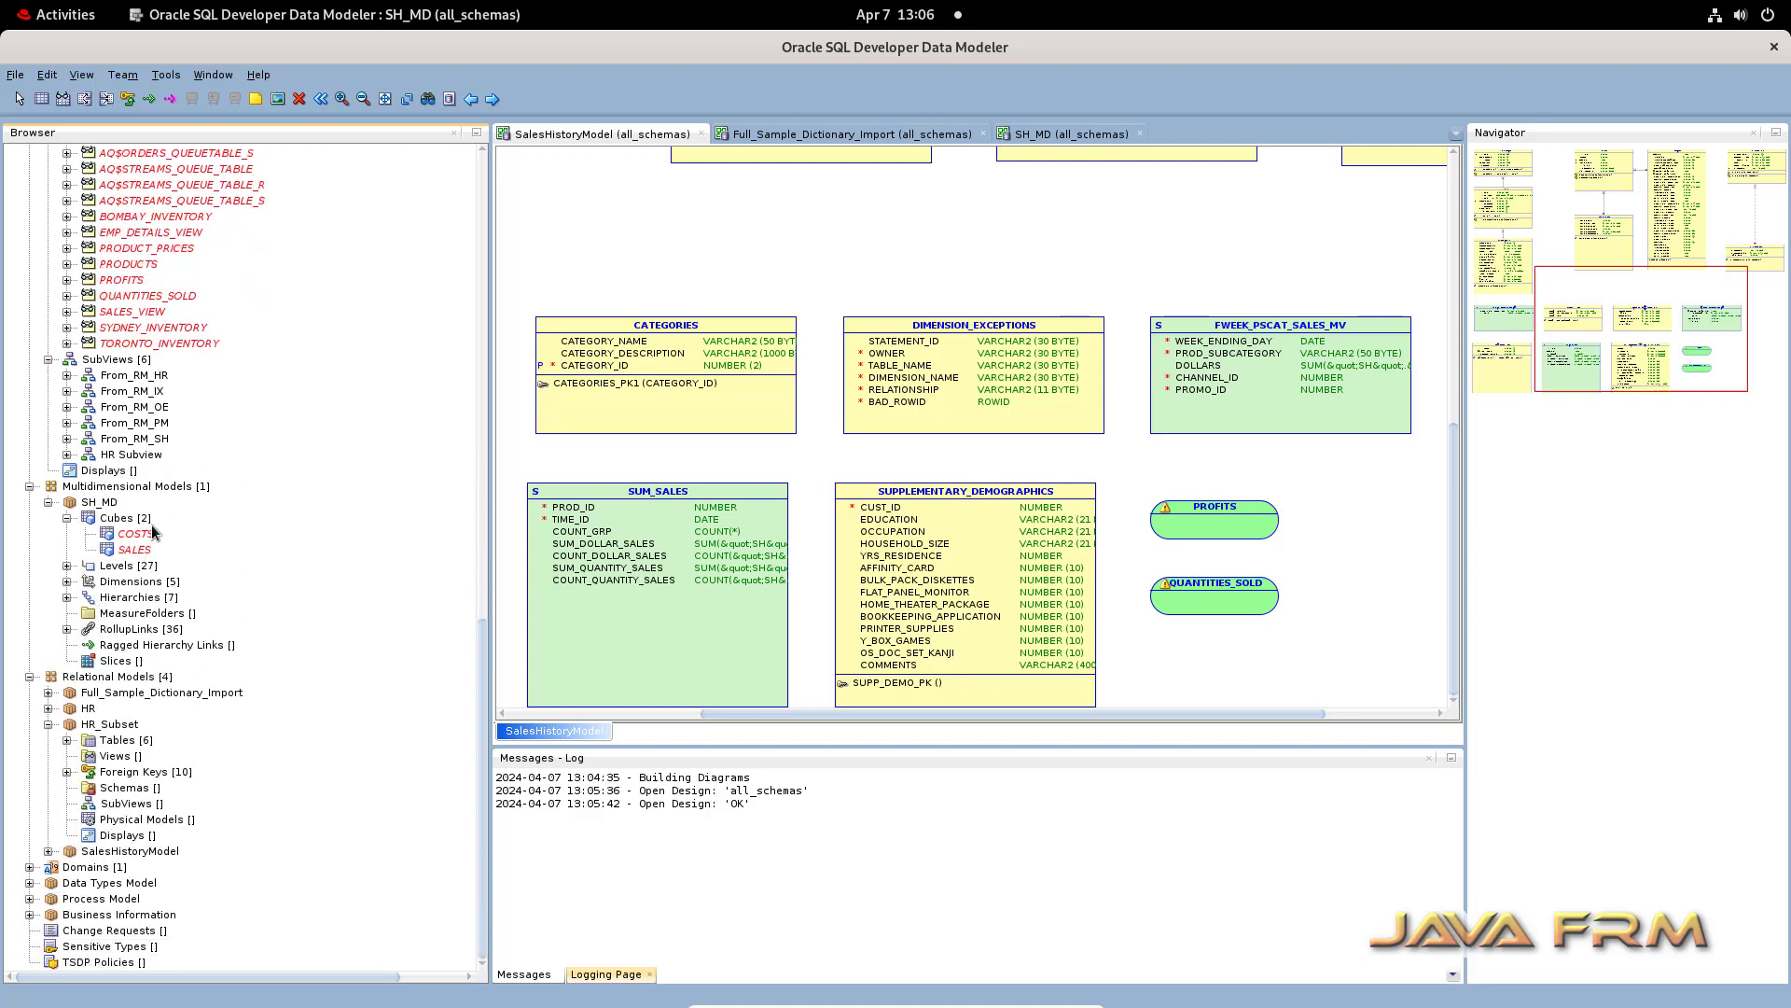
click(65, 566)
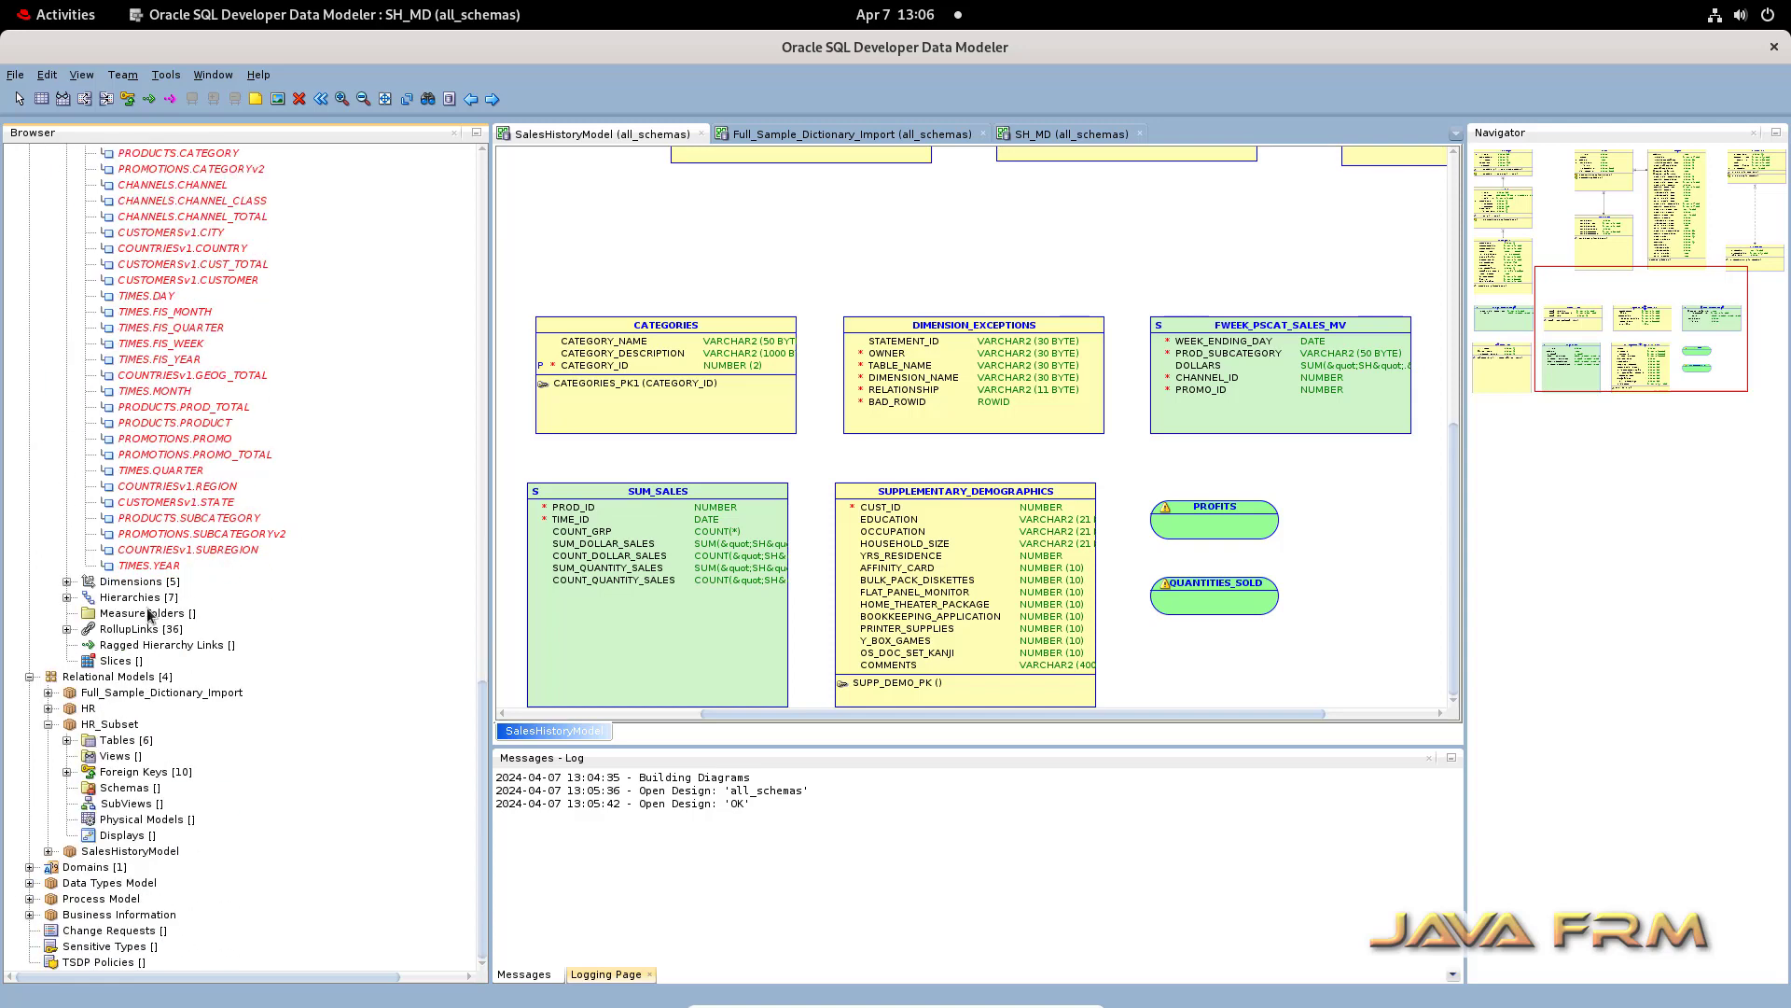
click(66, 582)
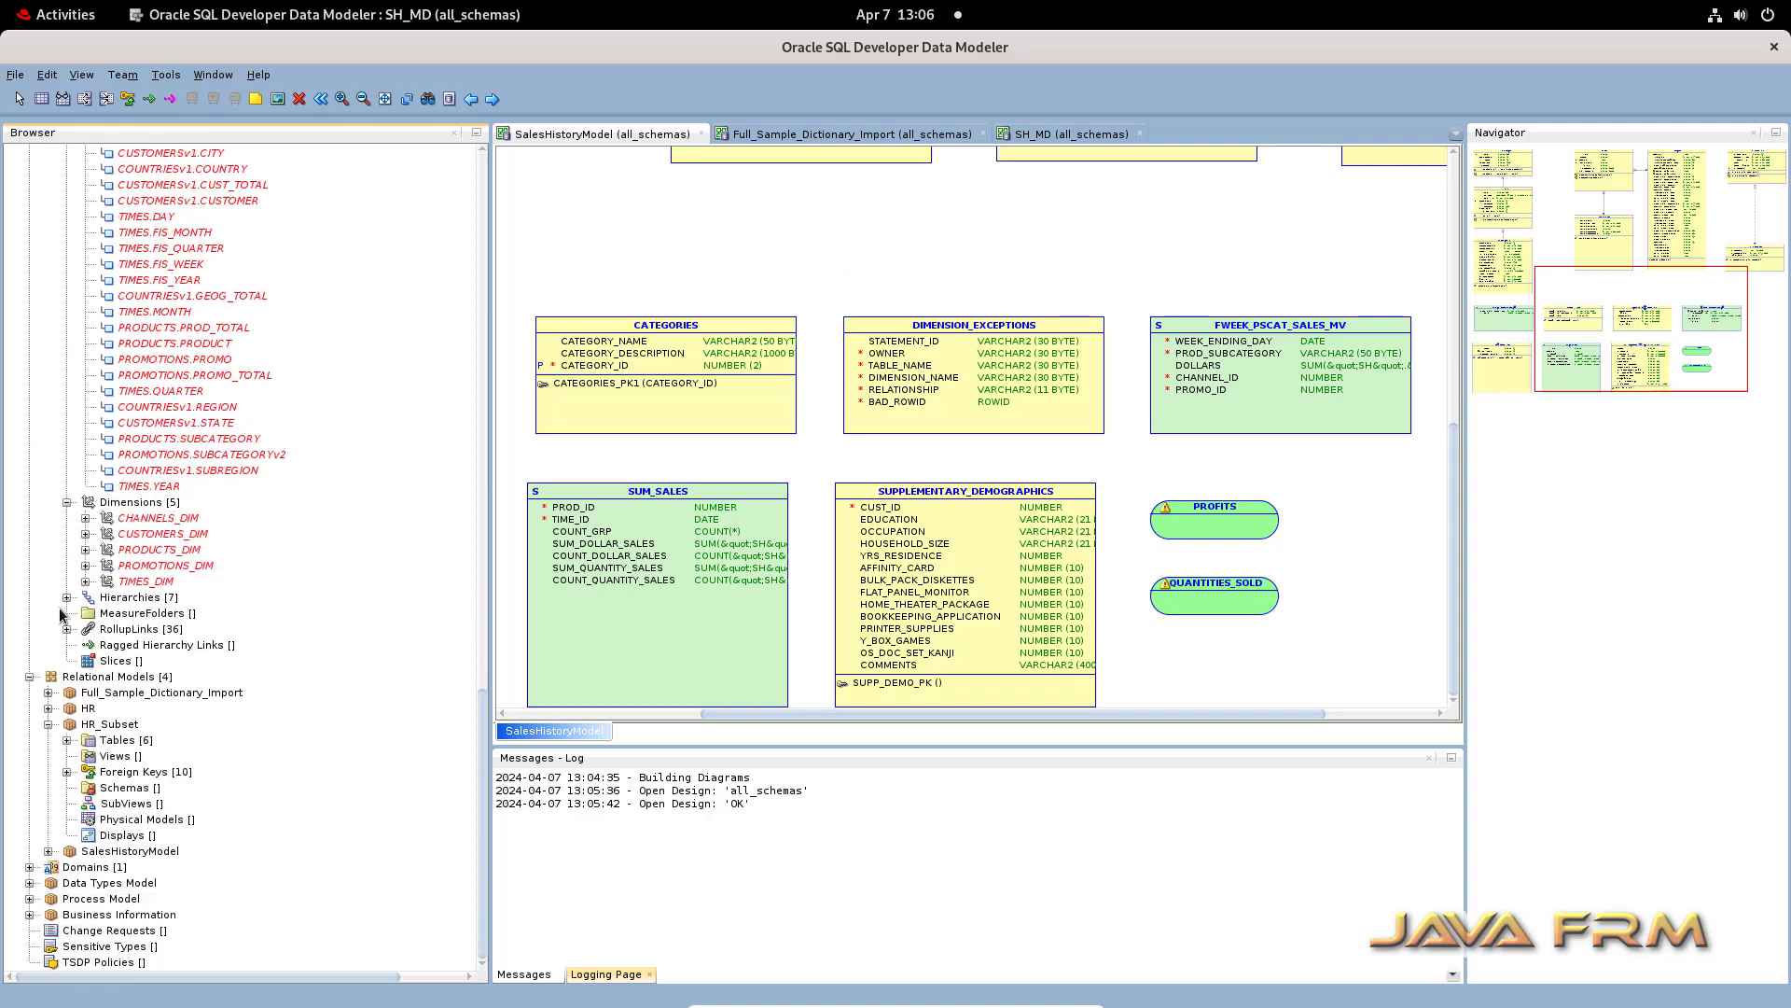
click(66, 598)
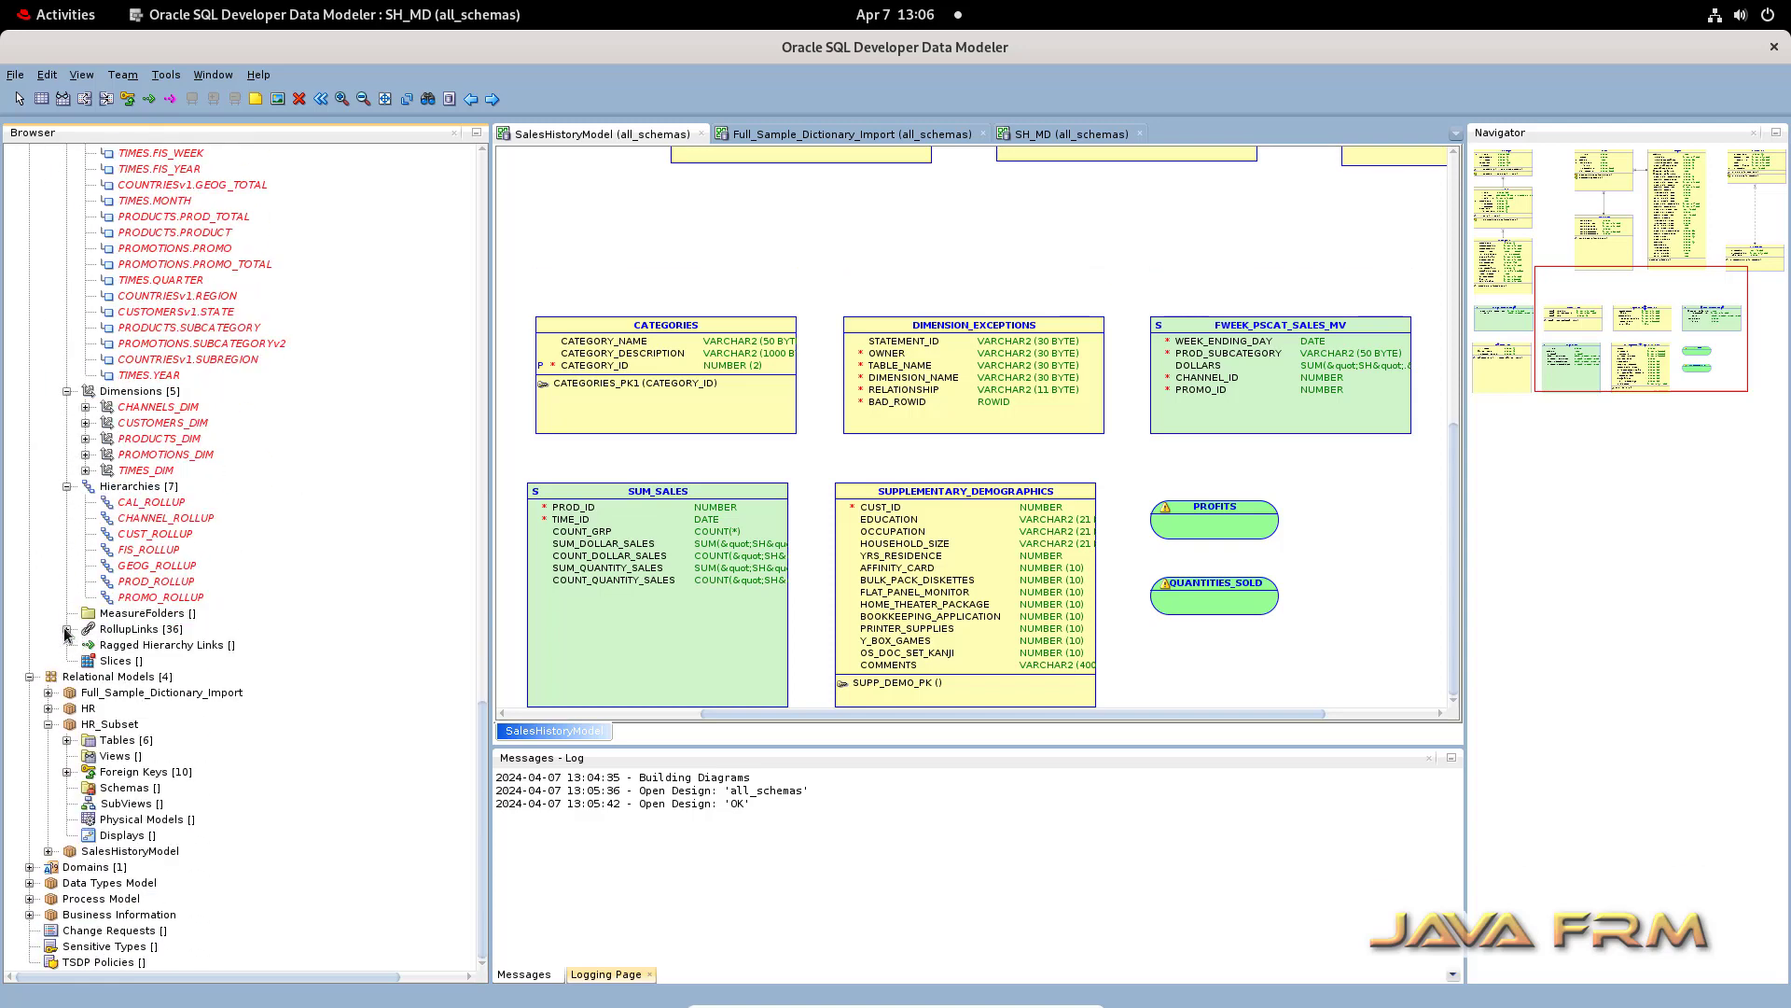
click(66, 644)
scroll(186, 569, down, 7)
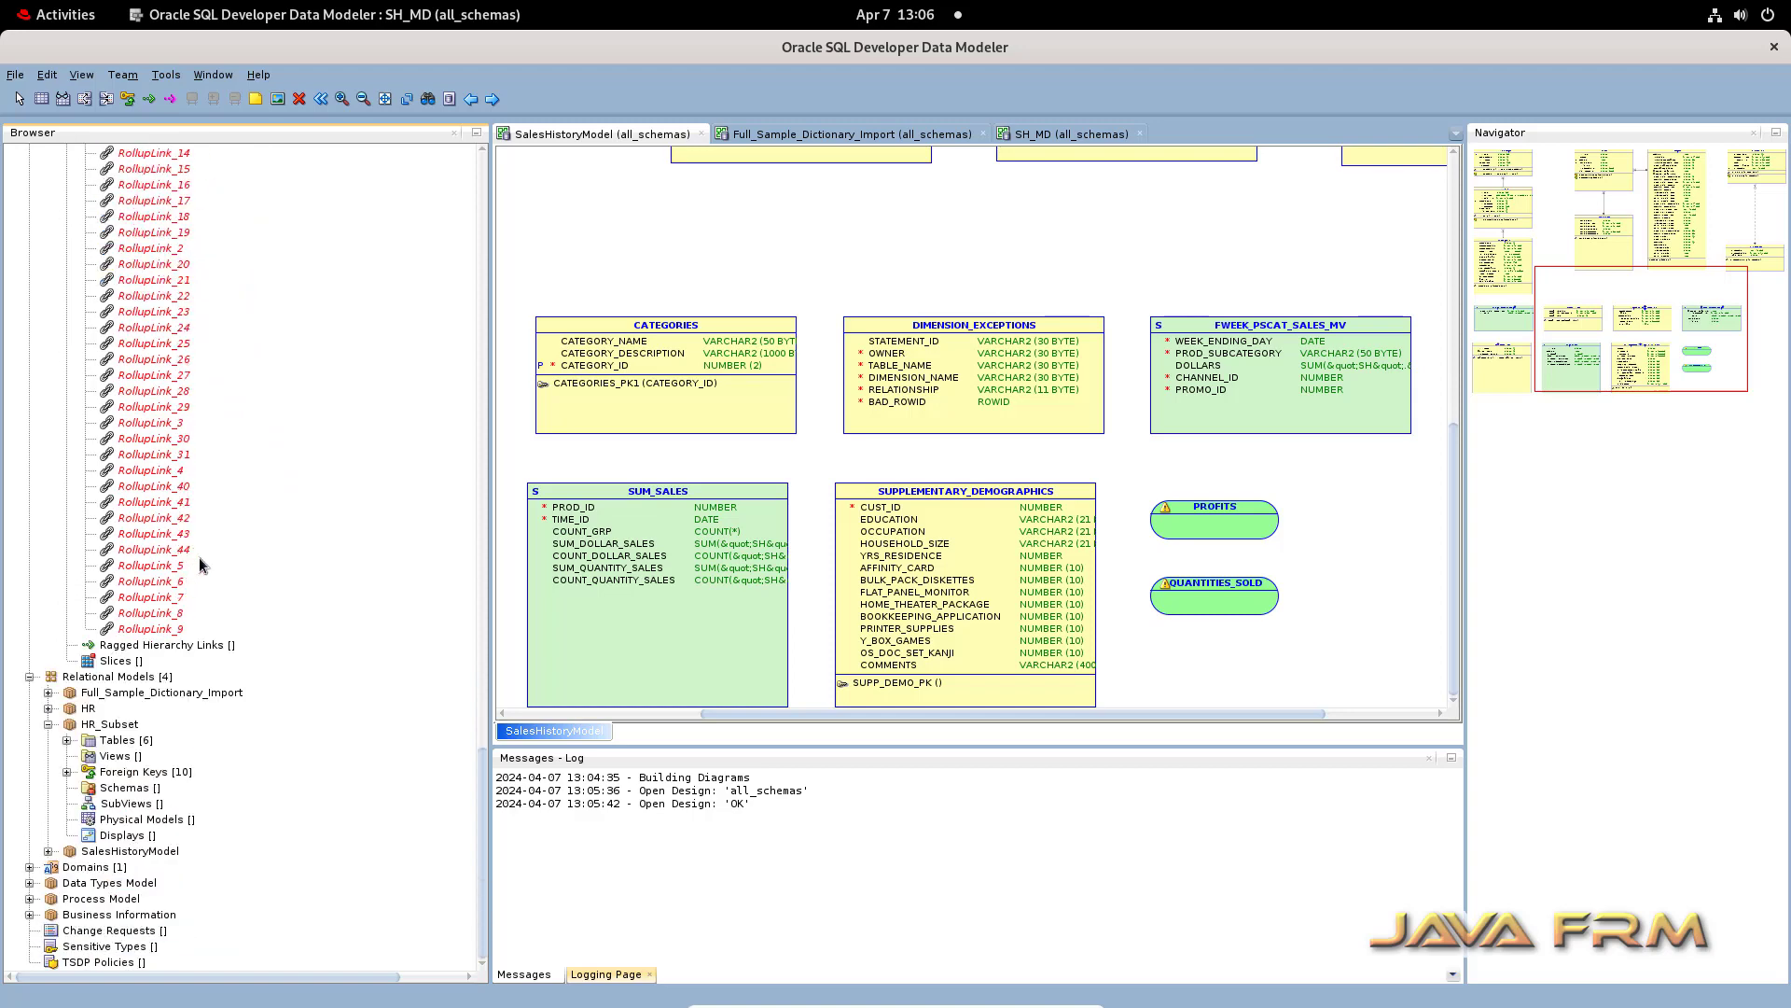
- Expand the Full_Sample_Dictionary_Import relational model and review its Tables, Views and Foreign Keys
click(47, 692)
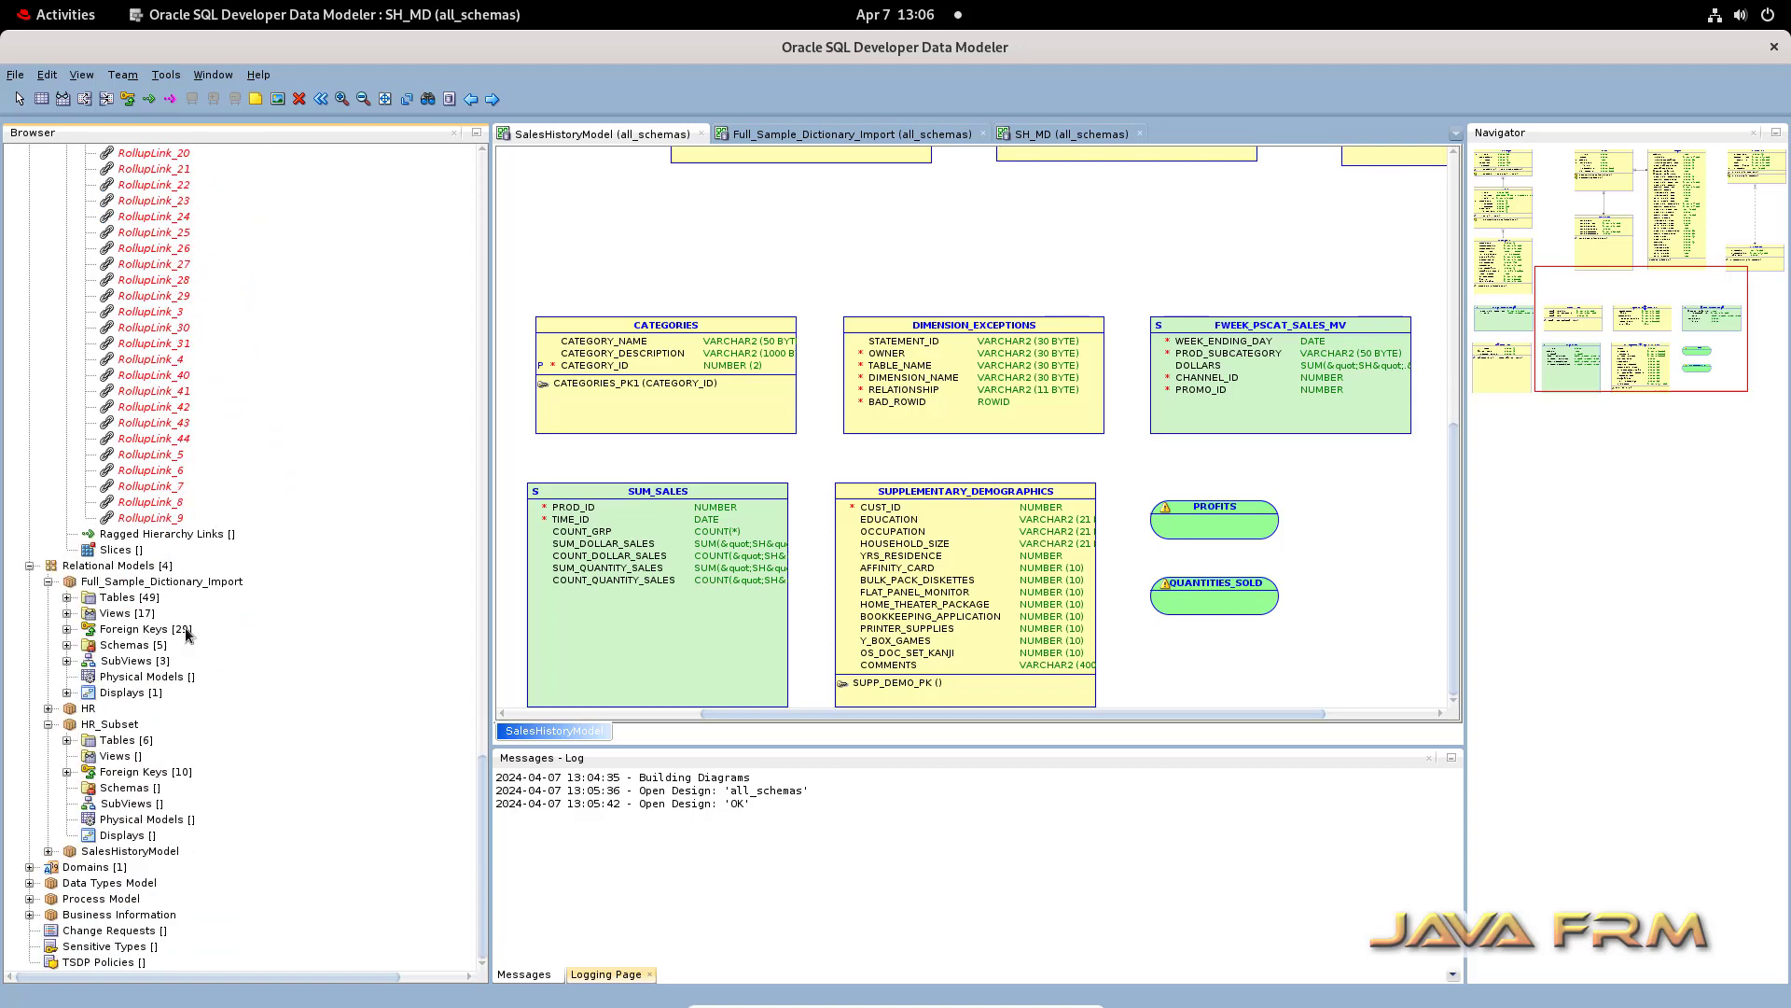
click(67, 598)
scroll(152, 588, down, 7)
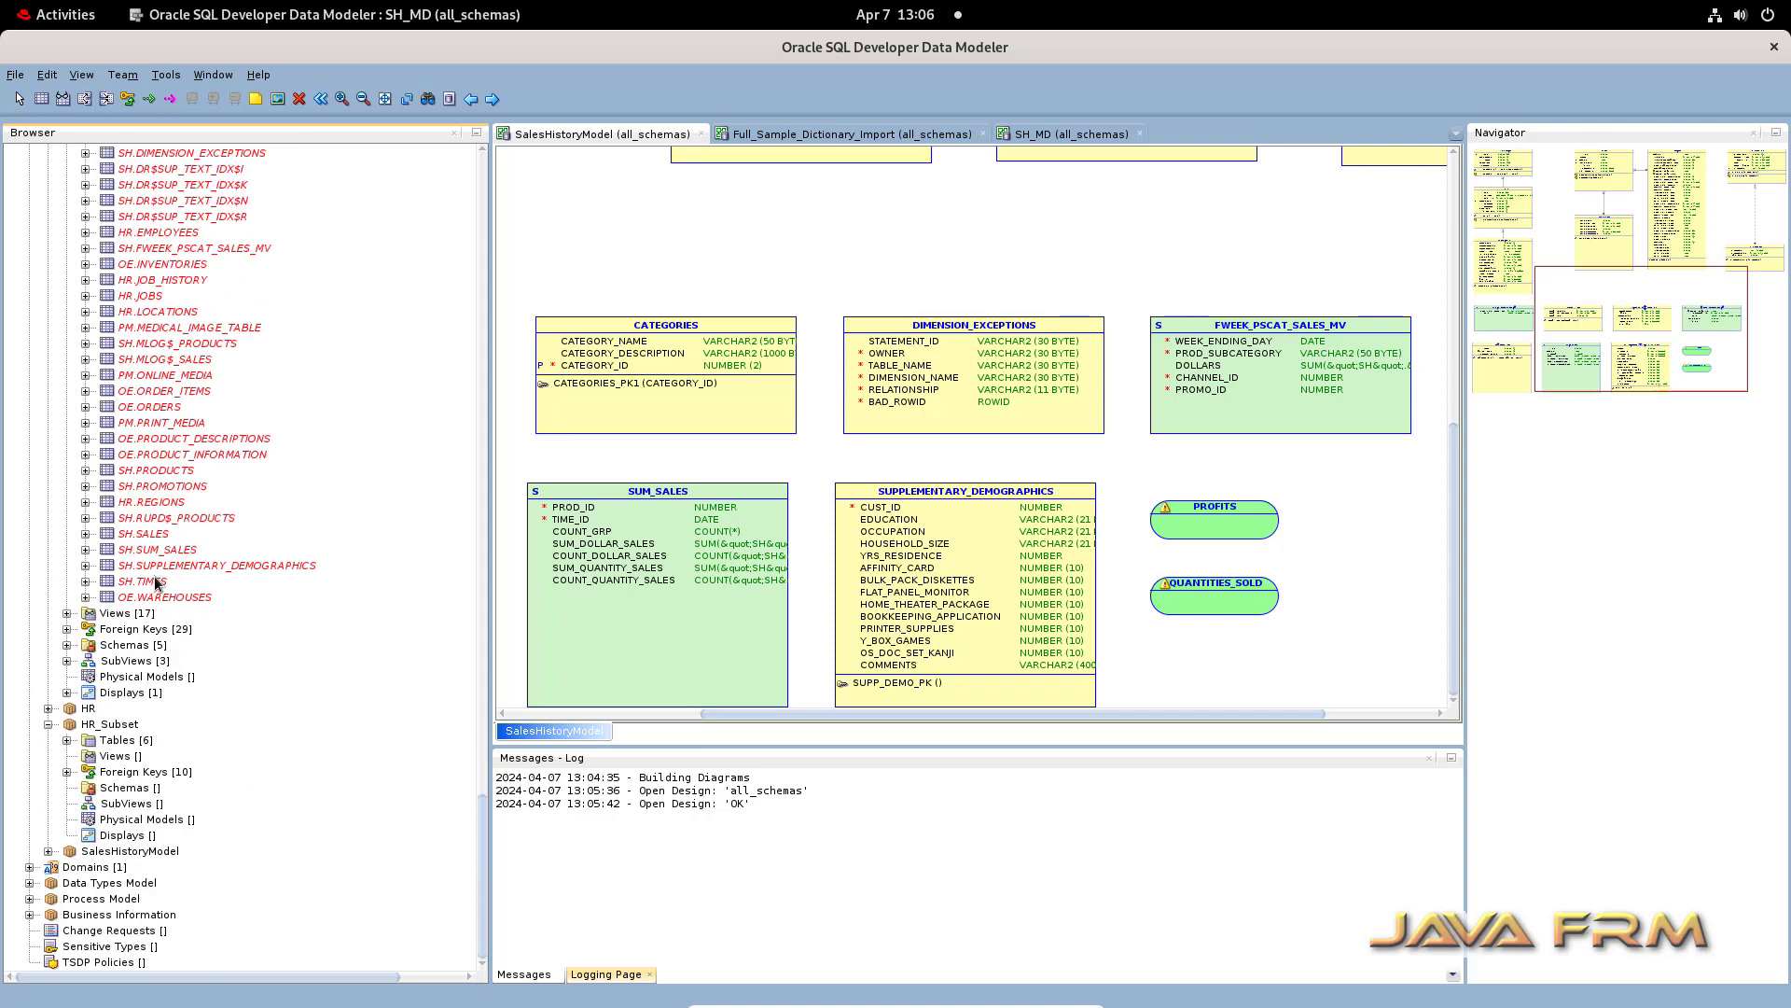
click(67, 613)
scroll(210, 616, down, 6)
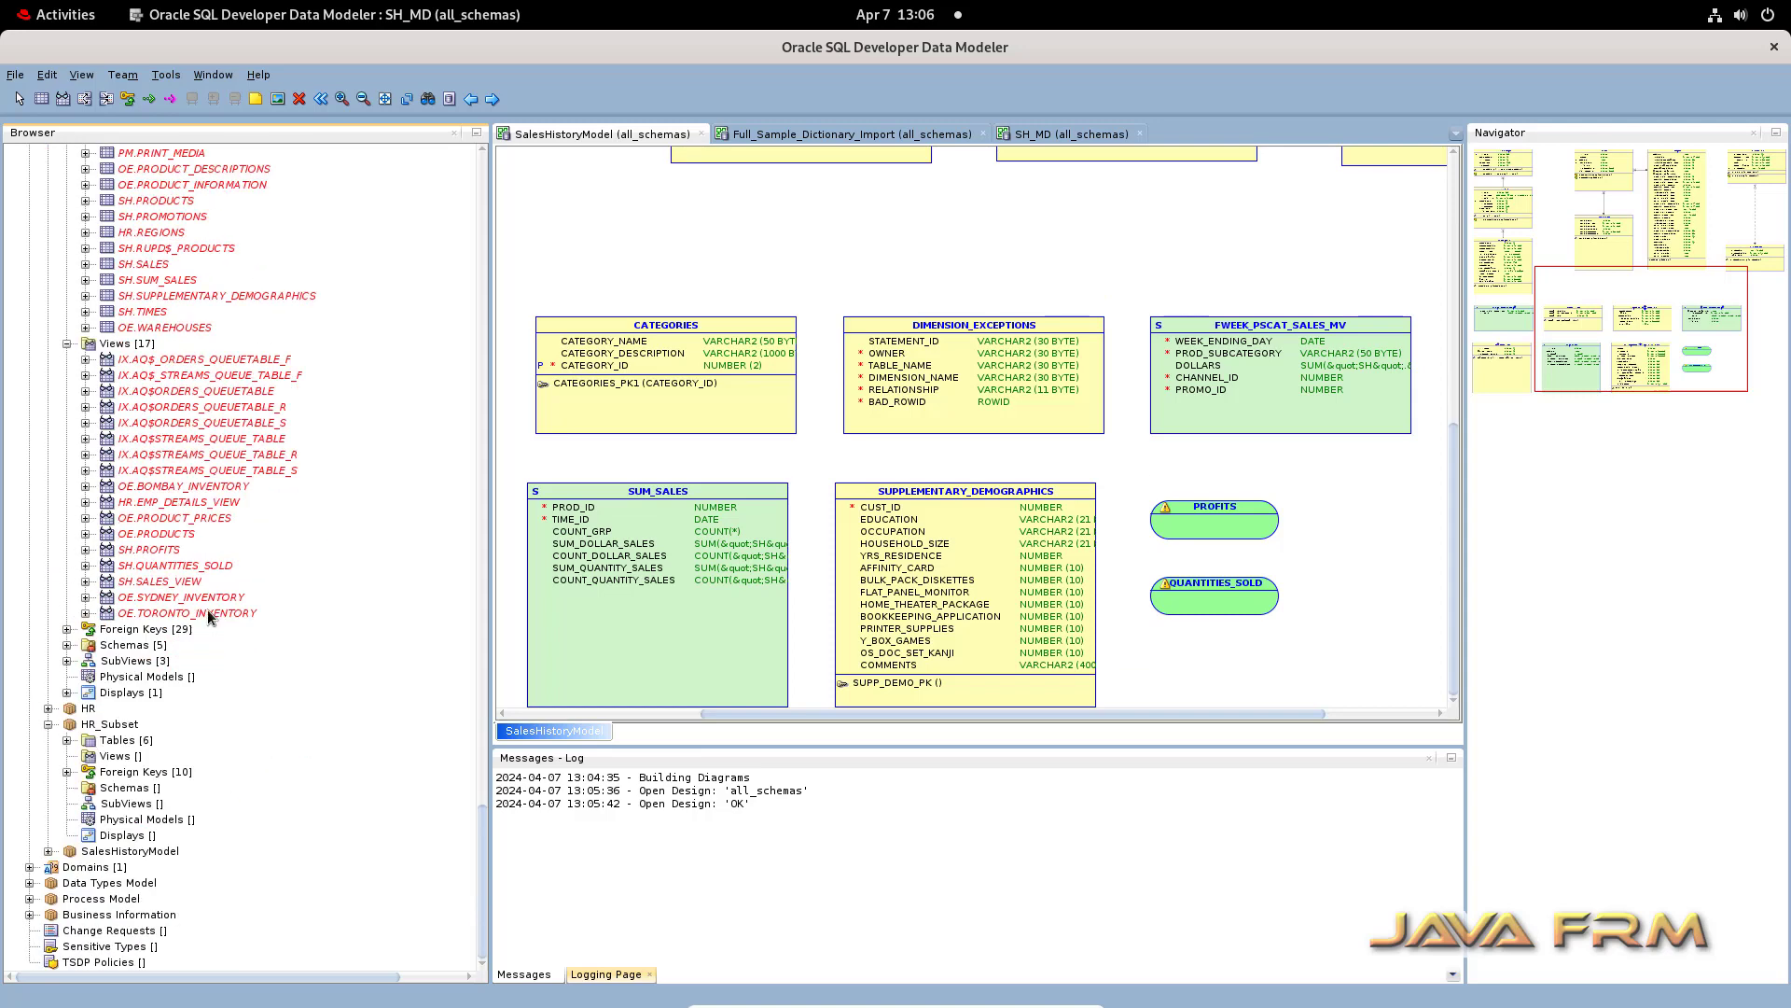
click(67, 629)
scroll(164, 611, down, 10)
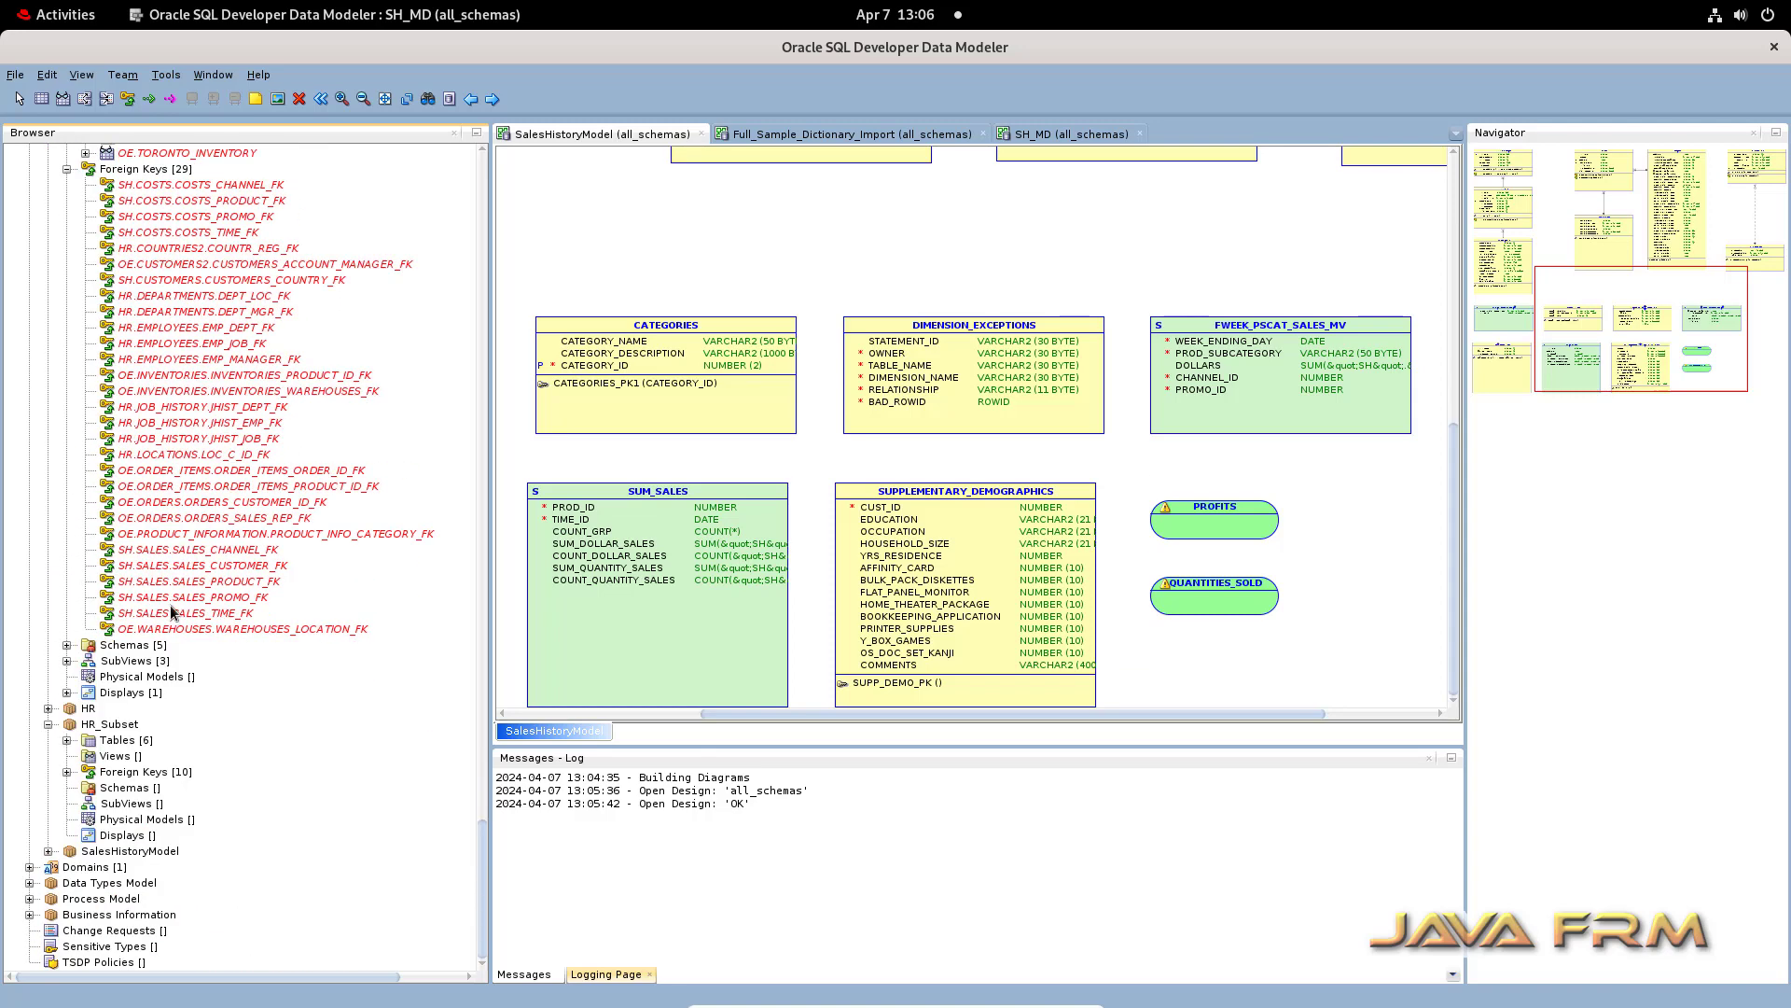
- Expand the Schemas, SubViews and Displays of the Full_Sample_Dictionary_Import model
click(67, 644)
scroll(67, 653, down, 2)
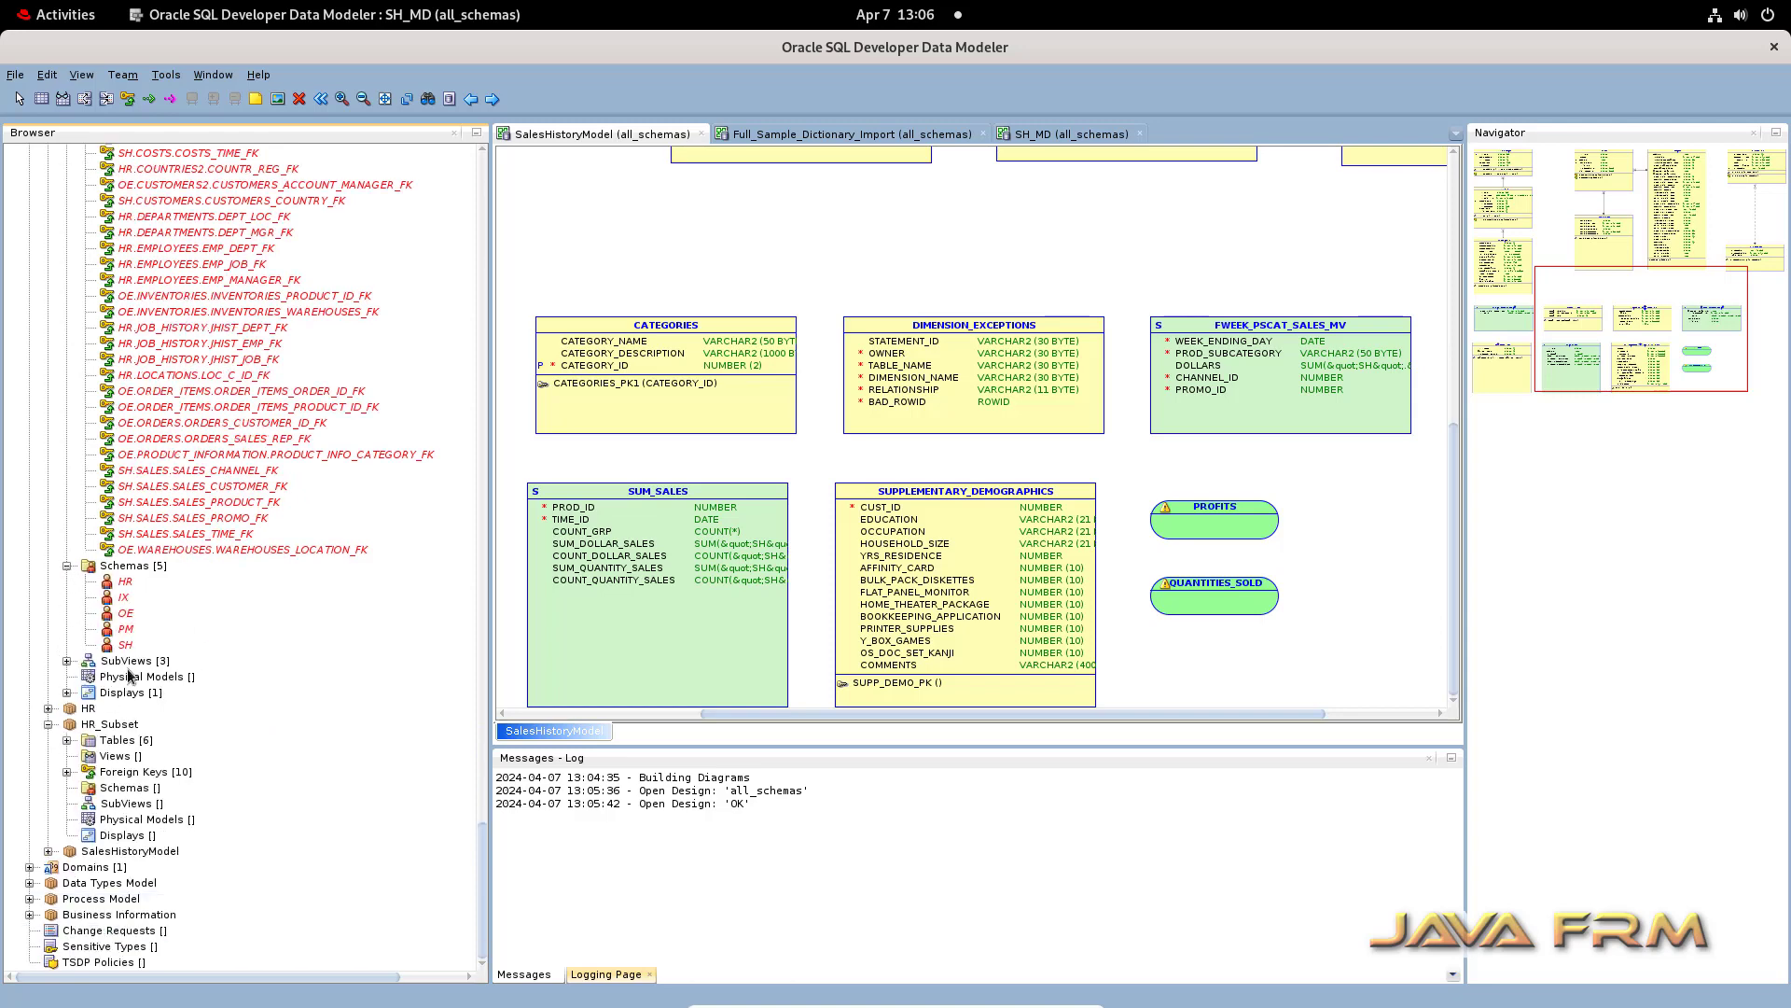
click(68, 660)
scroll(68, 667, down, 1)
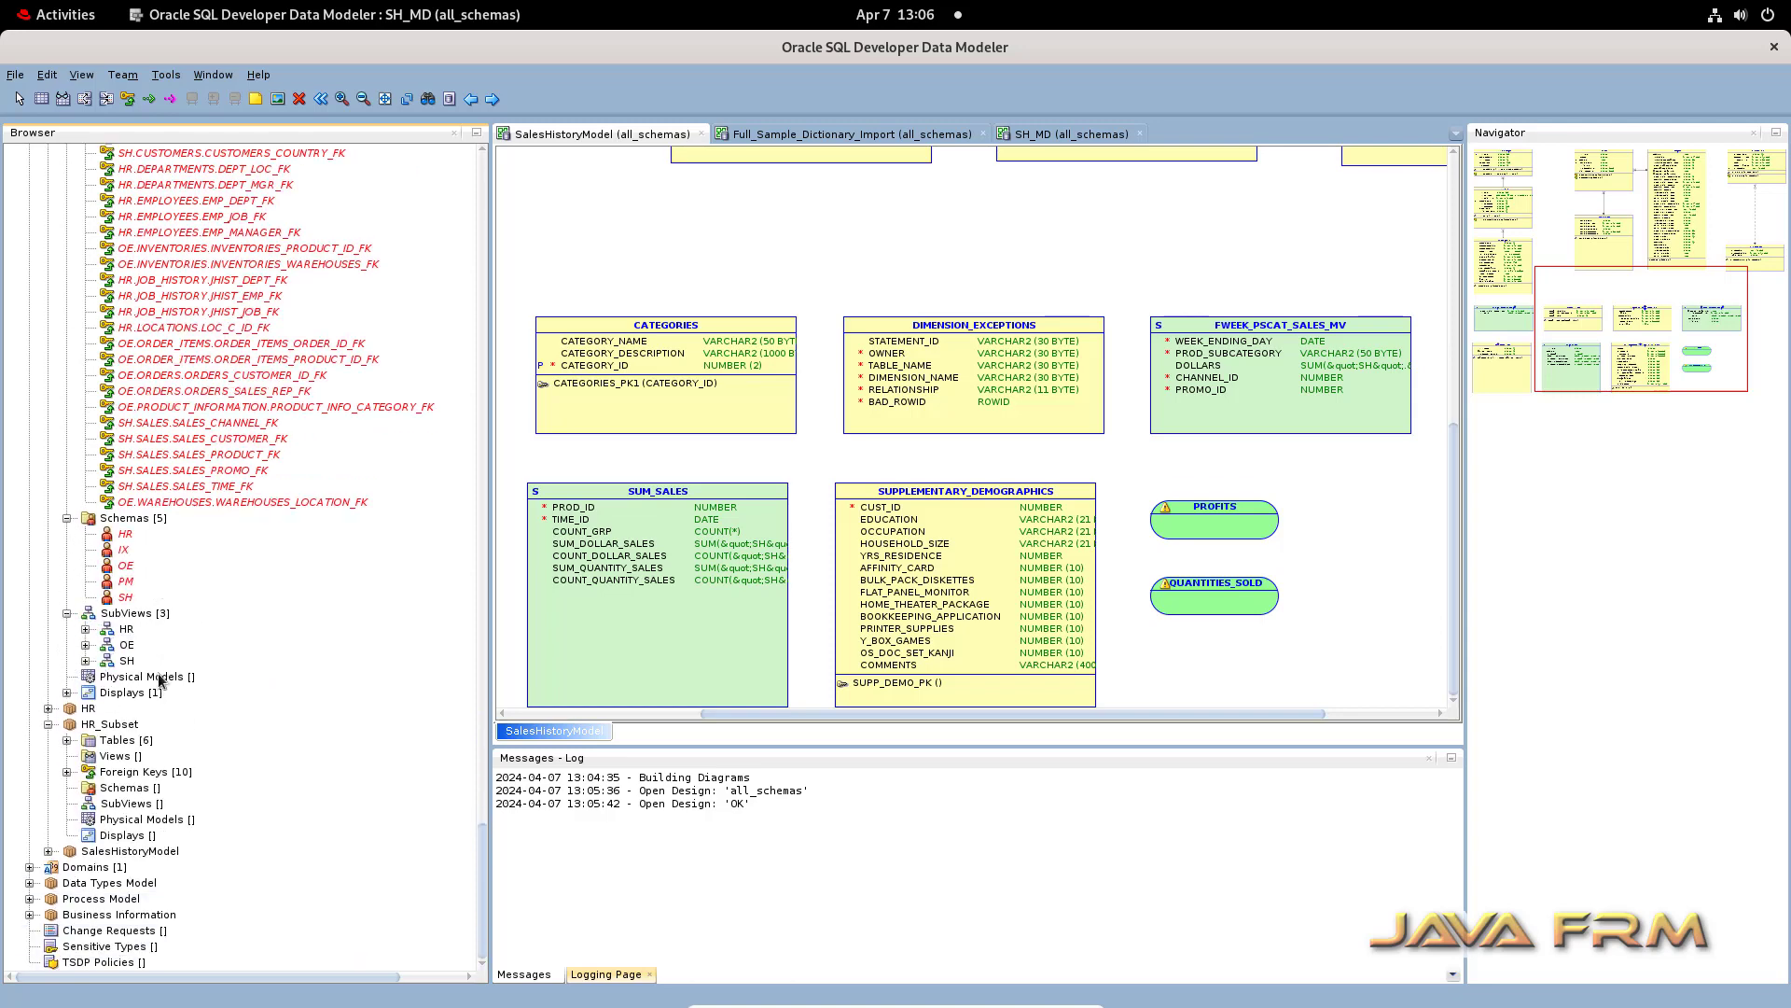
click(67, 692)
scroll(84, 709, down, 1)
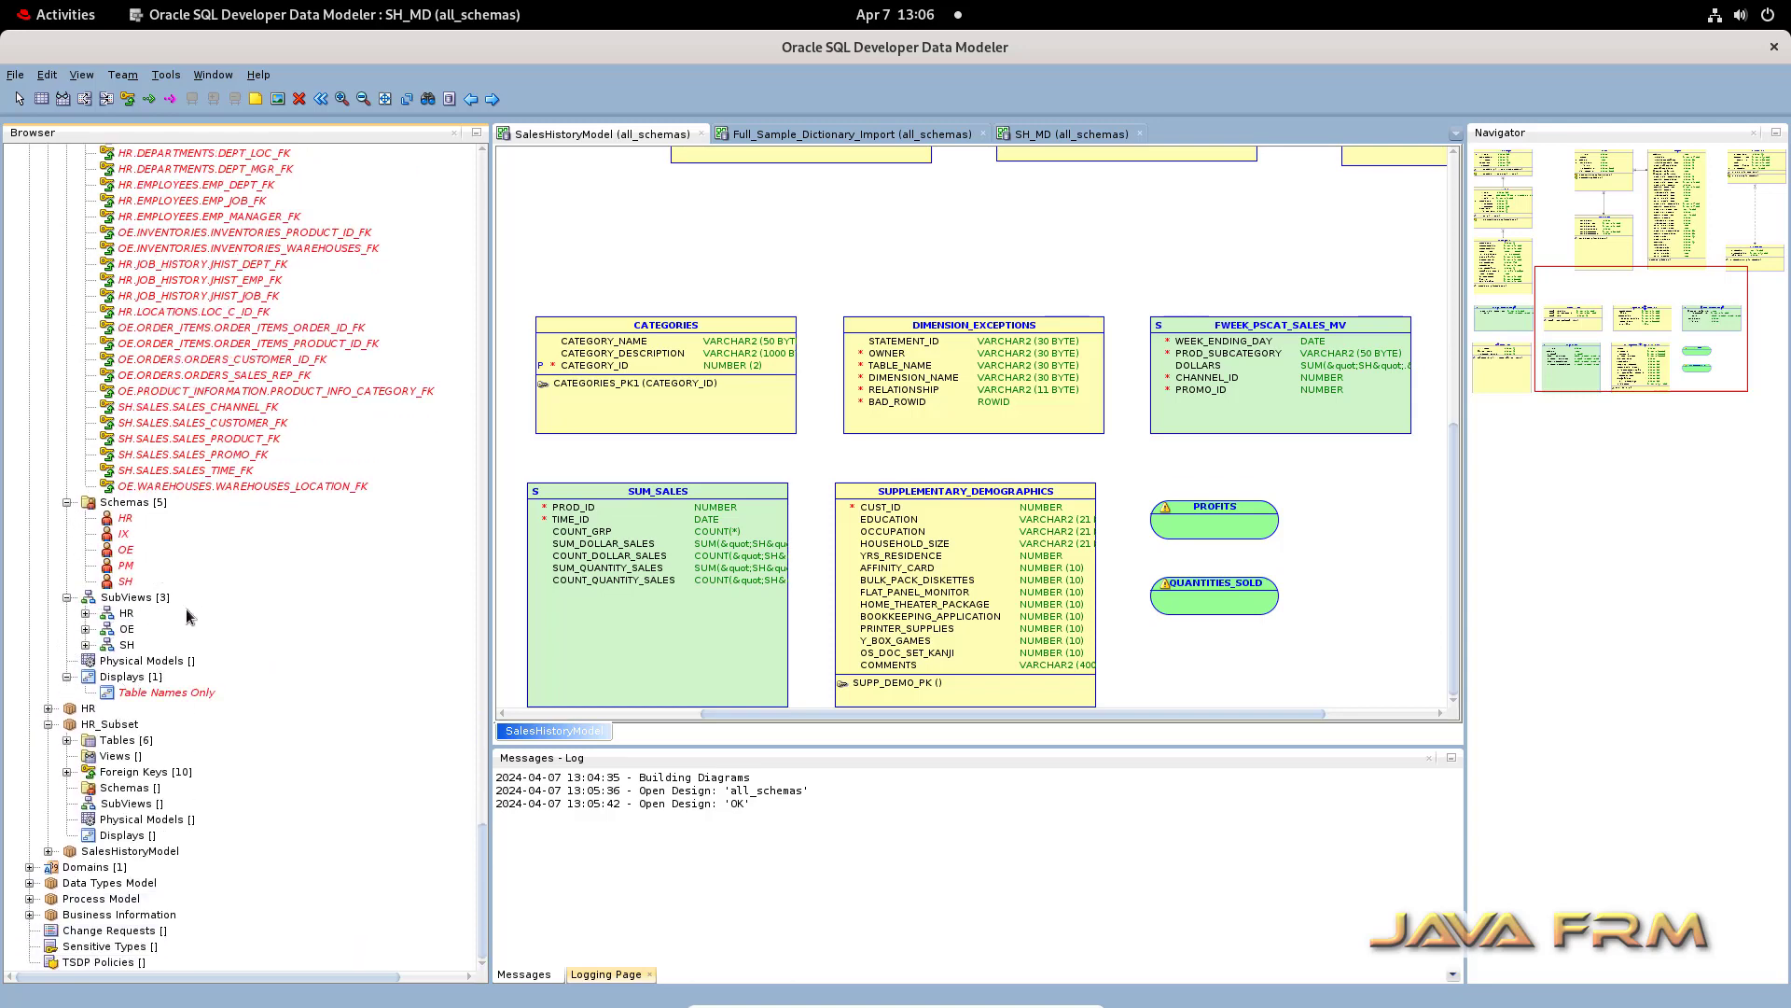
- Expand the Tables and Foreign Keys of the HR_Subset relational model and review them
click(67, 740)
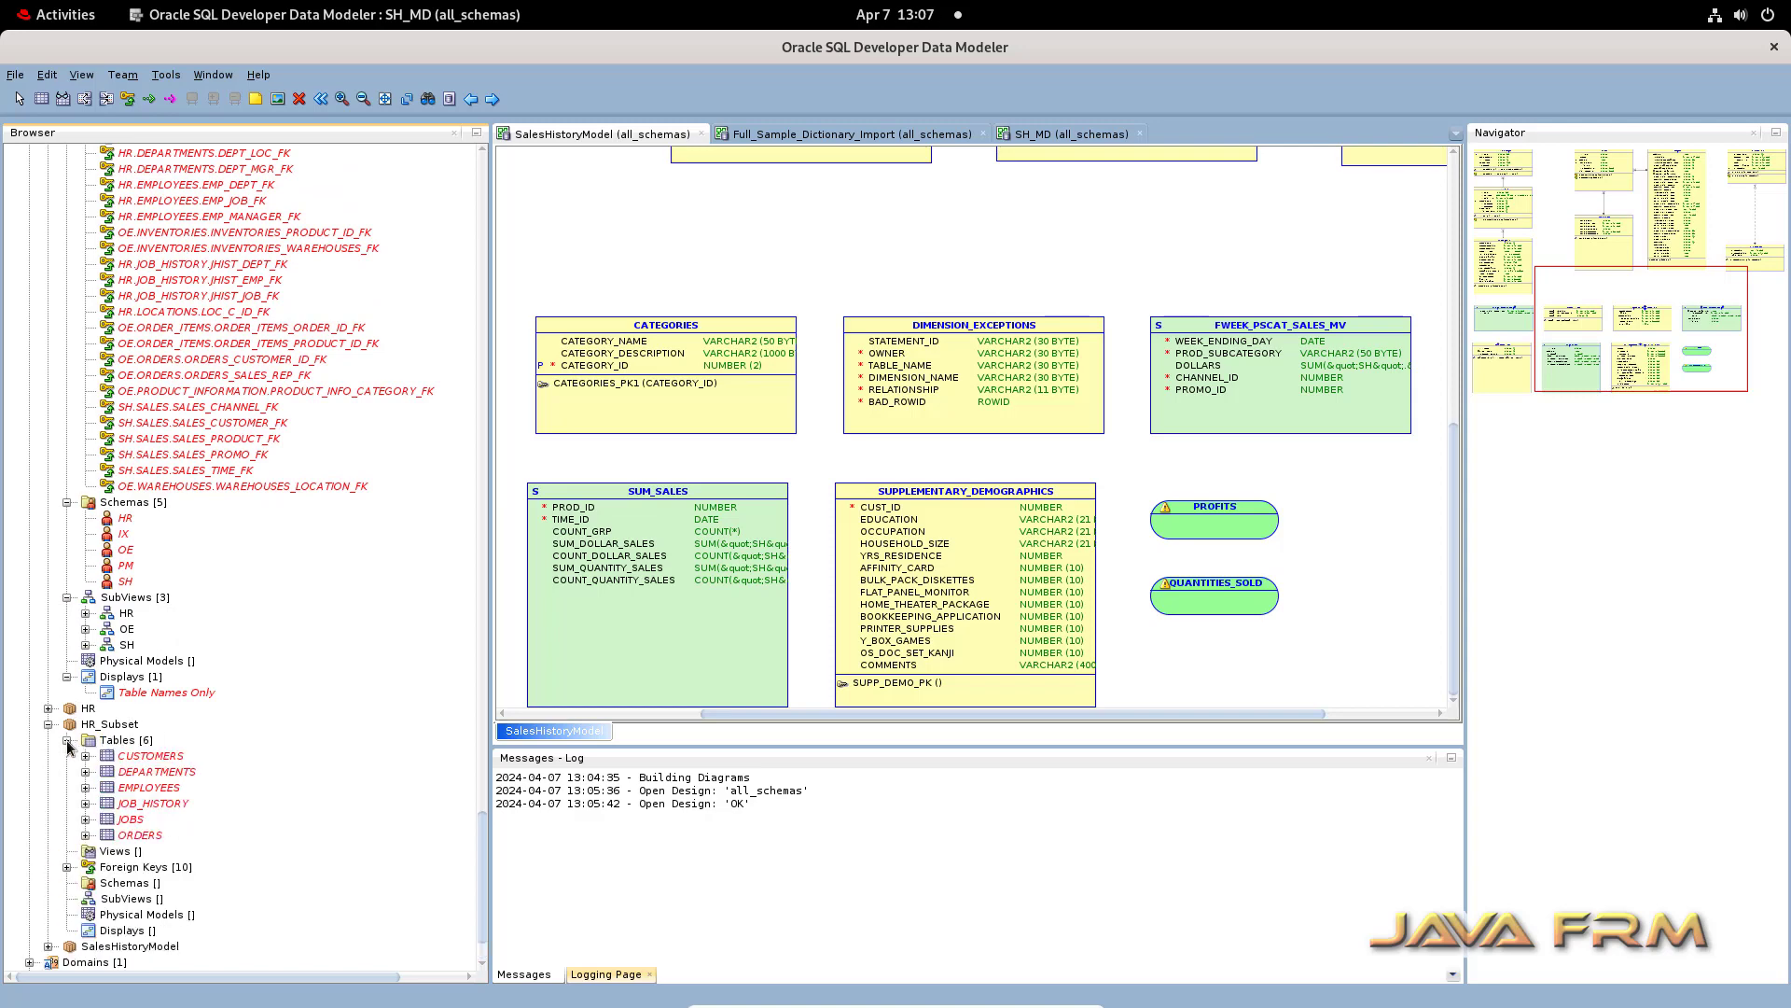
scroll(224, 627, down, 2)
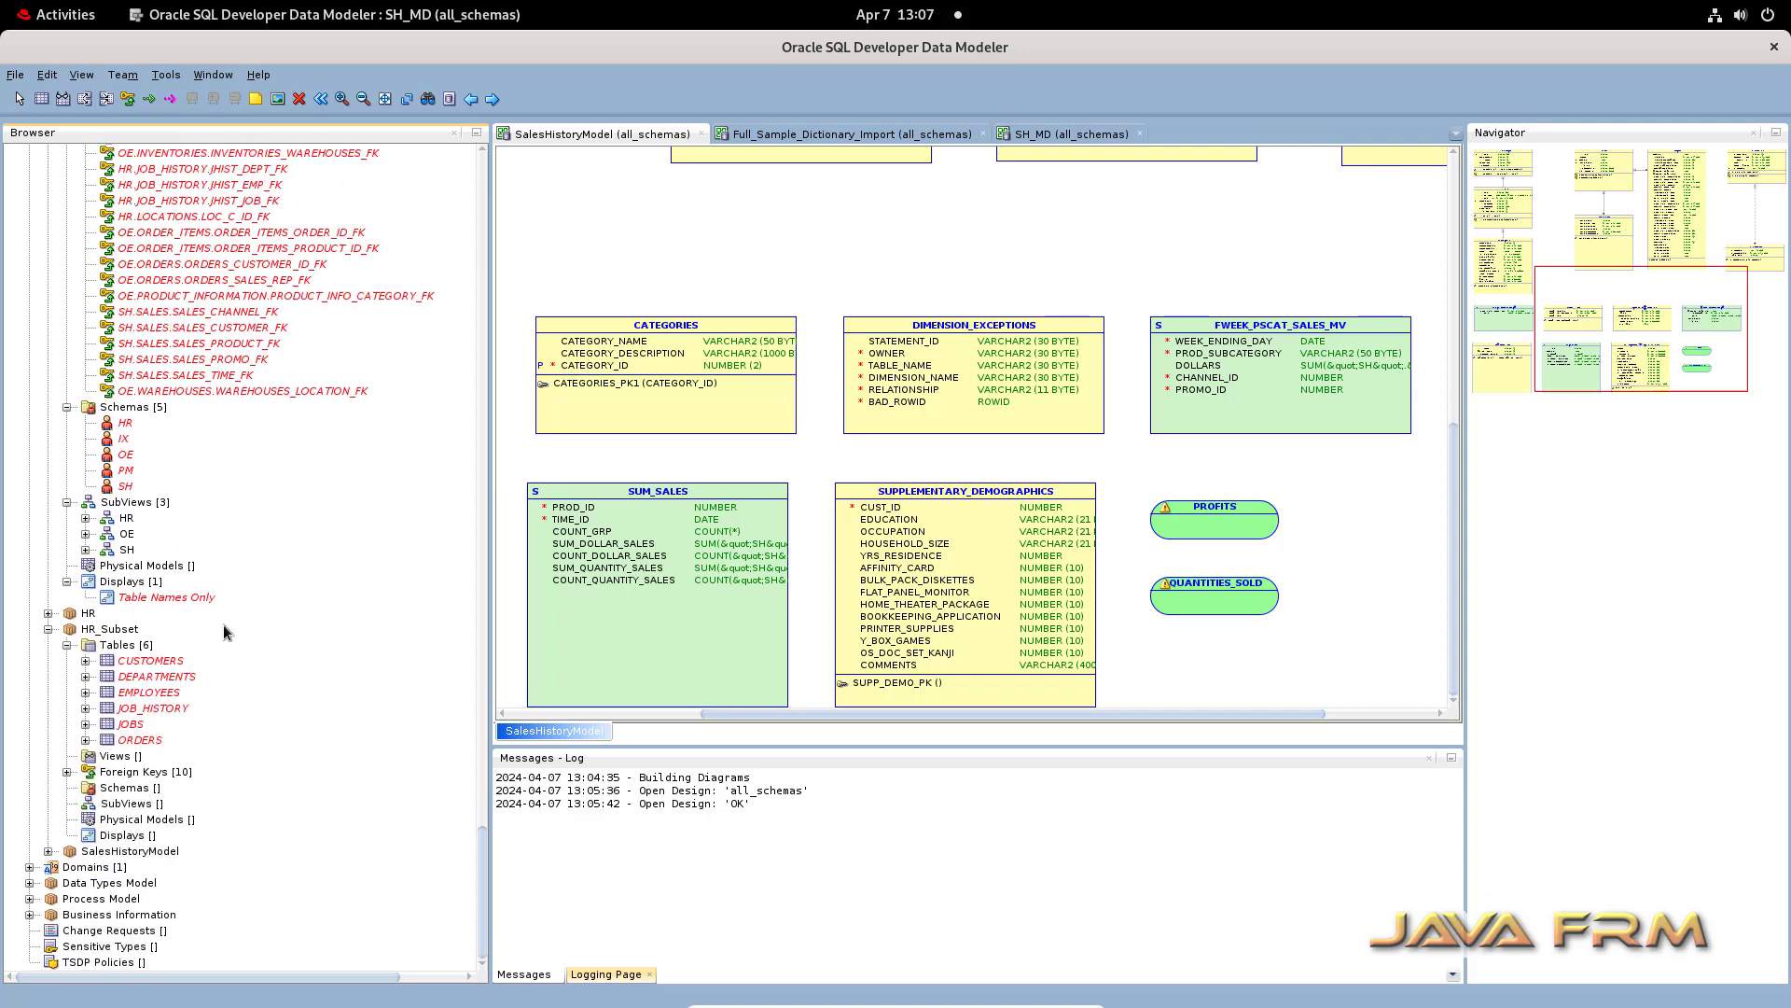
click(67, 772)
scroll(159, 718, down, 4)
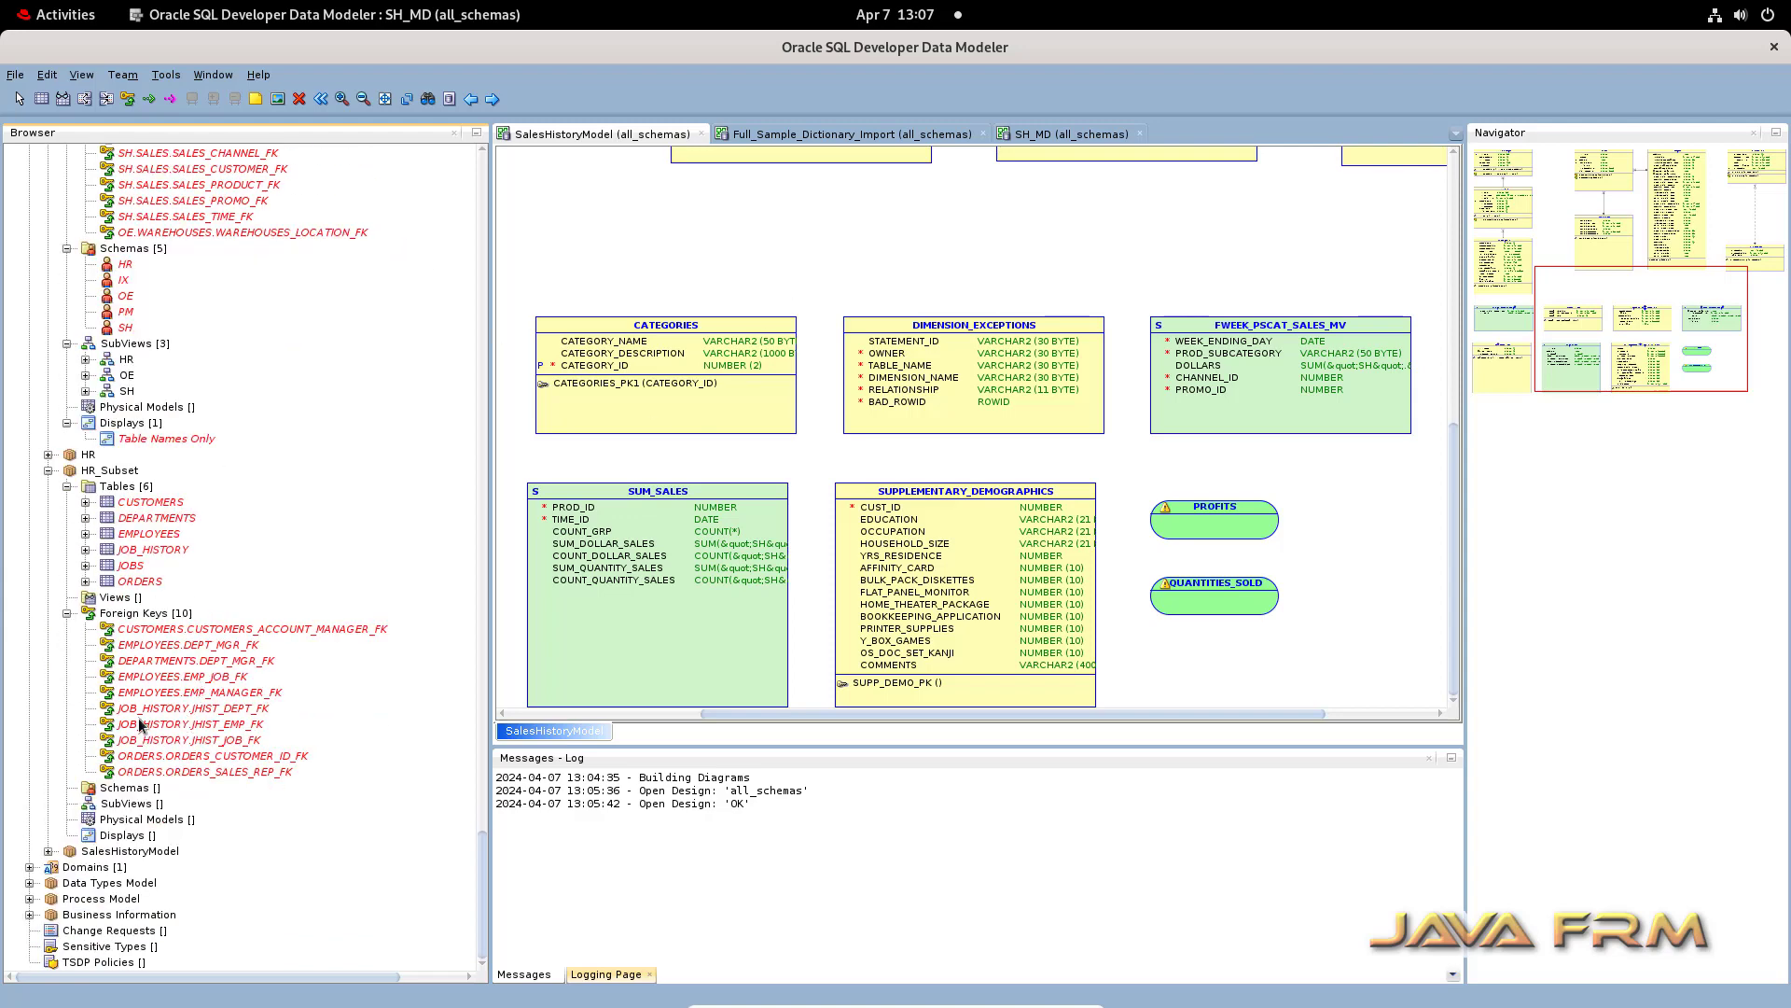
- Expand the SalesHistoryModel relational model and review its Tables, Views and Foreign Keys
click(48, 851)
scroll(84, 838, down, 3)
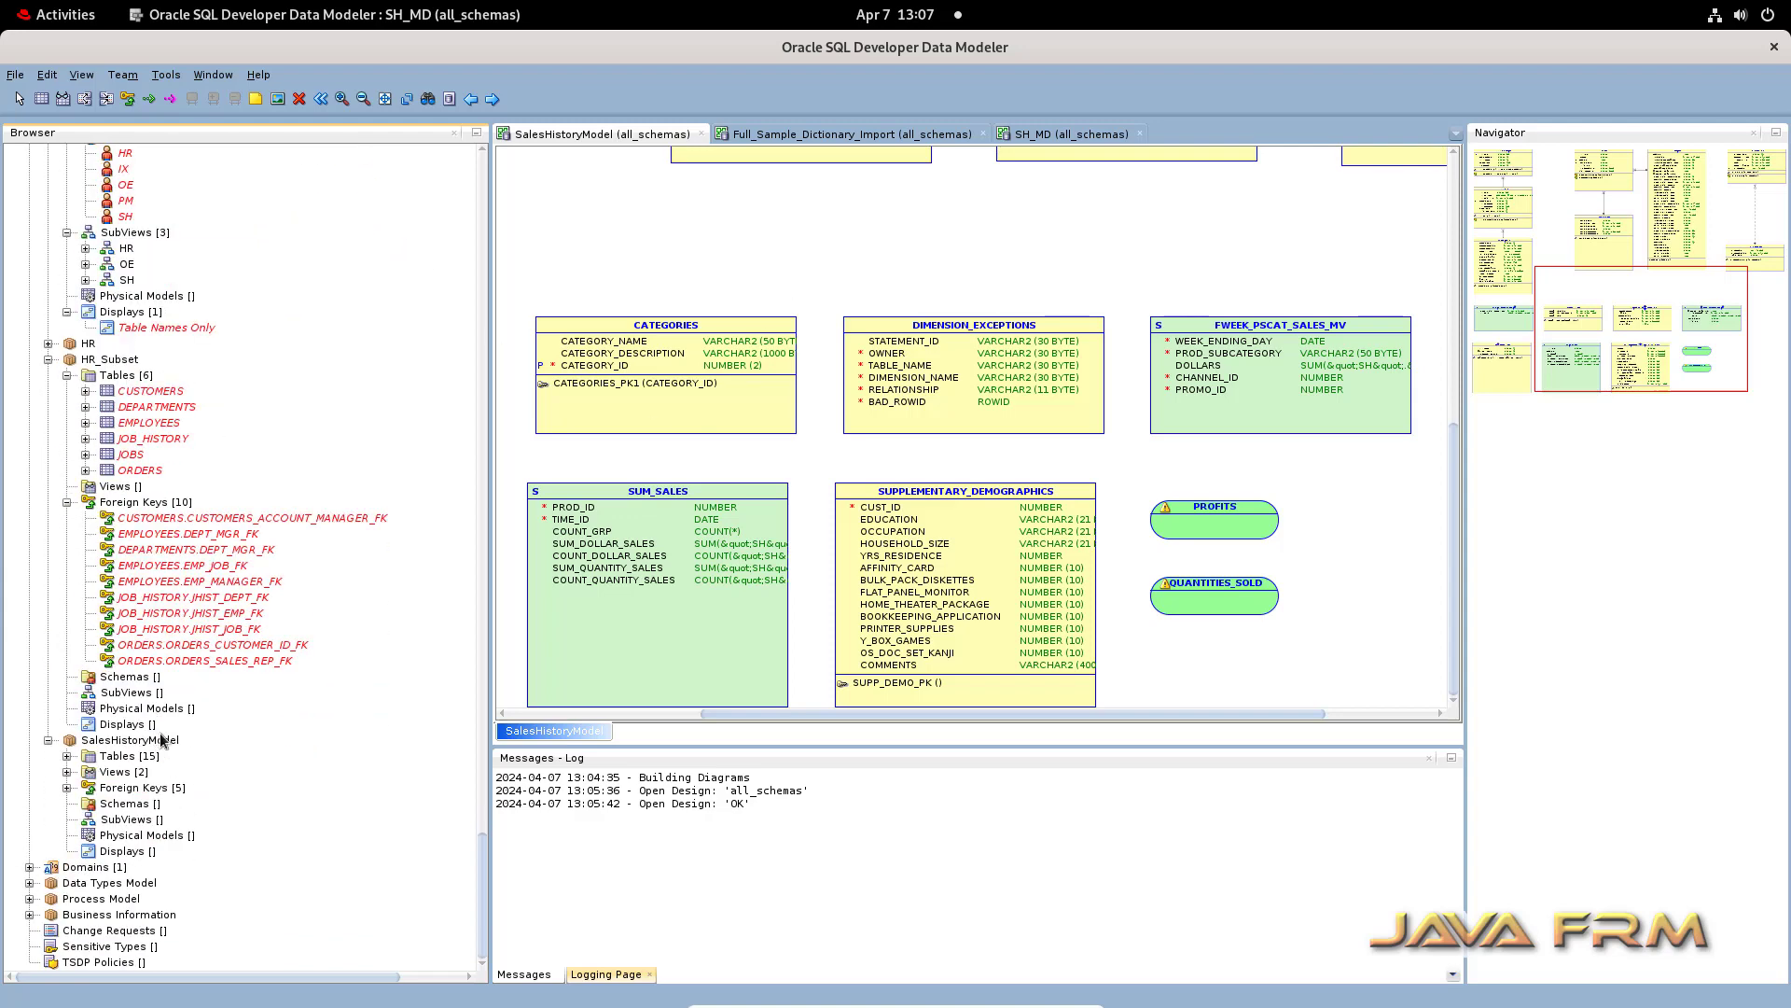
click(67, 756)
scroll(119, 713, down, 6)
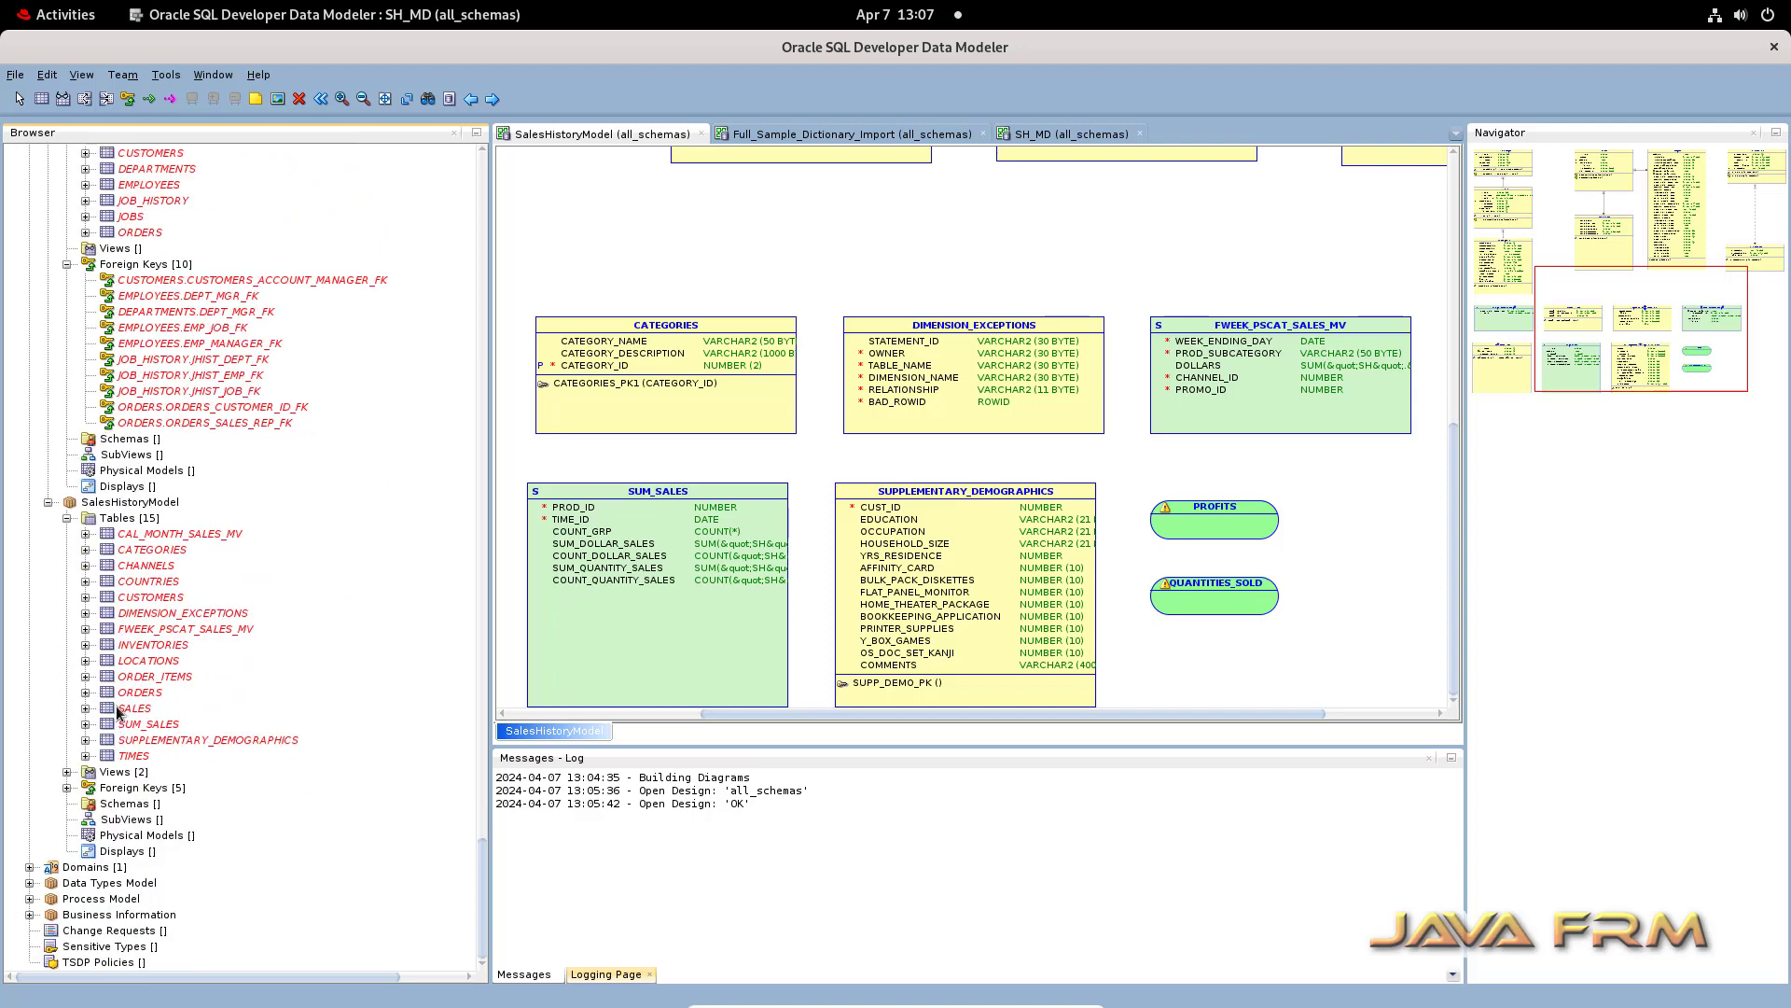
click(66, 773)
scroll(122, 730, down, 1)
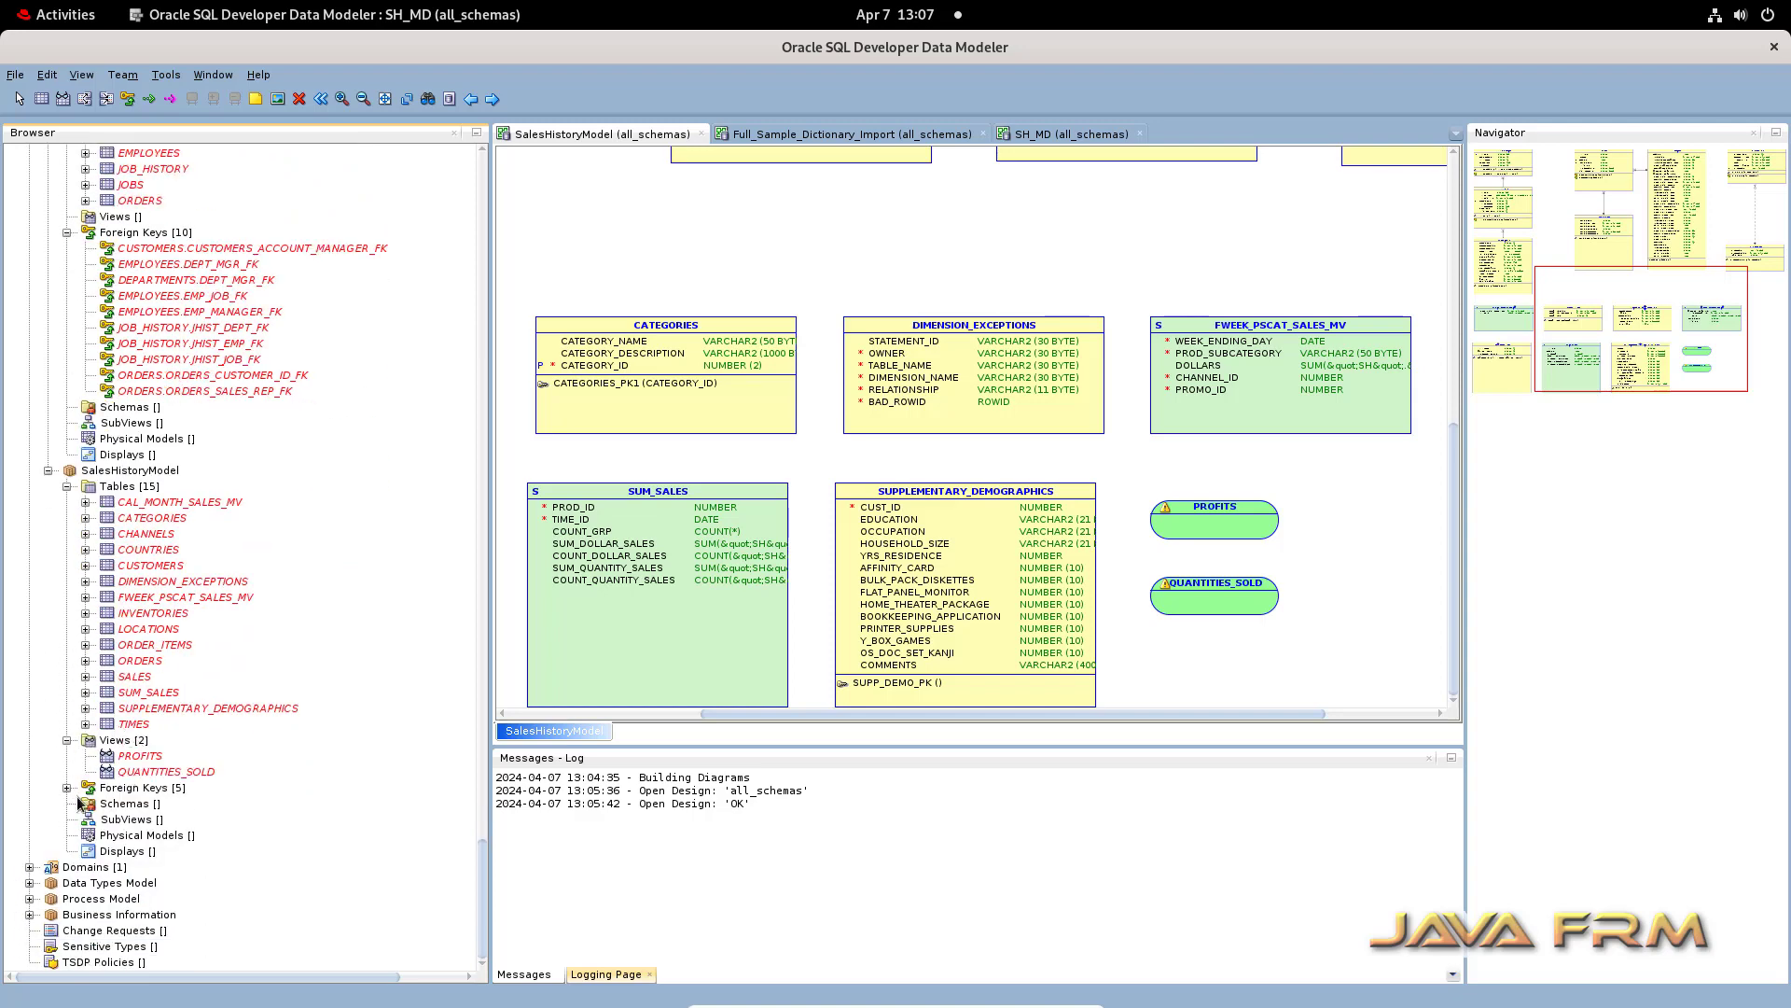
click(67, 787)
scroll(81, 774, down, 2)
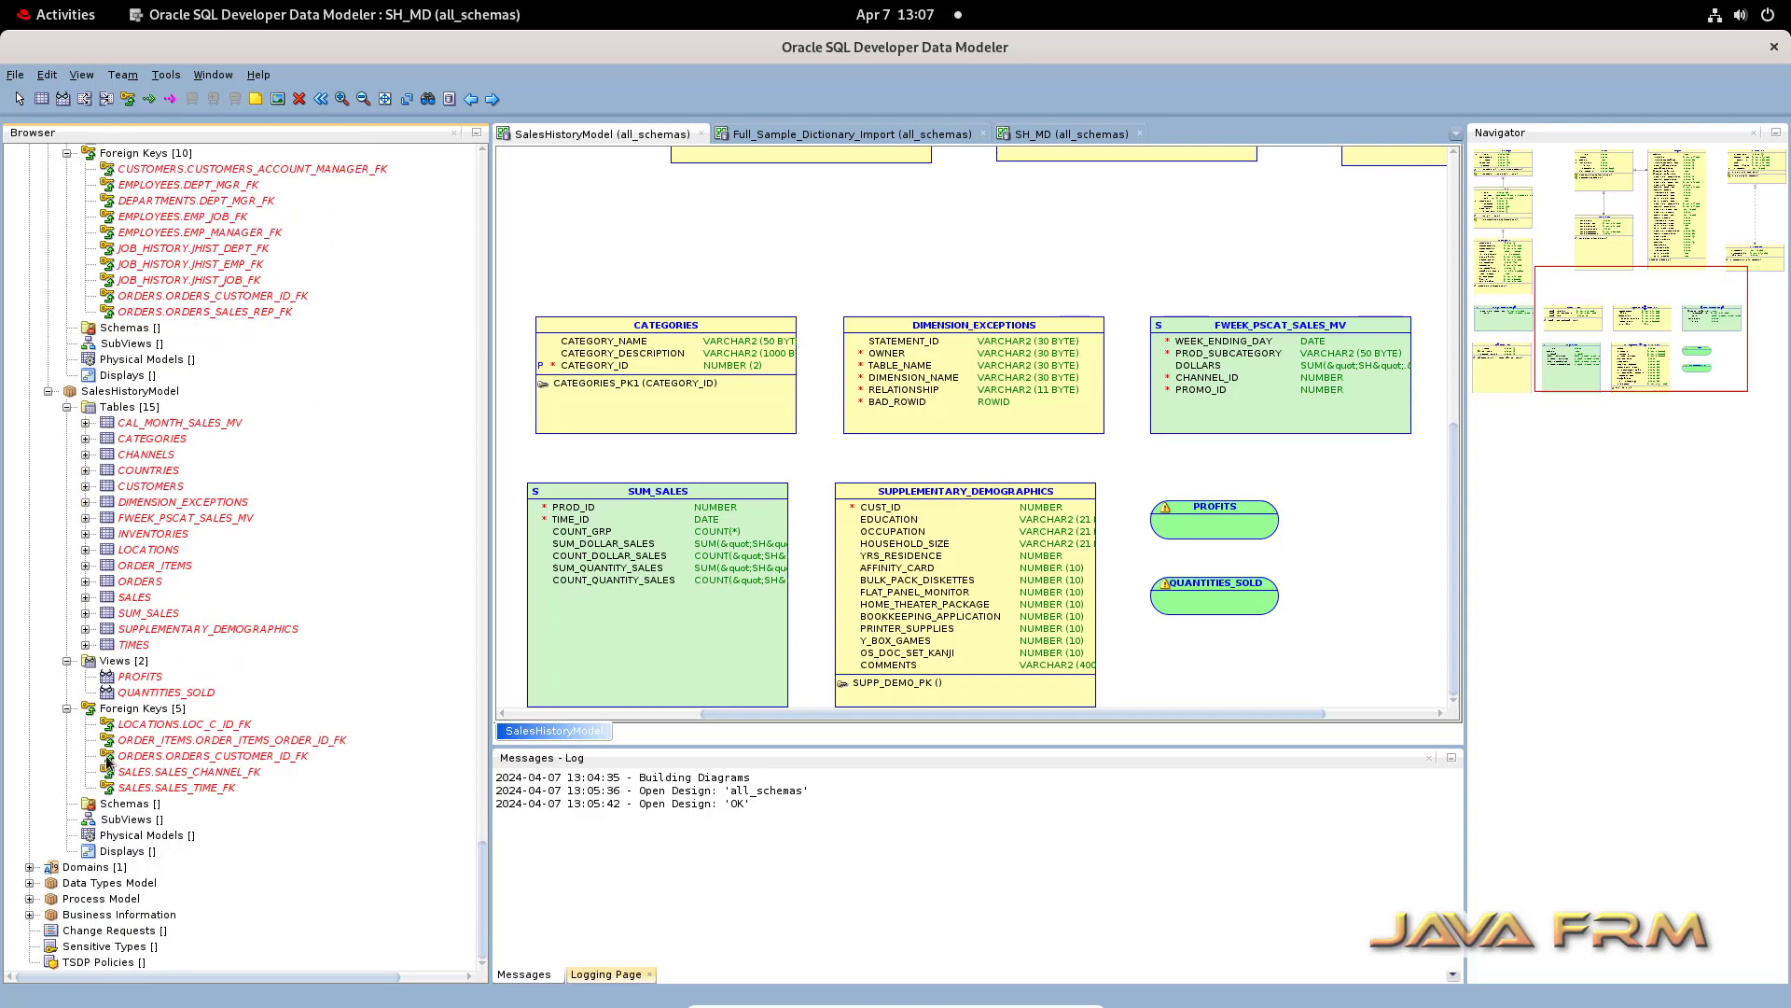
- Expand Domains and the Data Types Model, including its Structured Types, Collection Types and Predefined Structured Types
click(29, 852)
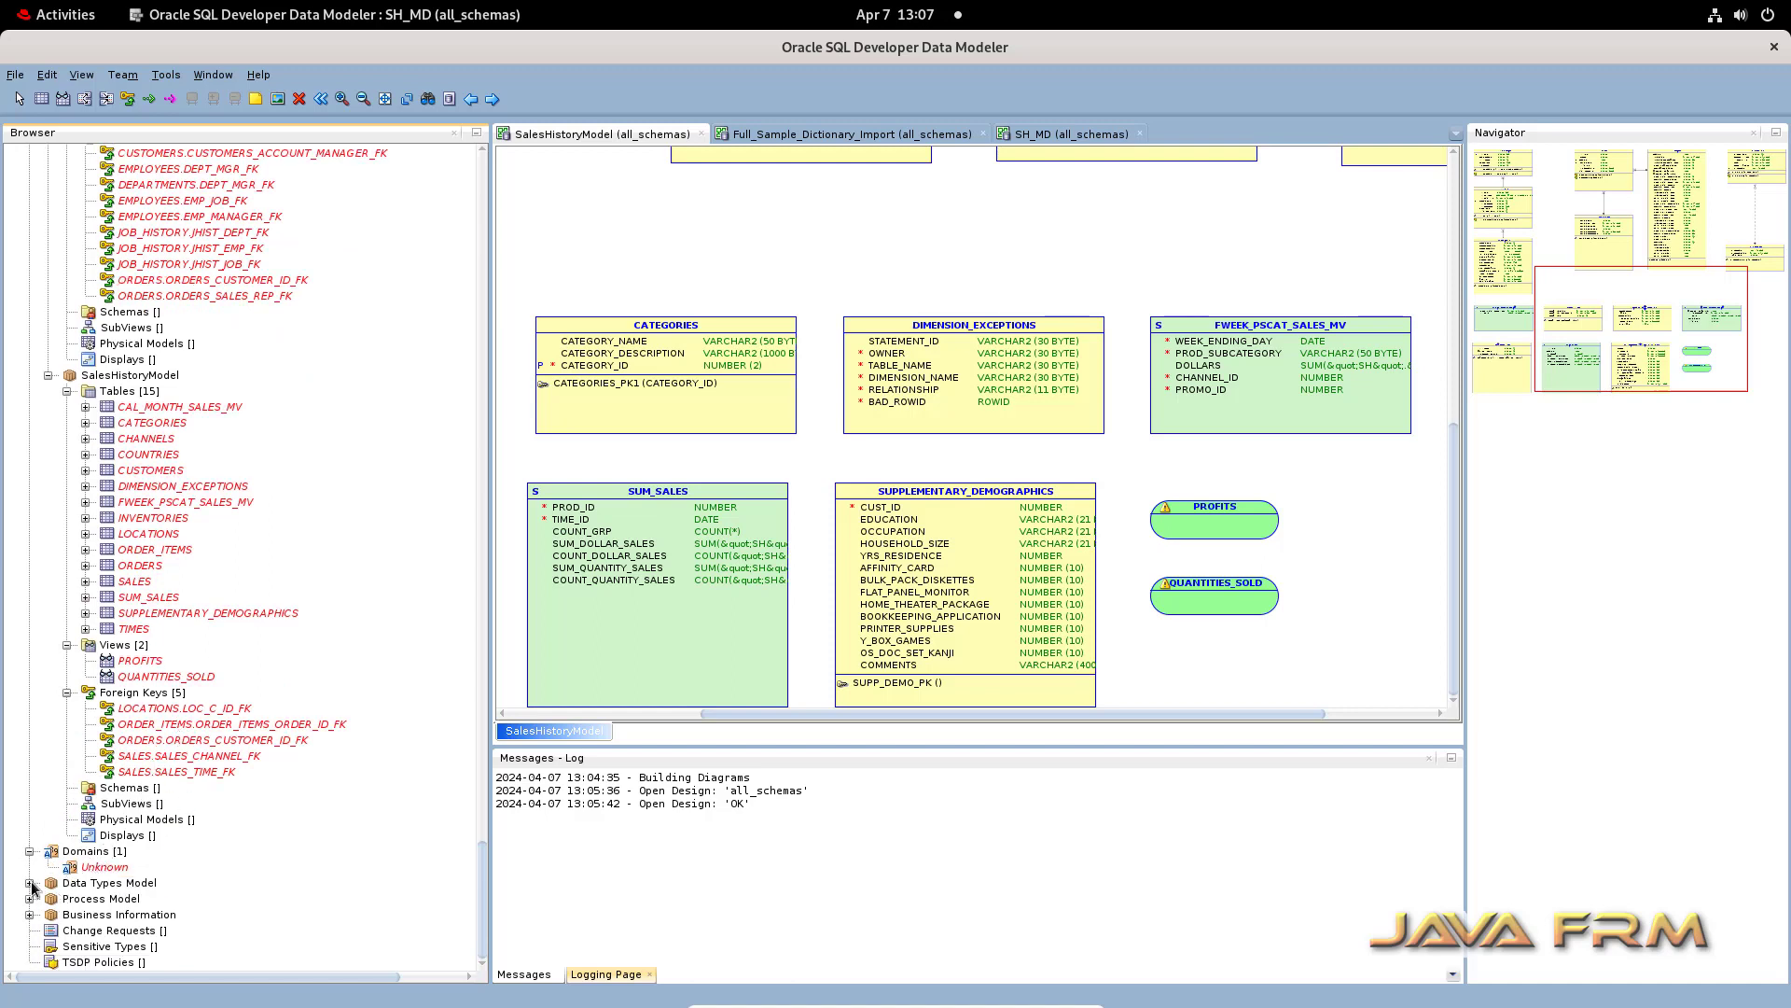
click(29, 882)
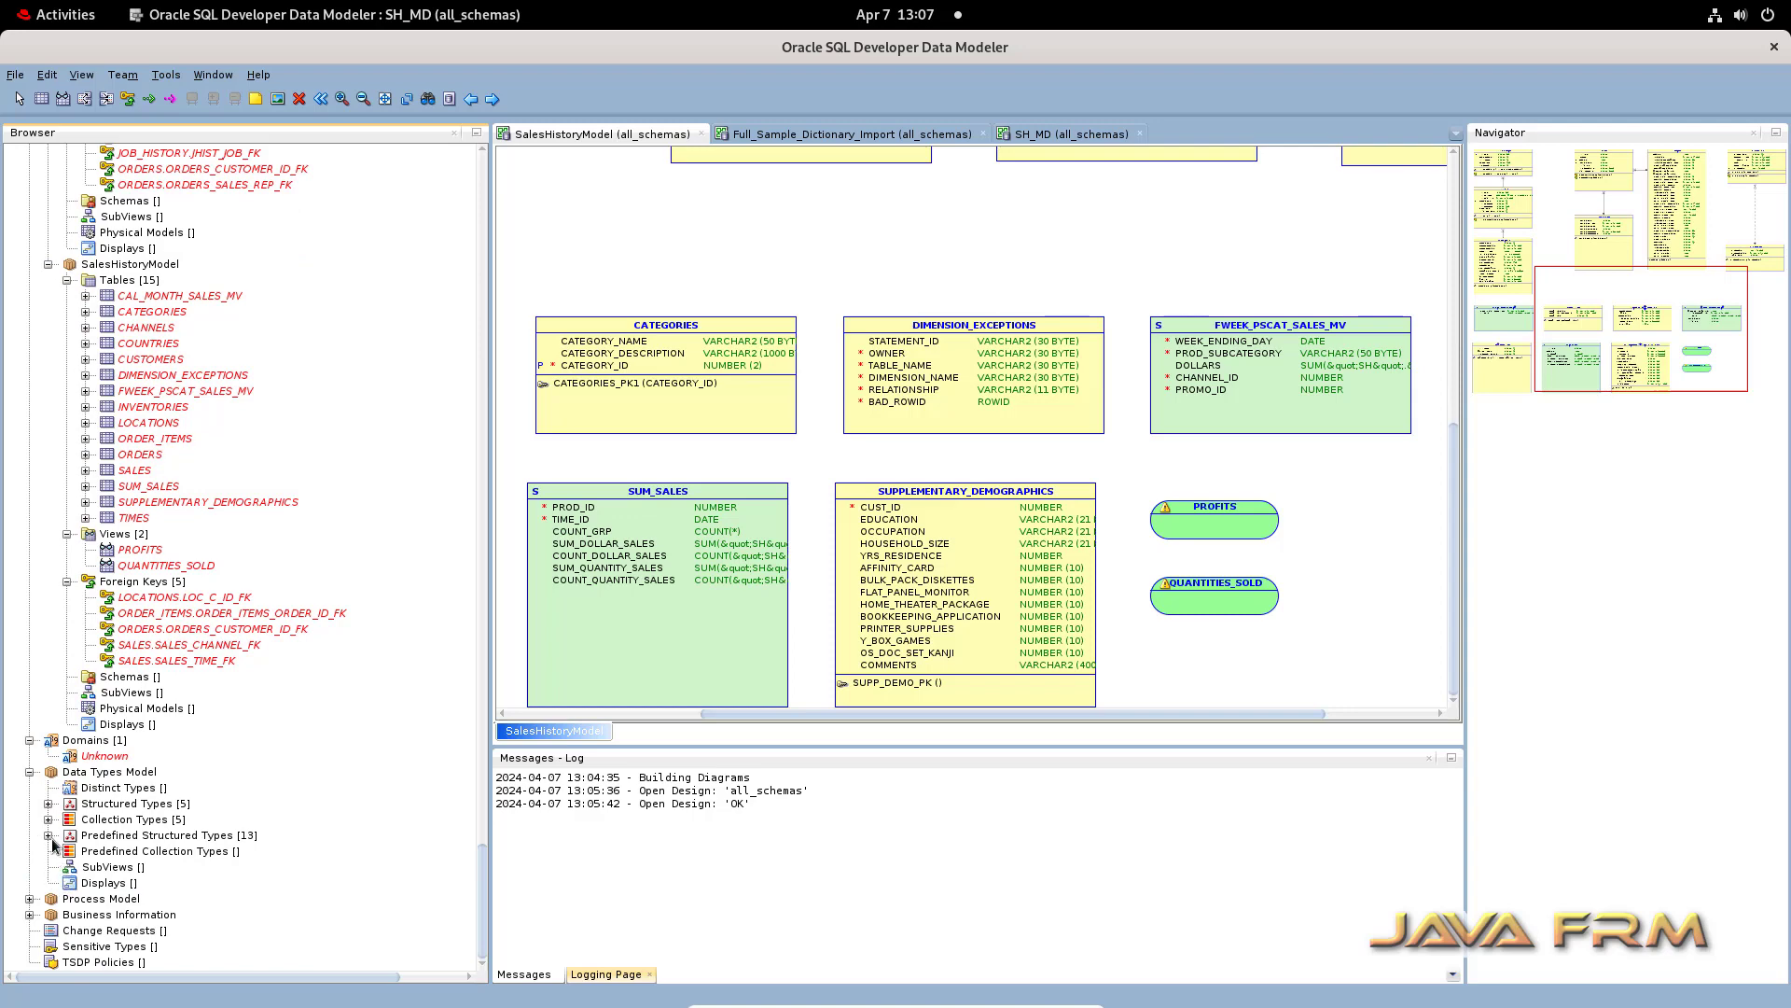
click(48, 804)
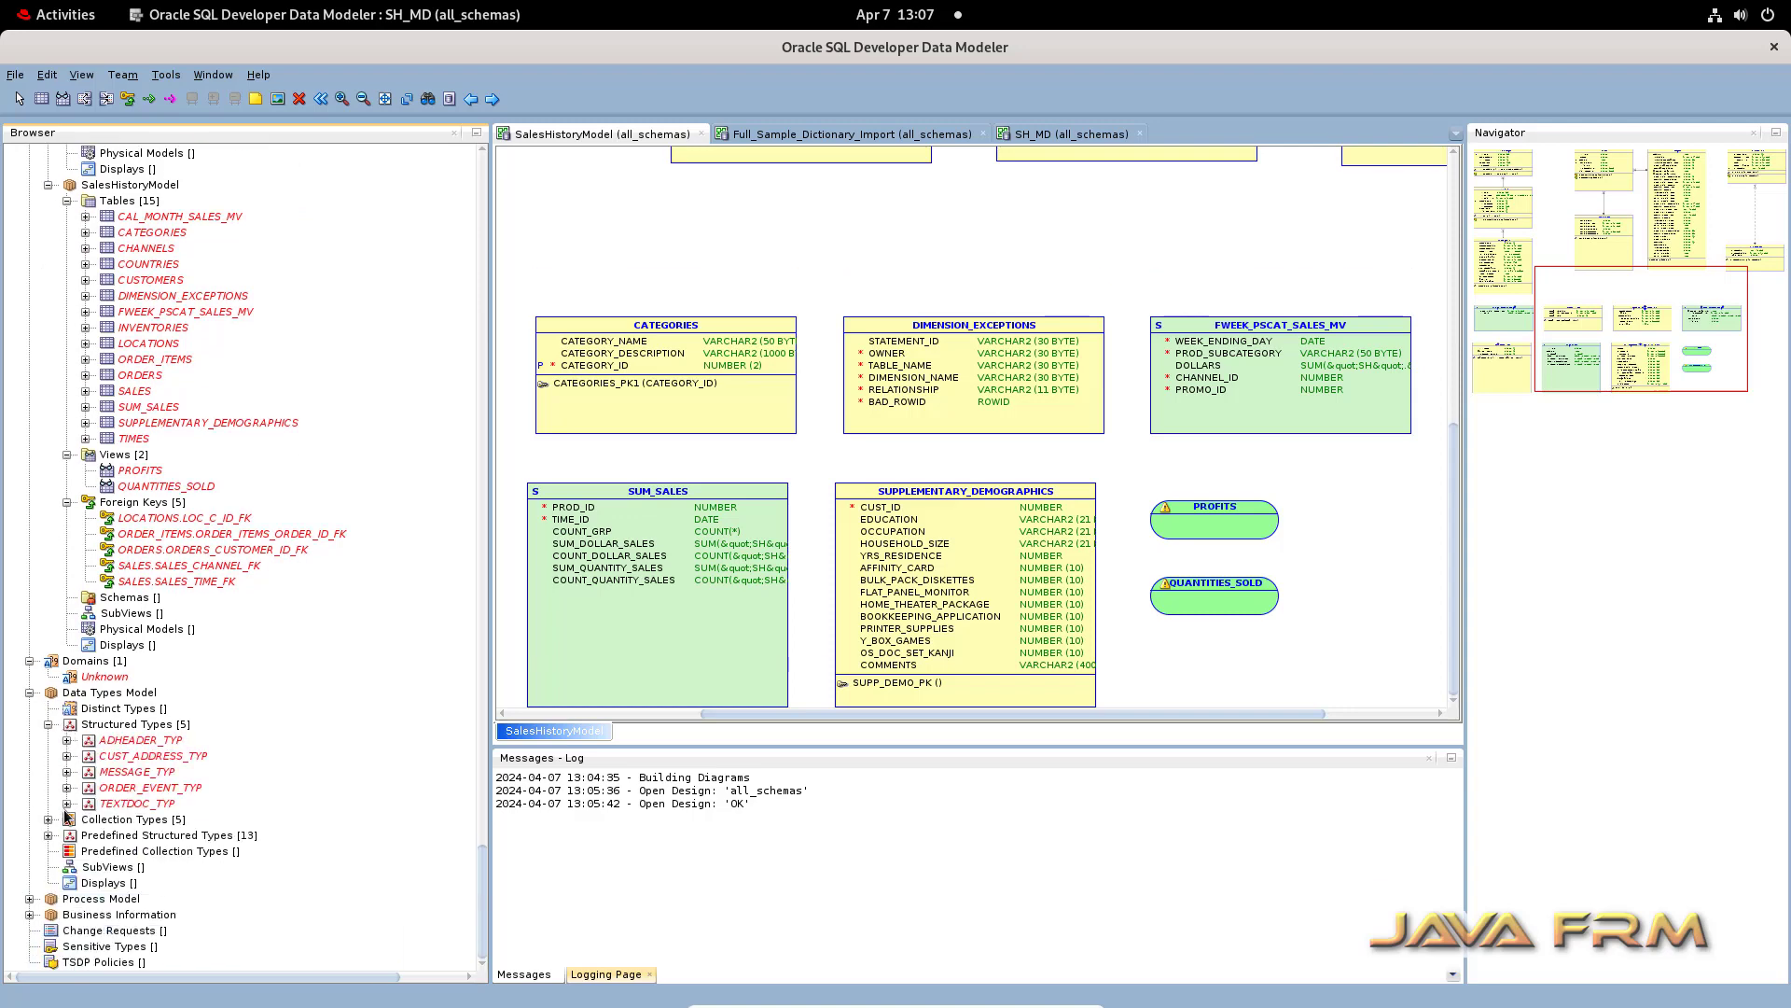
click(47, 819)
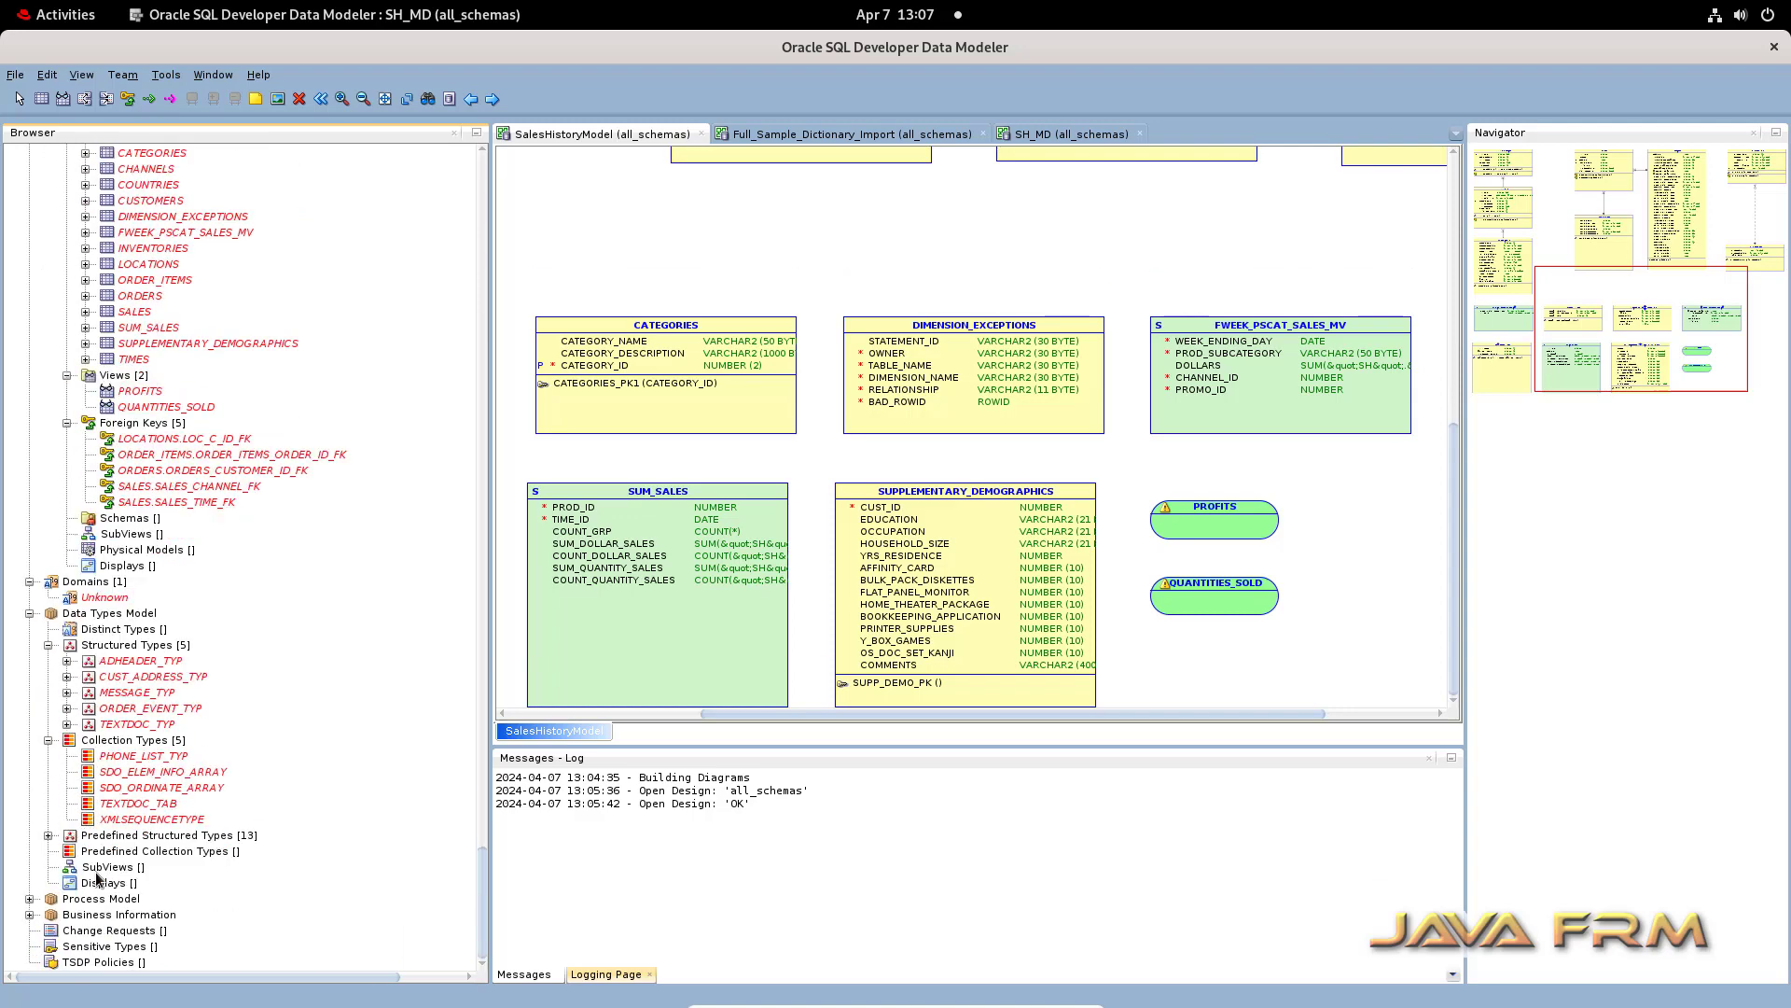
click(47, 835)
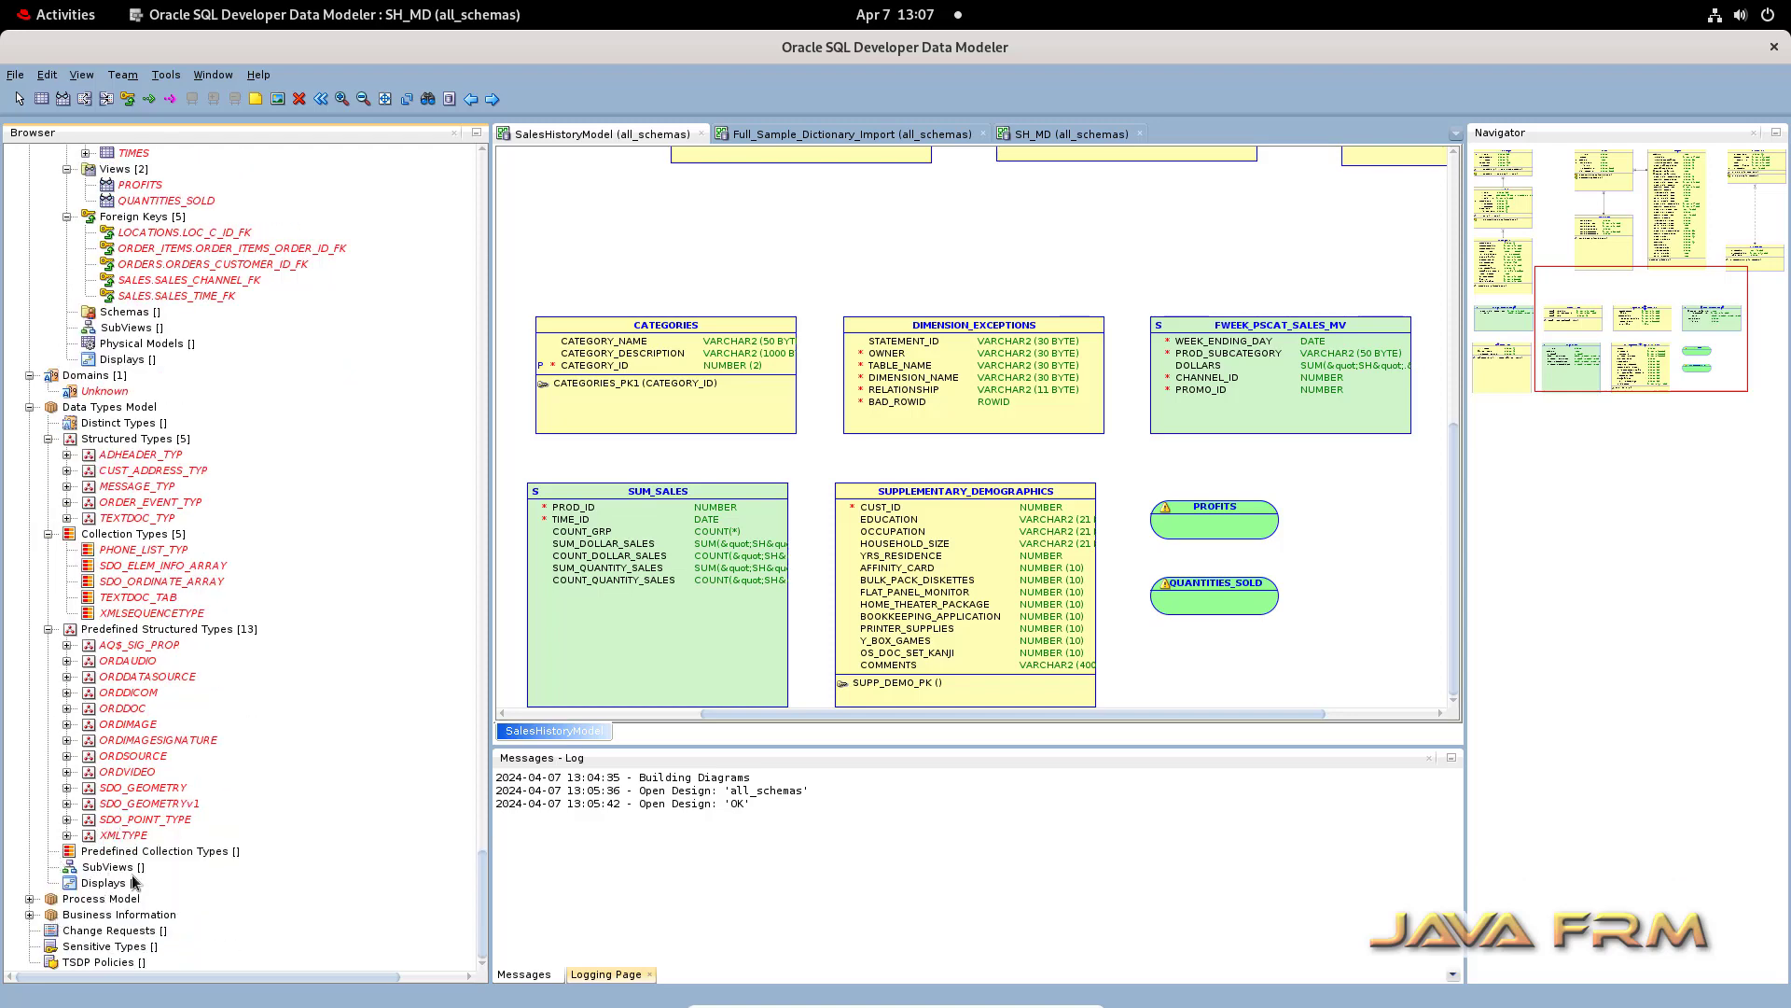
- Collapse the Logical Model's Entities, Relations and Views, plus the Multidimensional Models, Relational Models and Data Types Model branches
scroll(188, 865, up, 15)
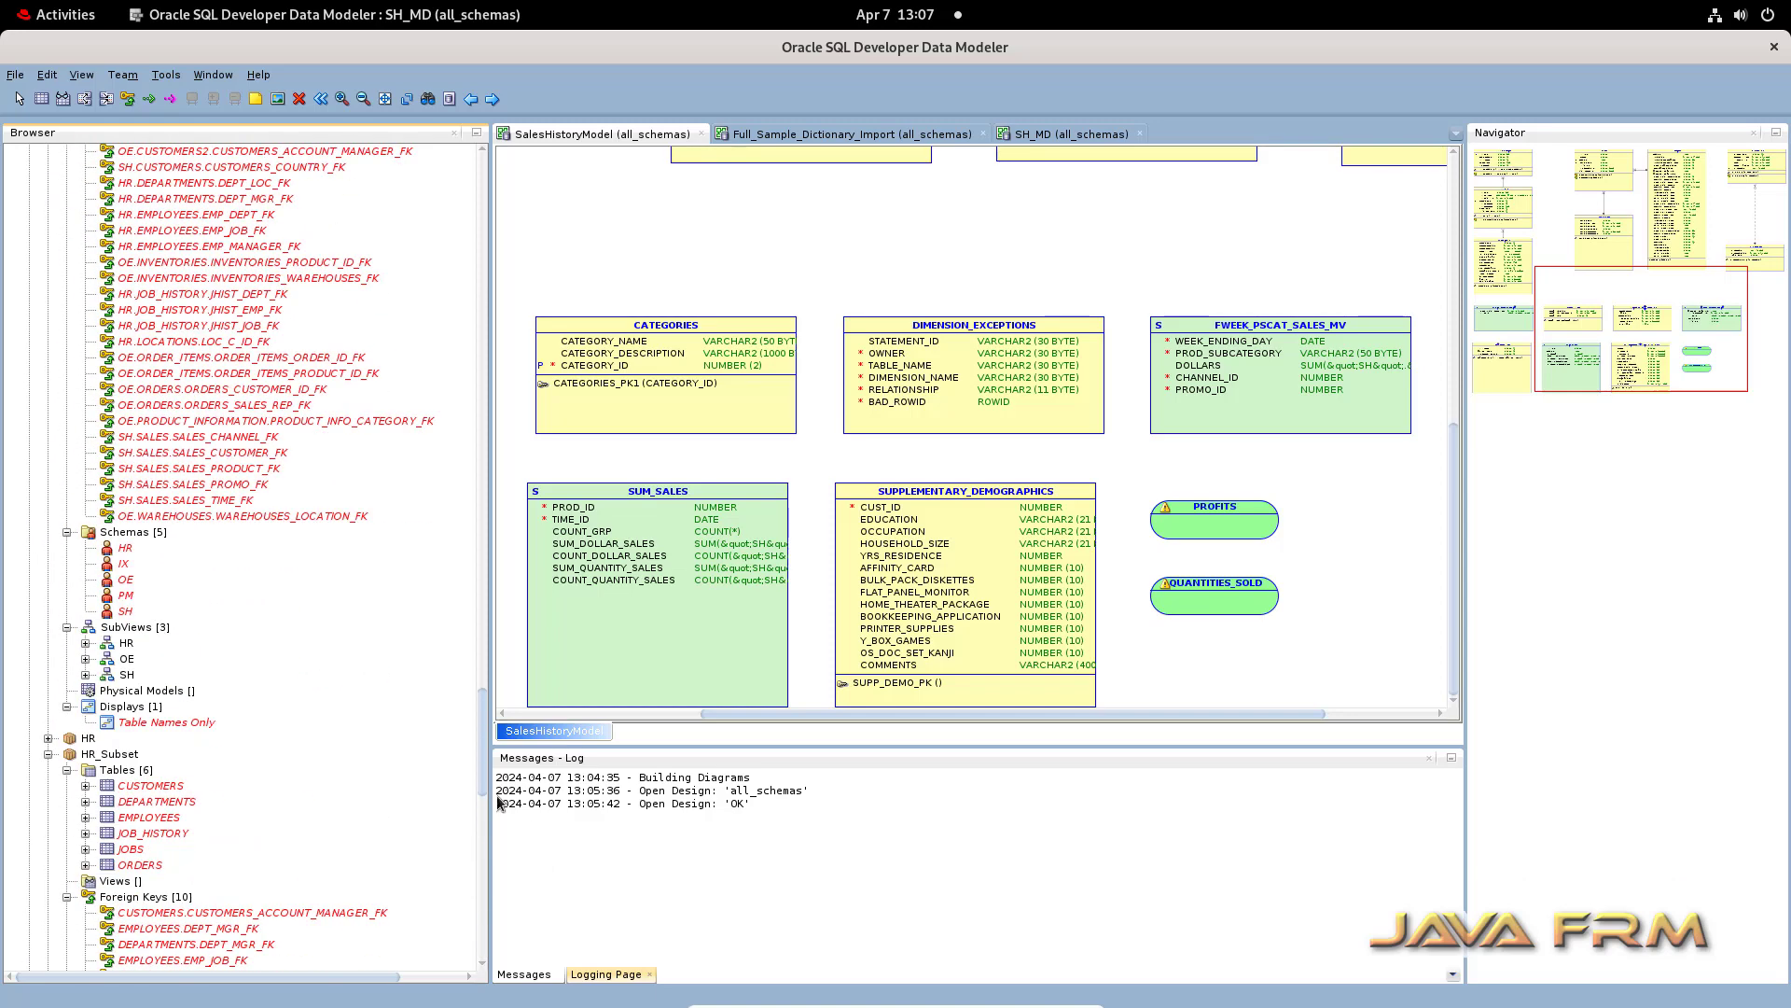
drag(484, 790, 499, 171)
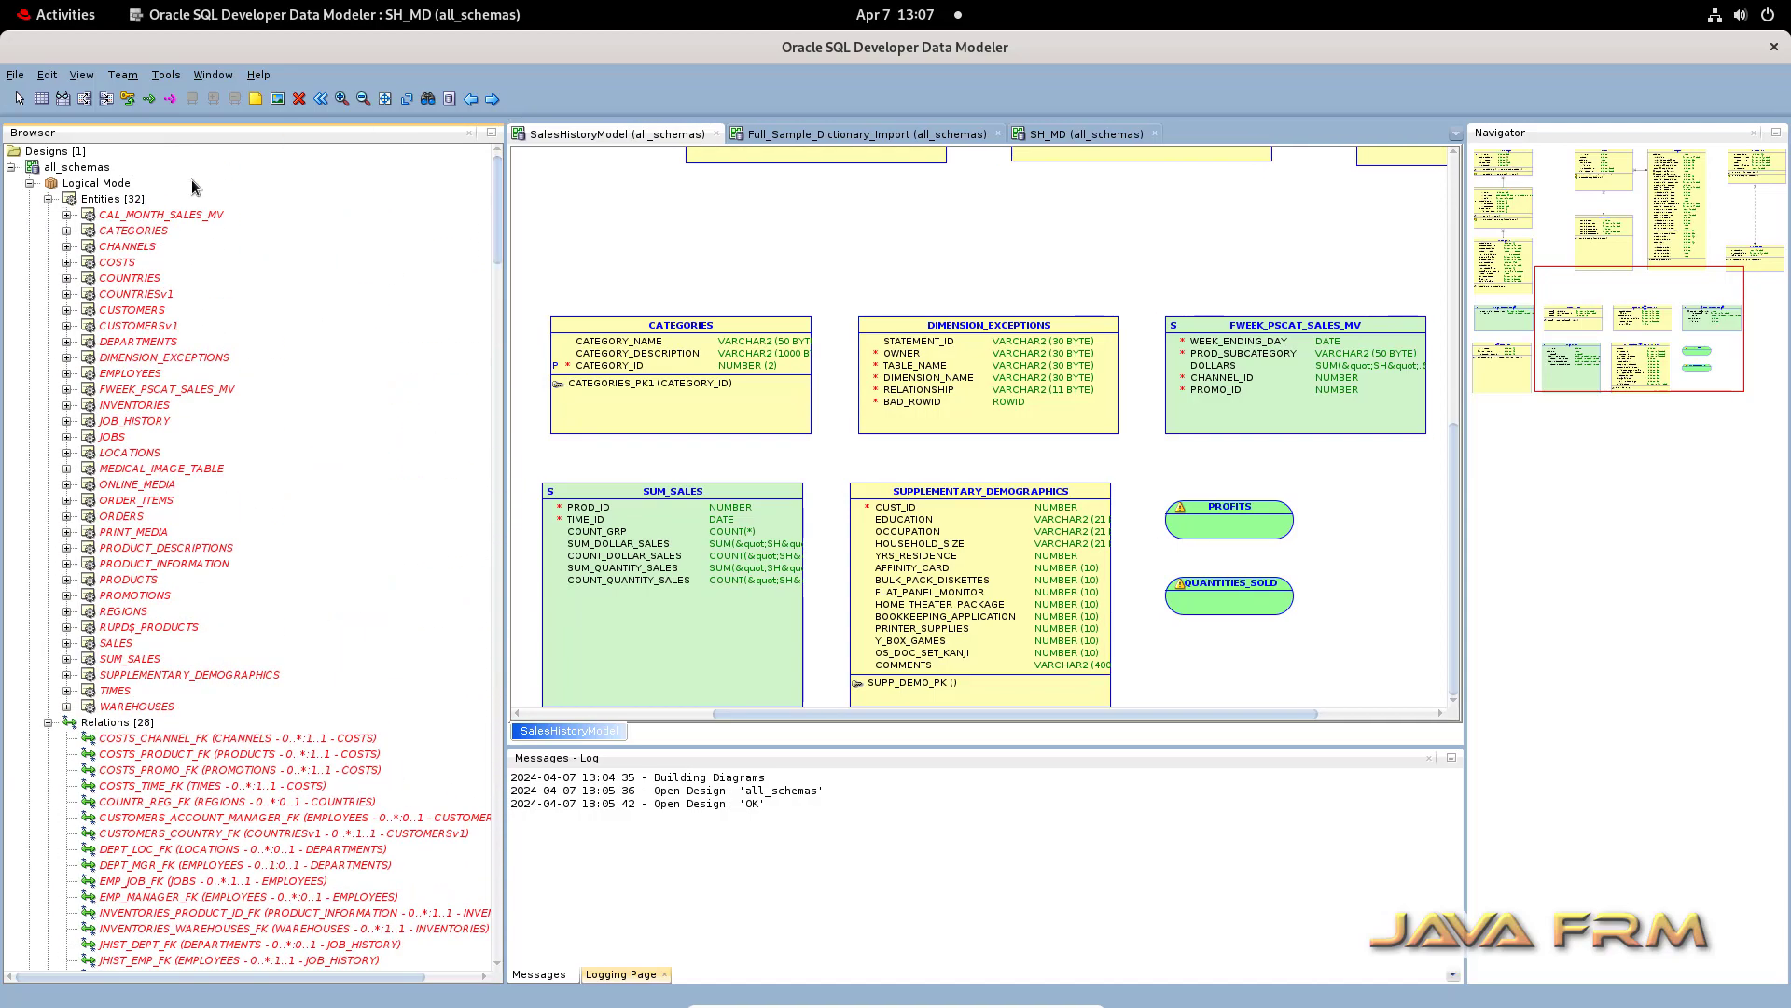
click(48, 199)
click(48, 214)
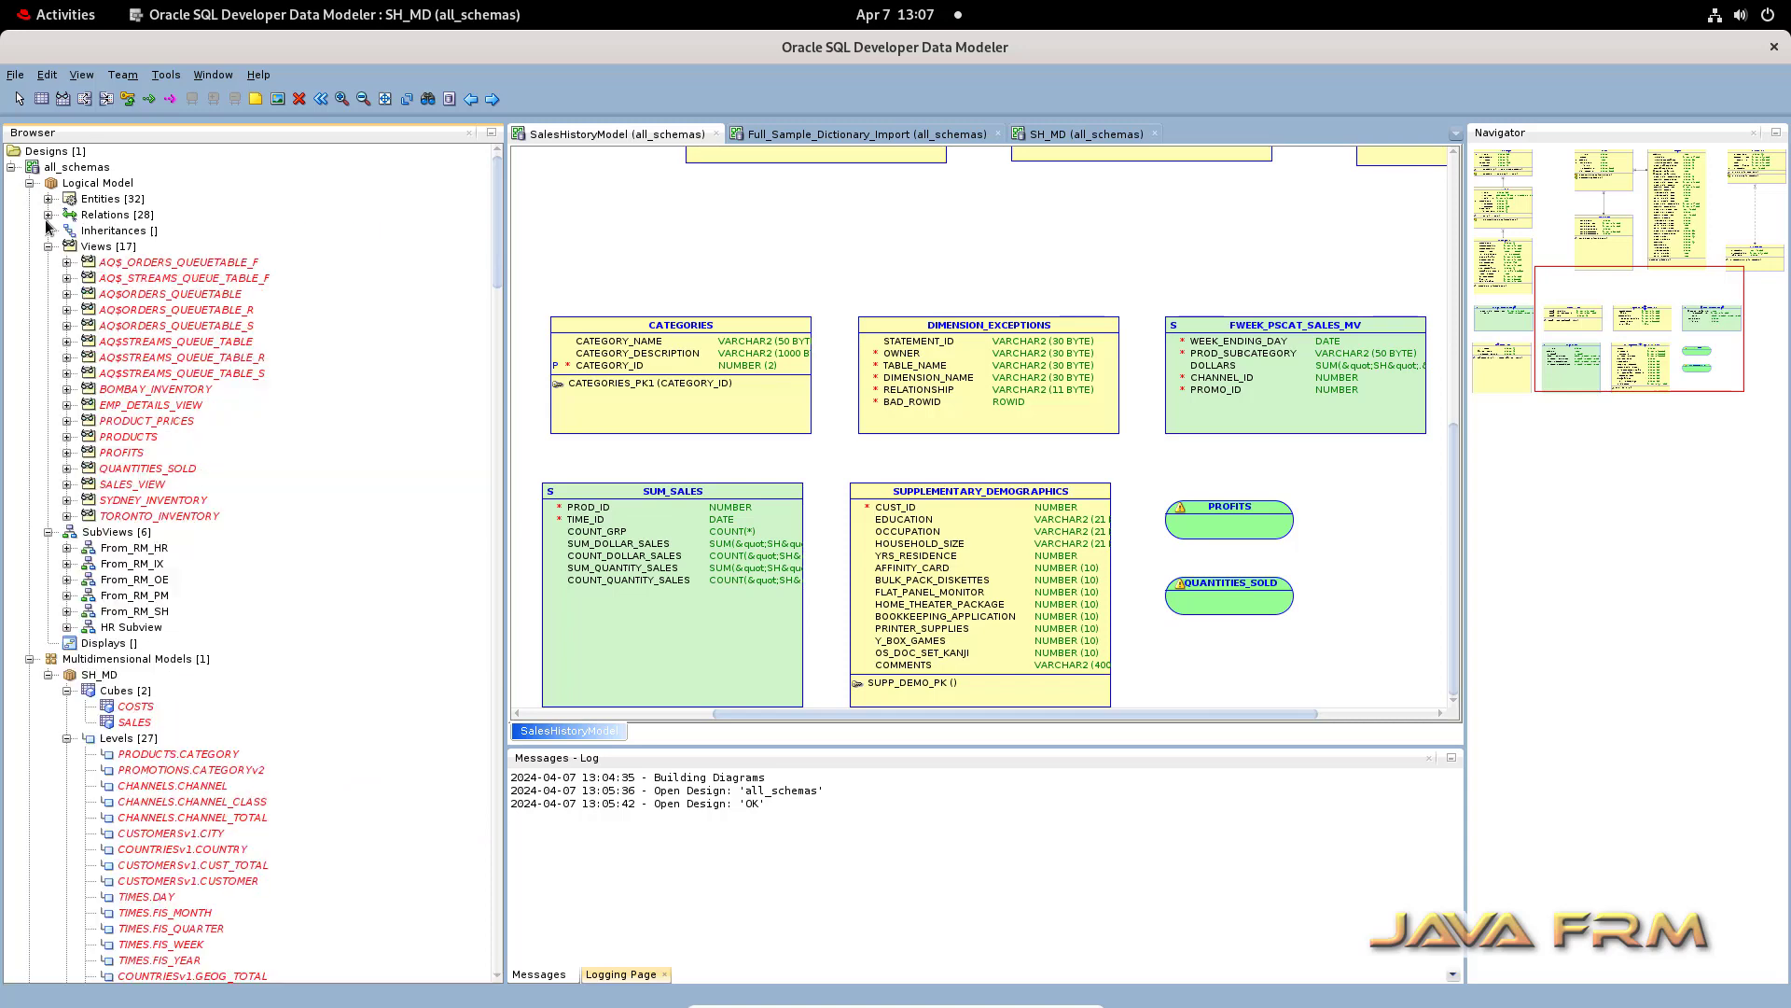
click(48, 246)
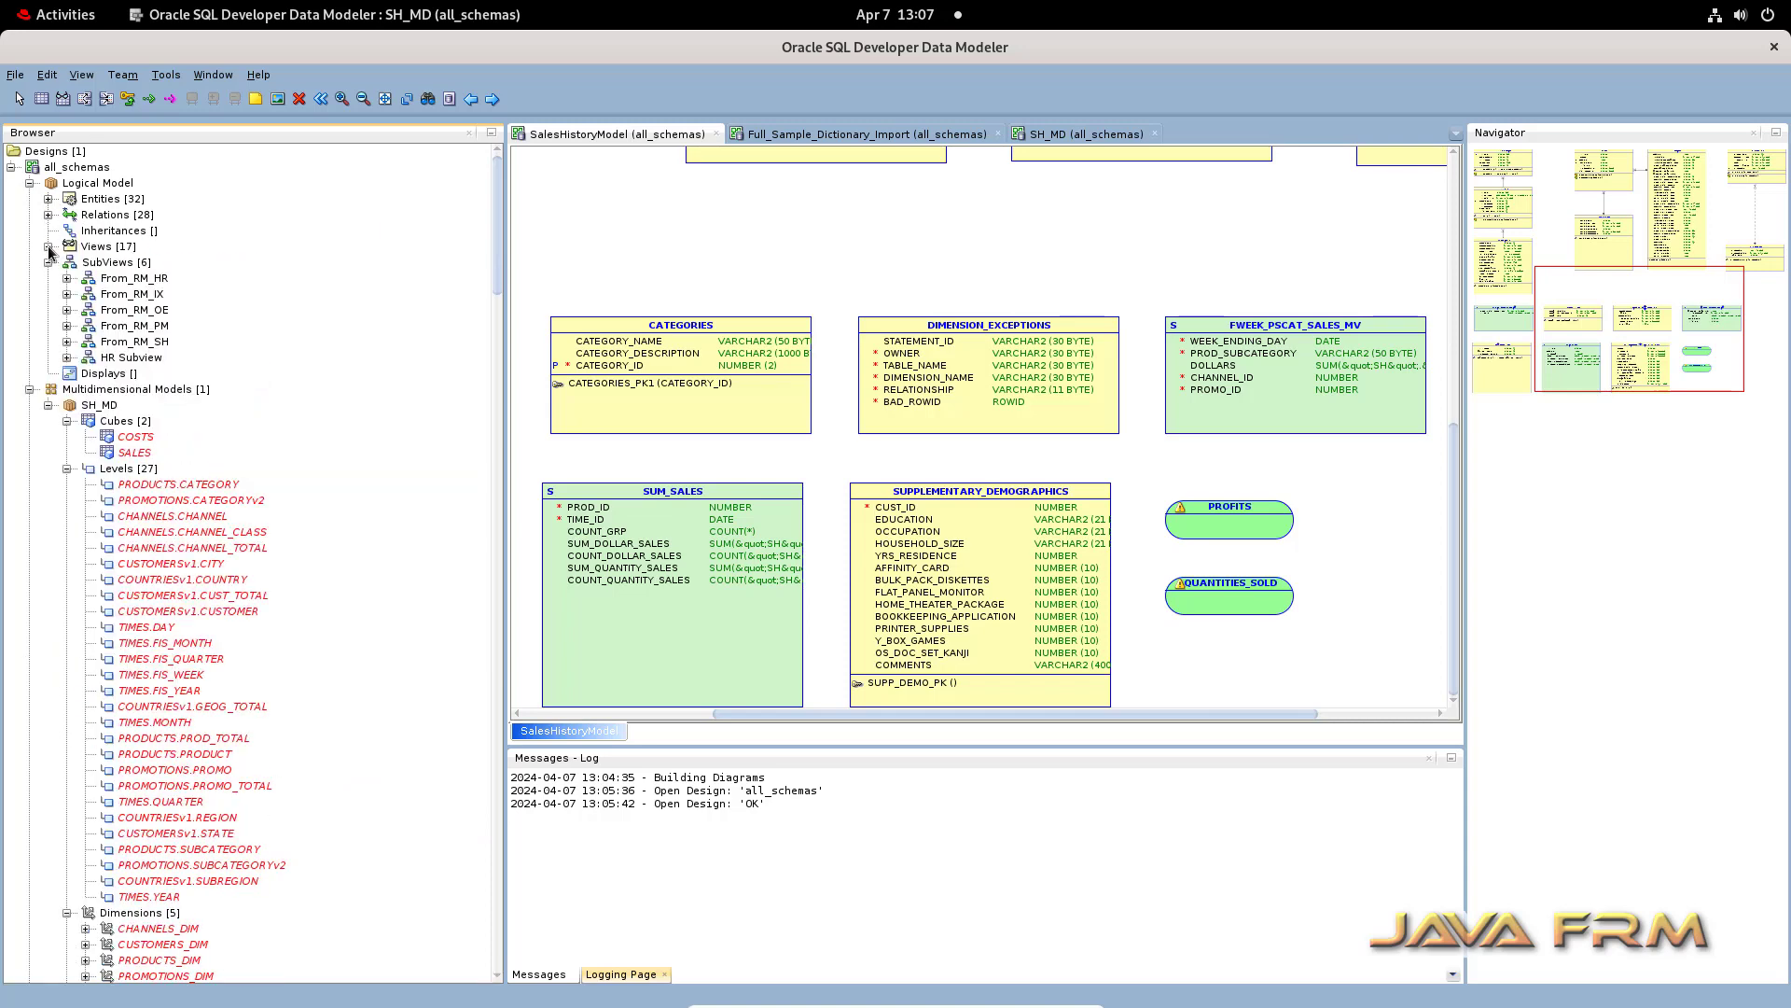
click(29, 390)
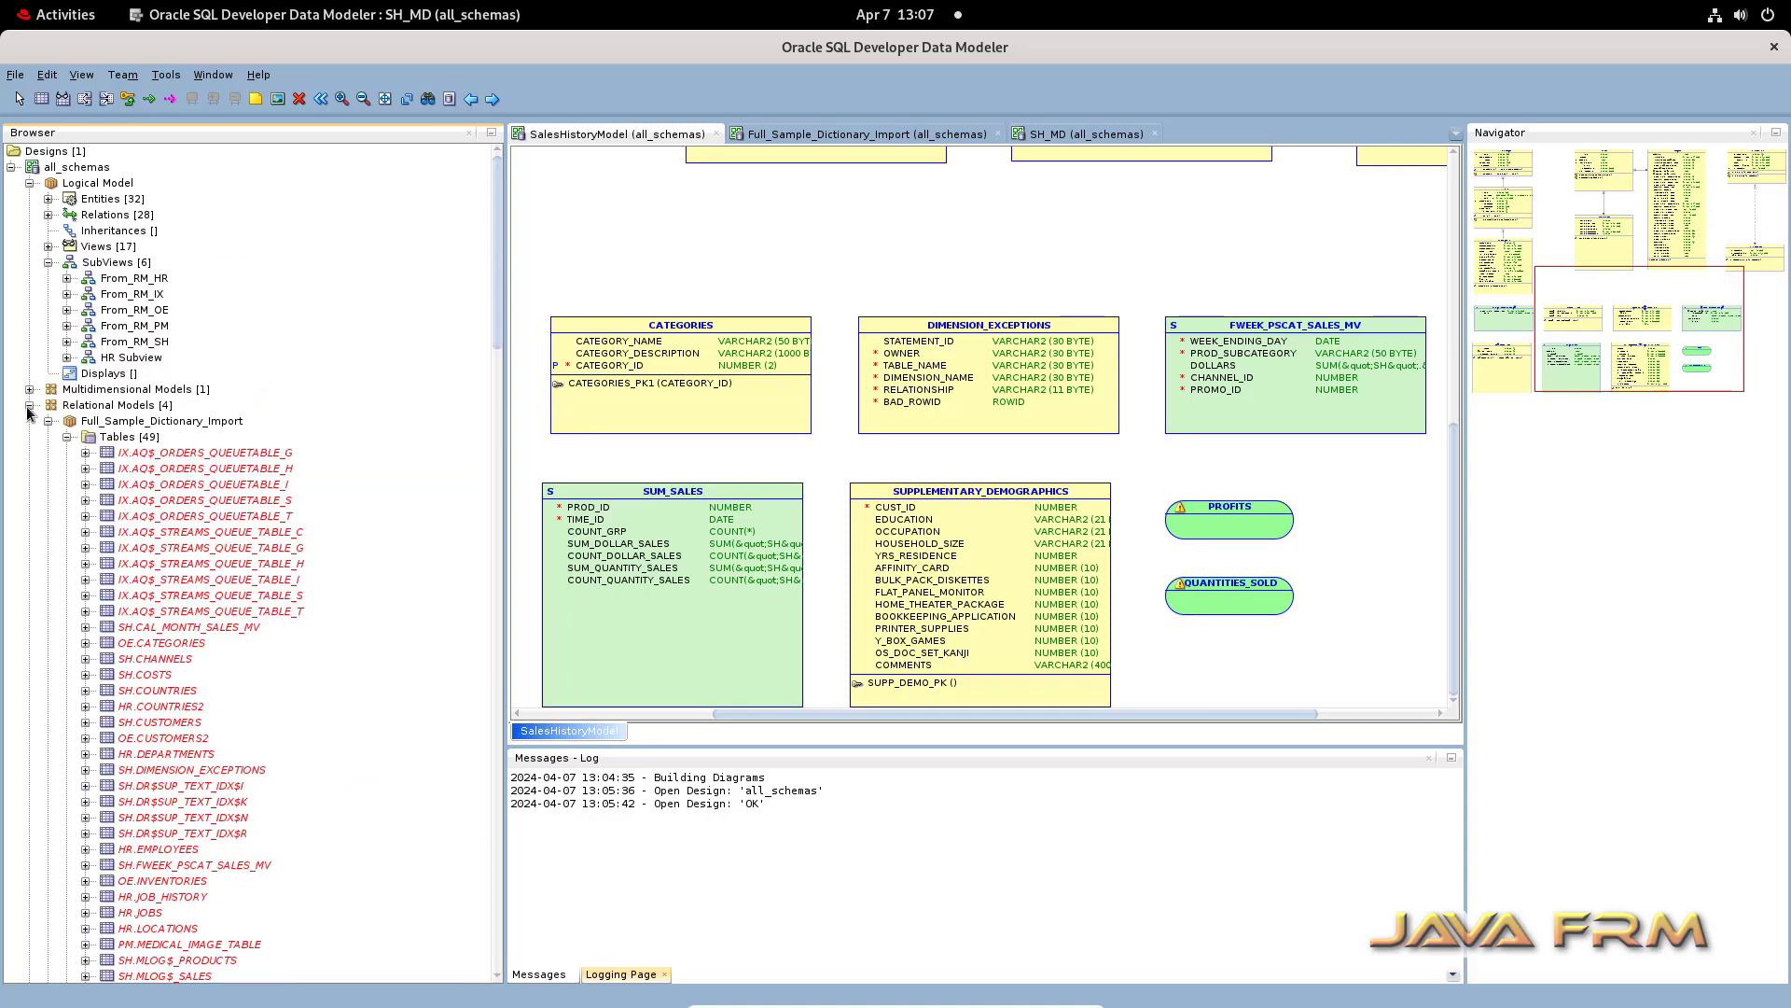
click(29, 407)
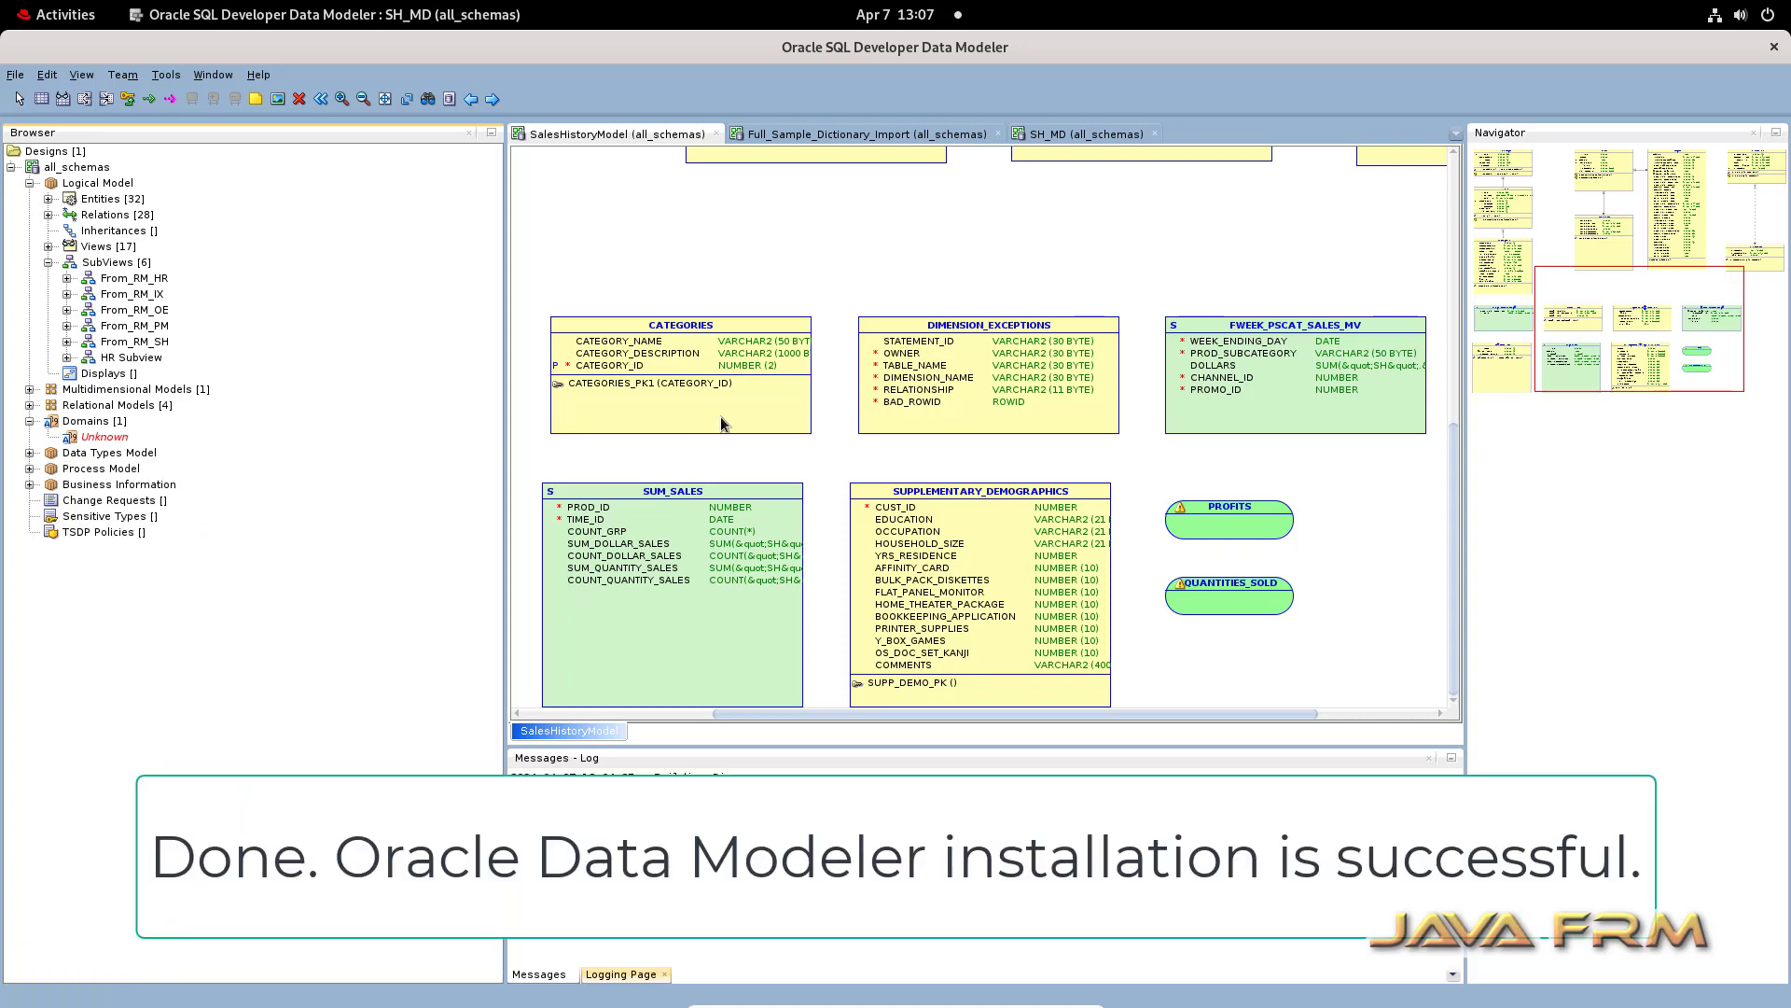
- Close the SH_MD and Full_Sample_Dictionary_Import diagrams of the all_schemas design
click(1082, 134)
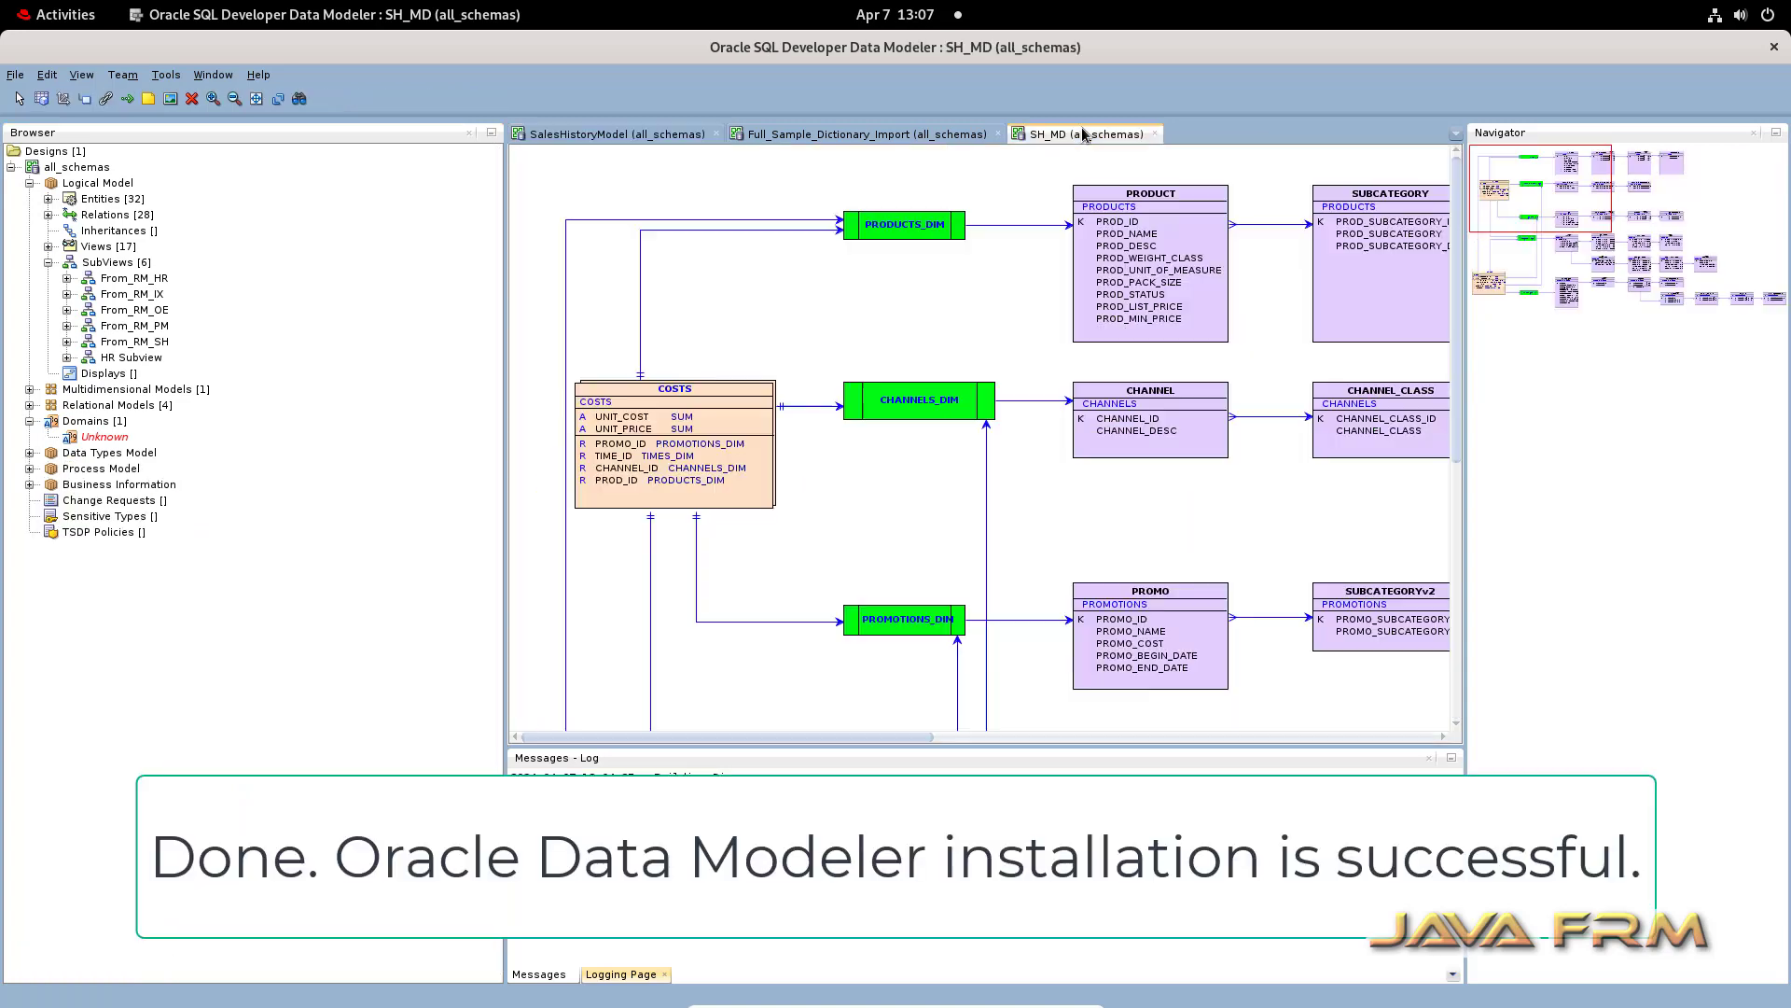
click(1154, 133)
click(980, 140)
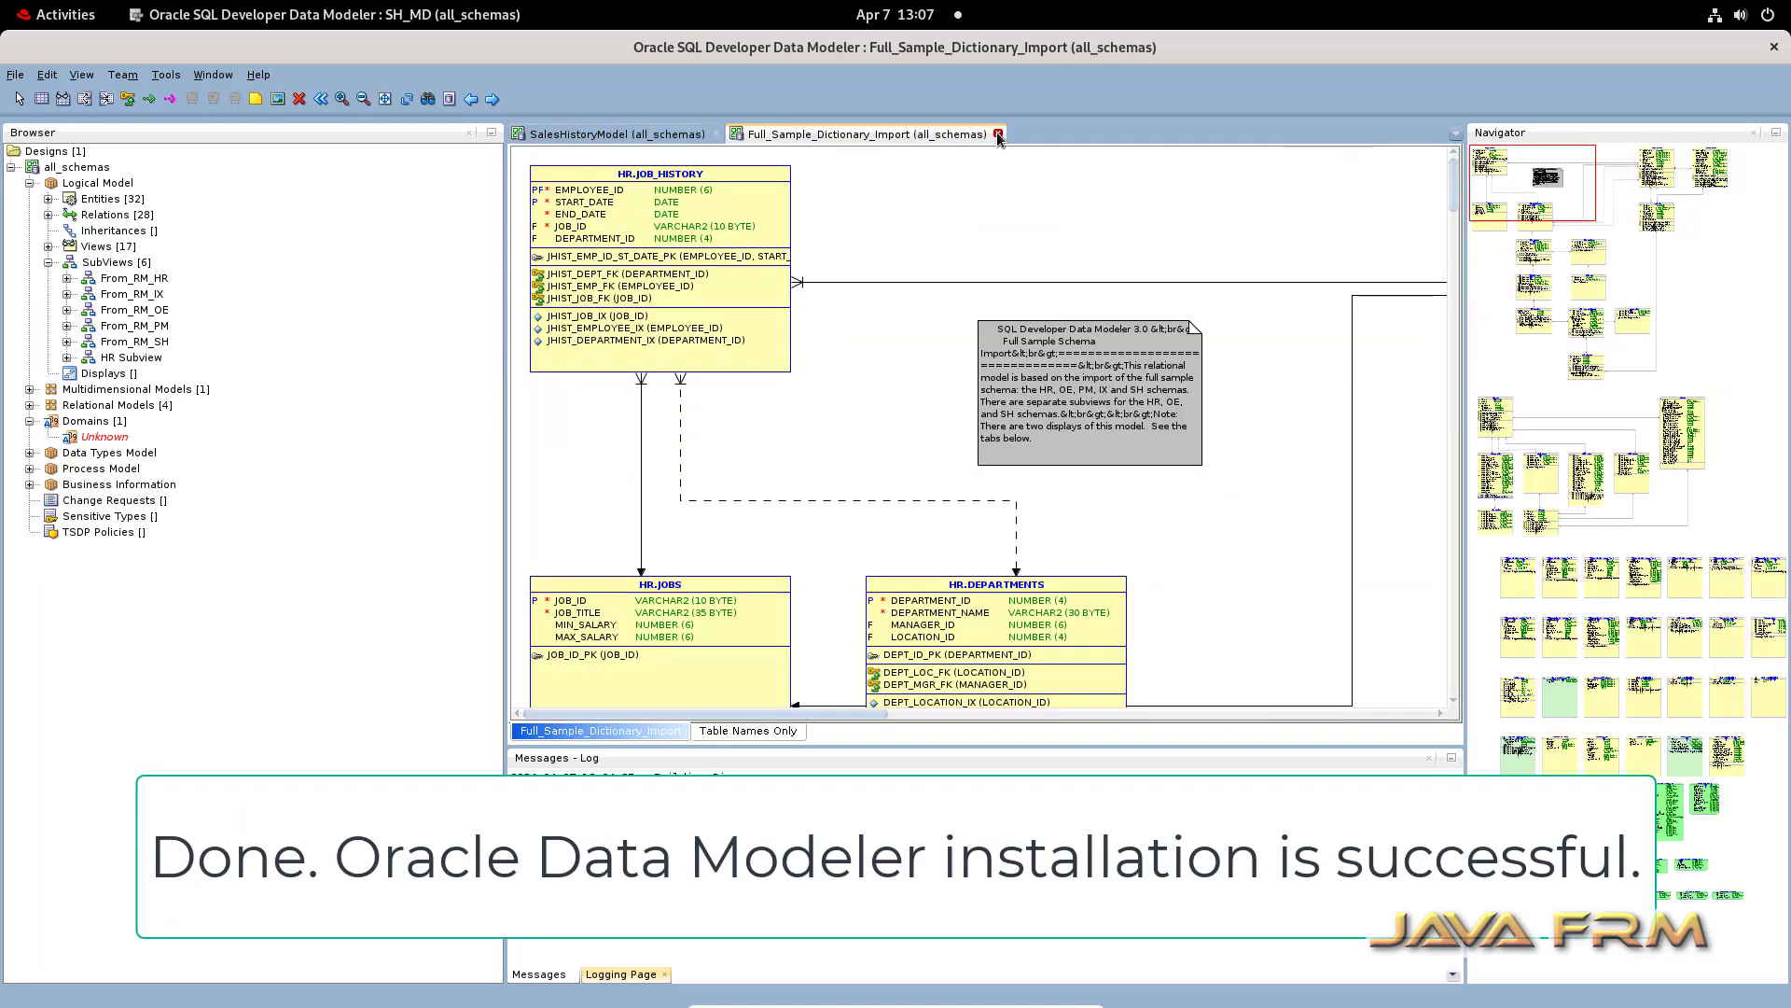
click(997, 134)
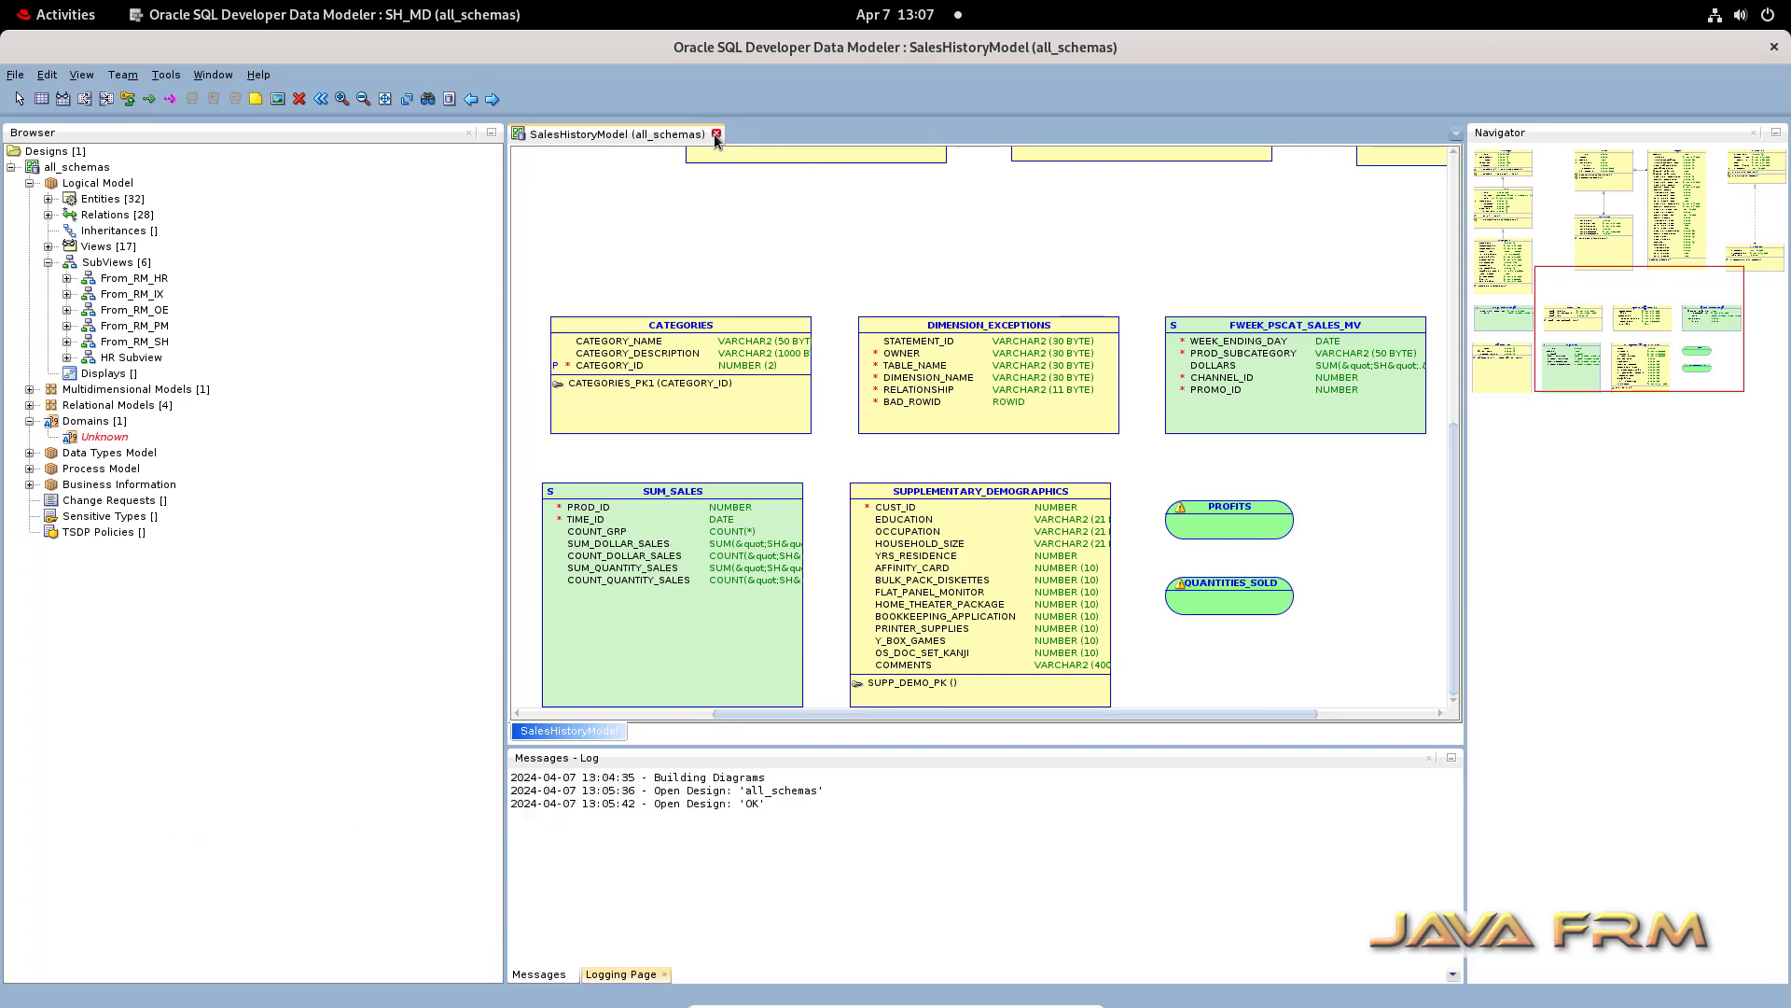